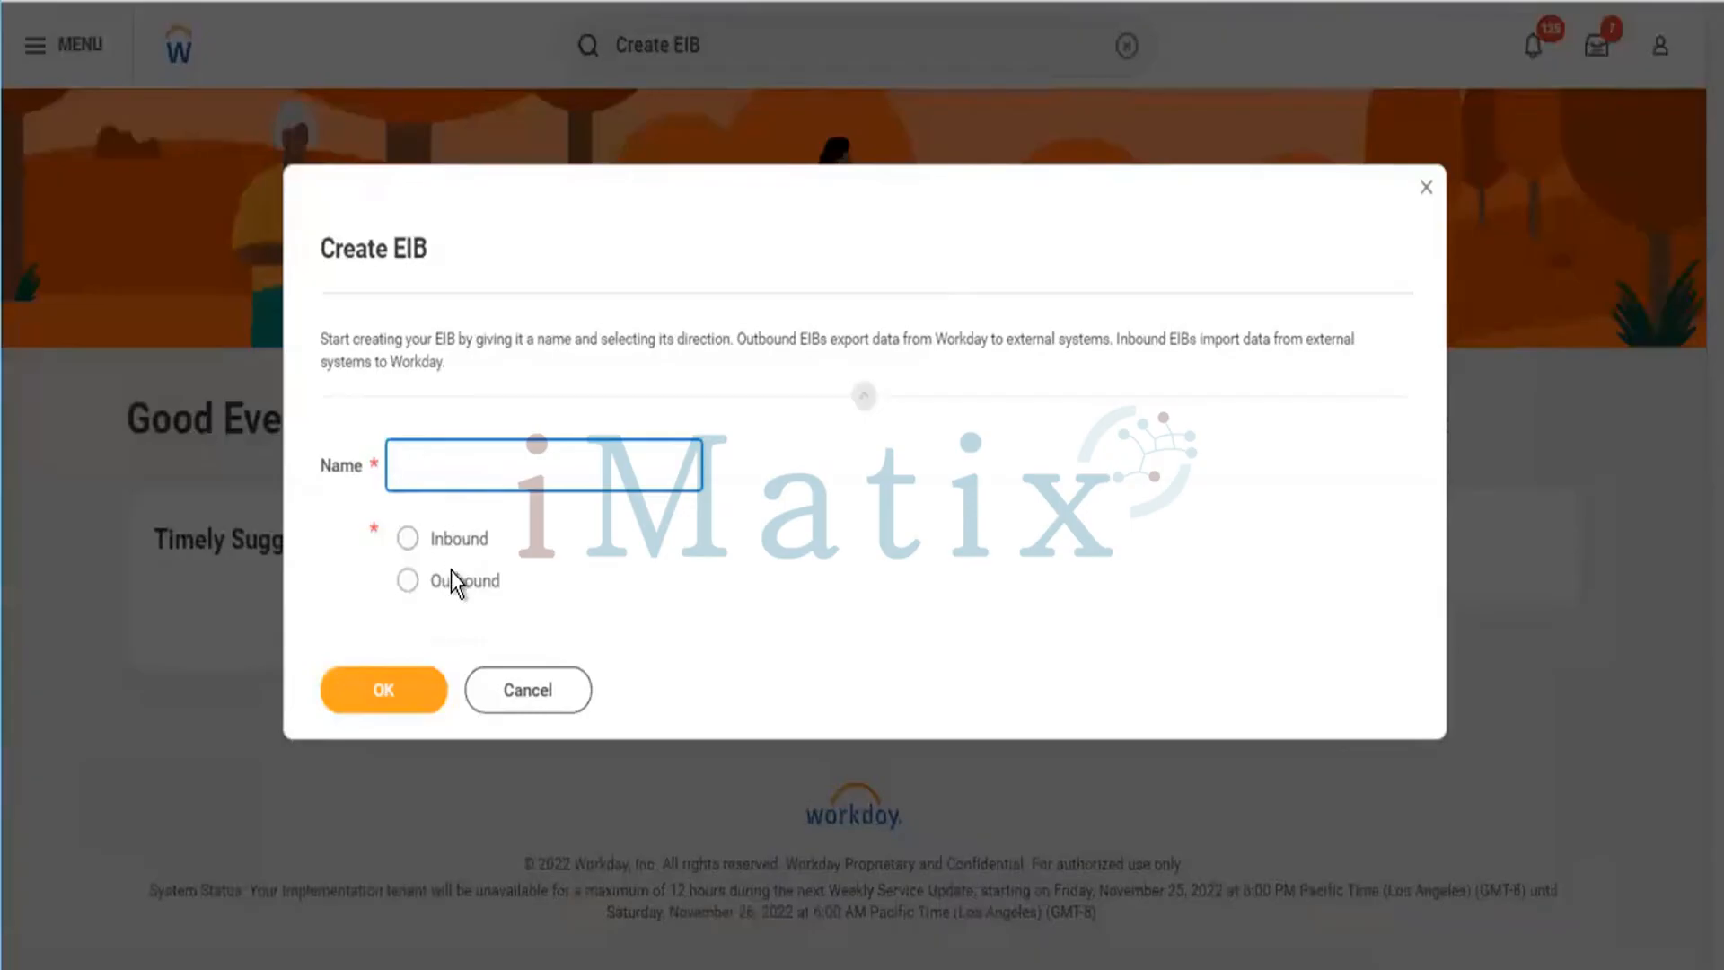
# Create a new inbound EIB named CF Pvt Ltd,.
pyautogui.click(409, 542)
pyautogui.click(528, 452)
pyautogui.write('CF Pvt Ltd')
pyautogui.click(369, 693)
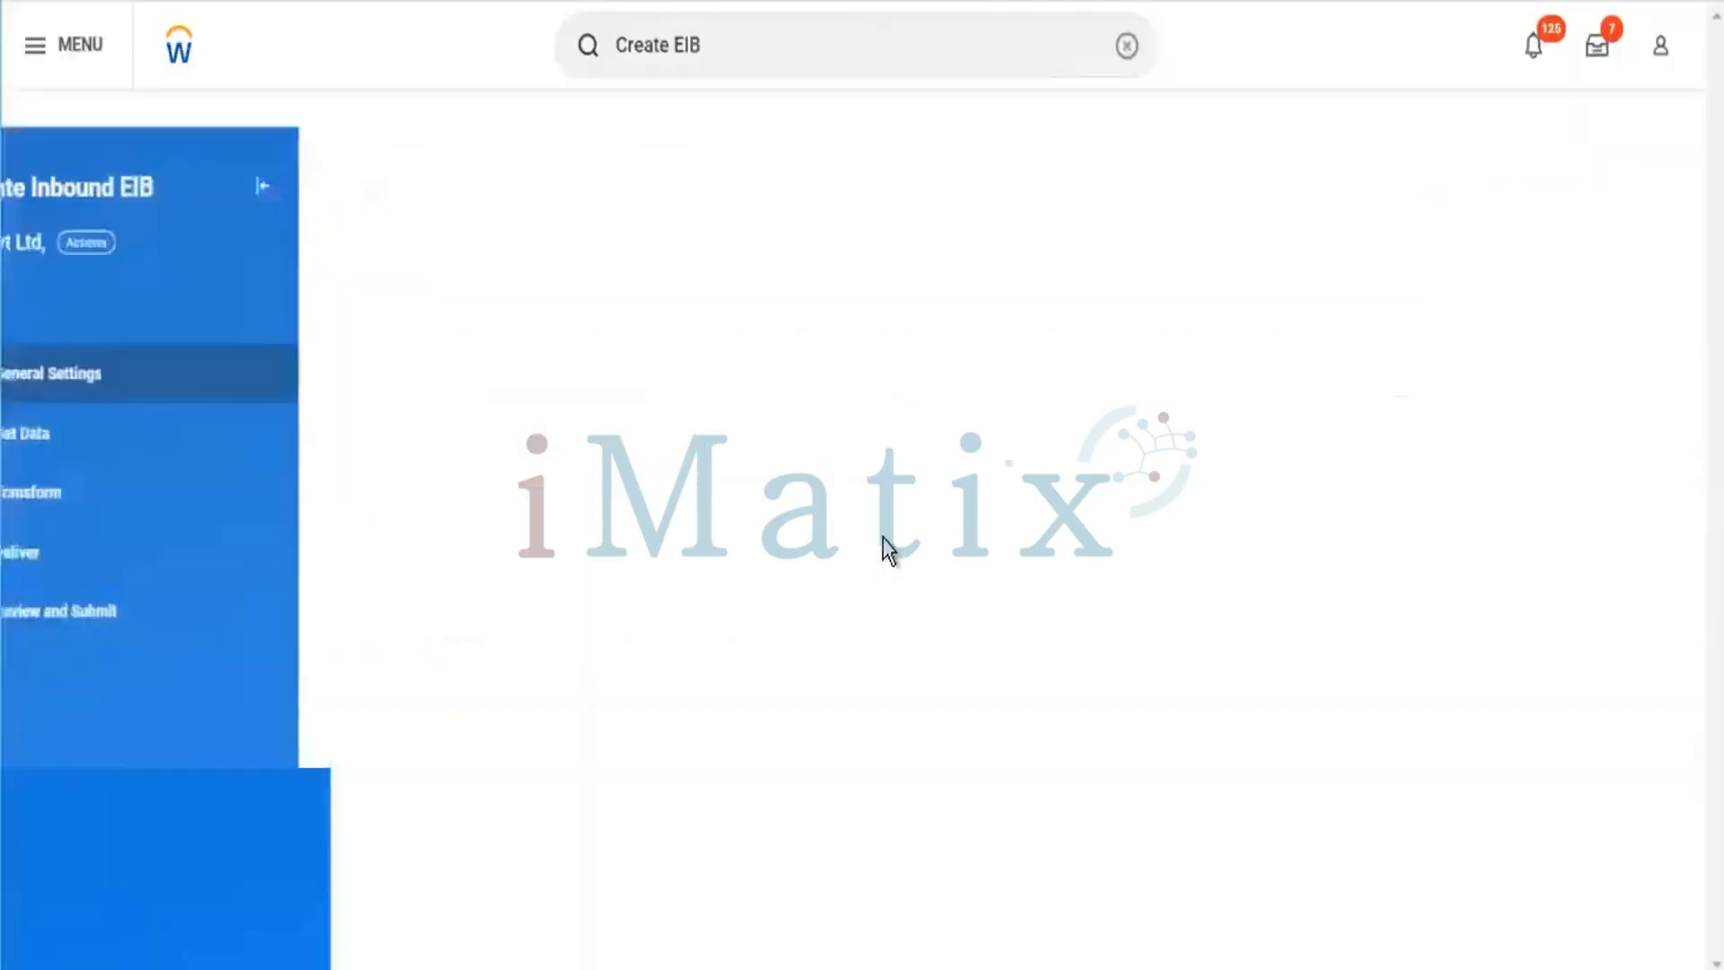
# Replace the EIB's ID with 789259.
pyautogui.moveTo(664, 359); pyautogui.dragTo(487, 348)
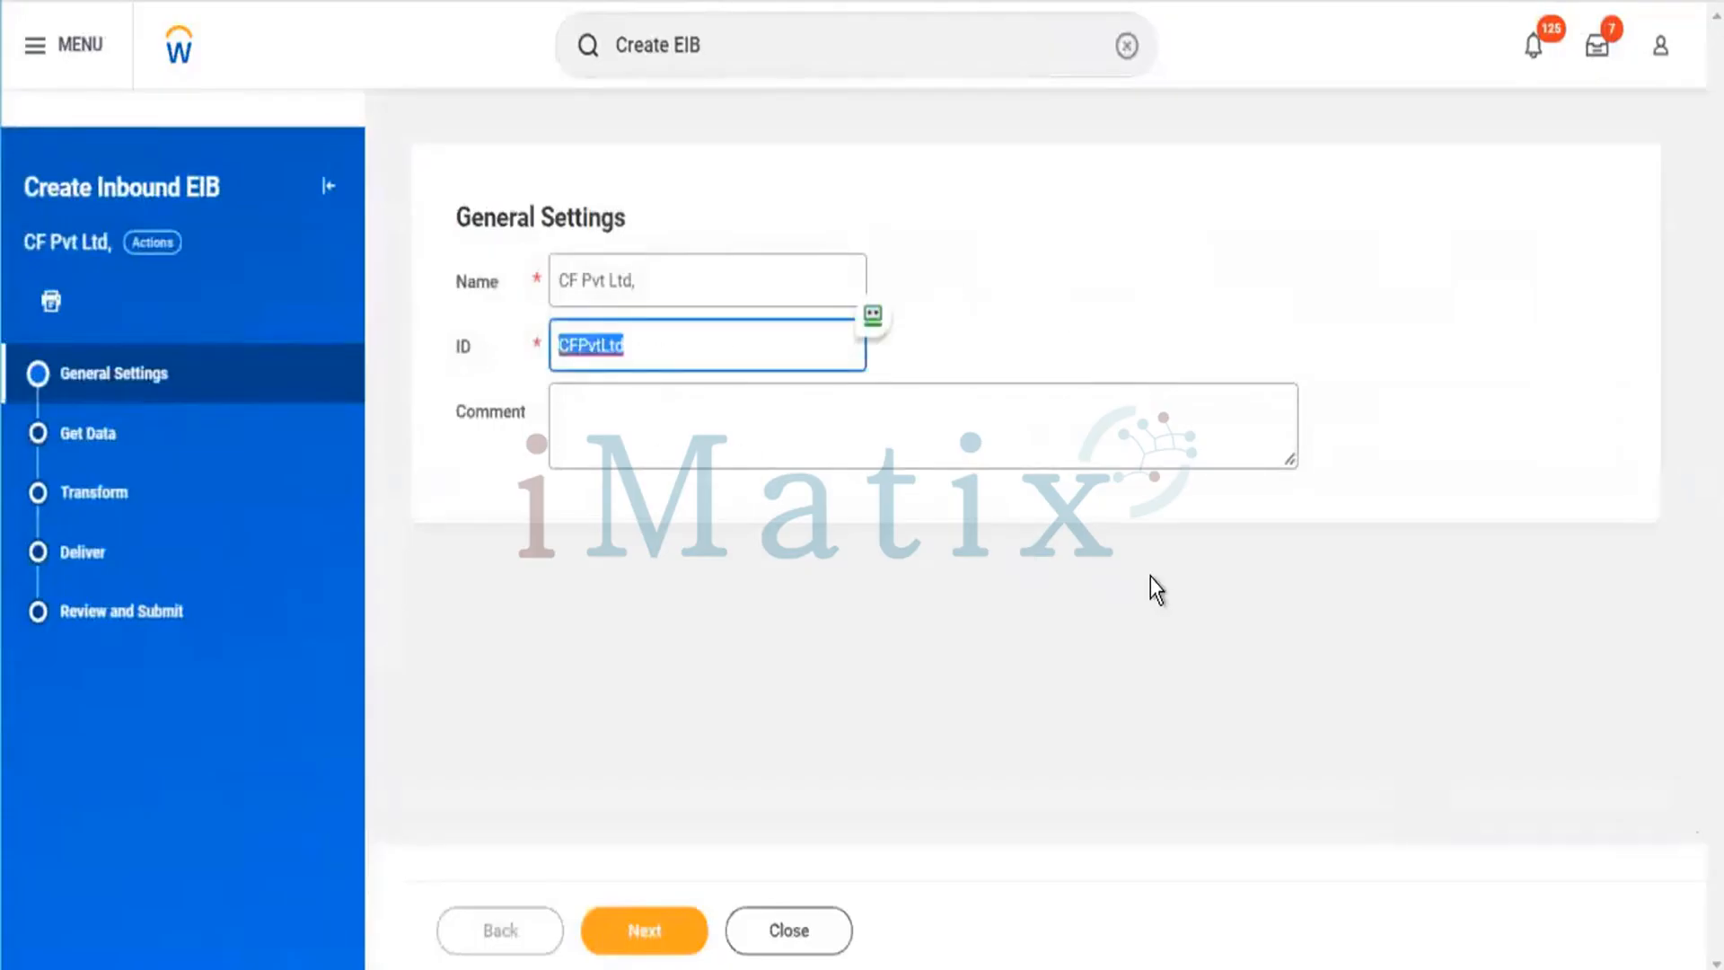
pyautogui.write('789')
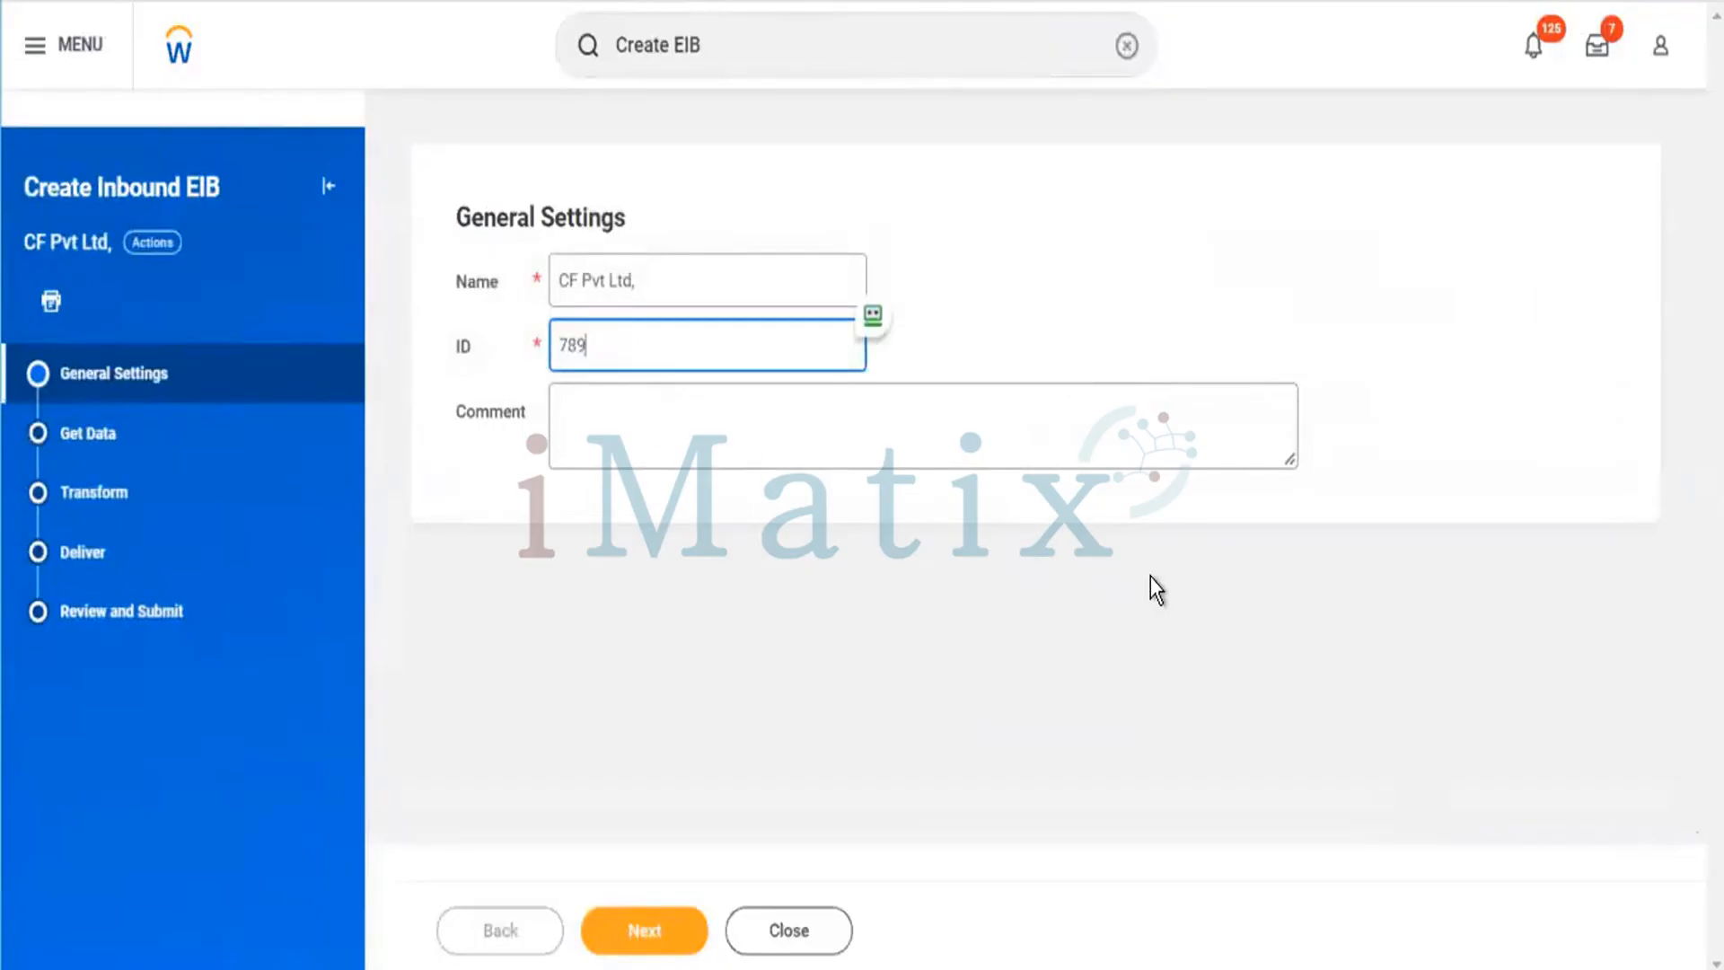
pyautogui.write('259')
# Enter the comment 'Inbound Data -' and start a new line in it.
pyautogui.click(750, 430)
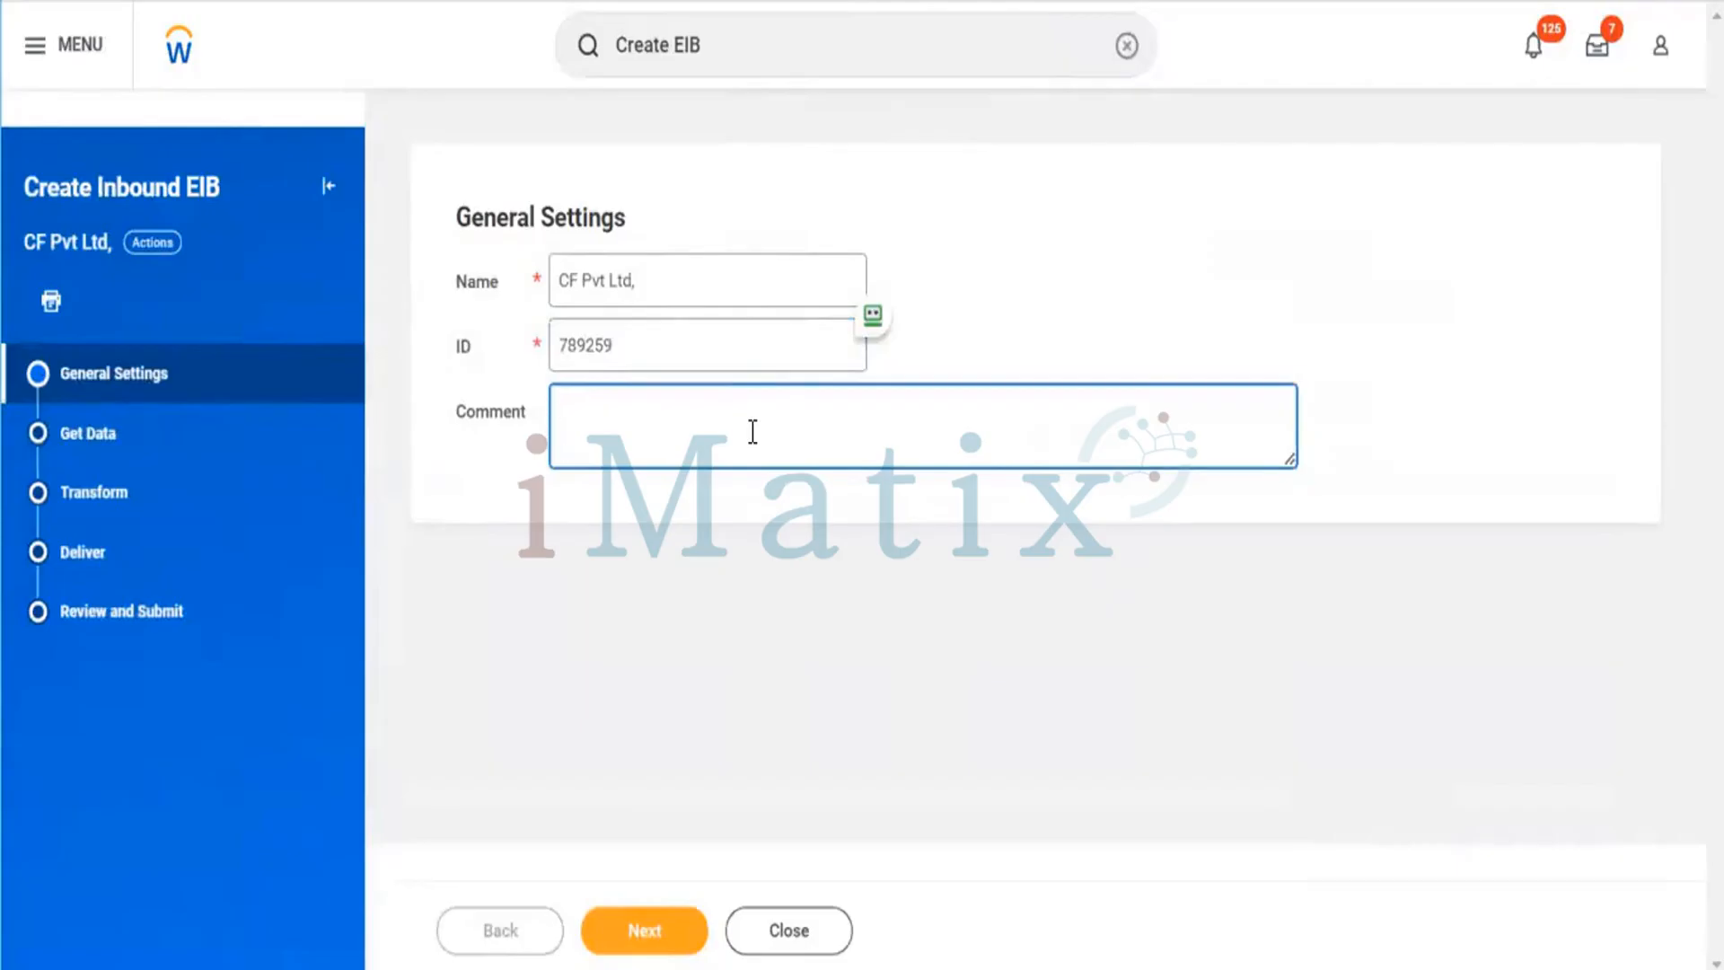
pyautogui.write('Inbound Data -')
pyautogui.press('Return')
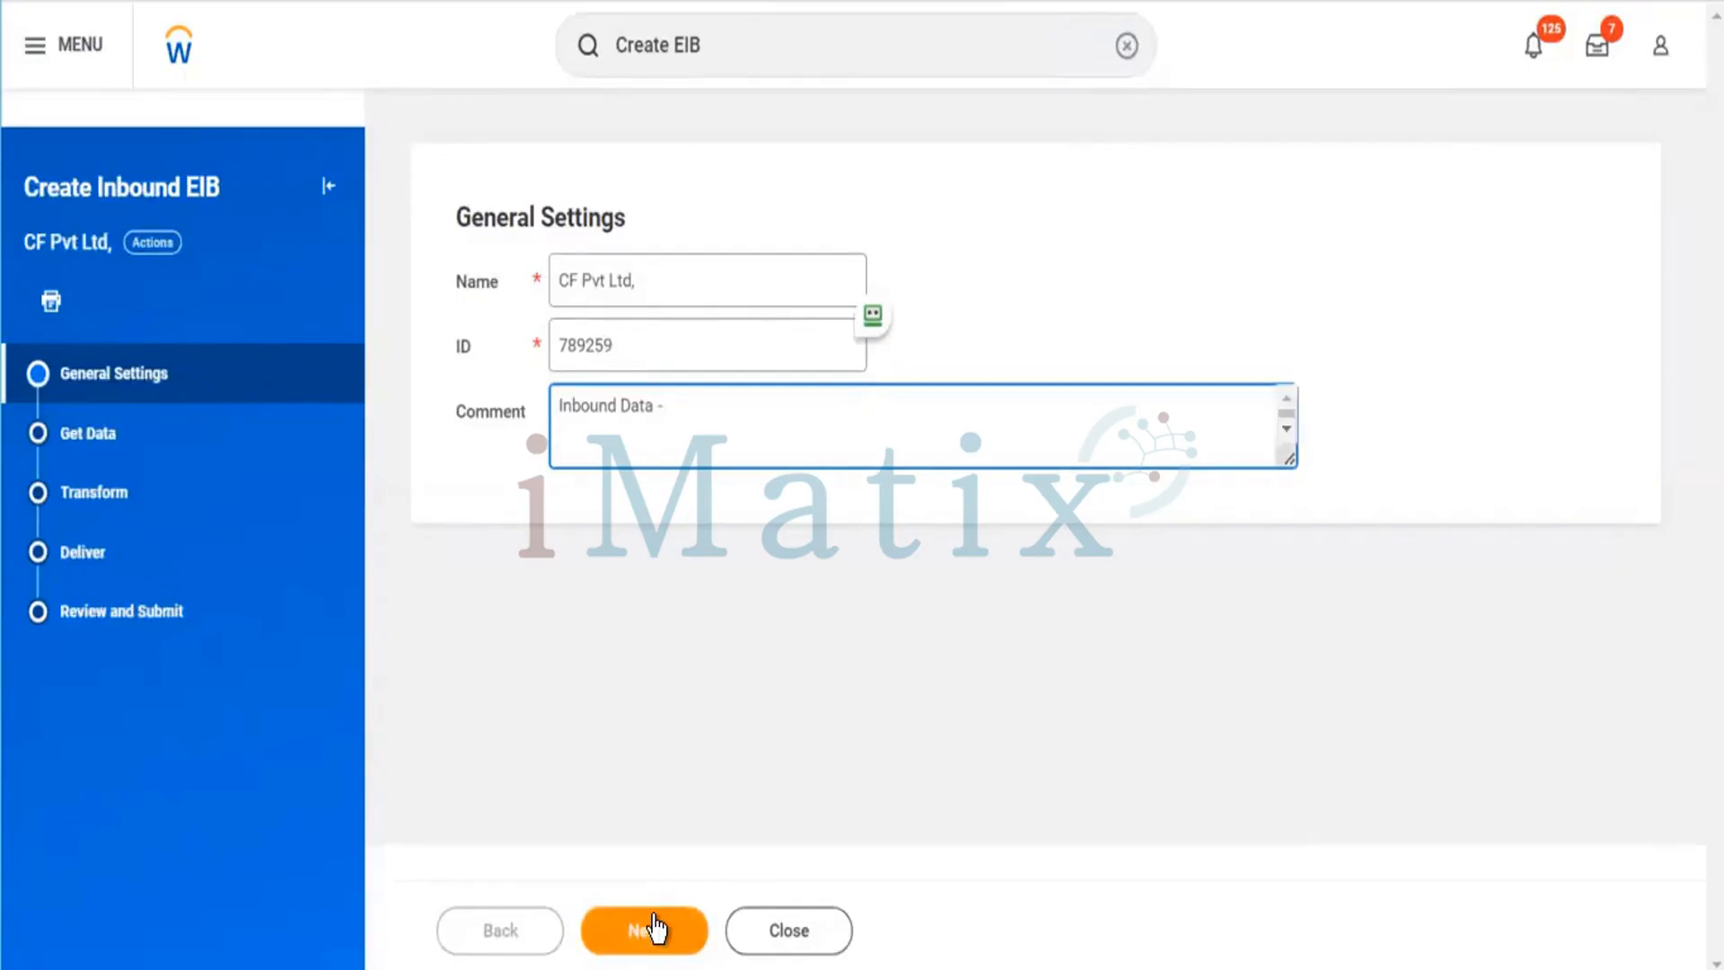
# Add 'Body of the Disp' as the comment's second line and continue to the Get Data page.
pyautogui.write('Body of the email')
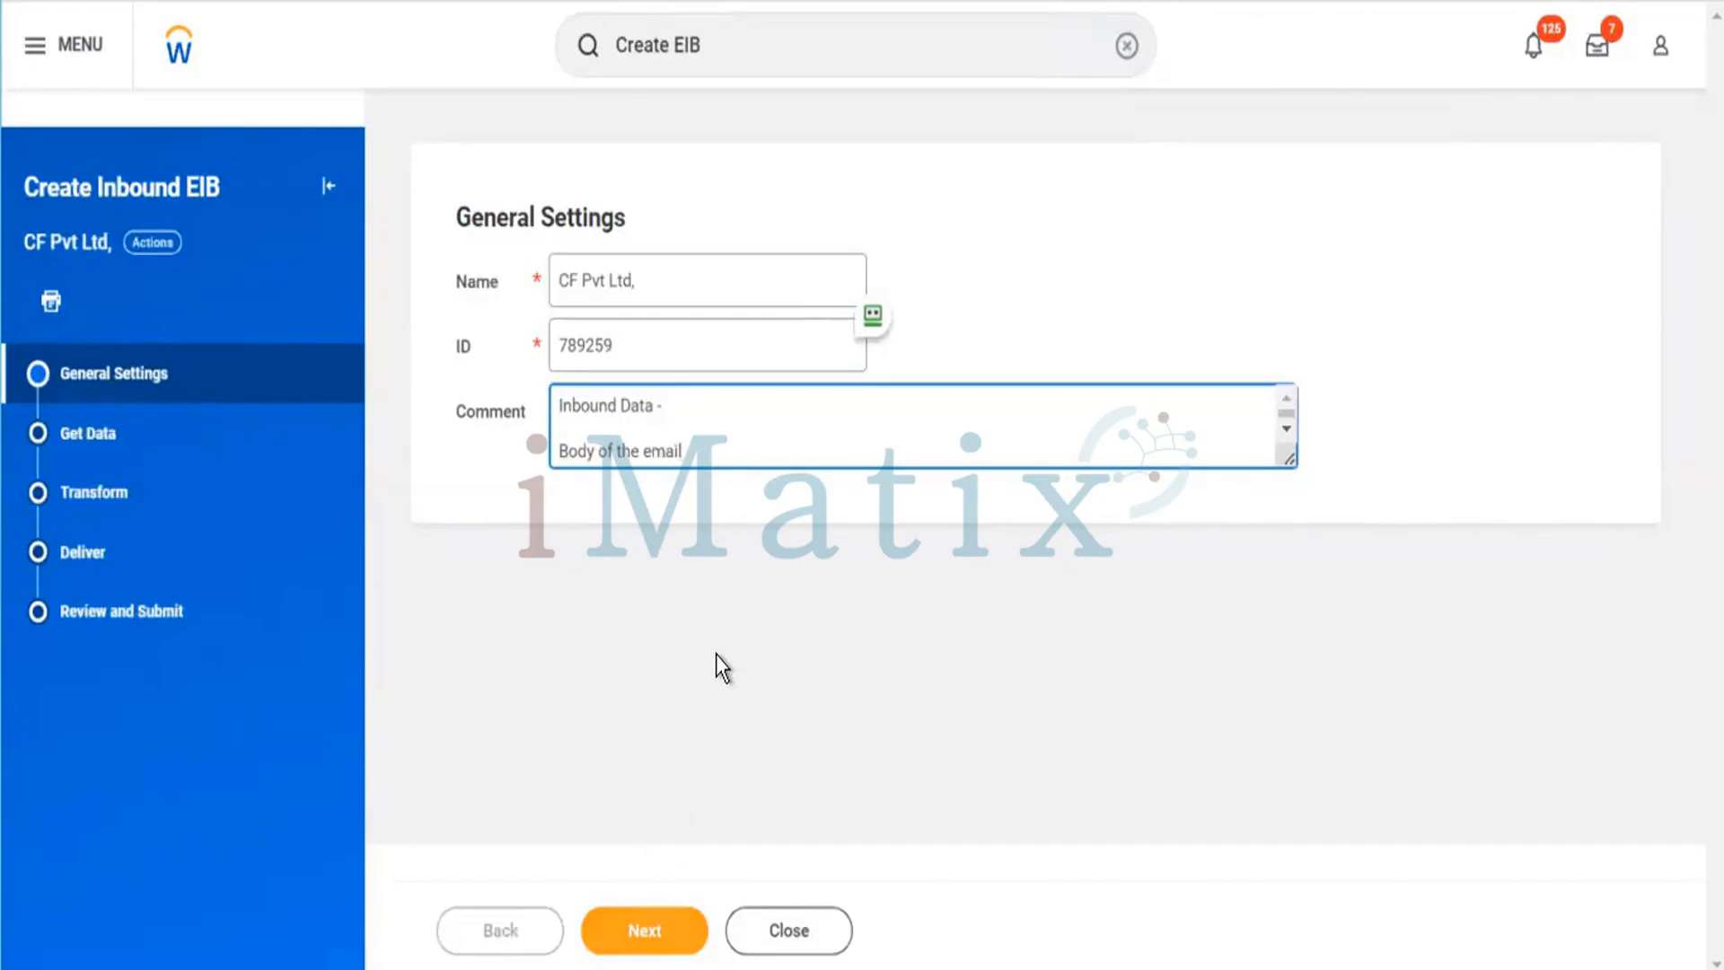
pyautogui.press('BackSpace')
pyautogui.press('BackSpace')
pyautogui.press('BackSpace')
pyautogui.press('BackSpace')
pyautogui.press('BackSpace')
pyautogui.write('Disp')
pyautogui.click(628, 927)
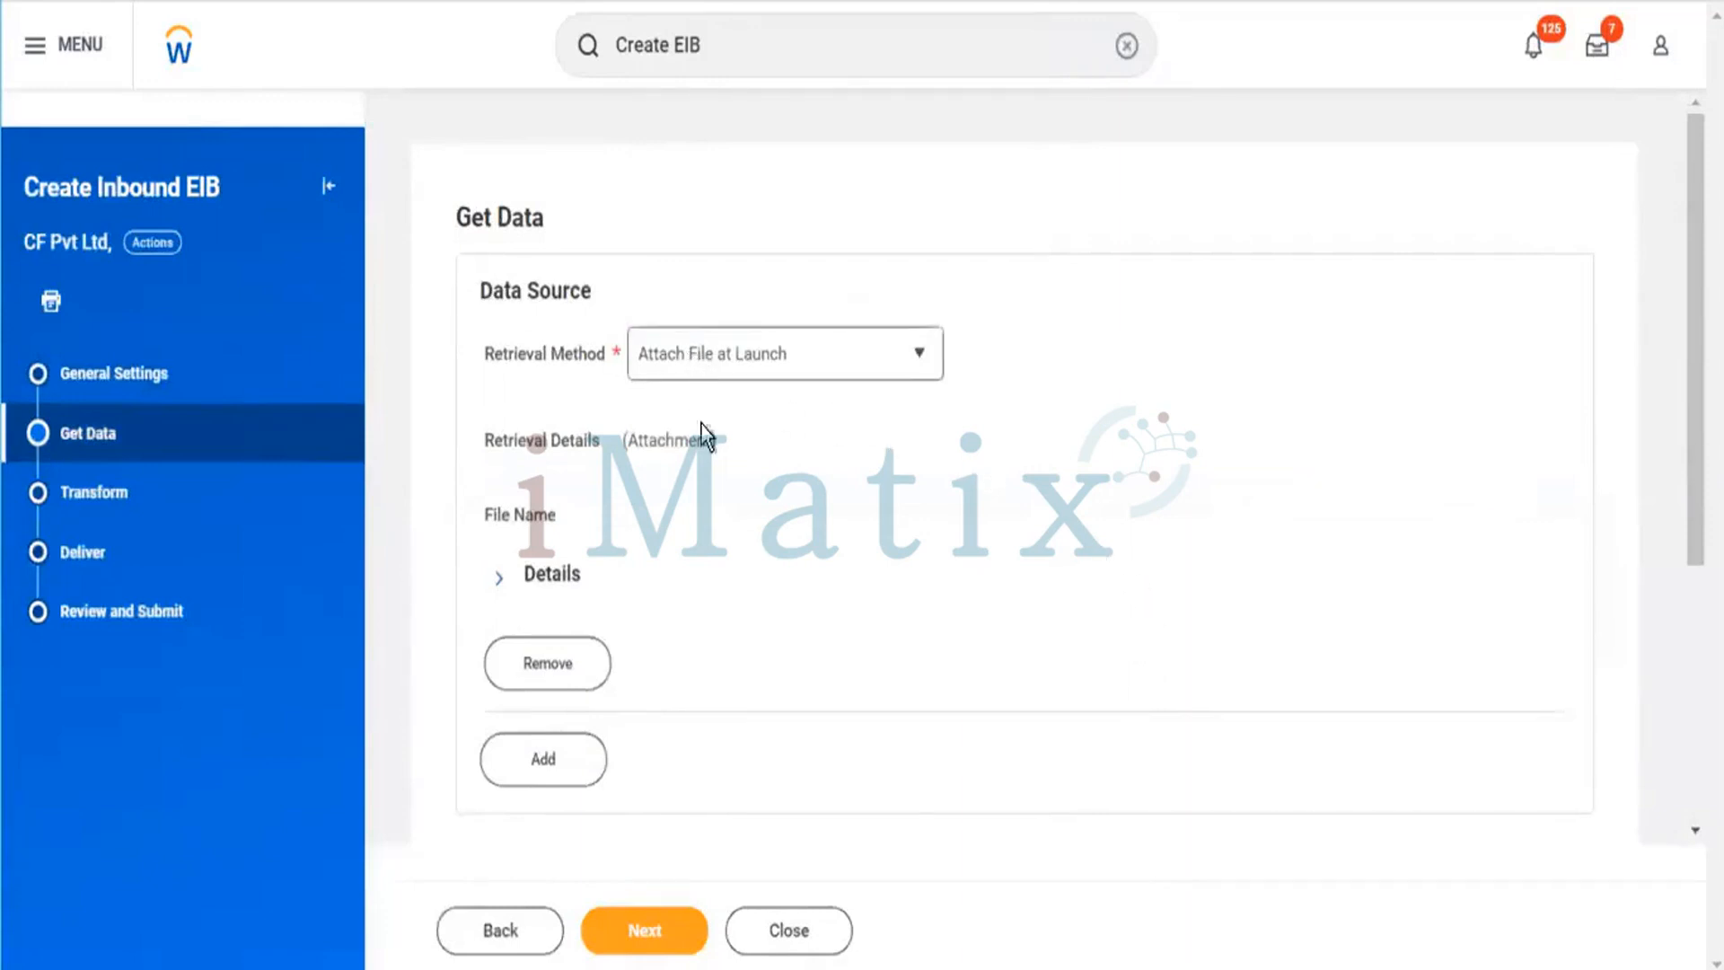
# Set the retrieval method to Attach File at Launch.
pyautogui.scroll(-2, 908, 657)
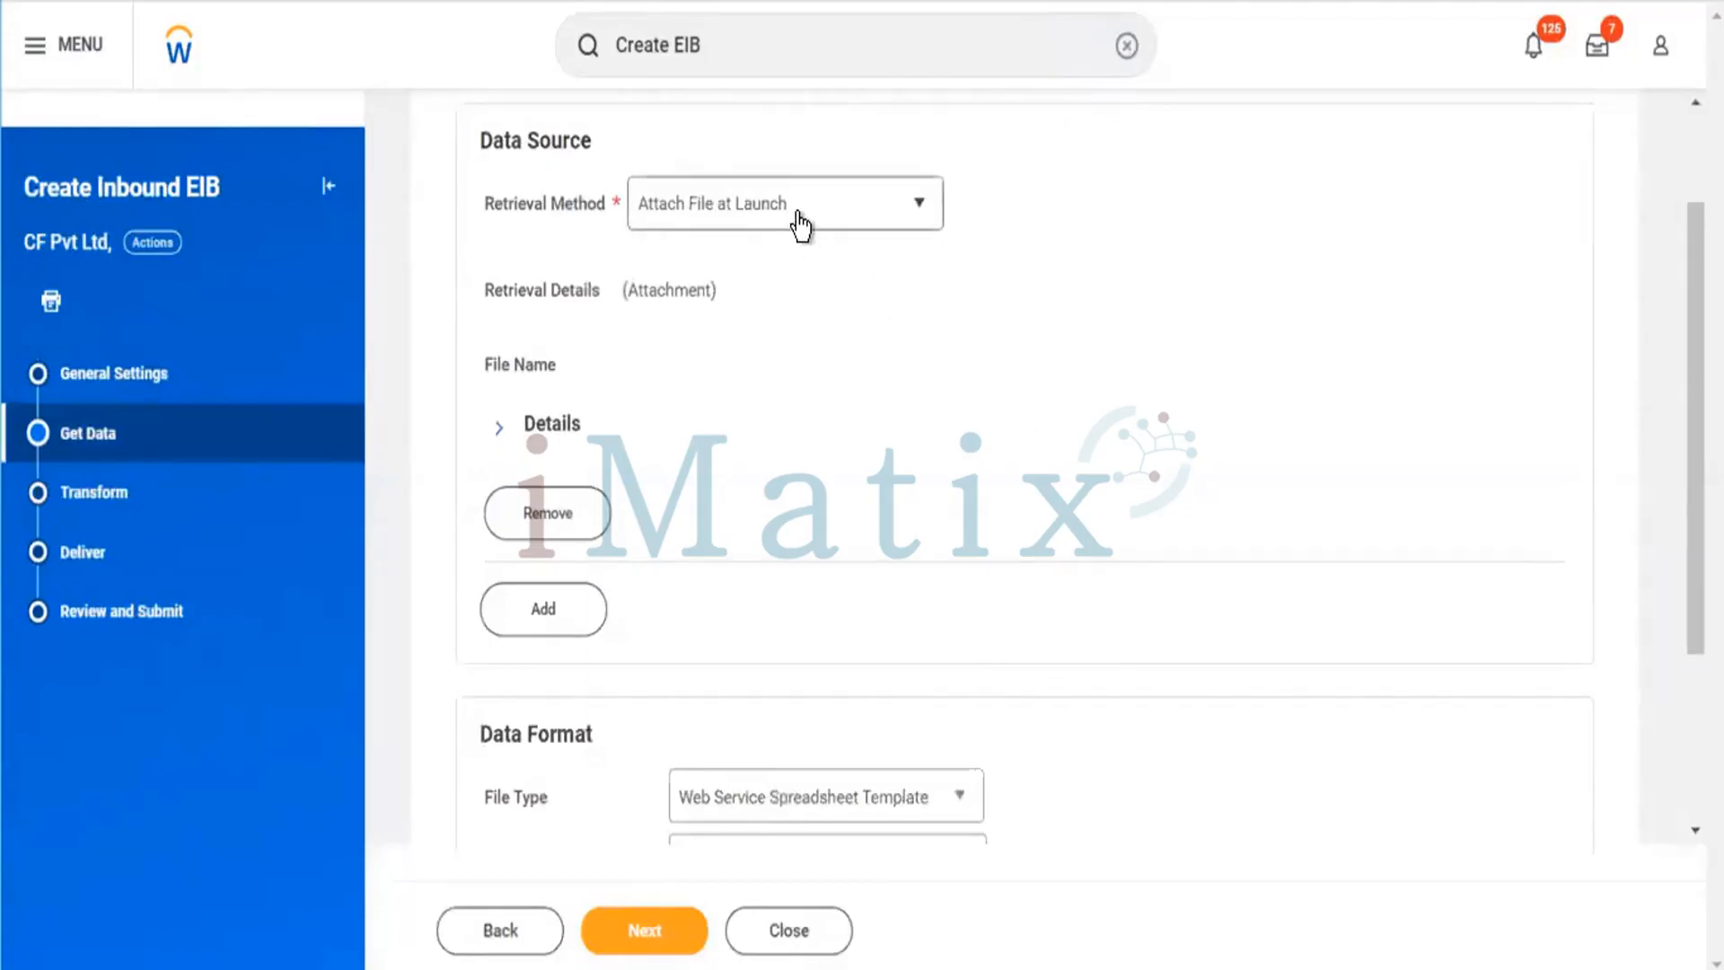
pyautogui.click(875, 213)
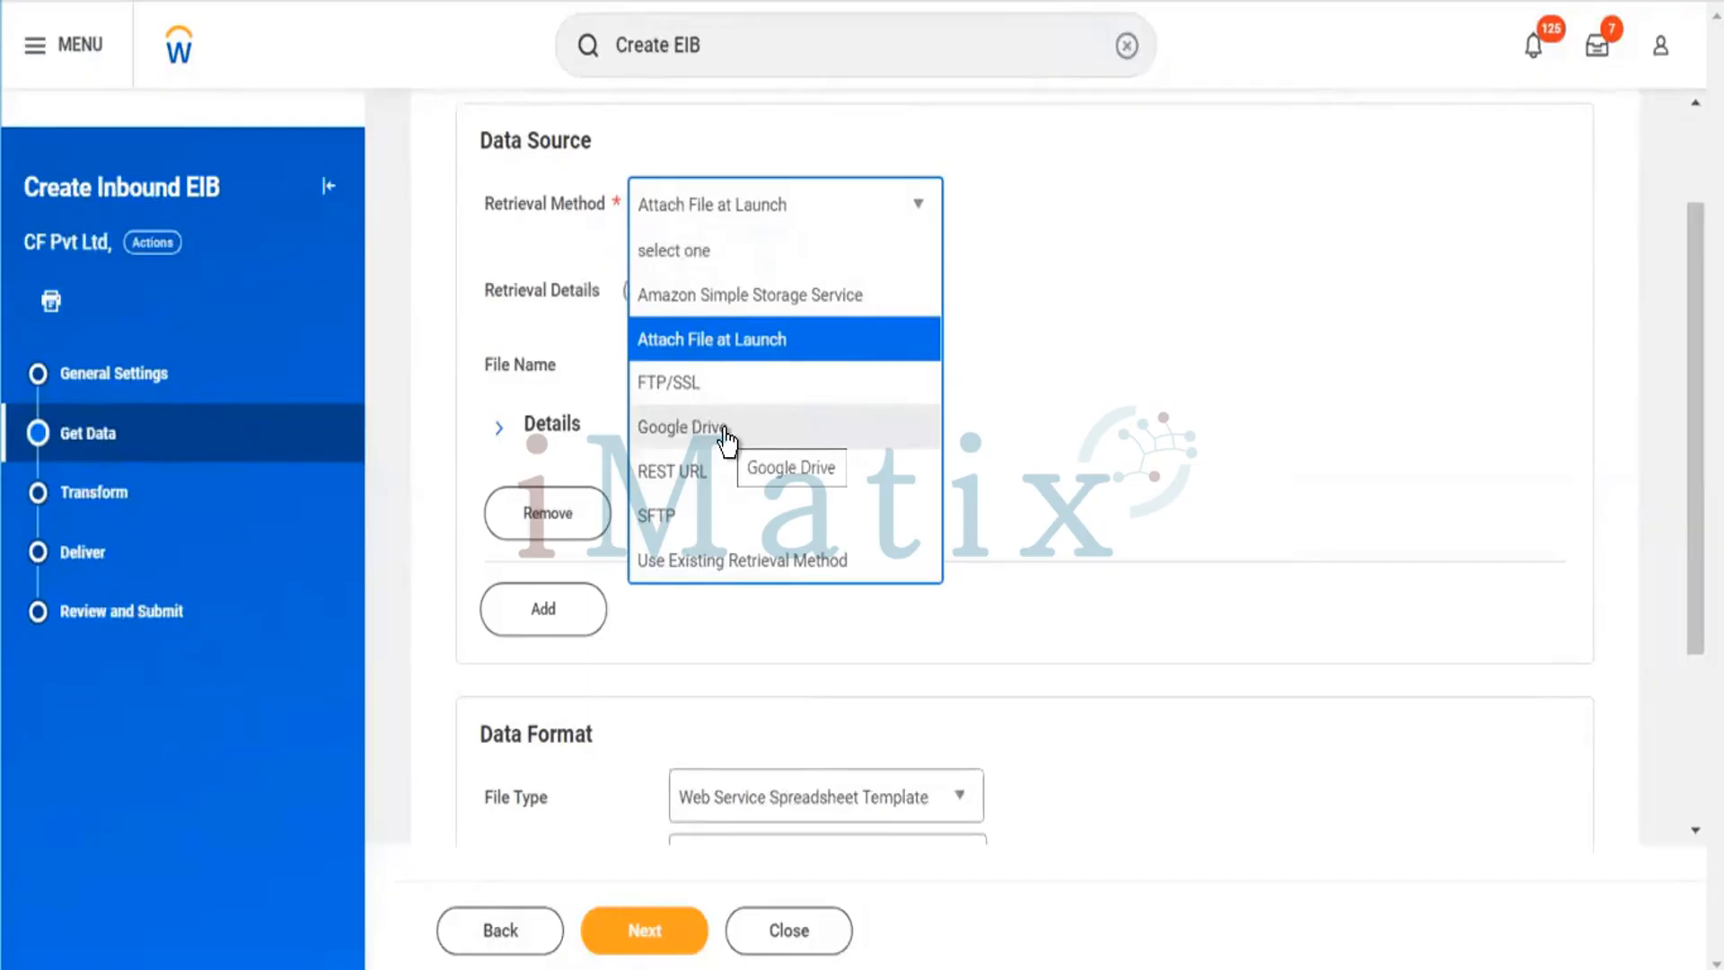
pyautogui.click(715, 350)
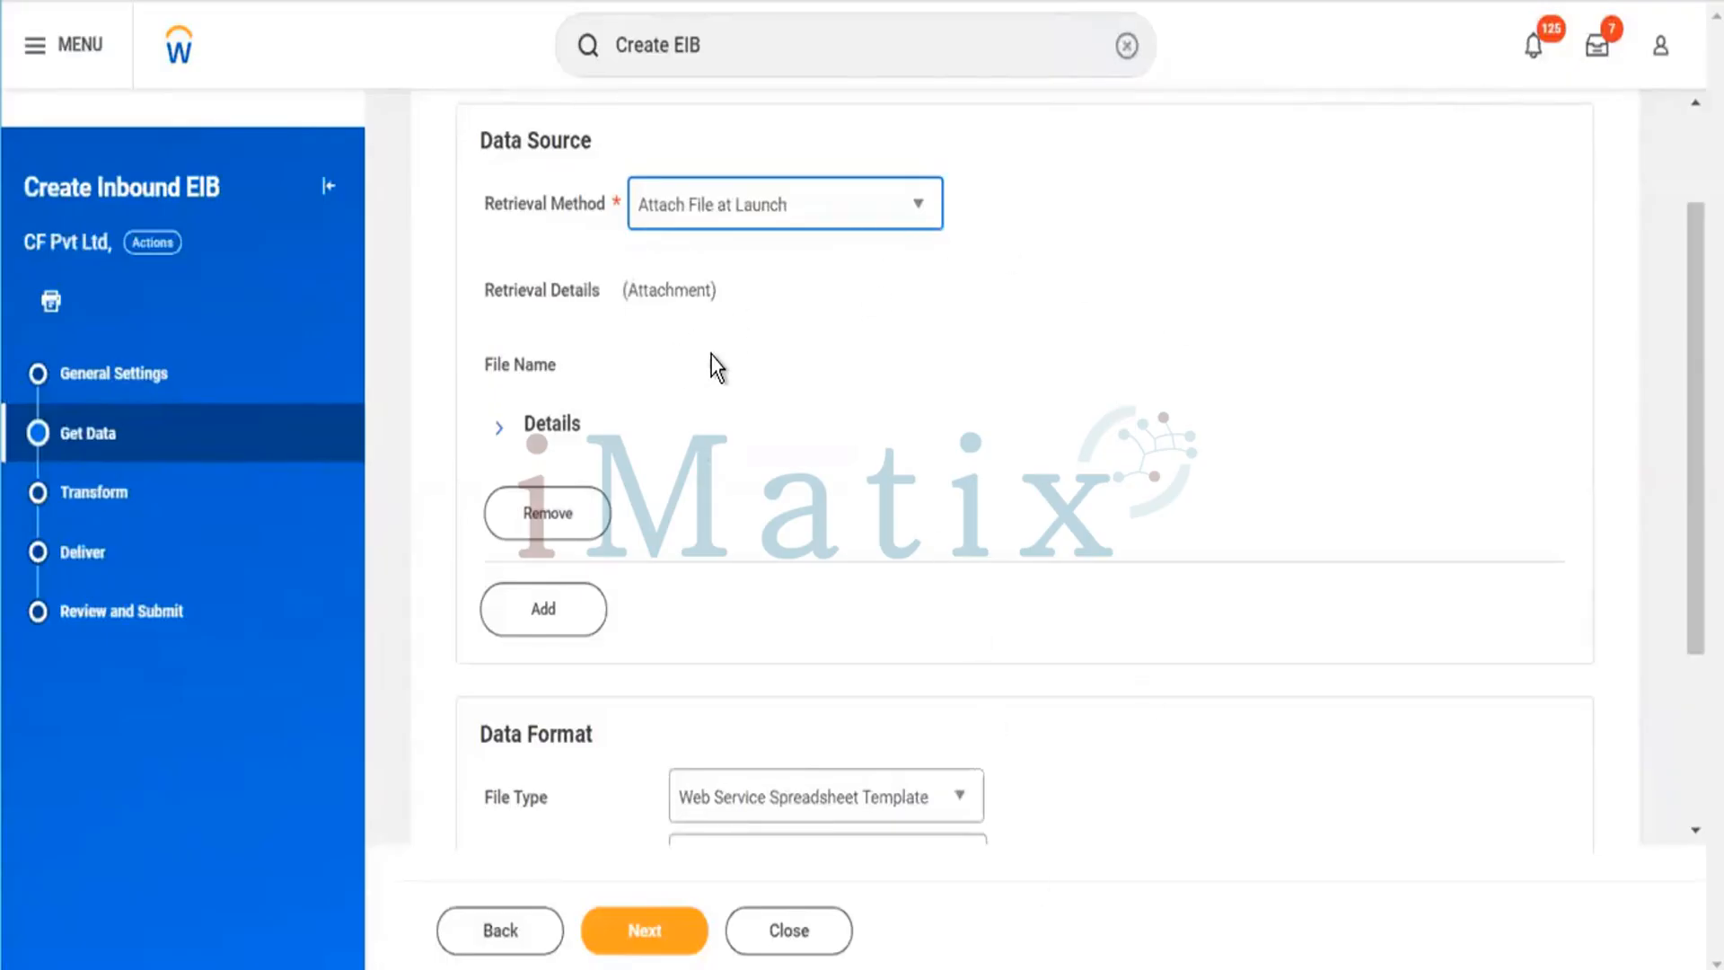
# Restrict the data source to the Sandbox environment in its details.
pyautogui.scroll(-2, 709, 364)
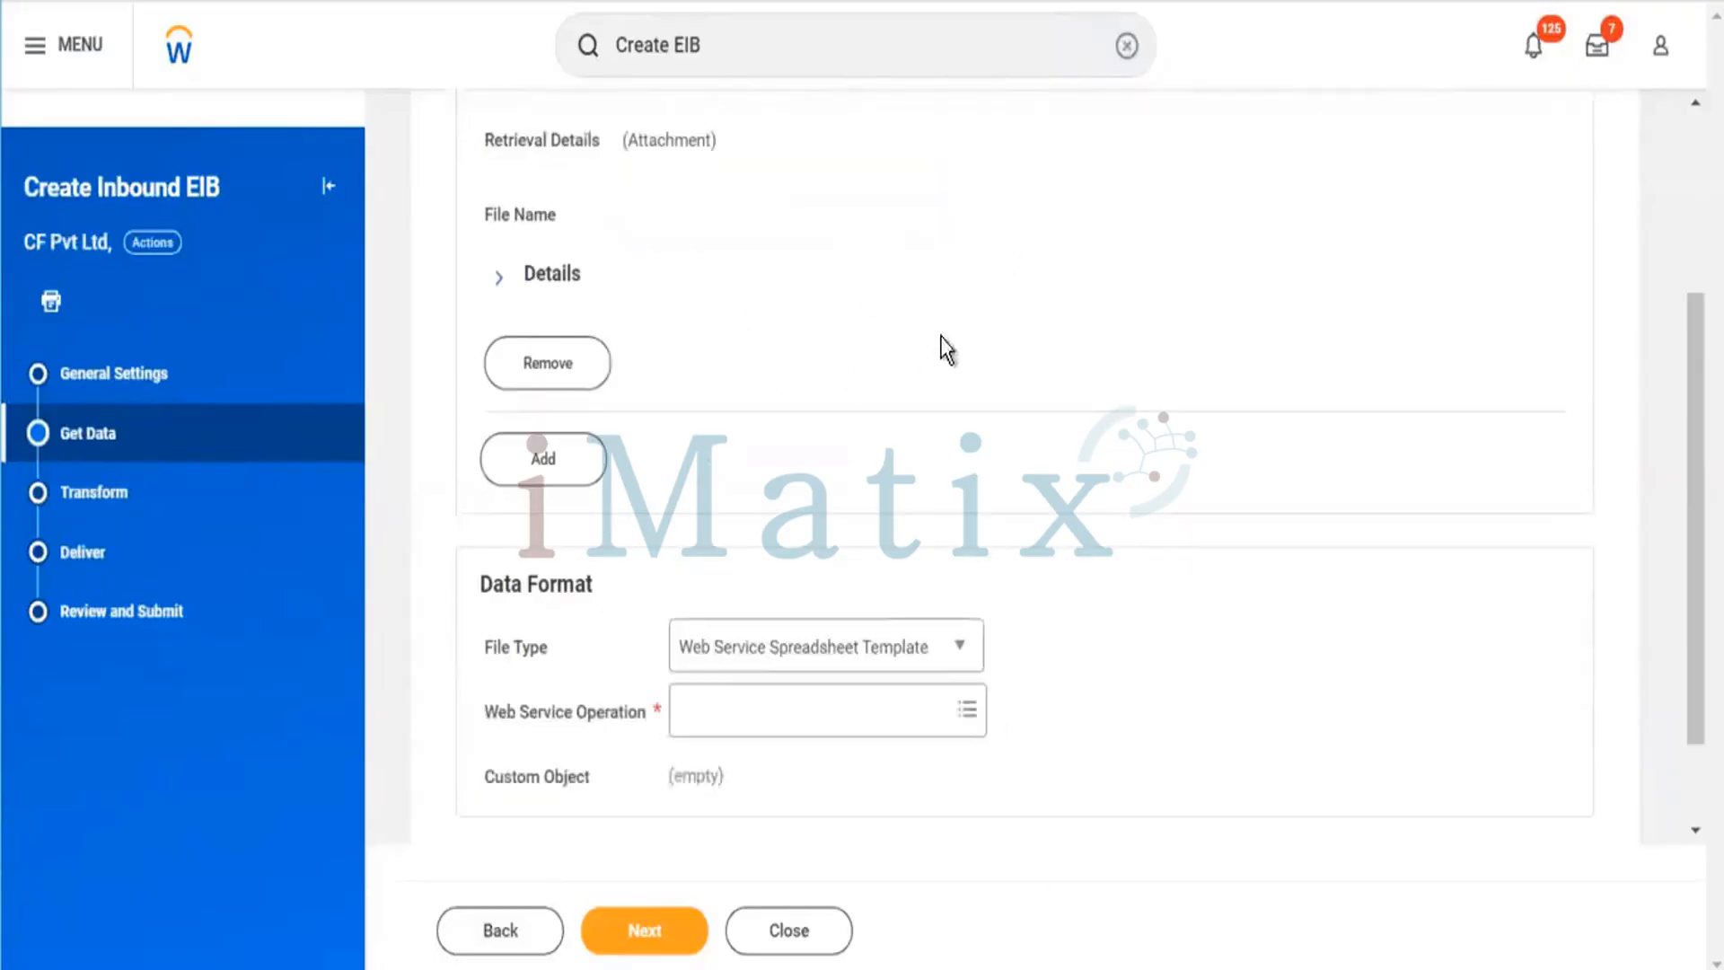
pyautogui.click(557, 276)
pyautogui.click(808, 335)
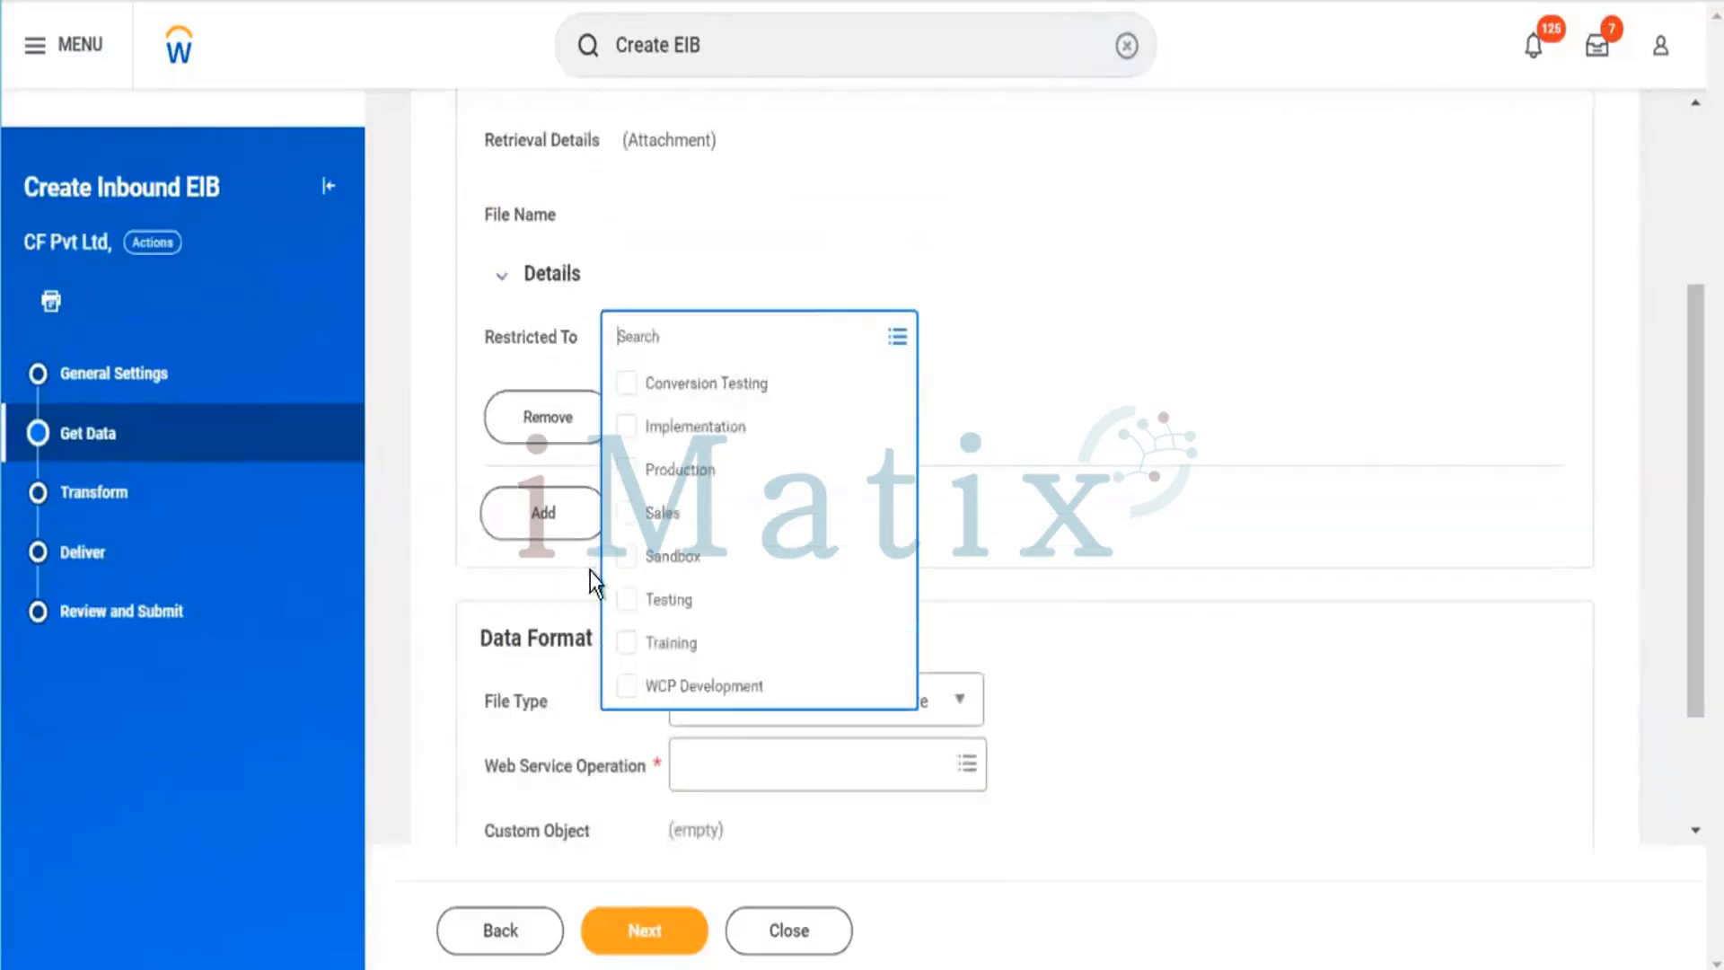
pyautogui.click(742, 558)
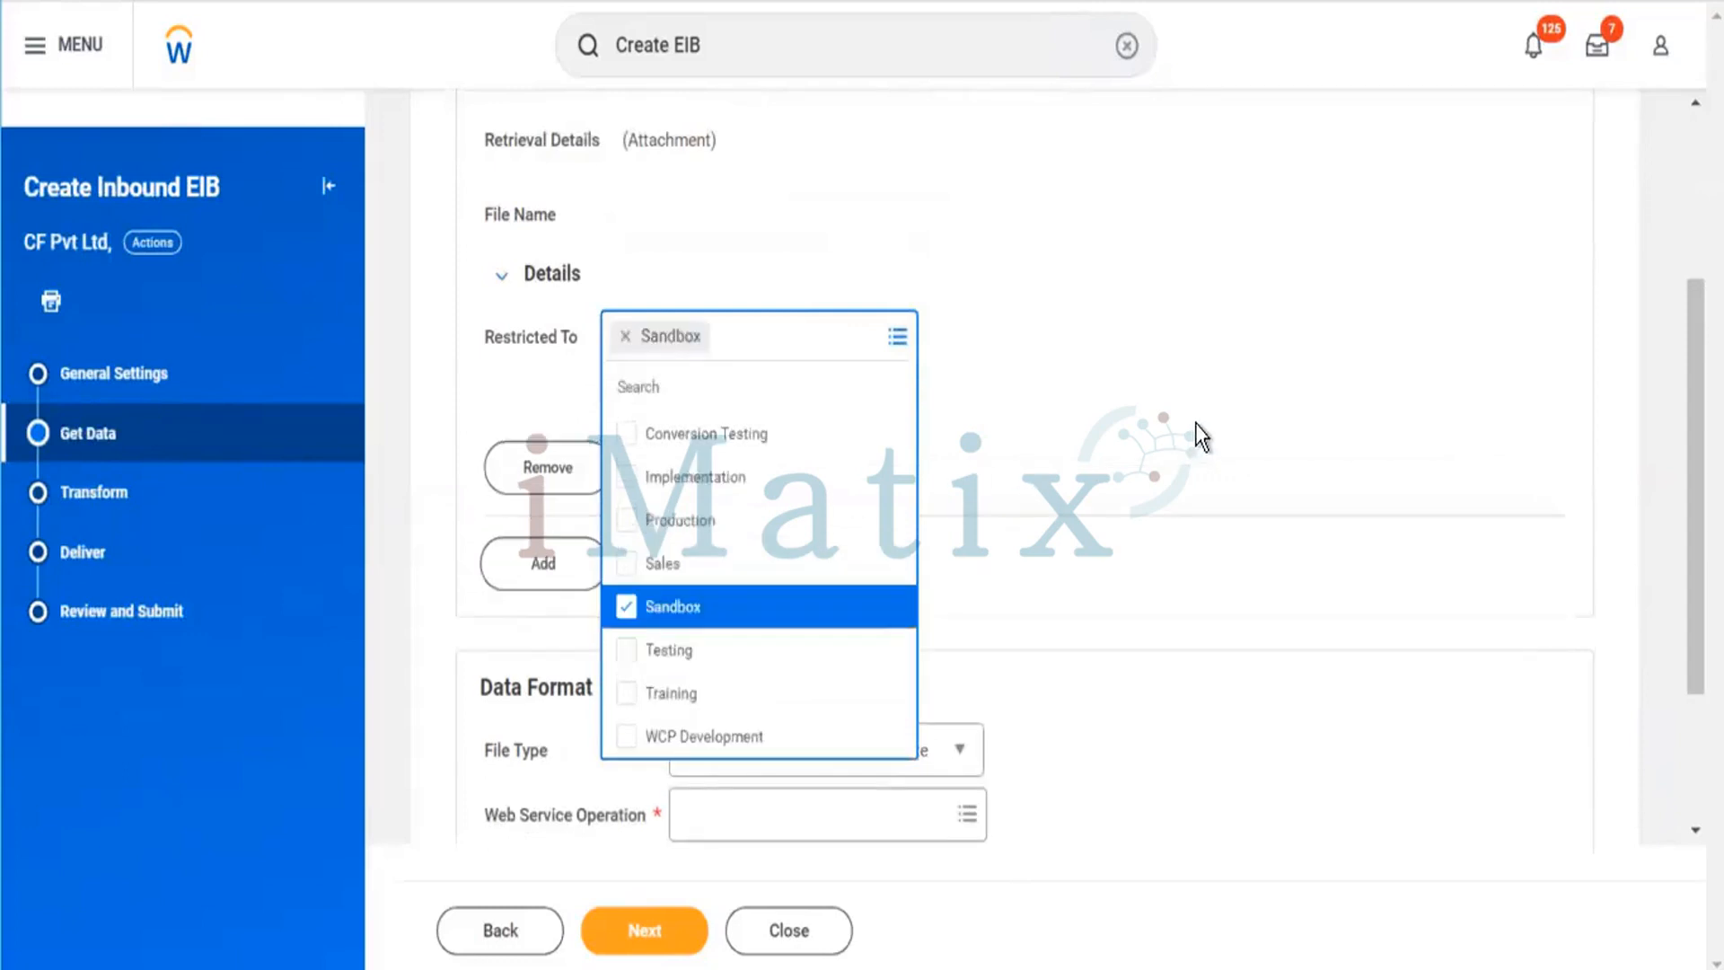
pyautogui.click(1194, 423)
pyautogui.scroll(-2, 1147, 377)
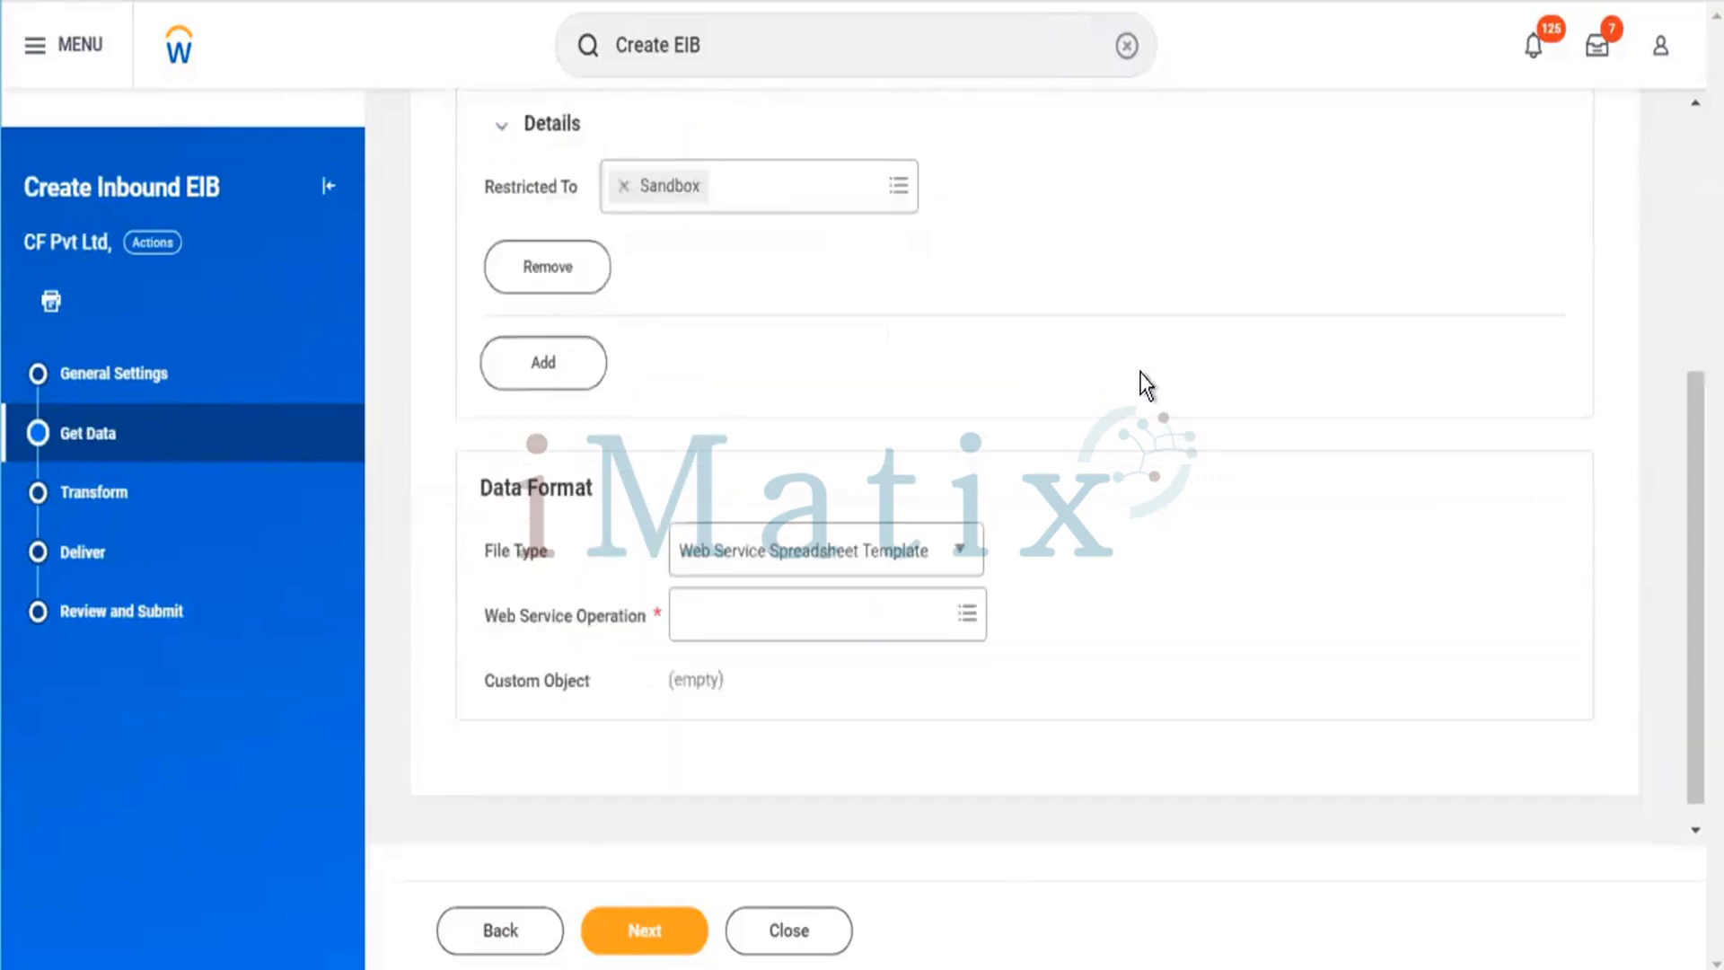
# Set the data format's file type to Web Service Spreadsheet Template.
pyautogui.scroll(-1, 1138, 373)
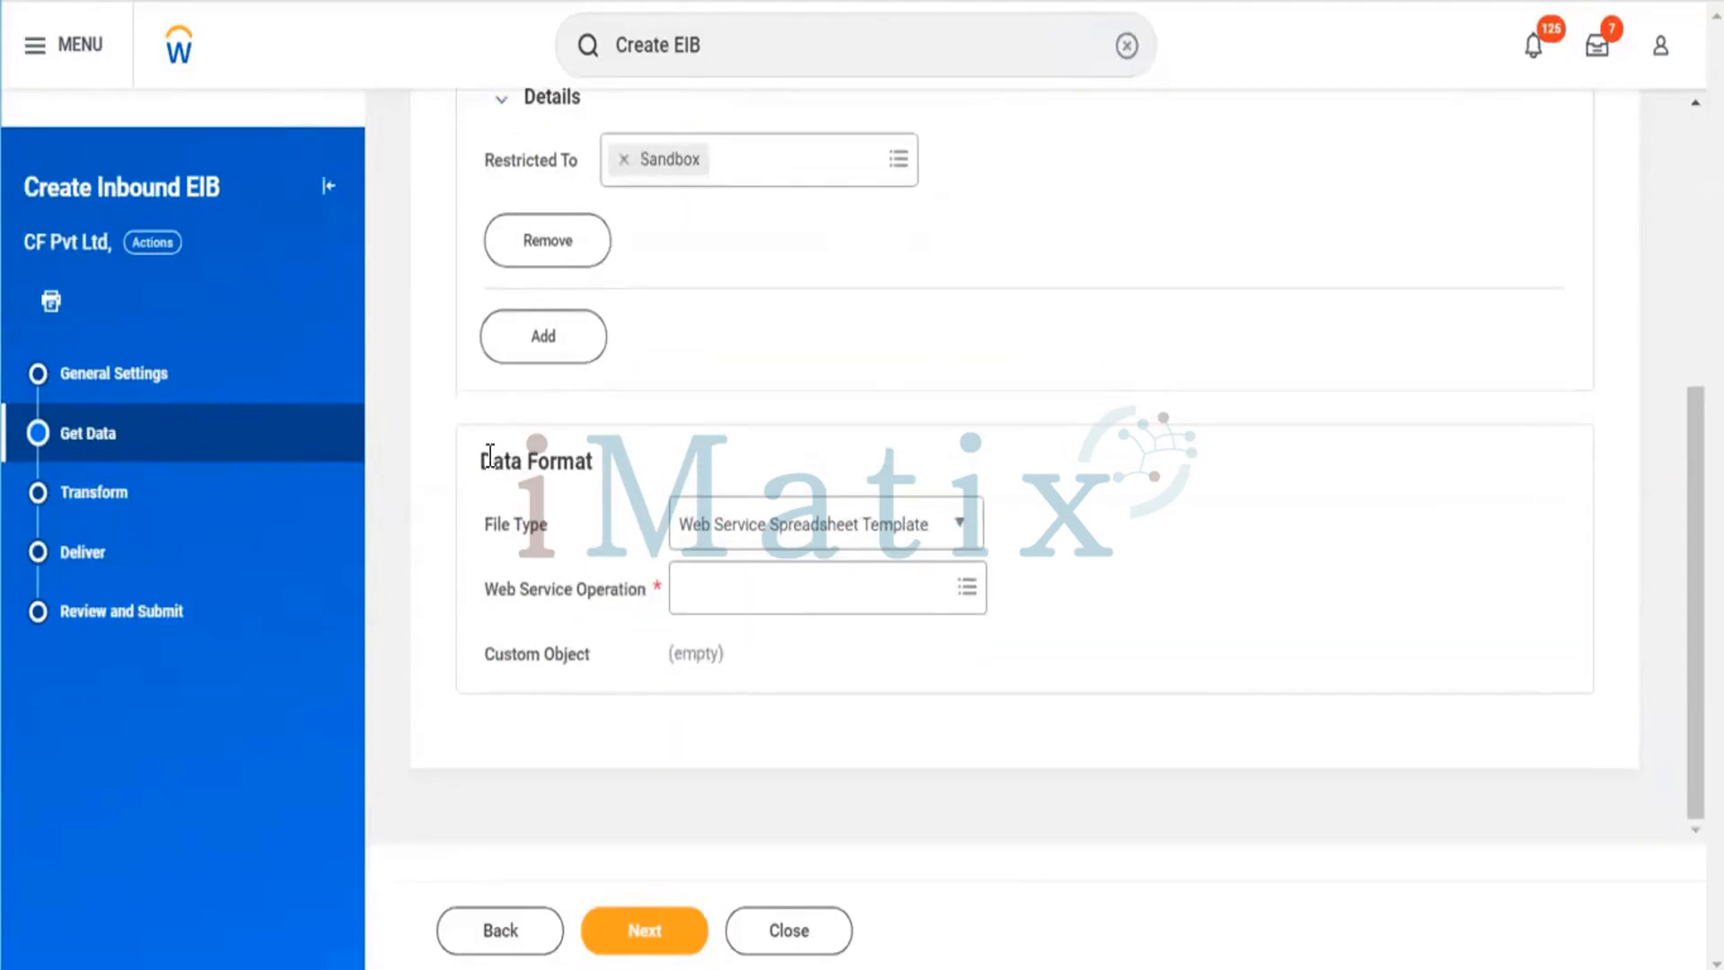
pyautogui.moveTo(493, 461); pyautogui.dragTo(688, 461)
pyautogui.click(823, 478)
pyautogui.click(877, 525)
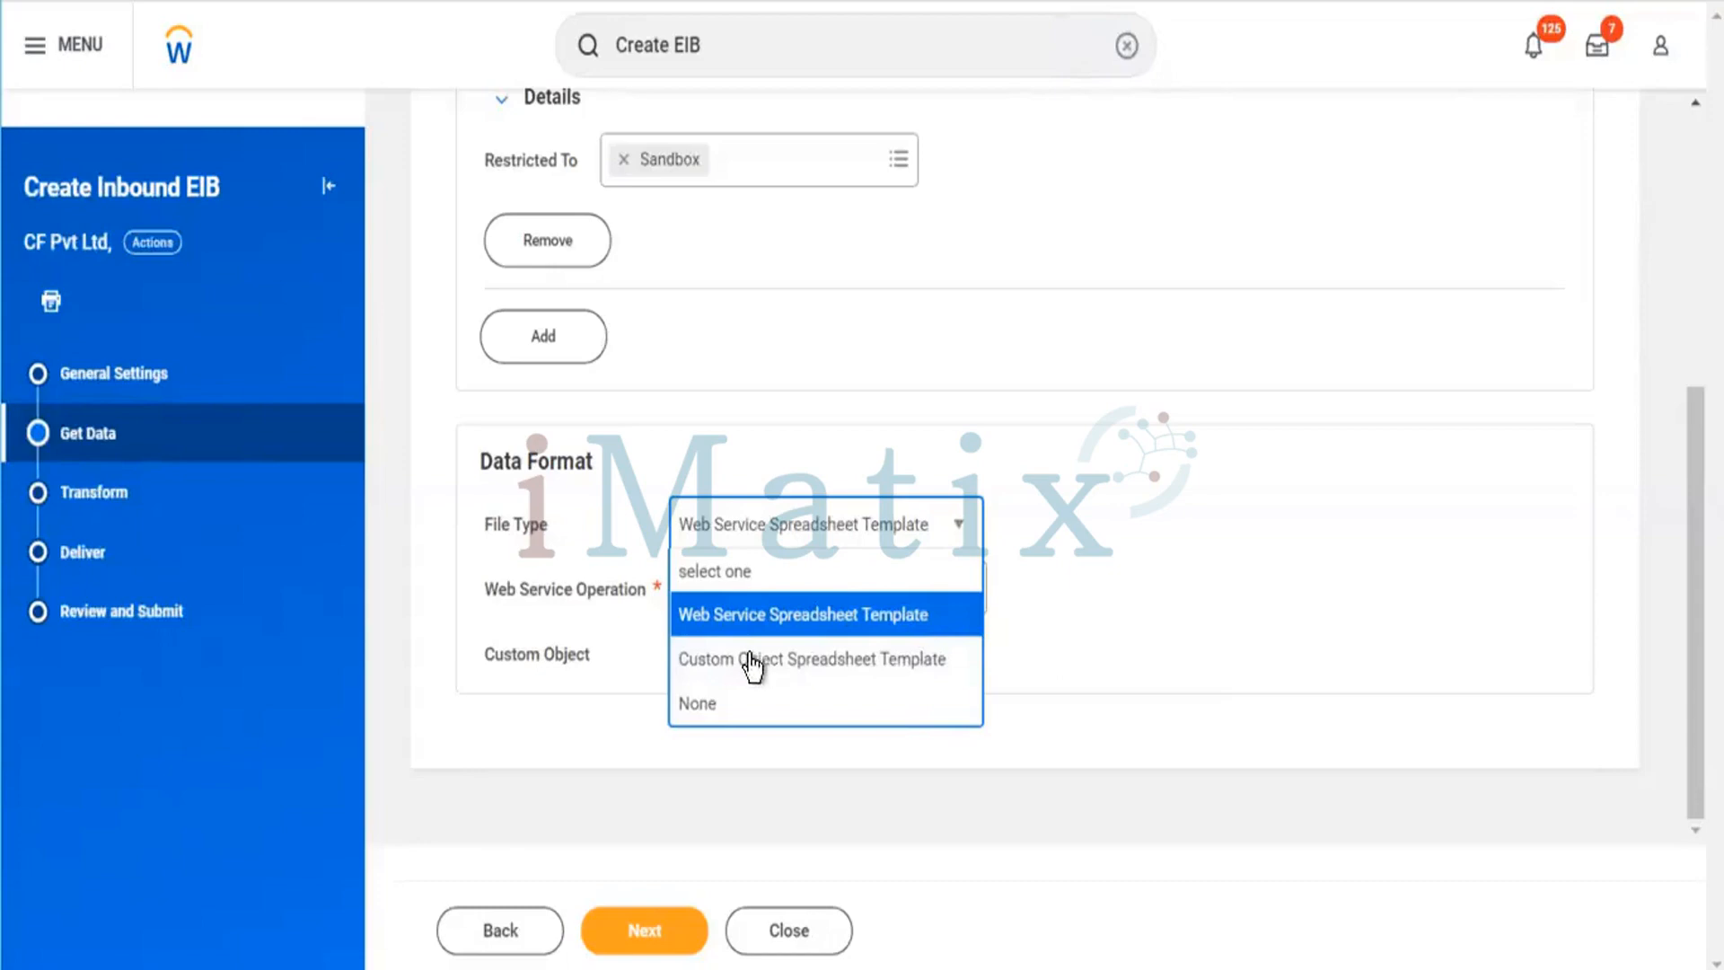
pyautogui.click(915, 623)
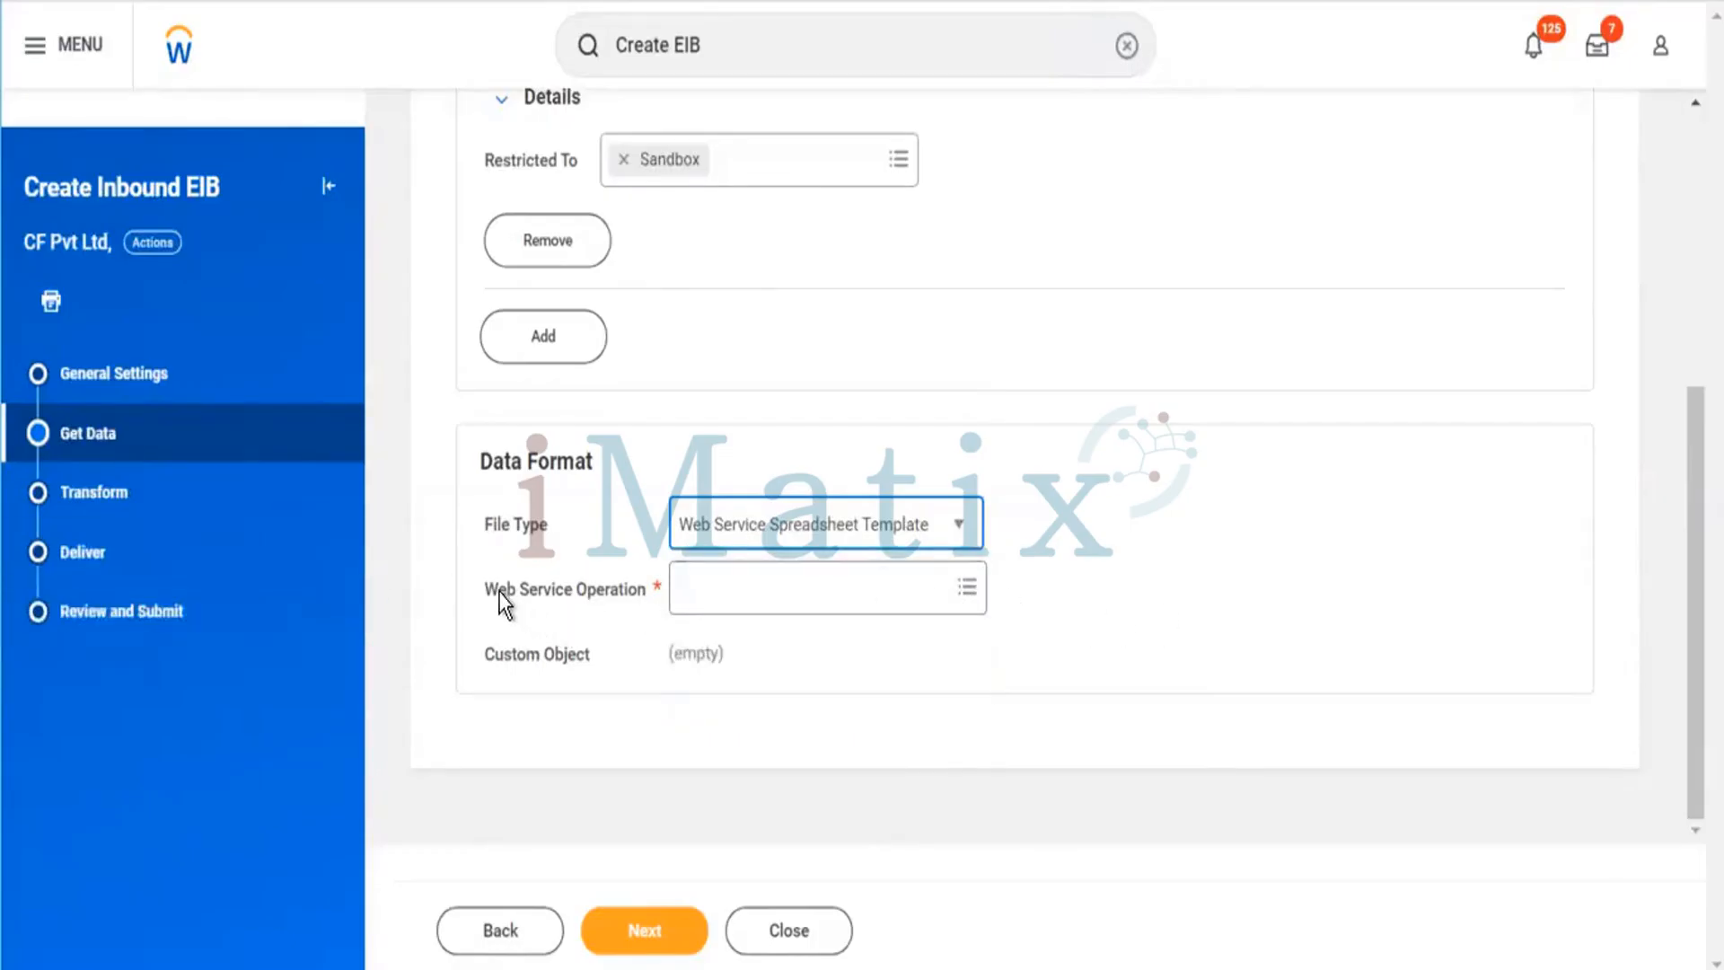
# Set the web service operation to Launch EIB (Web Service) from the Integrations (Public) category.
pyautogui.moveTo(499, 592); pyautogui.dragTo(730, 628)
pyautogui.click(848, 609)
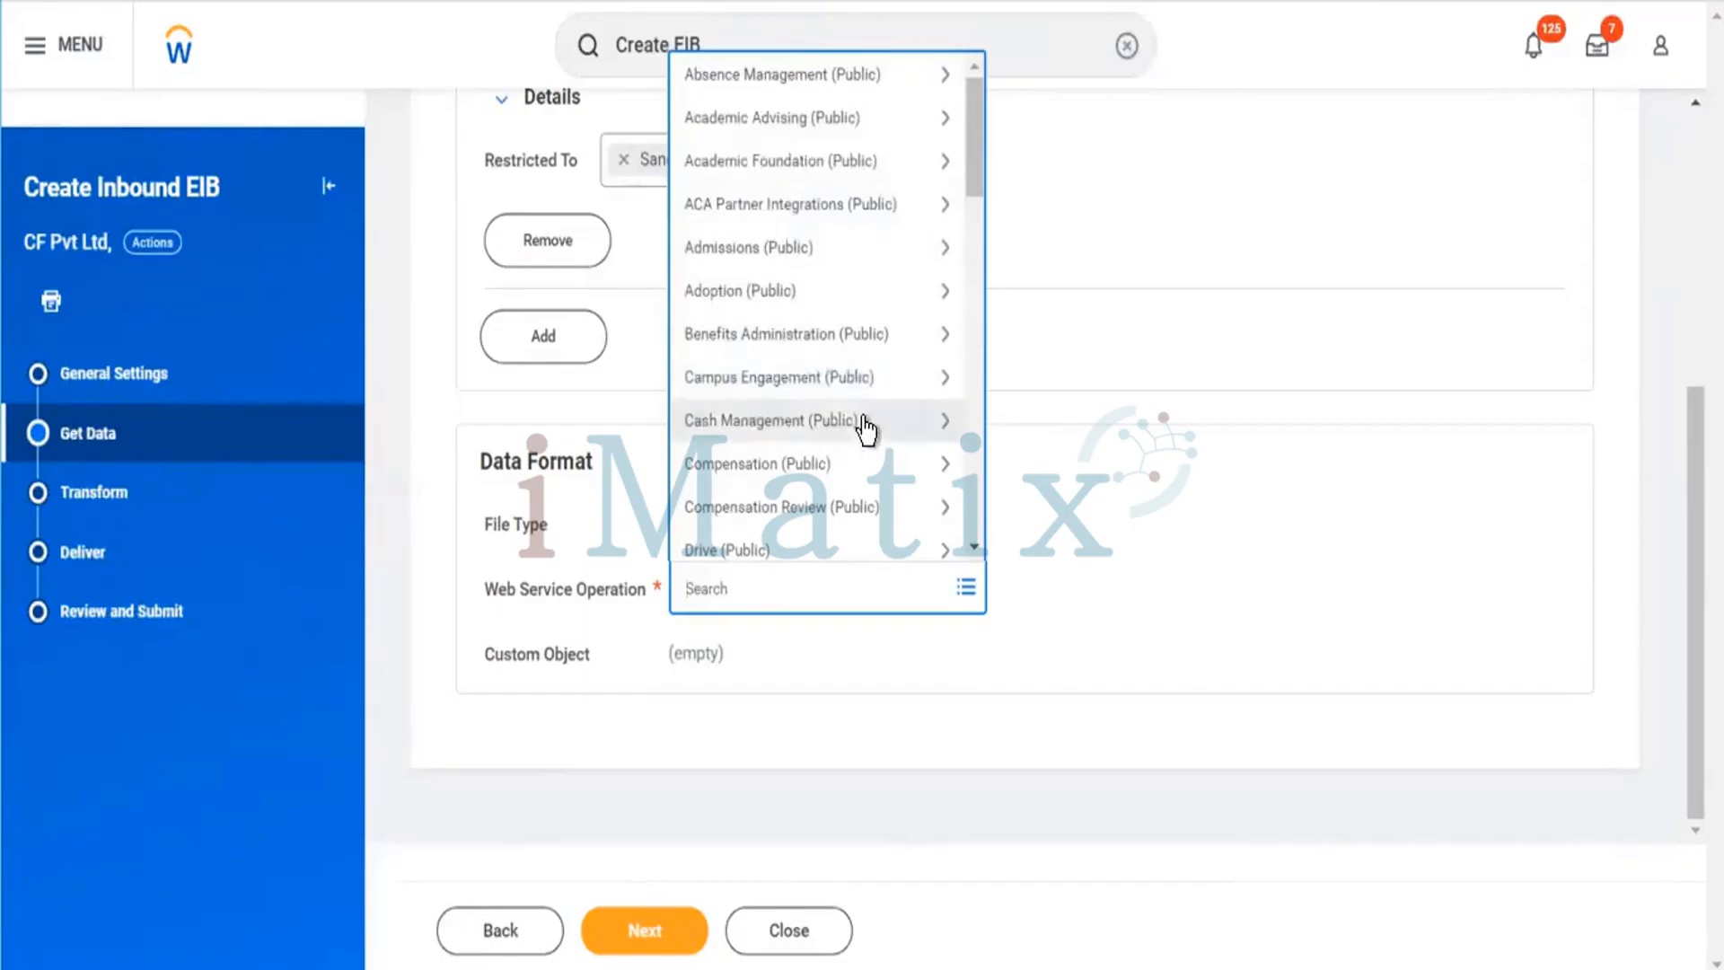
pyautogui.scroll(-2, 835, 386)
pyautogui.scroll(-2, 825, 356)
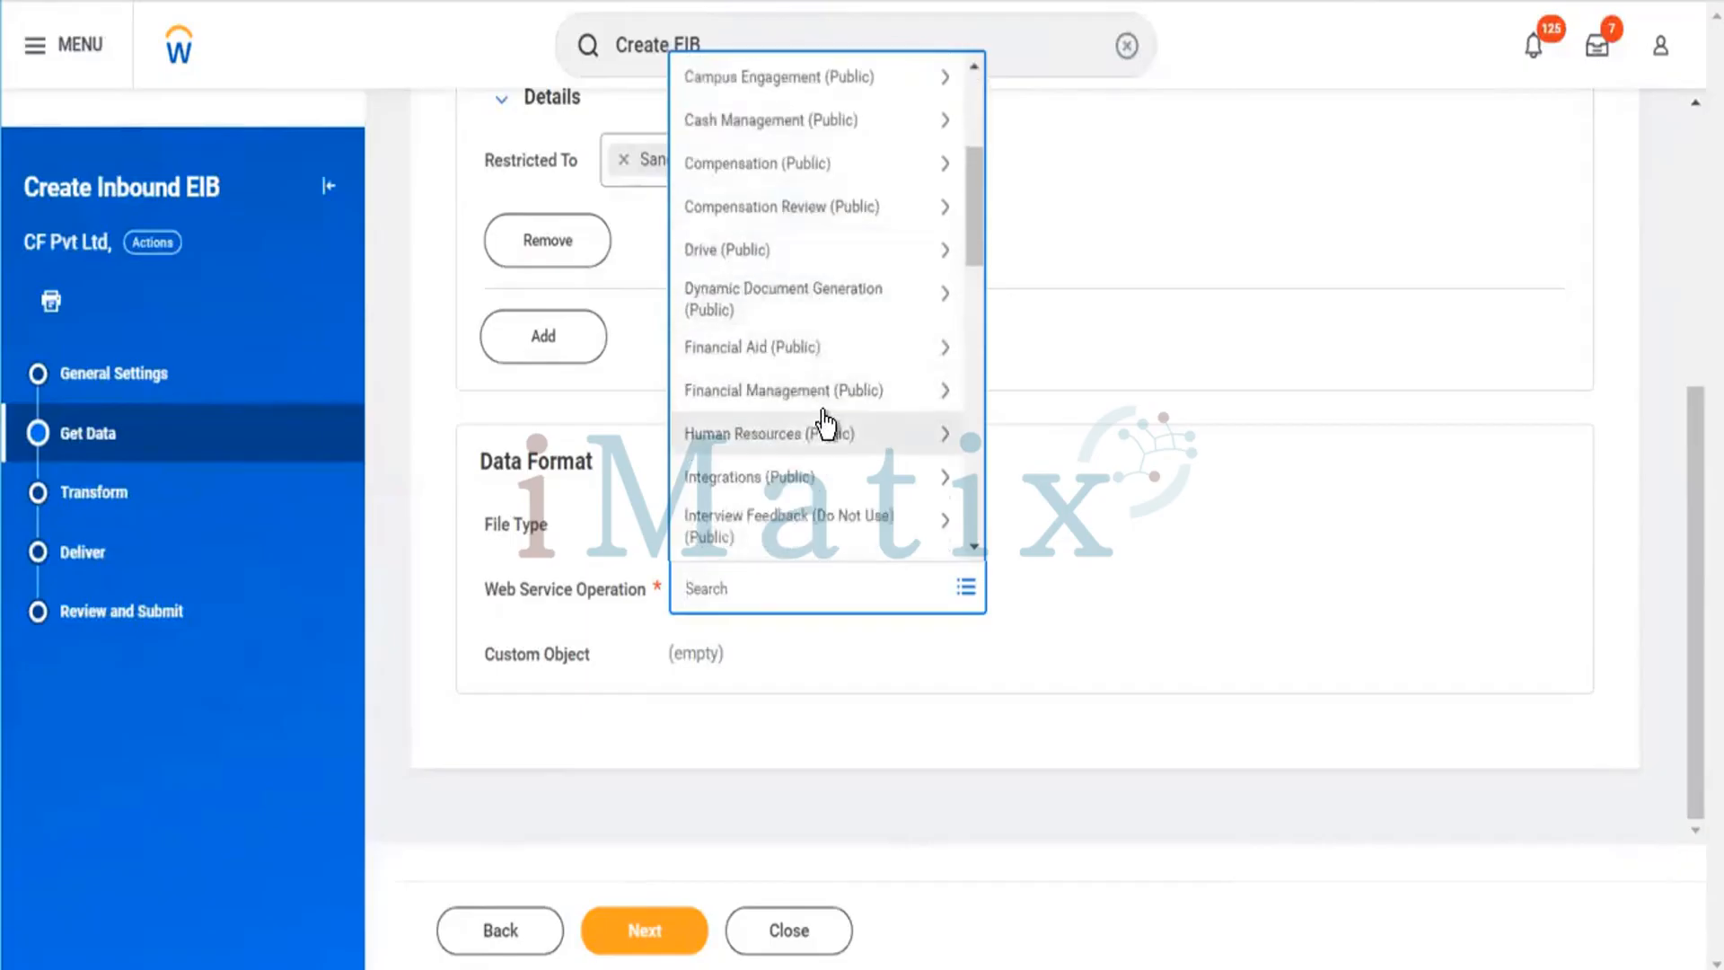
pyautogui.scroll(-2, 826, 444)
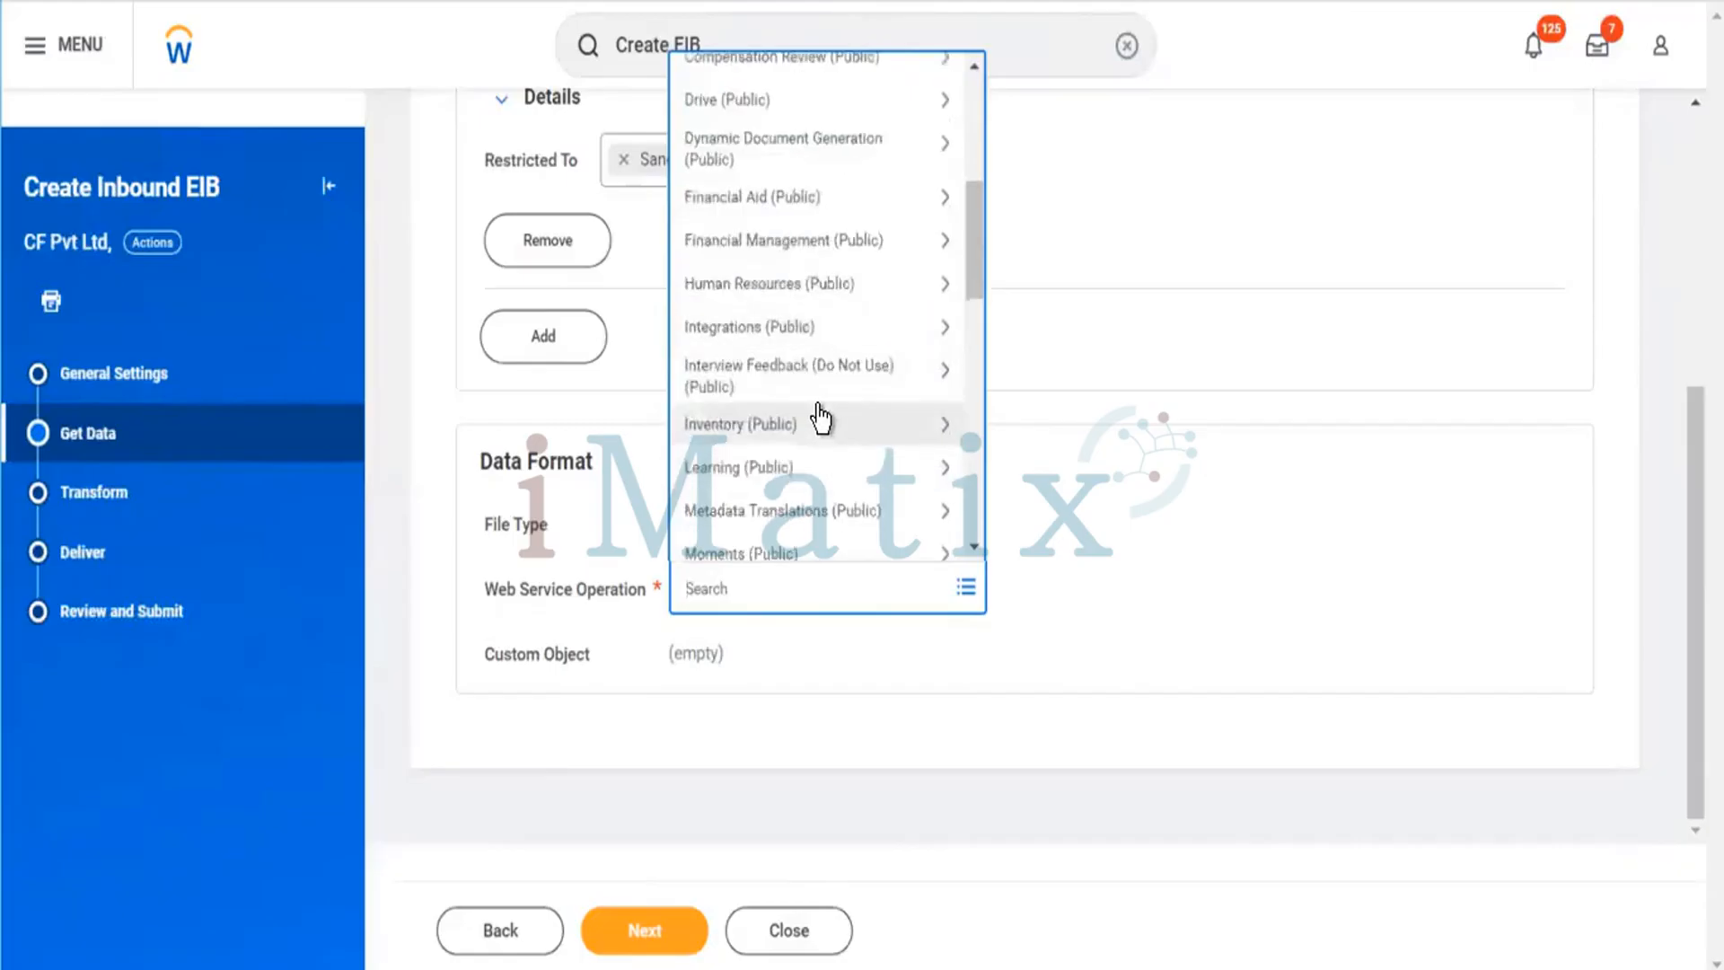
pyautogui.scroll(-2, 808, 429)
pyautogui.scroll(-2, 795, 418)
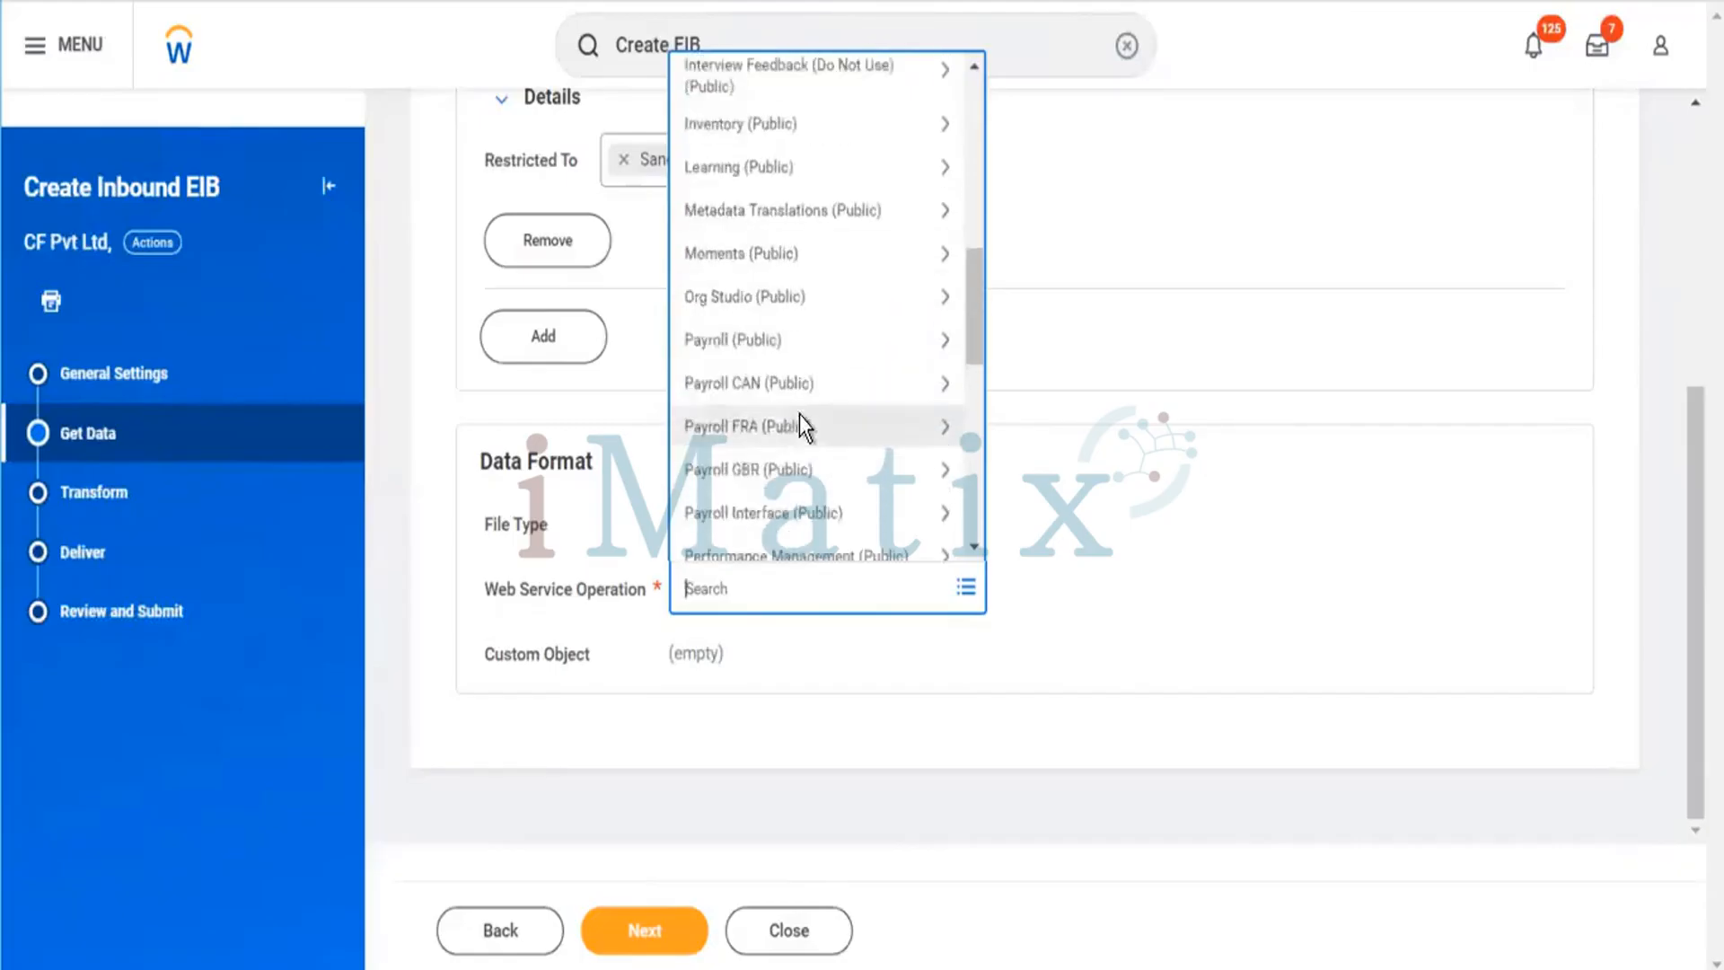
pyautogui.scroll(-2, 781, 378)
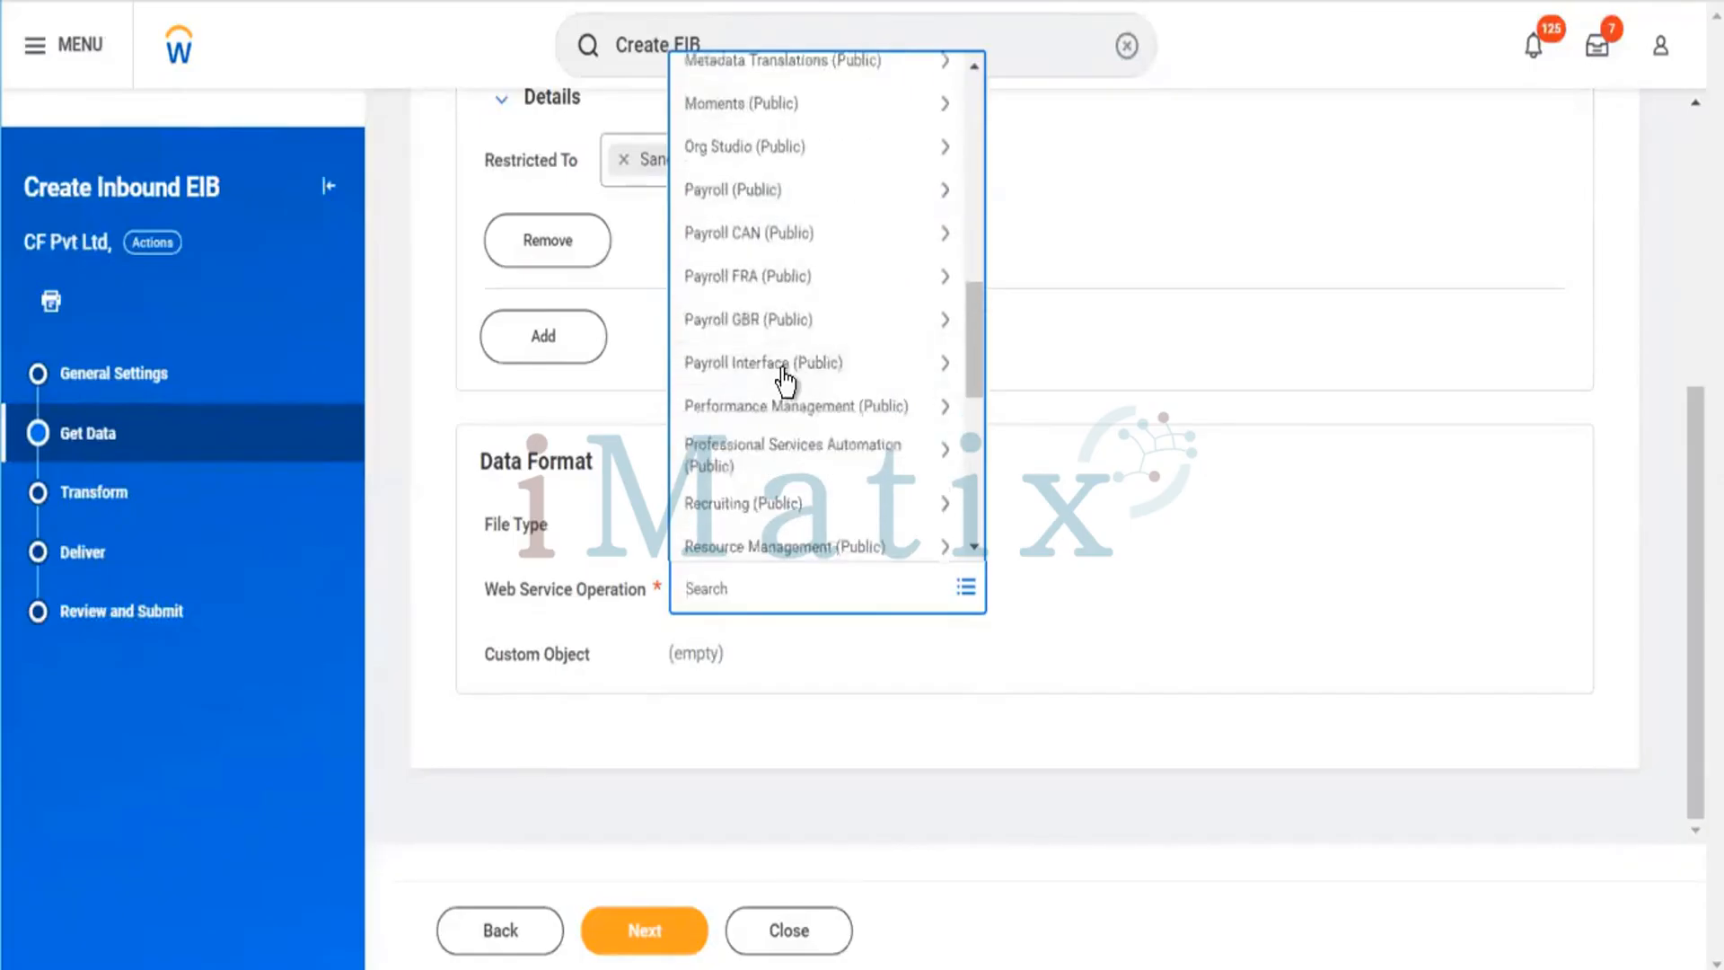
pyautogui.scroll(-4, 797, 438)
pyautogui.scroll(-5, 828, 528)
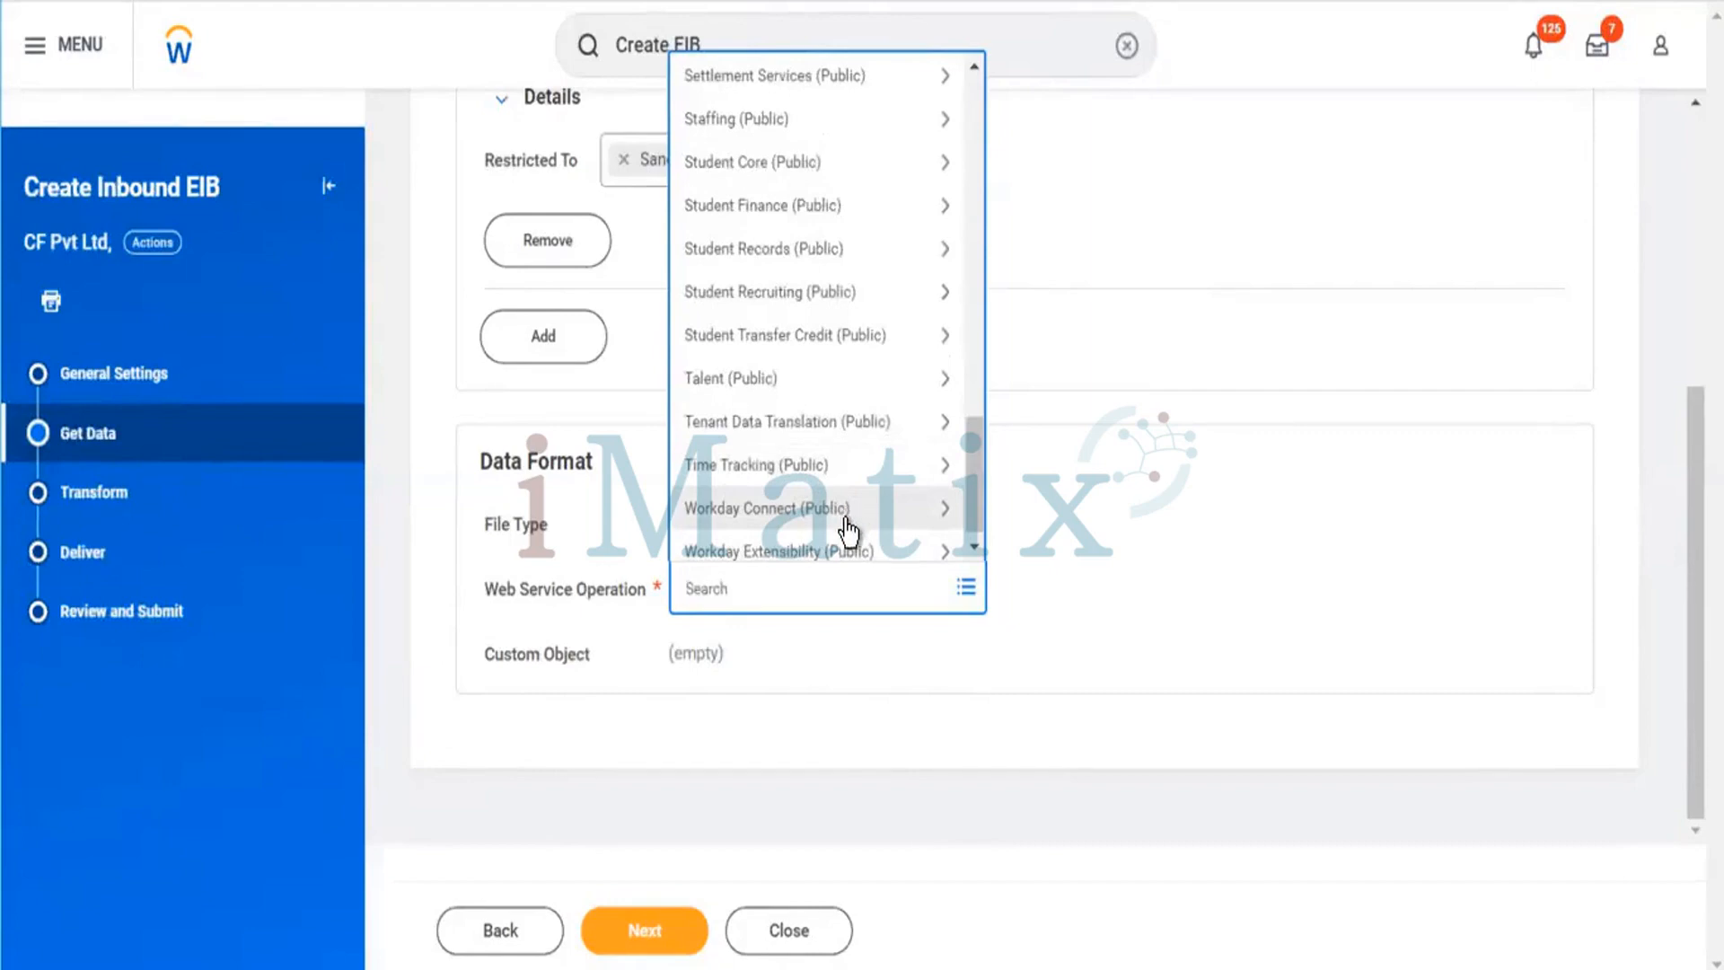
pyautogui.scroll(5, 842, 517)
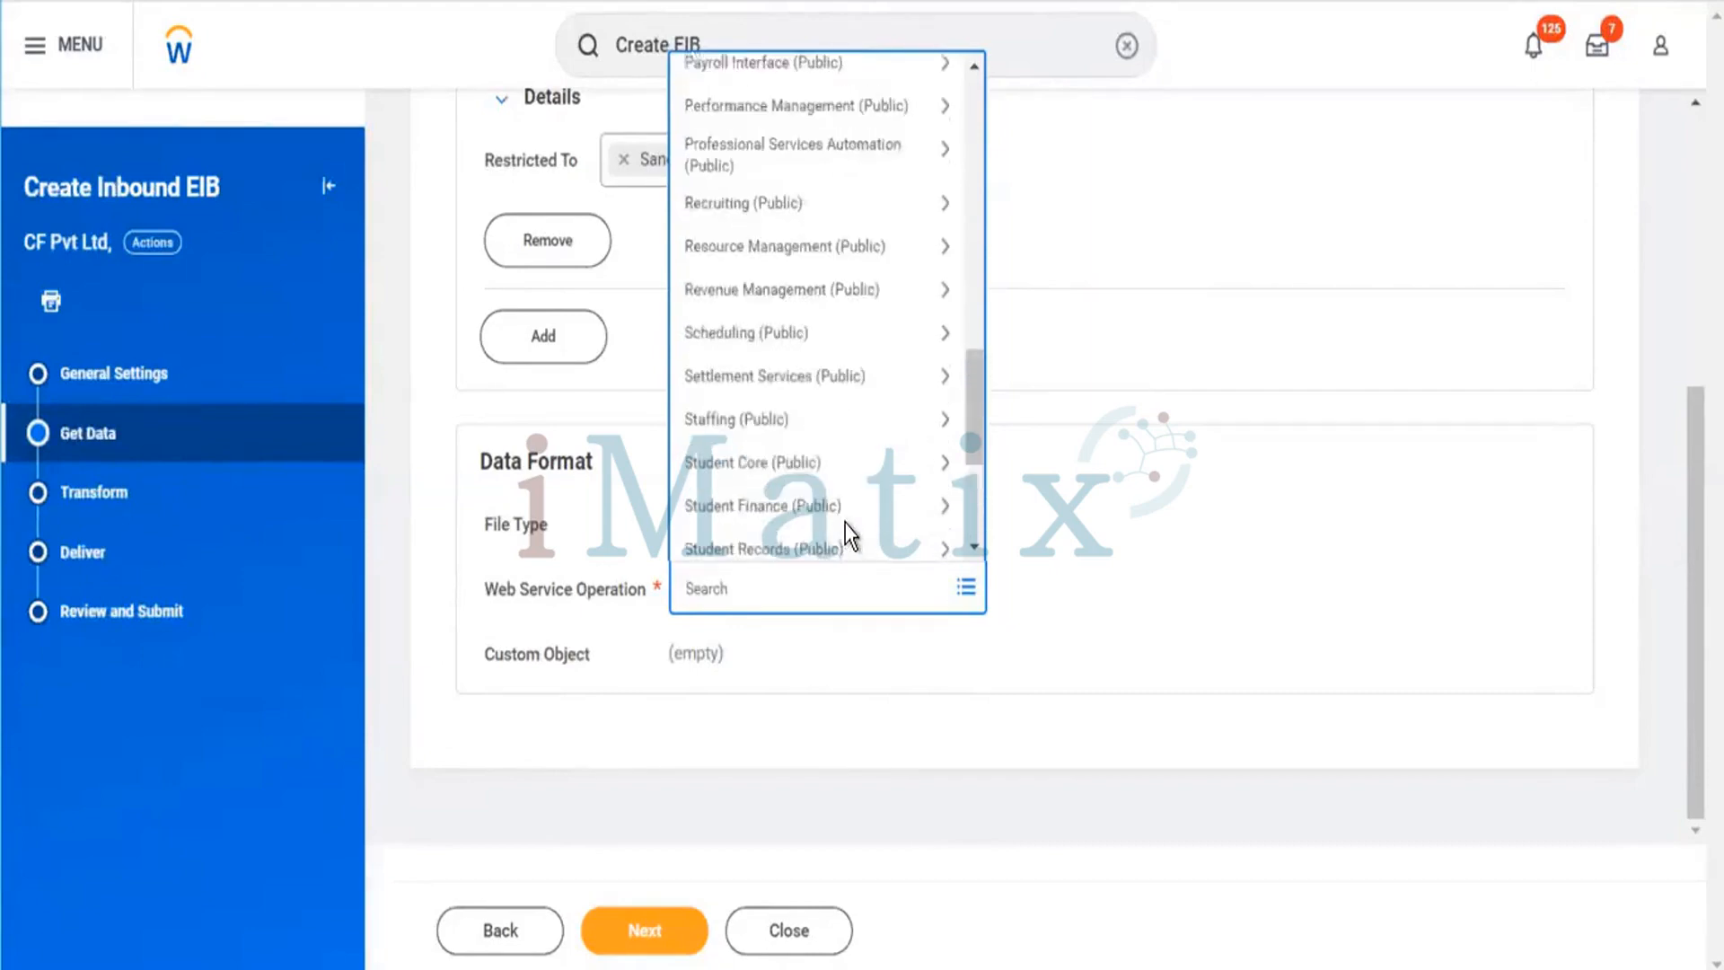
pyautogui.scroll(10, 842, 522)
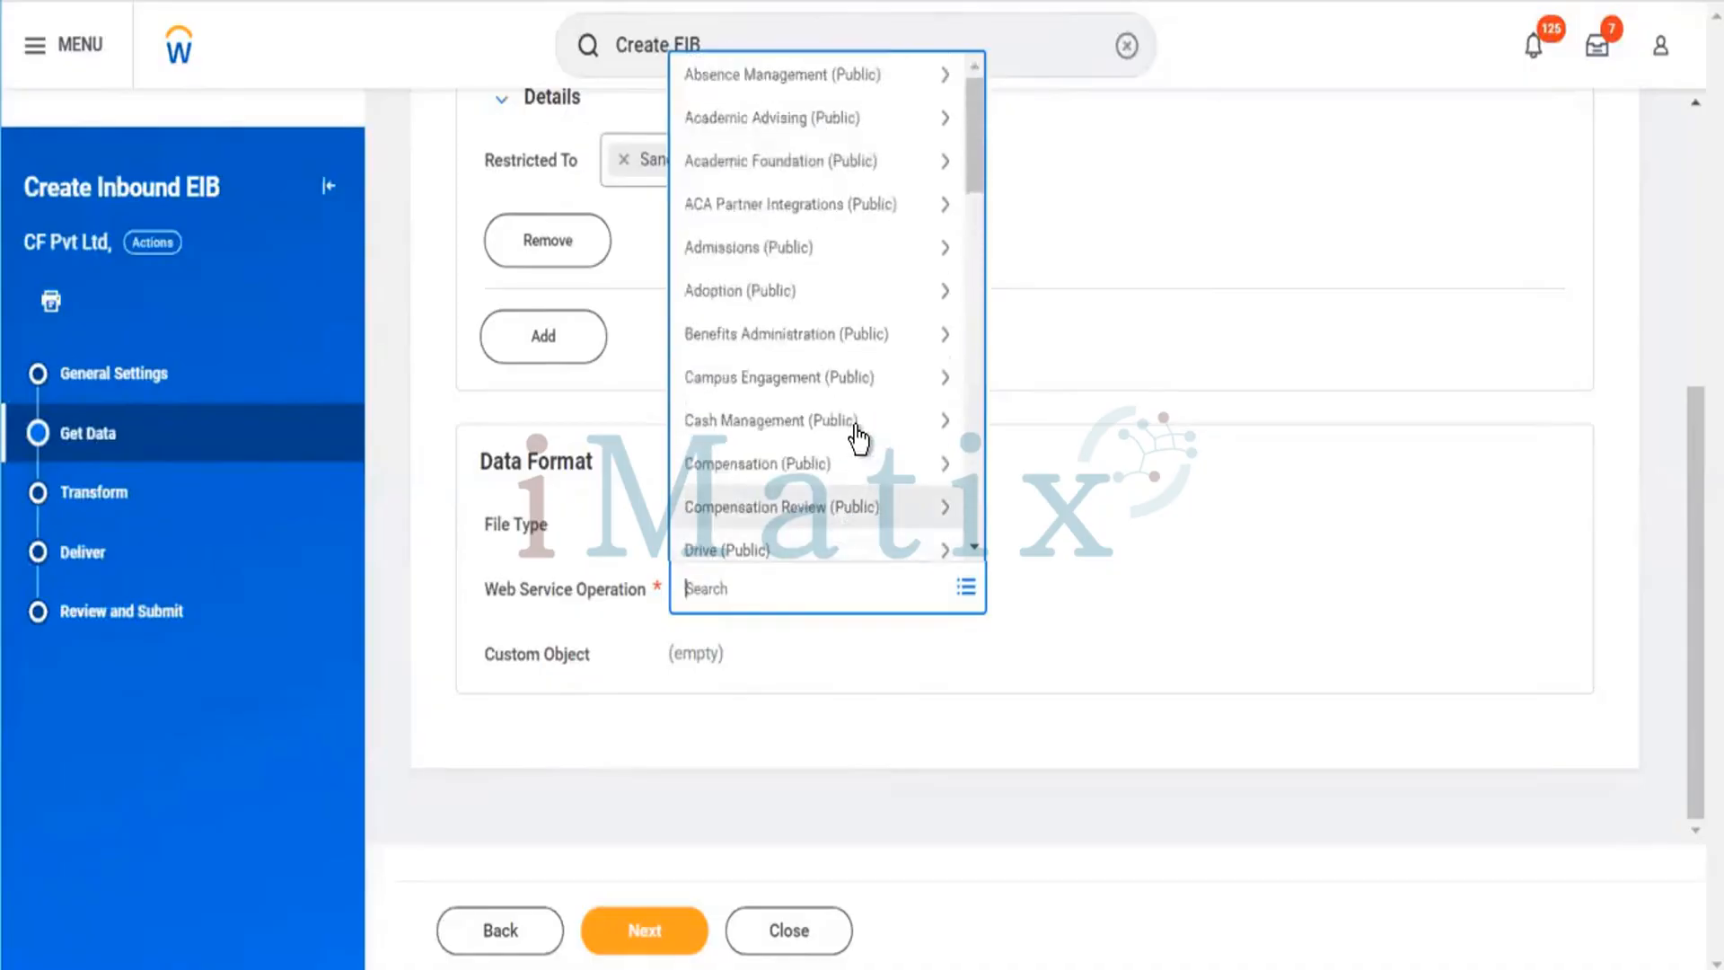
pyautogui.scroll(-3, 835, 433)
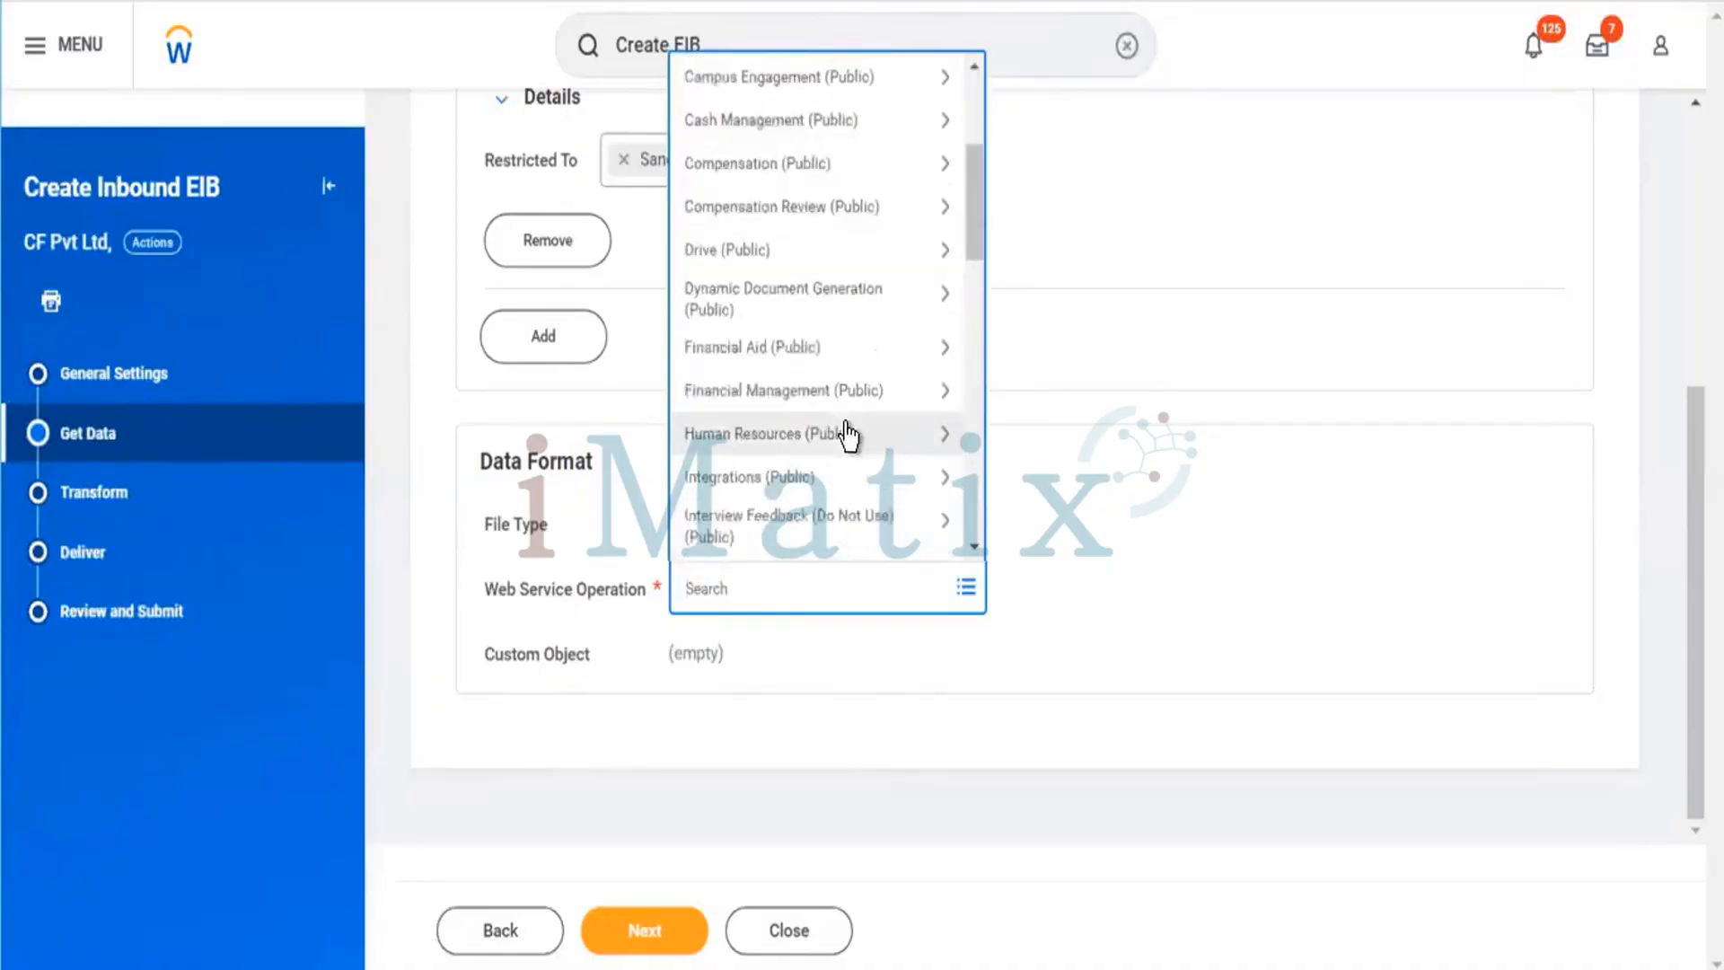
pyautogui.scroll(-3, 853, 342)
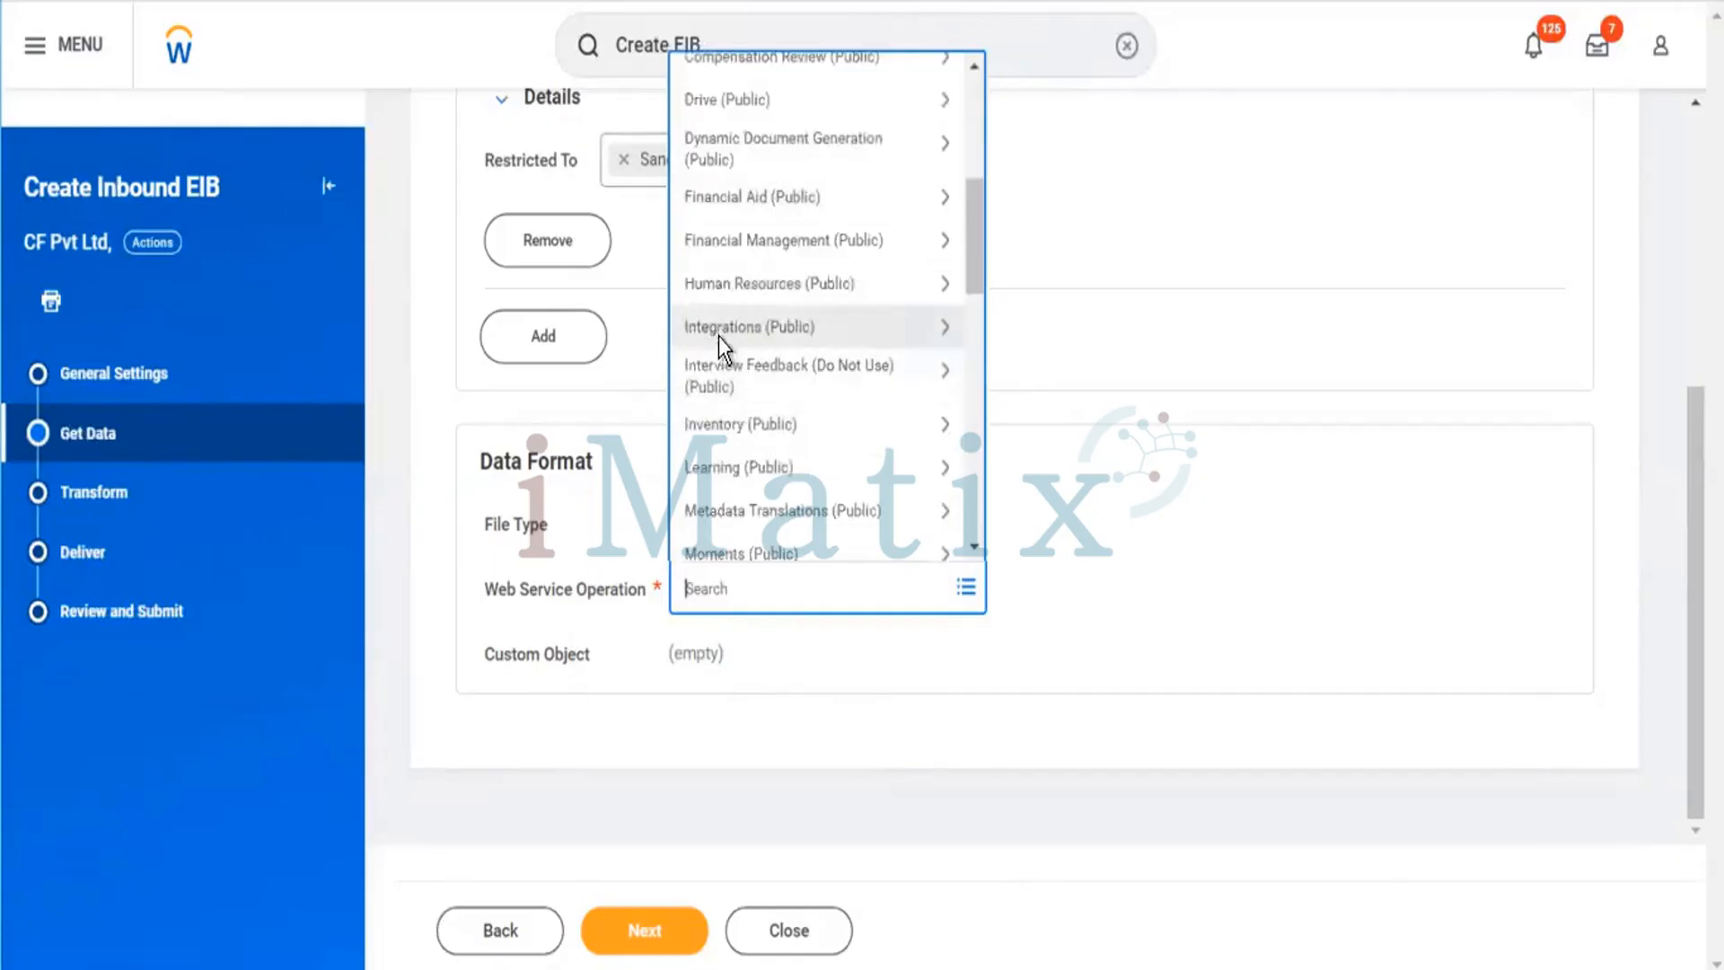
pyautogui.click(759, 332)
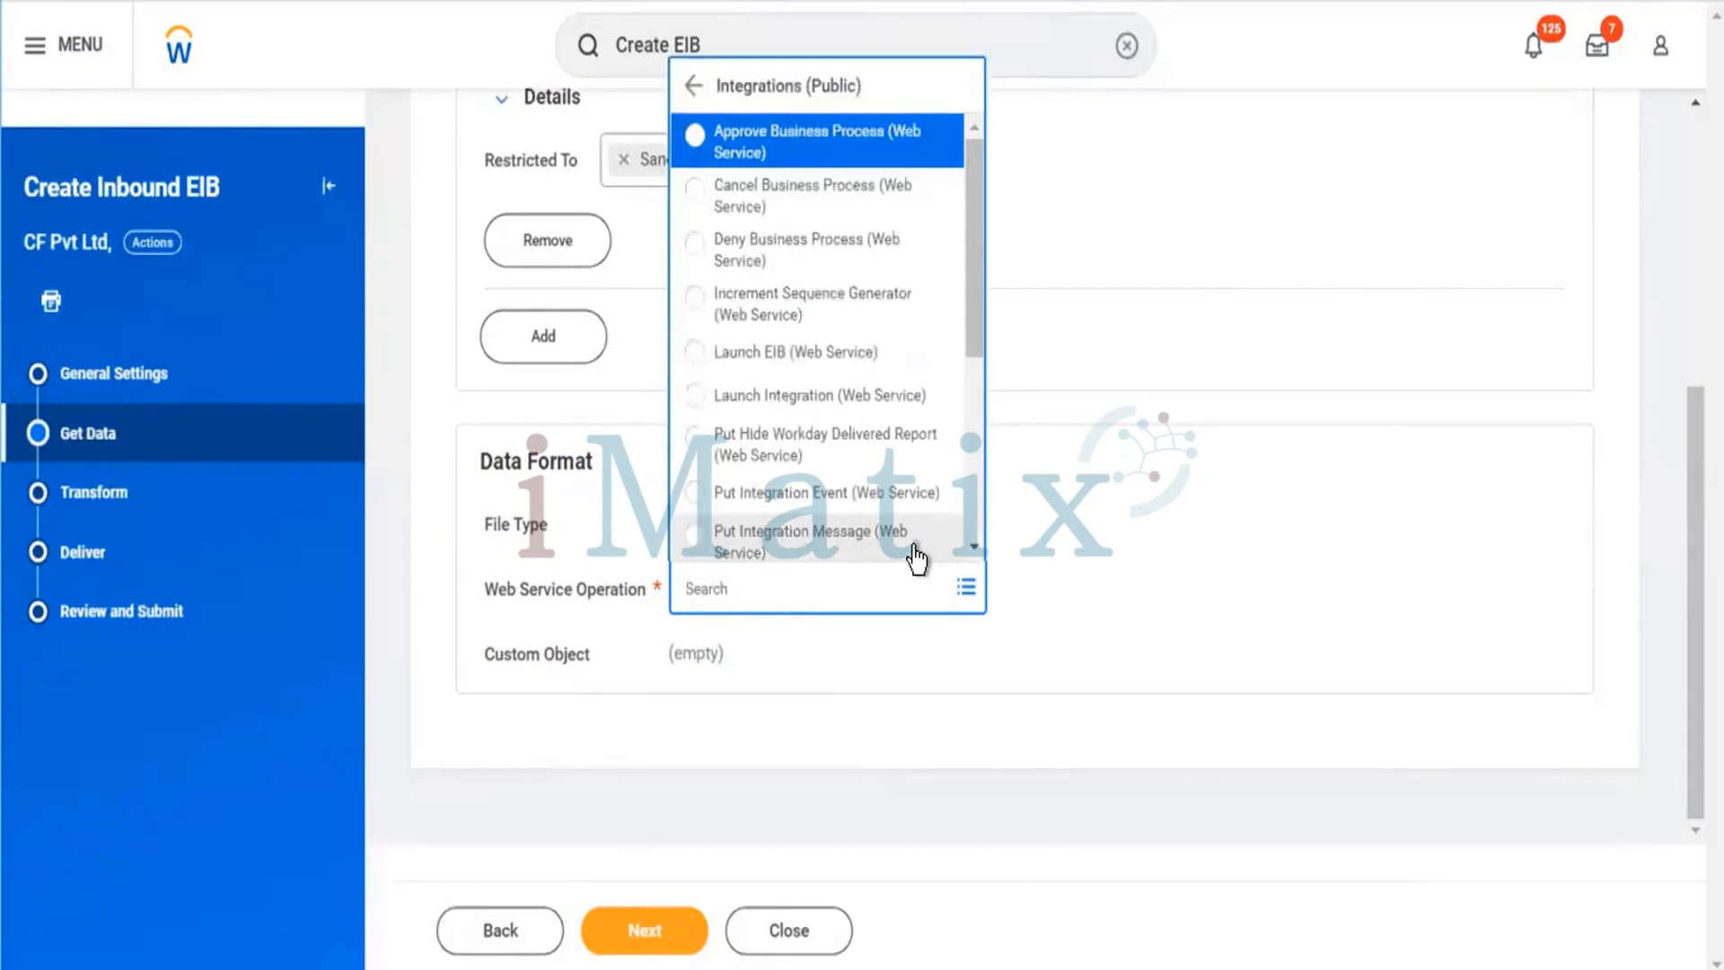
pyautogui.click(708, 354)
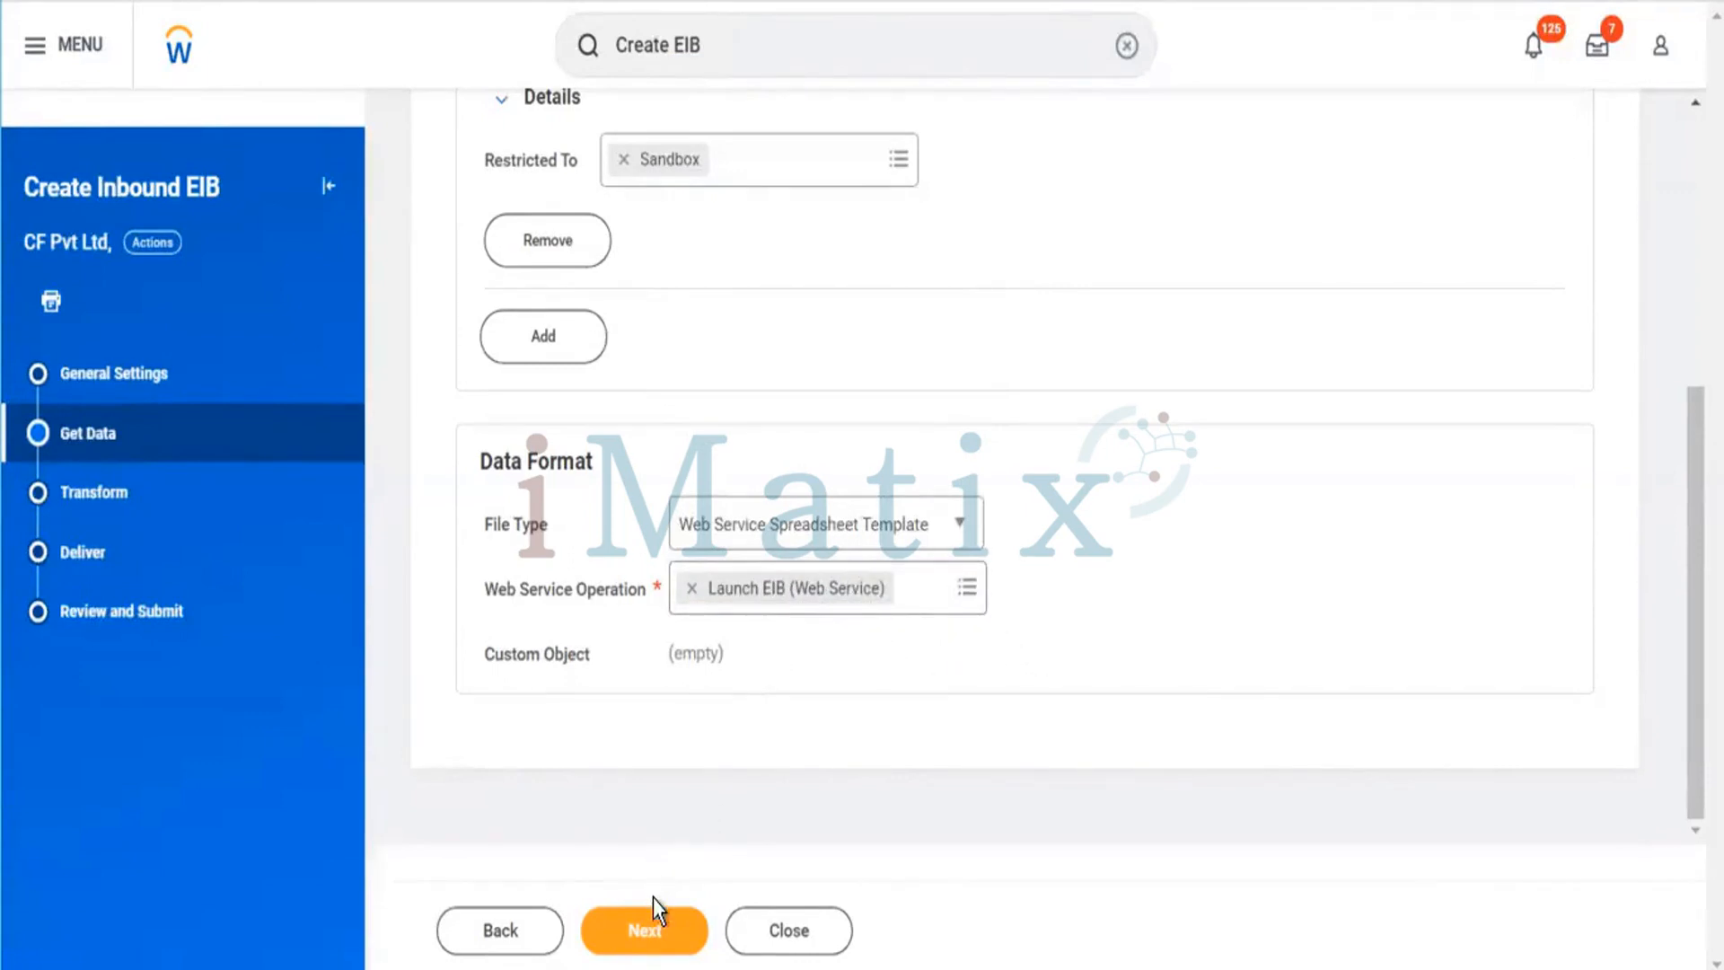
# On the Transform page, set the transformation type to Template Model and continue.
pyautogui.click(650, 934)
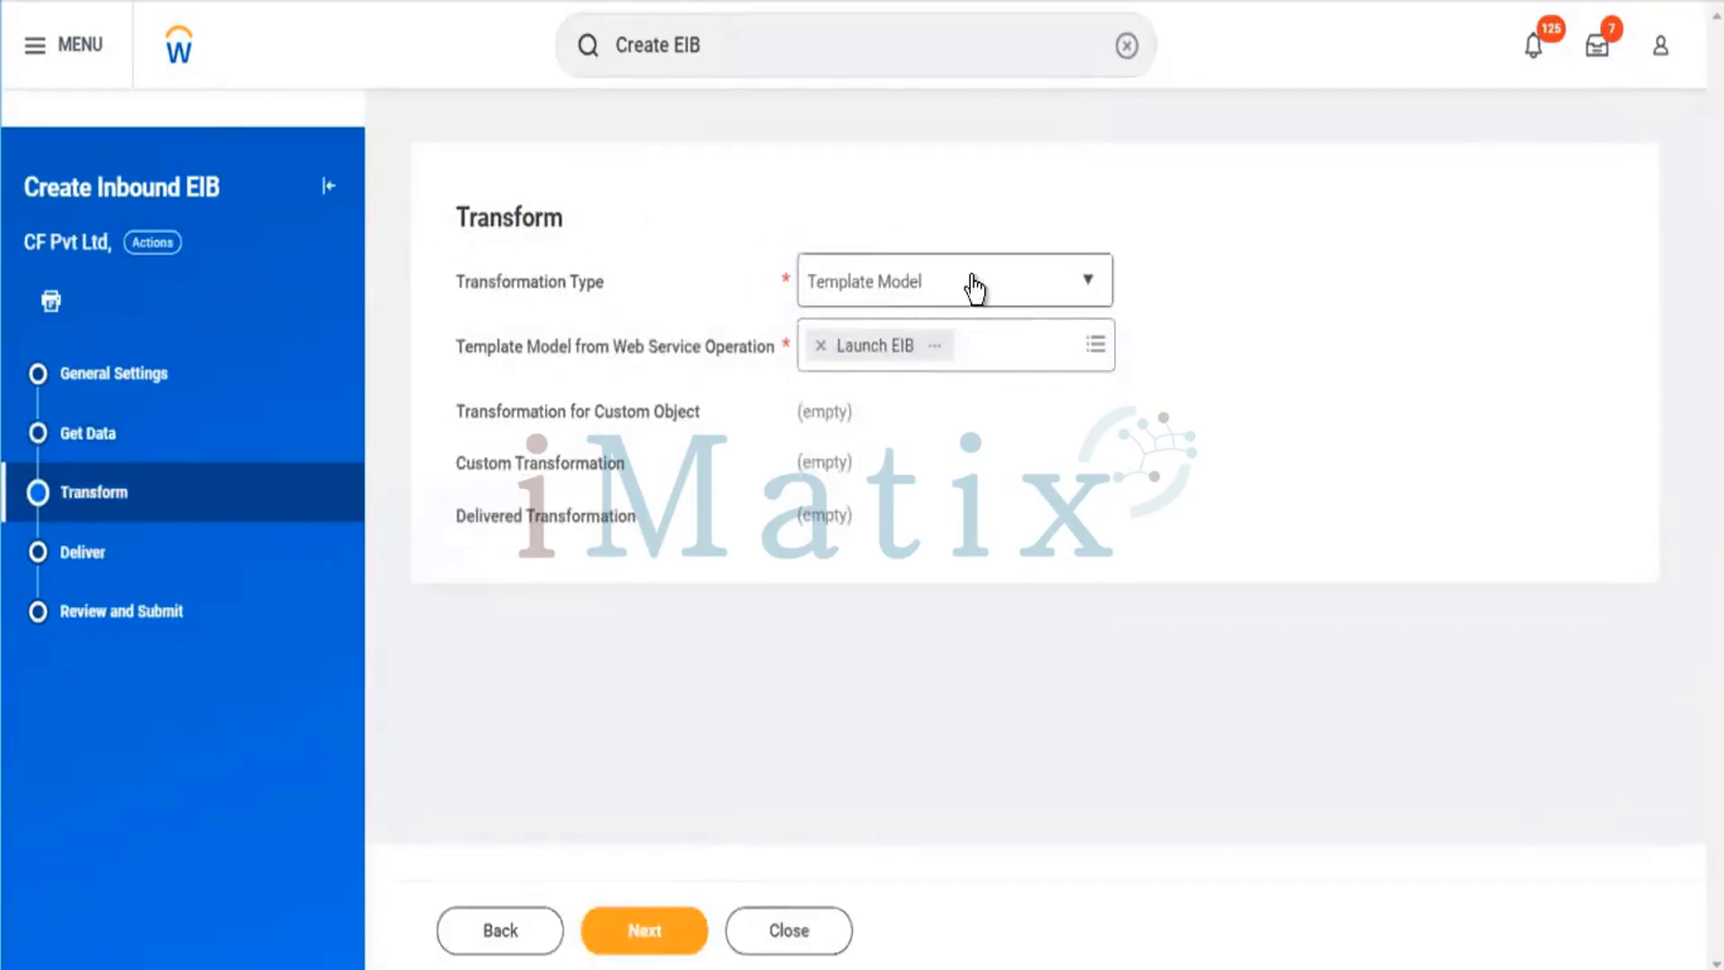
pyautogui.click(1045, 282)
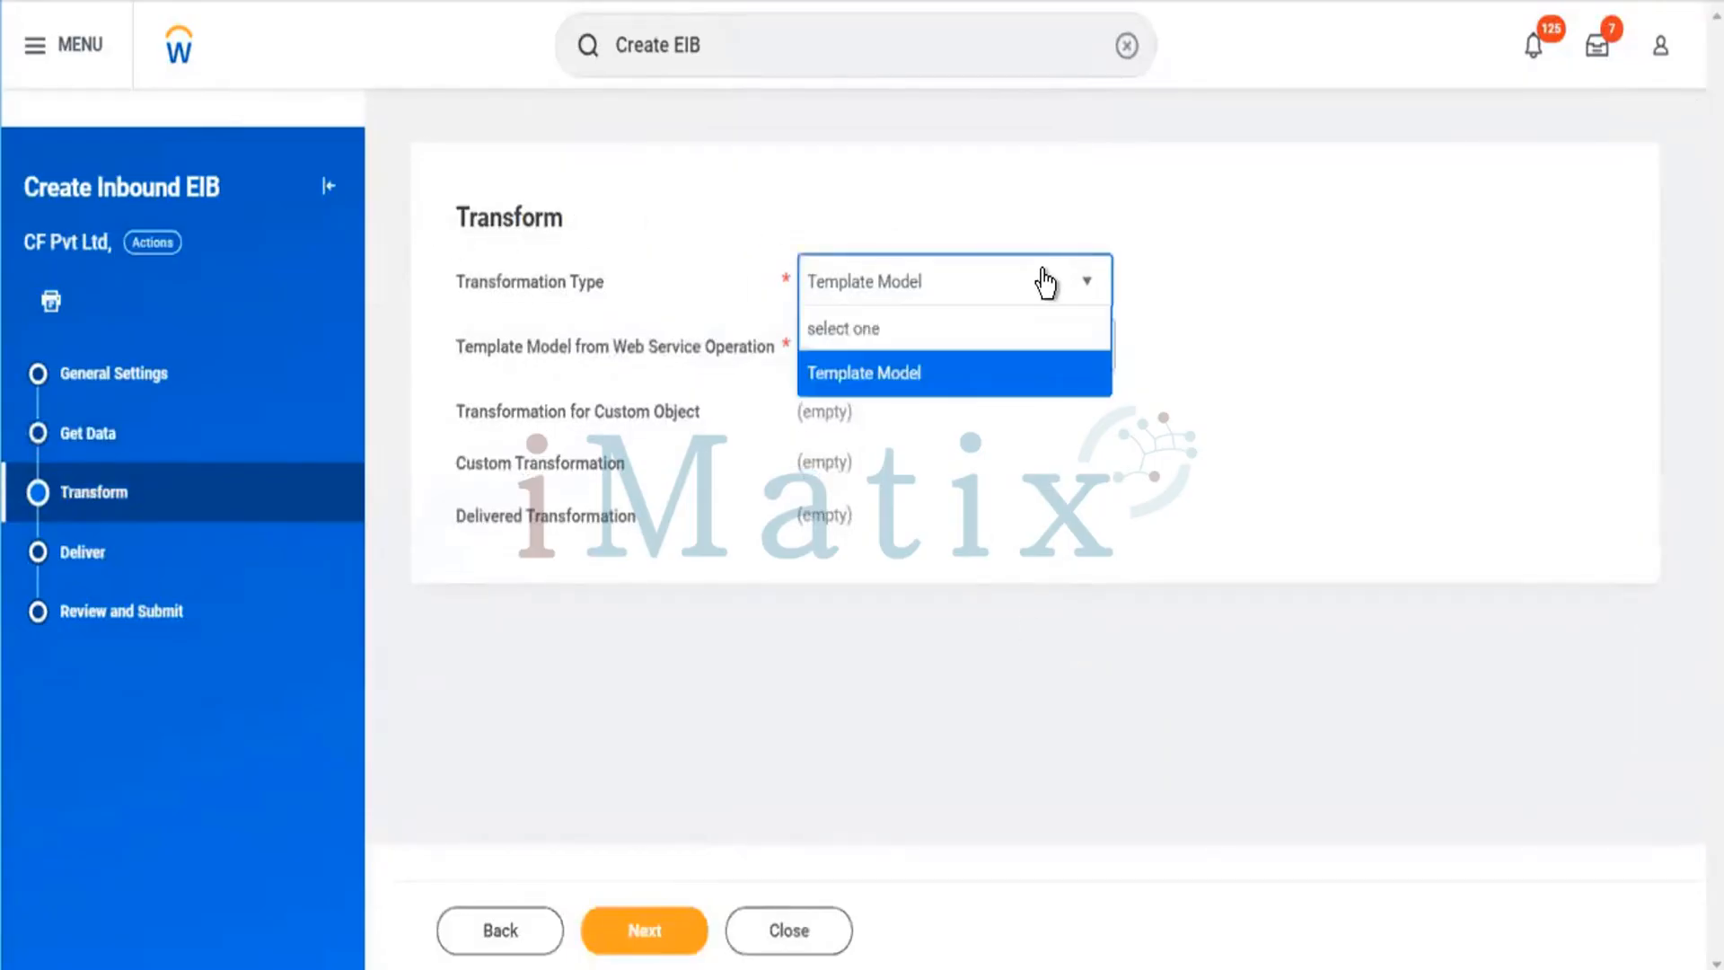
pyautogui.click(912, 384)
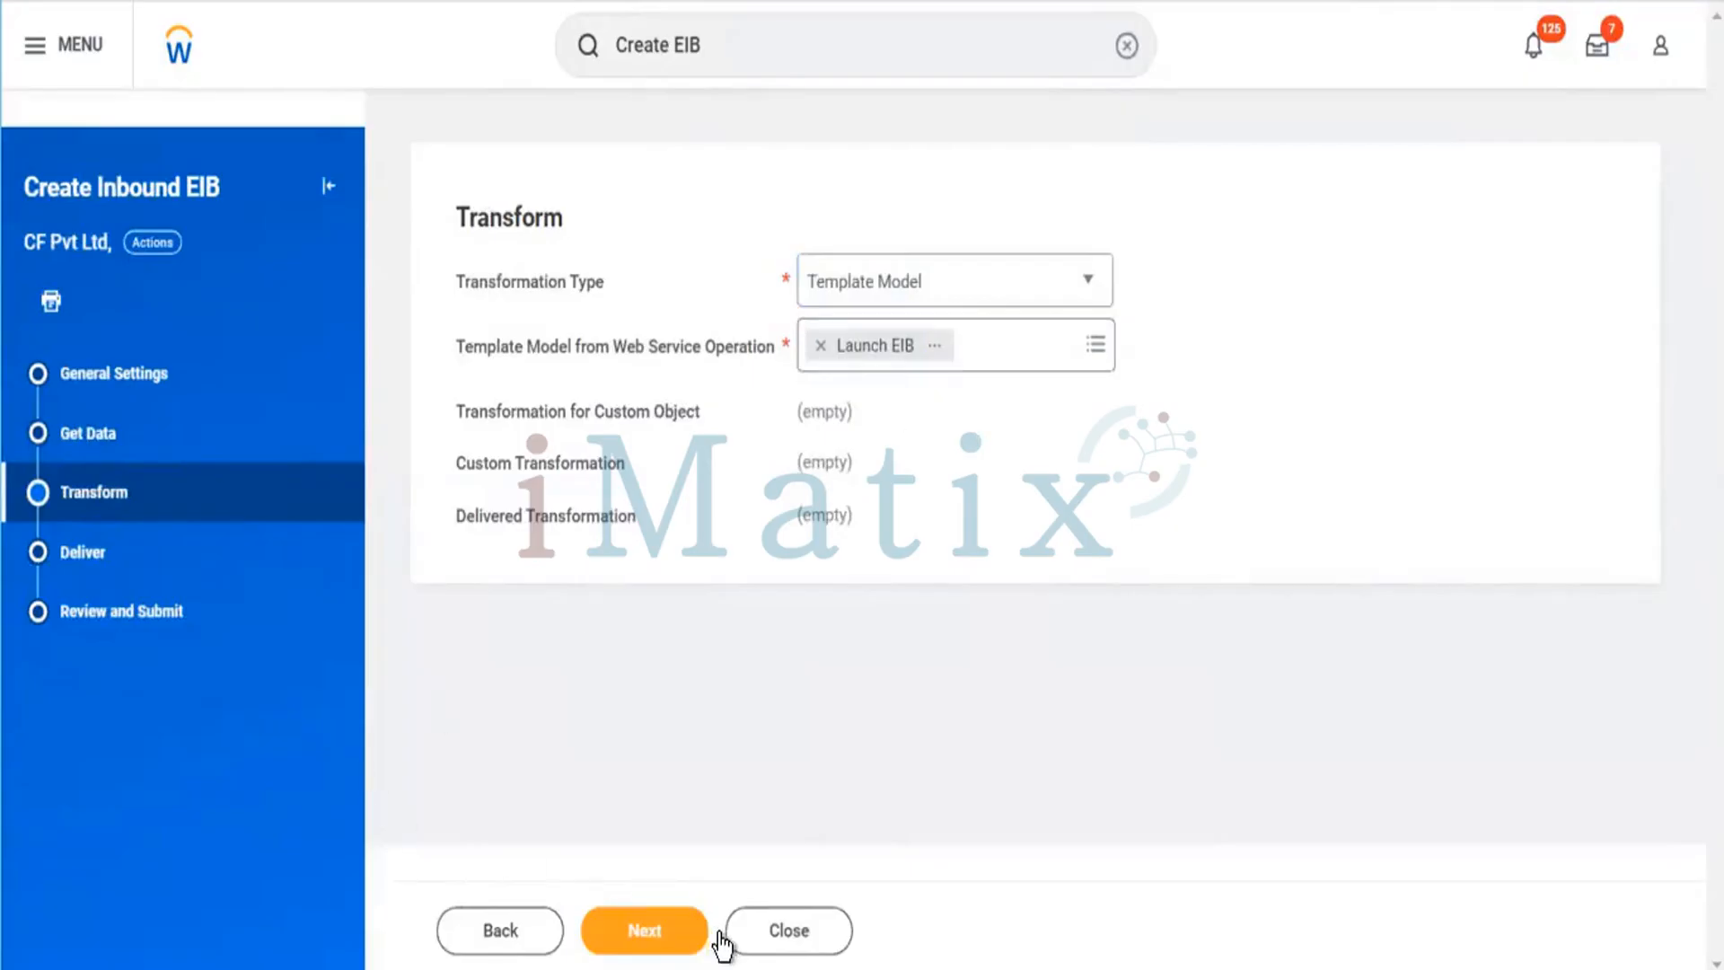
pyautogui.click(682, 933)
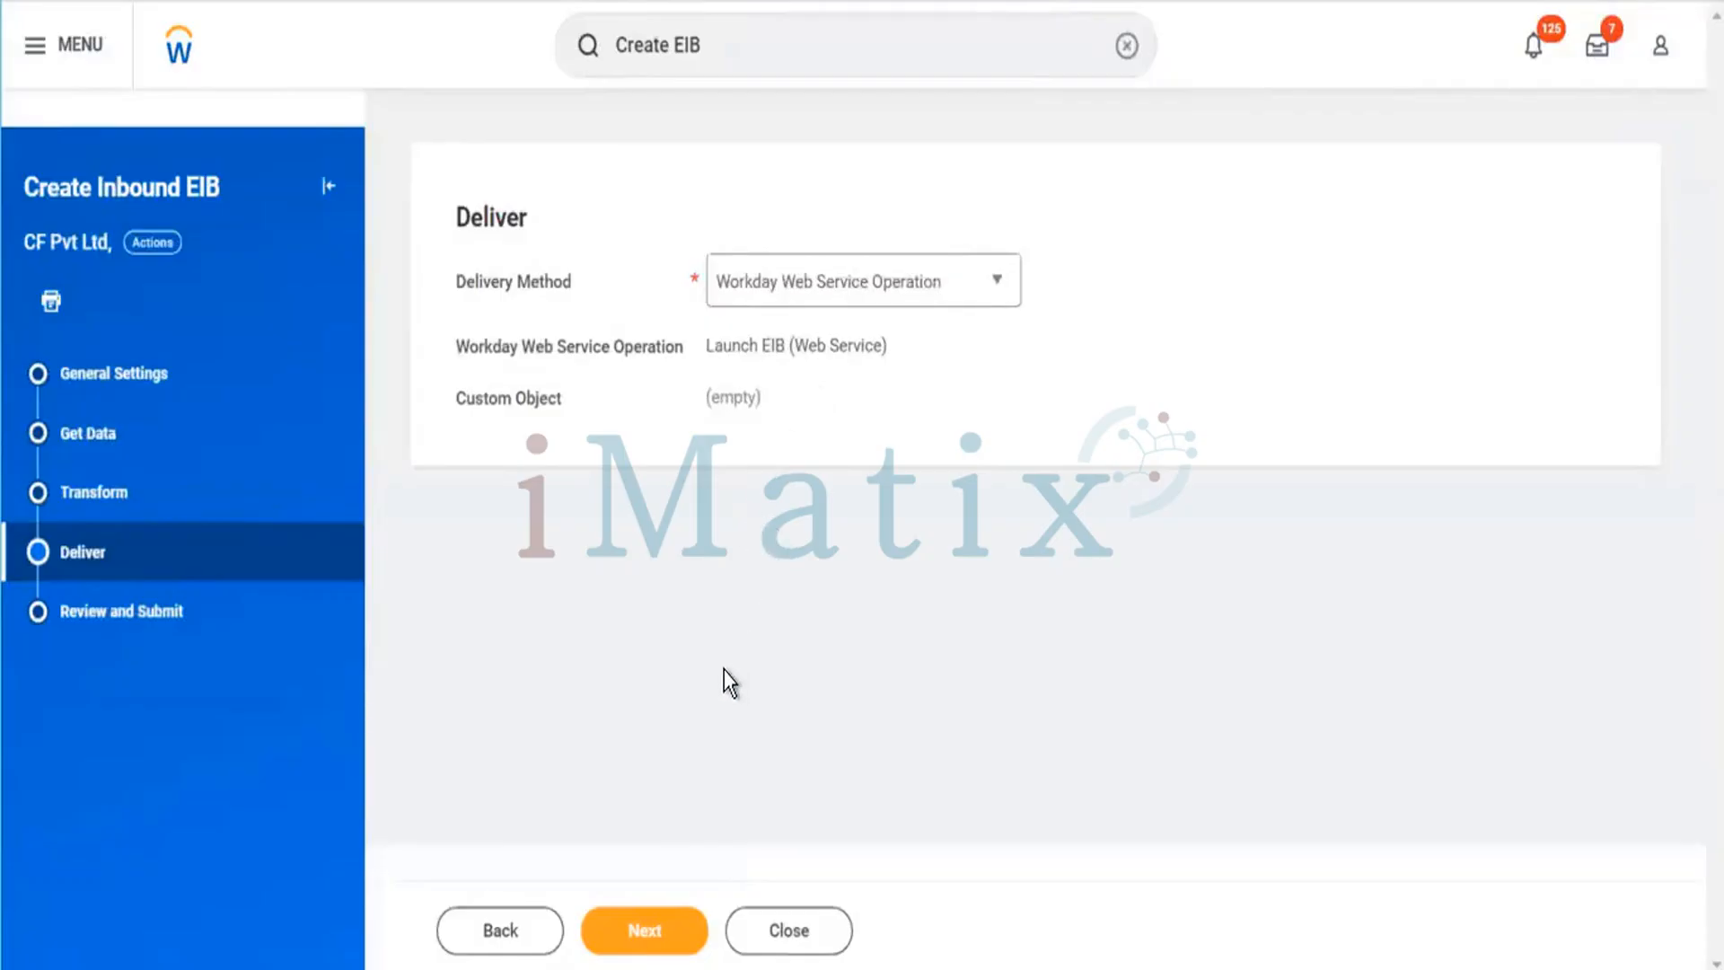
# Continue past the Deliver page to review the EIB's general settings.
pyautogui.click(655, 937)
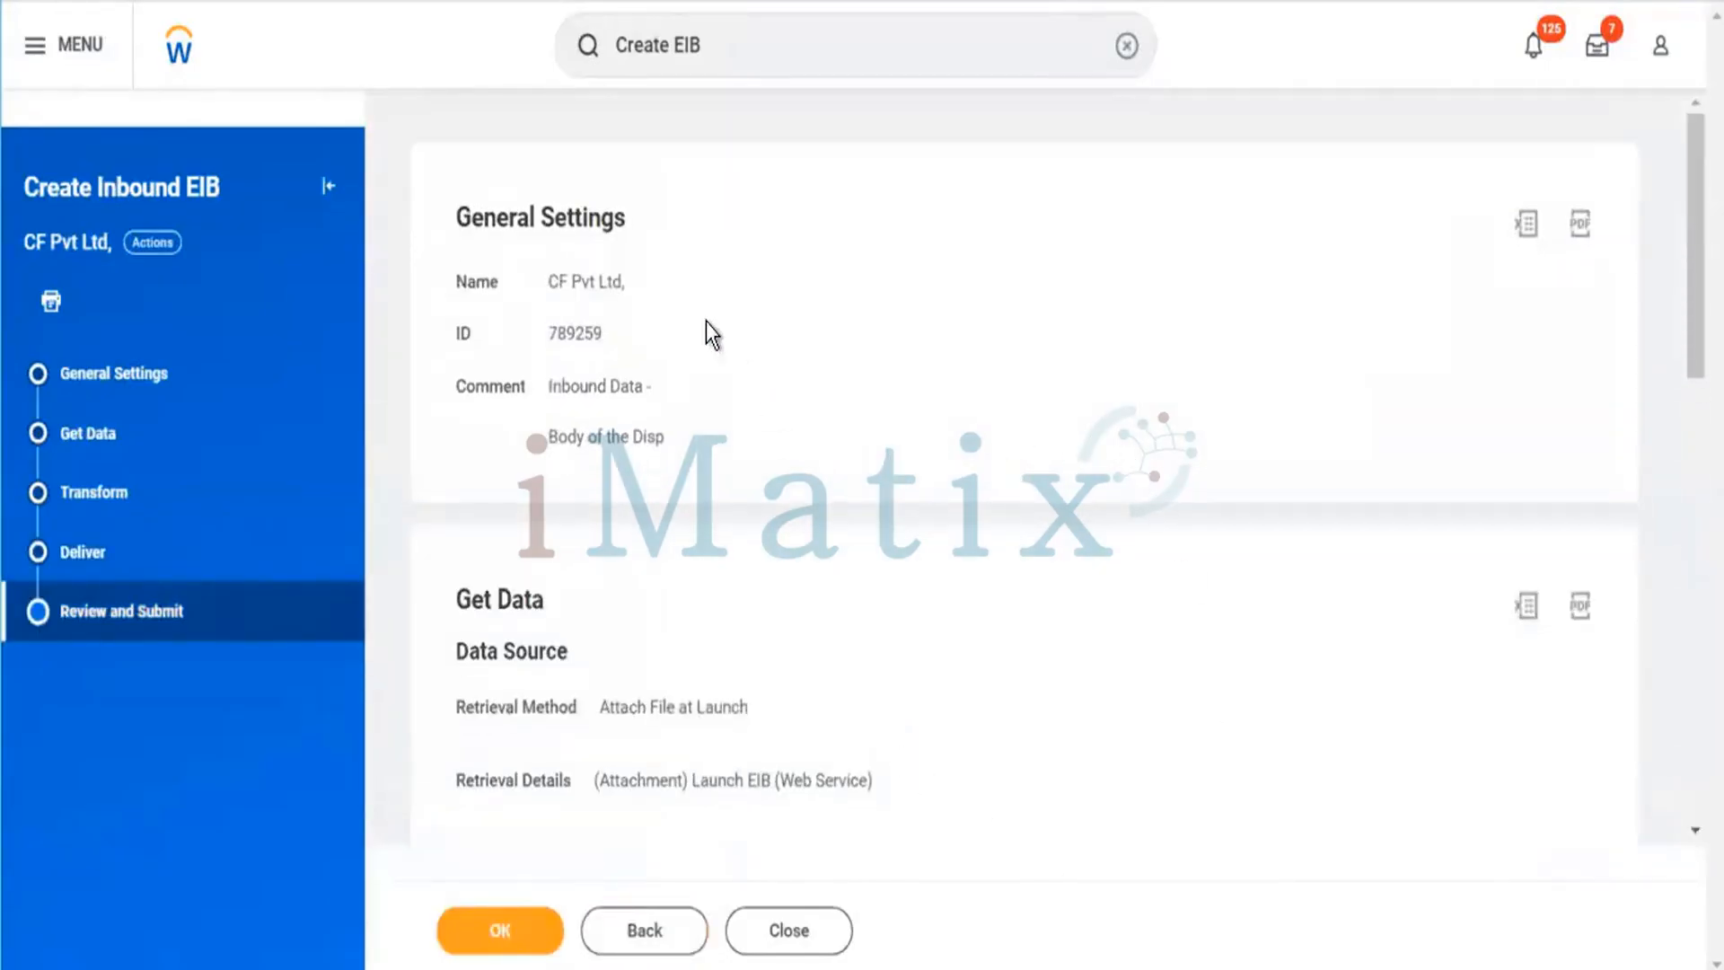
pyautogui.moveTo(433, 196); pyautogui.dragTo(677, 371)
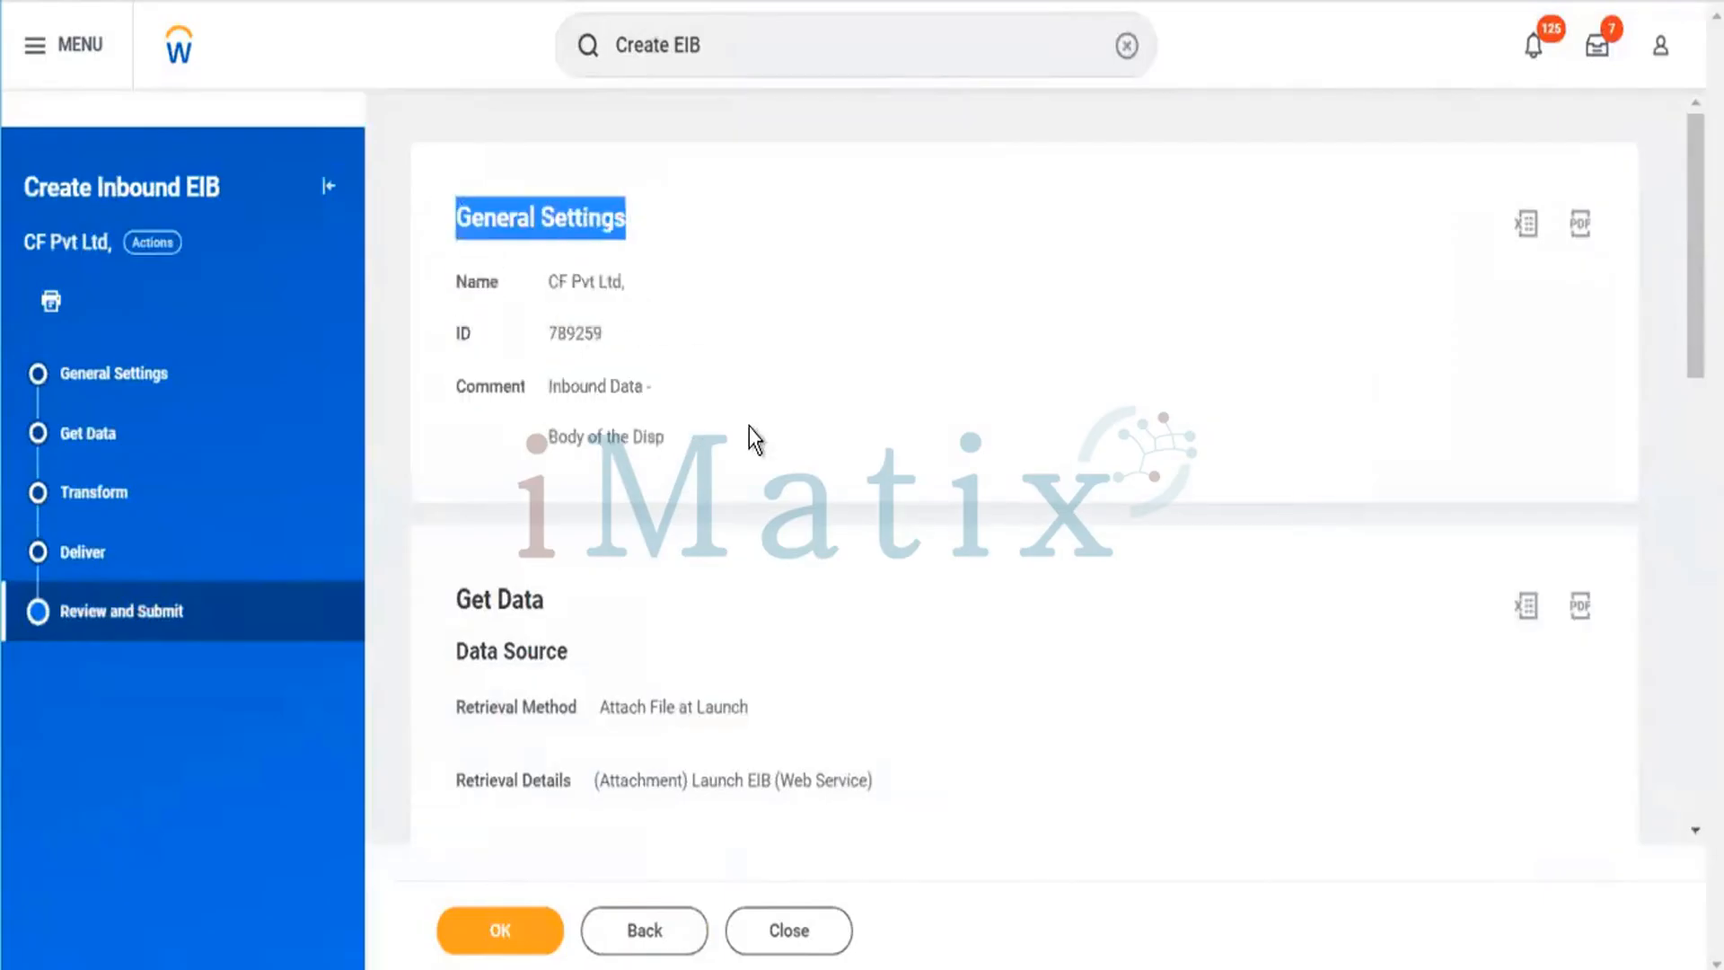
# Review the EIB's Get Data, Transform and Deliver settings and submit the new inbound EIB.
pyautogui.scroll(-3, 748, 428)
pyautogui.scroll(-2, 634, 396)
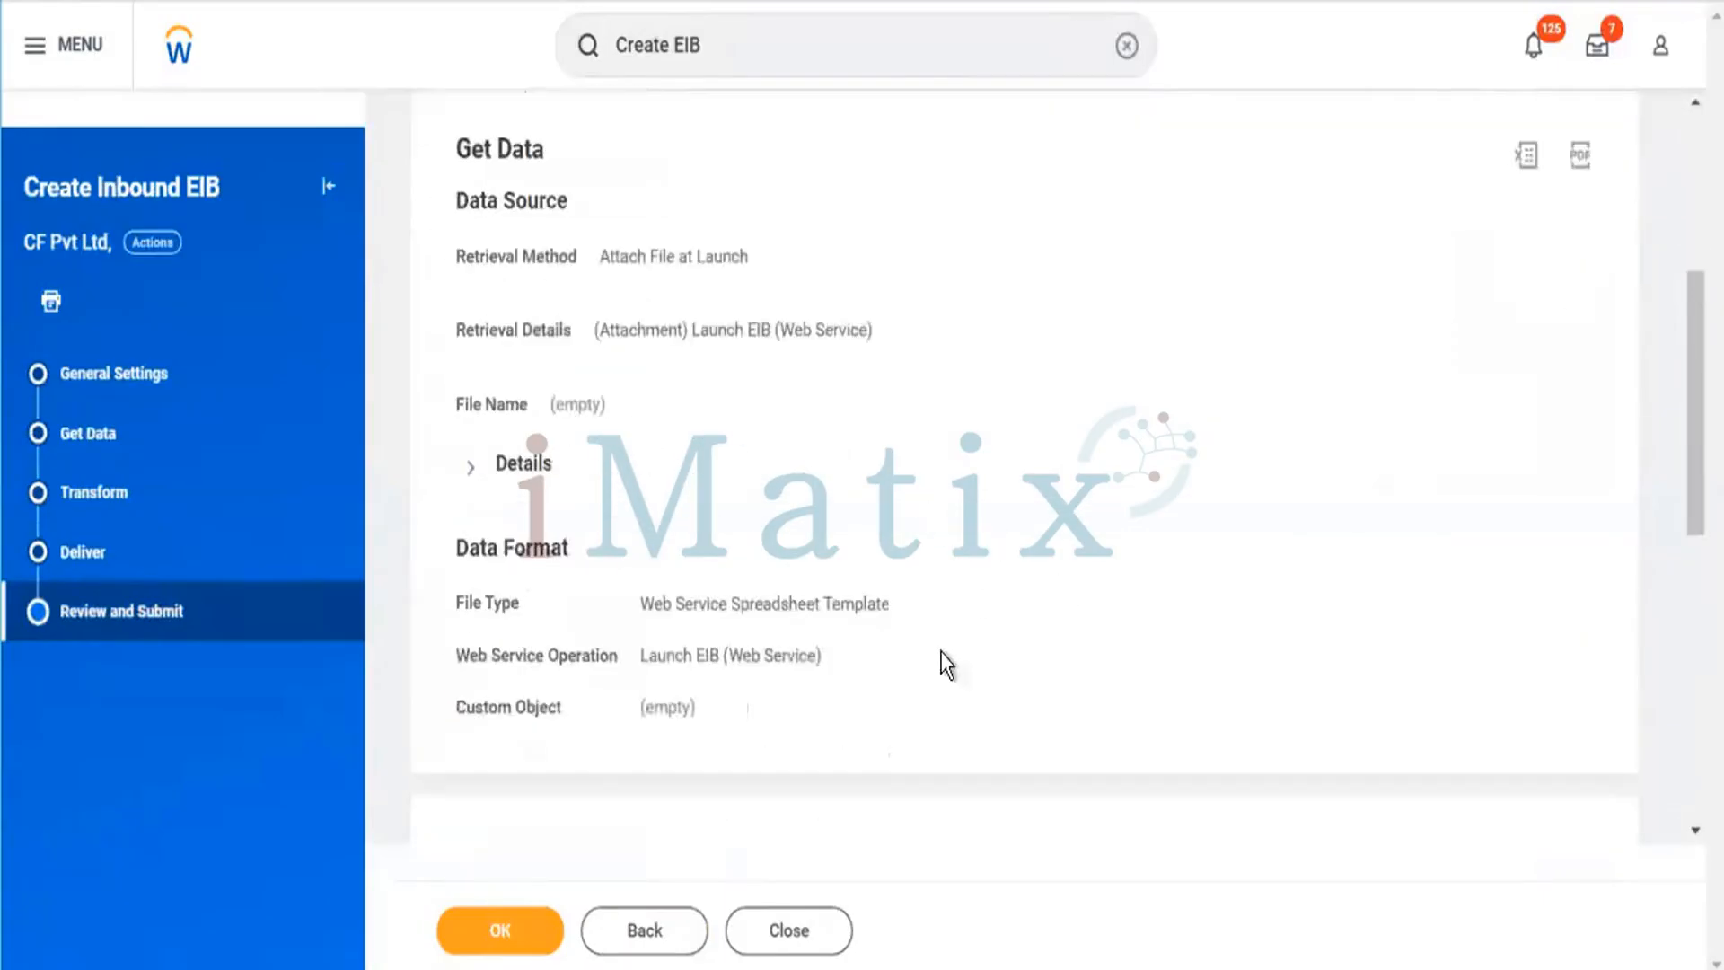
pyautogui.scroll(-8, 811, 539)
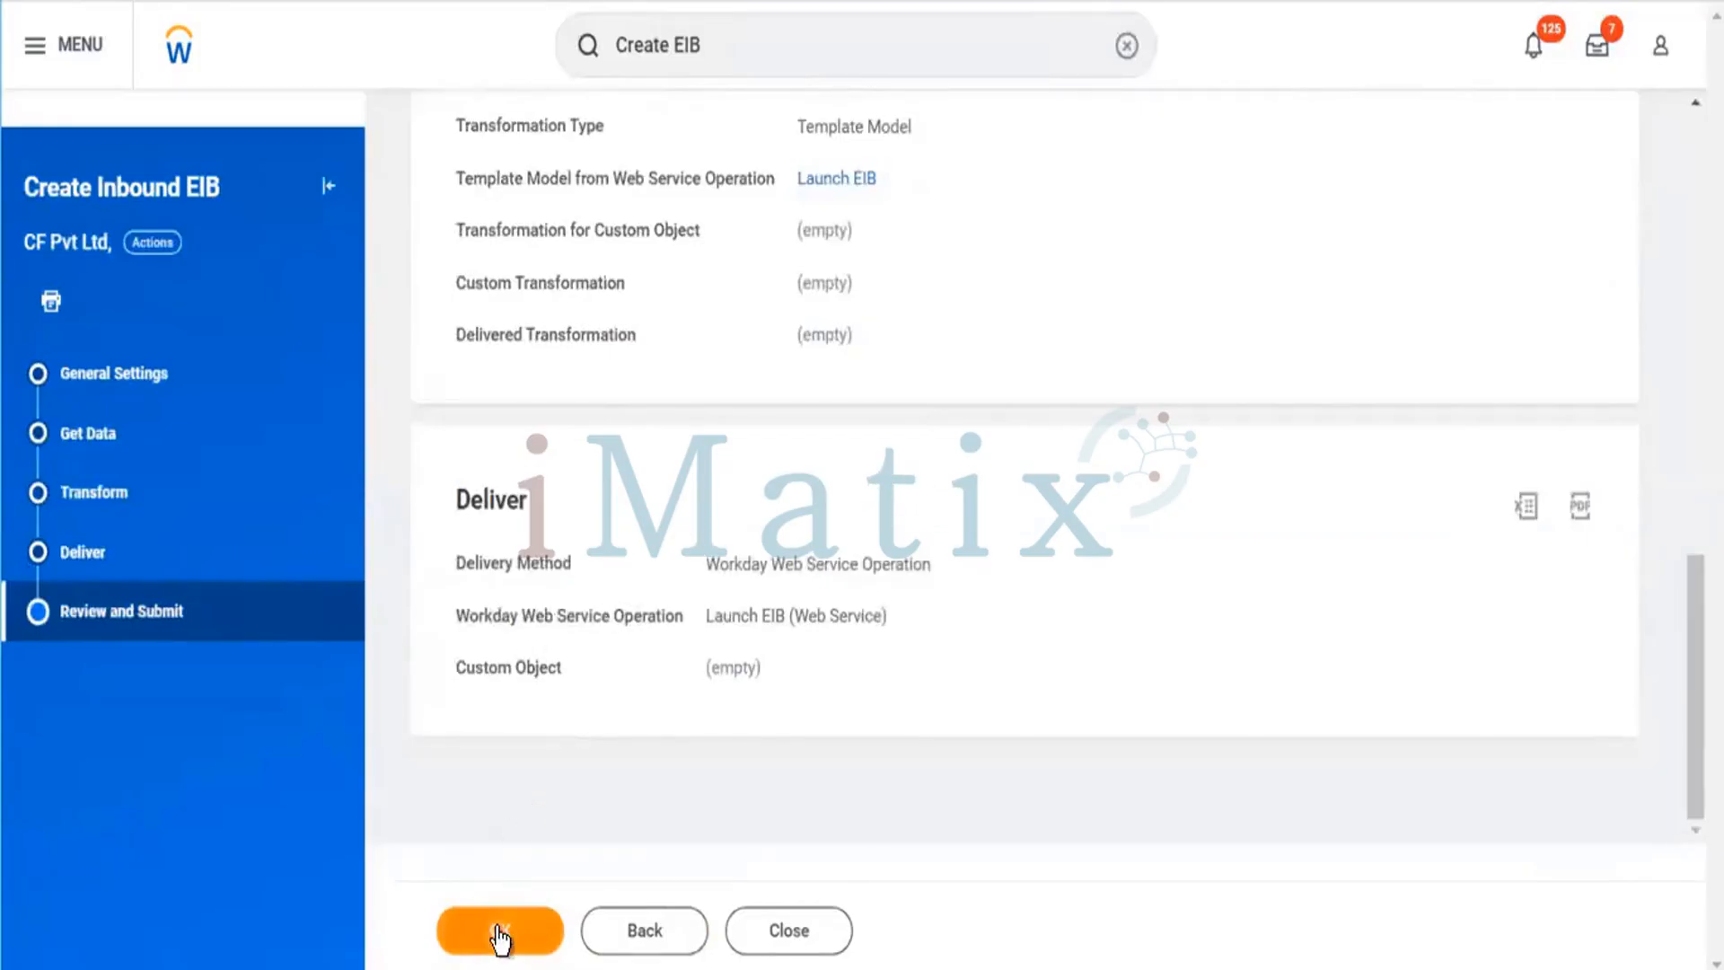
pyautogui.scroll(1, 531, 822)
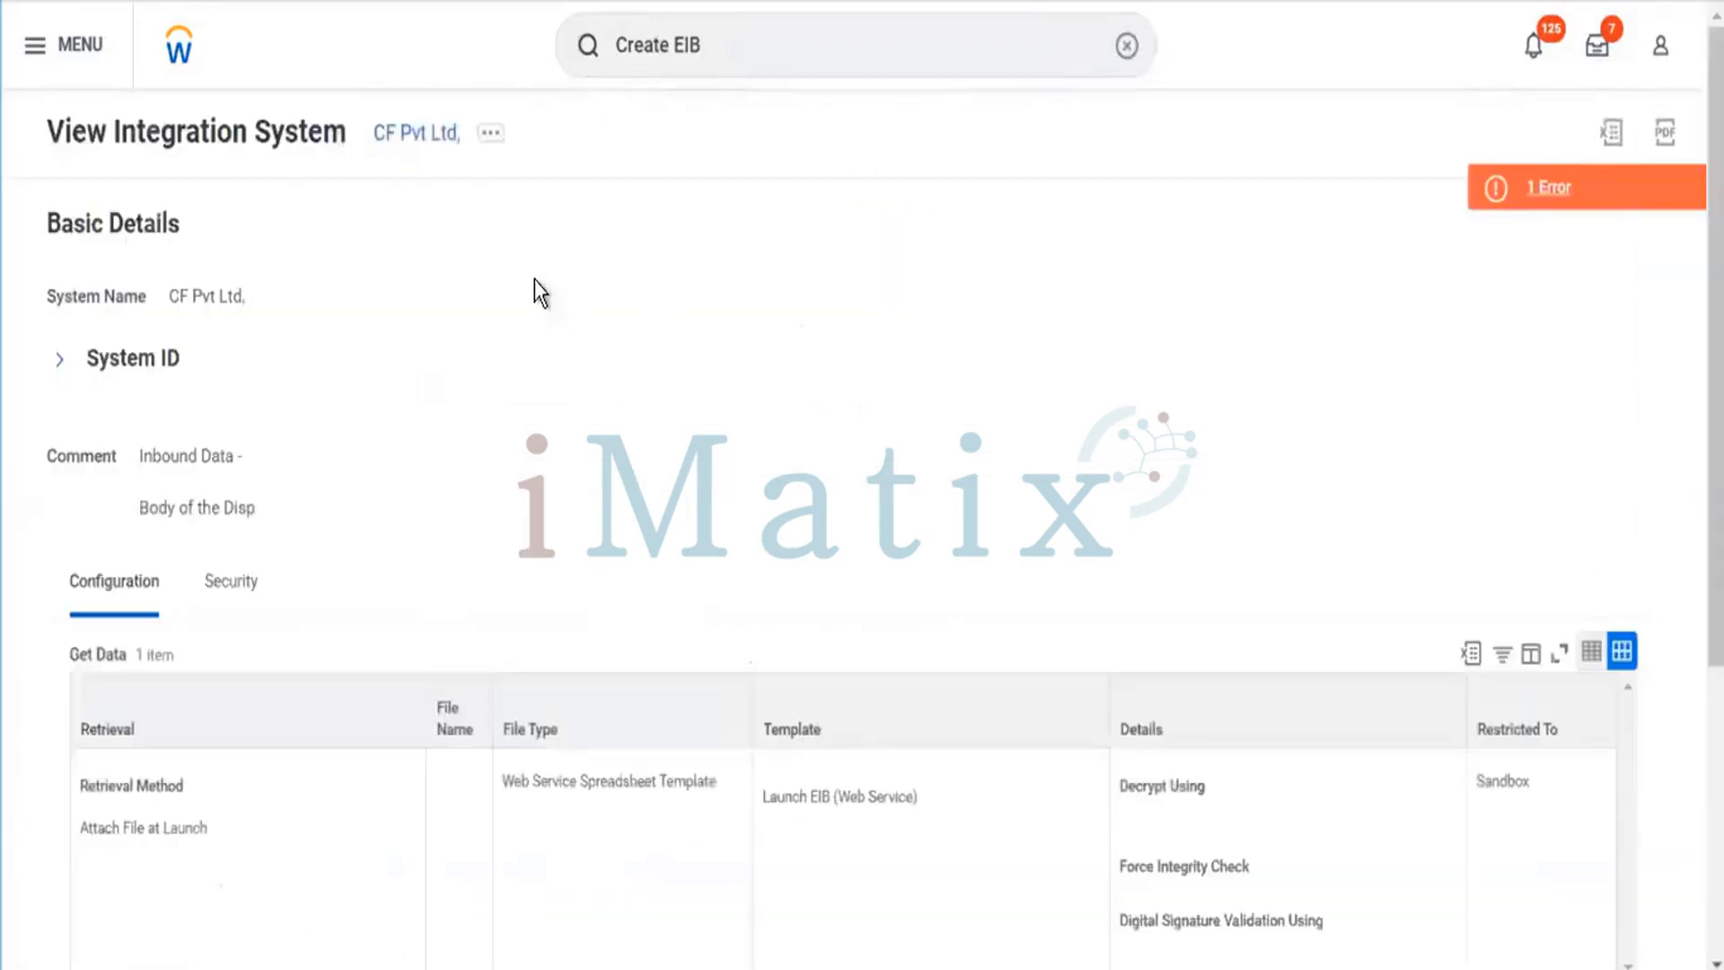
# Open the page error on the integration system and read its message before closing it.
pyautogui.moveTo(34, 153); pyautogui.dragTo(463, 709)
pyautogui.click(949, 494)
pyautogui.scroll(-5, 712, 505)
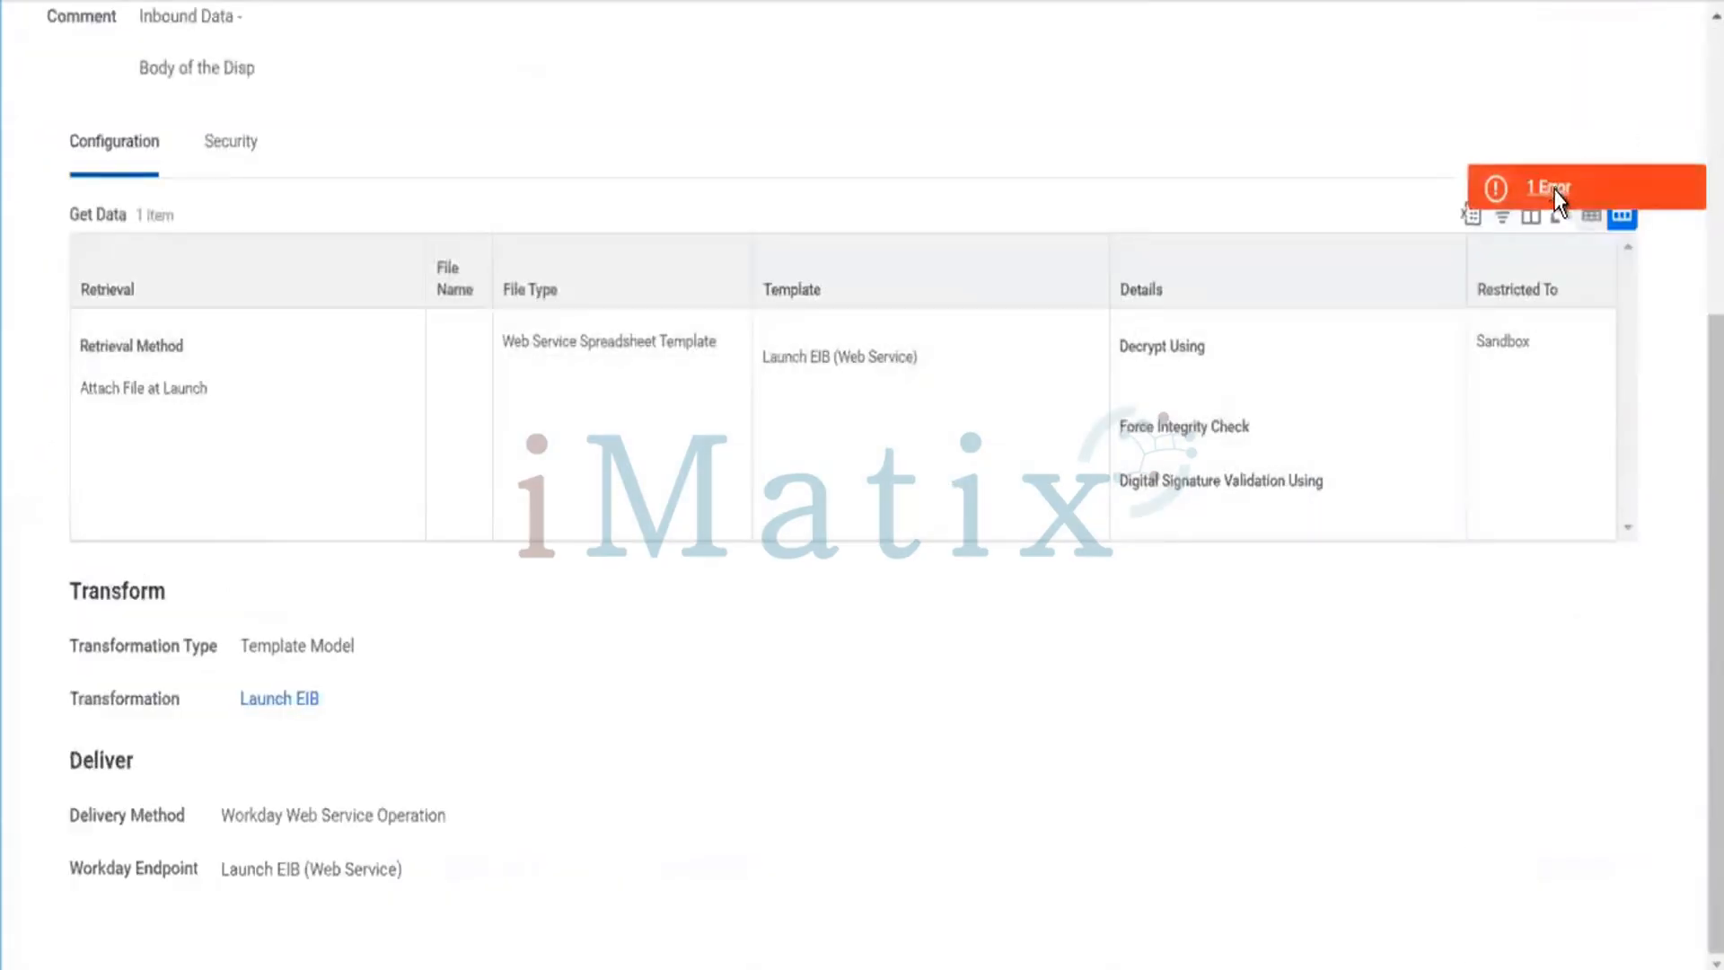
pyautogui.click(1553, 188)
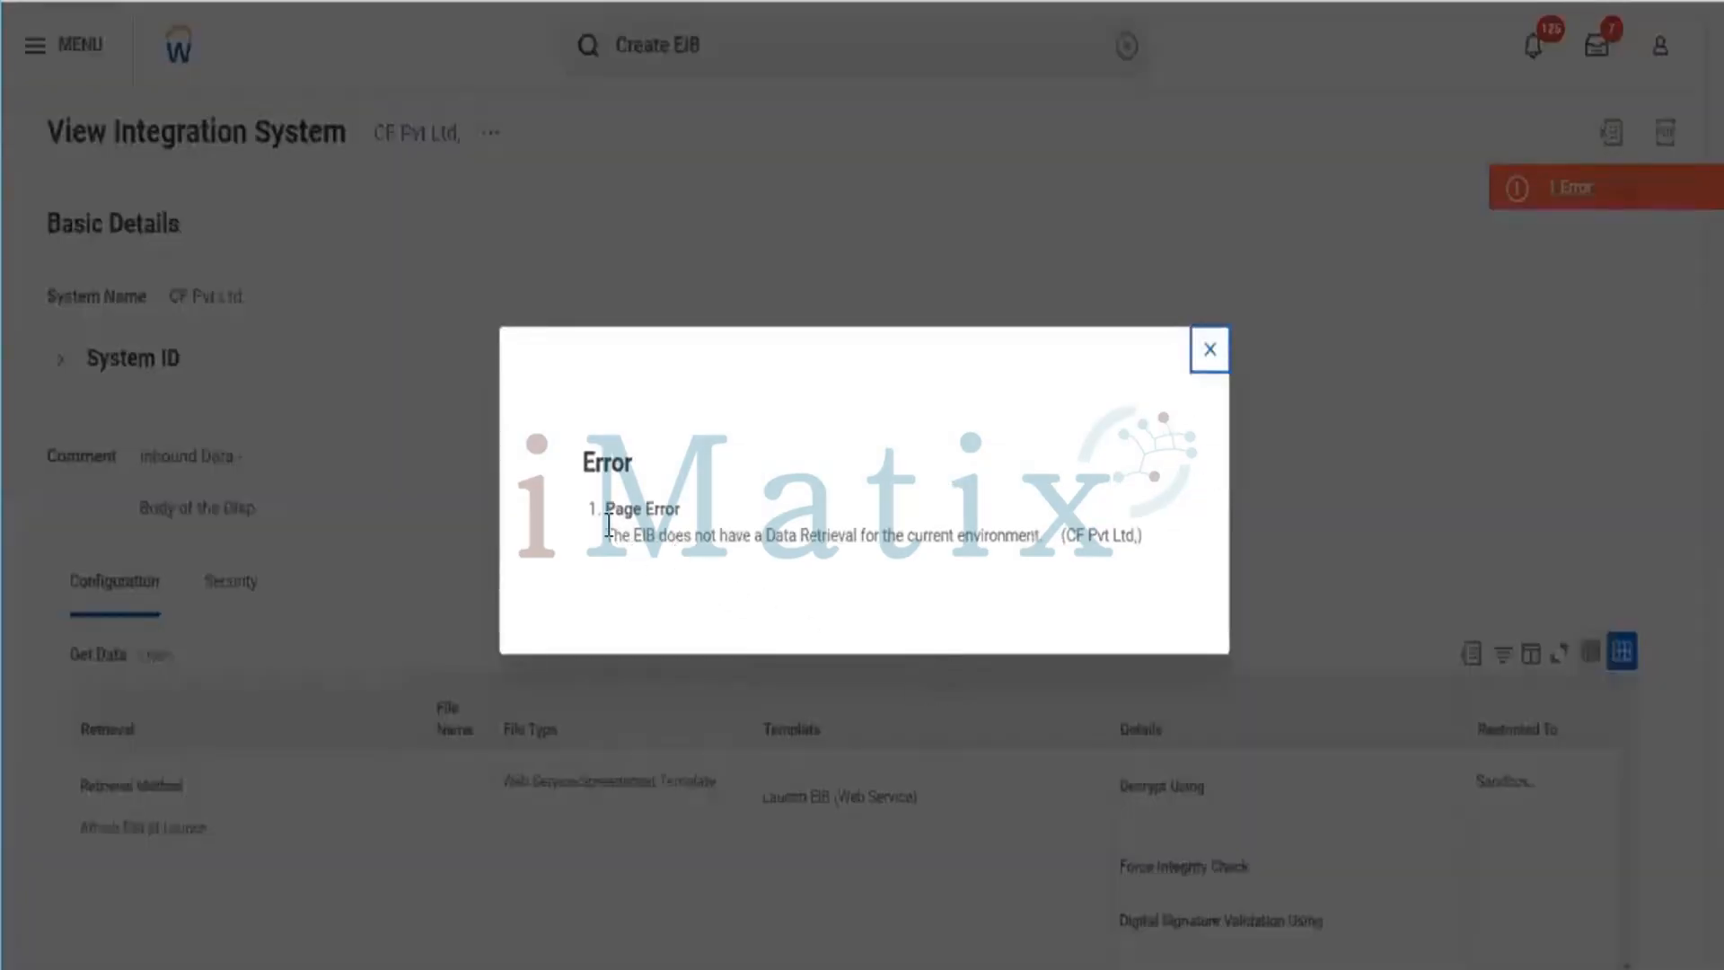
pyautogui.moveTo(647, 525); pyautogui.dragTo(761, 562)
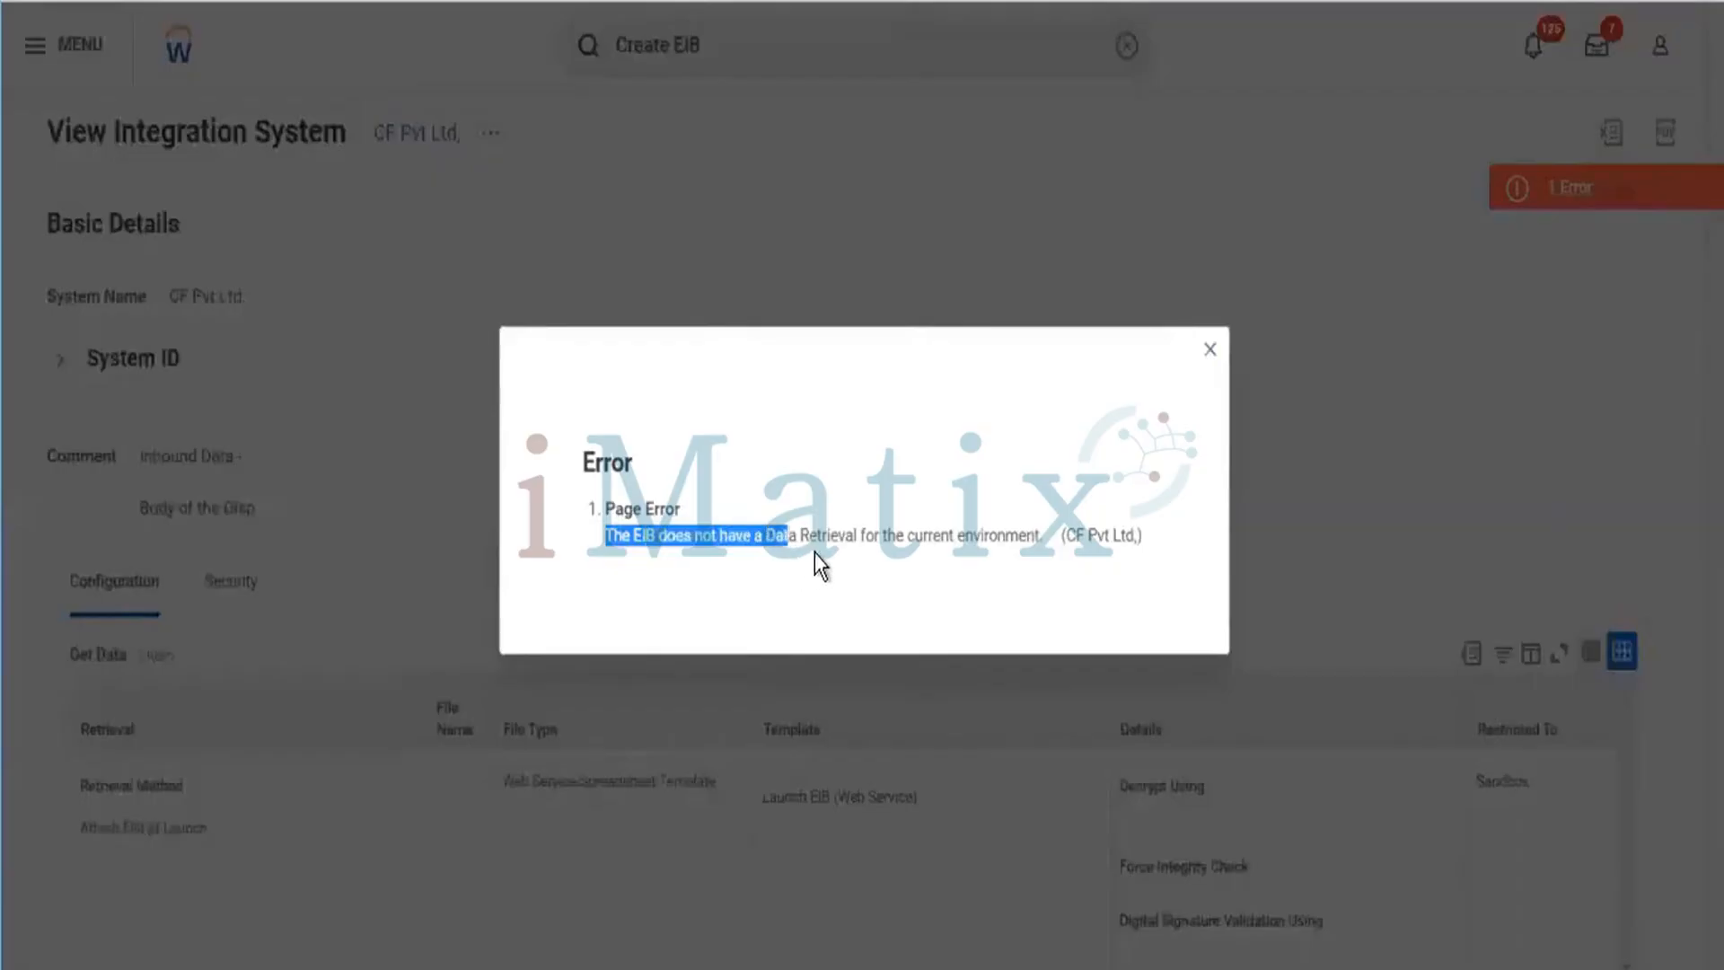
pyautogui.moveTo(885, 557); pyautogui.dragTo(553, 546)
pyautogui.click(1156, 539)
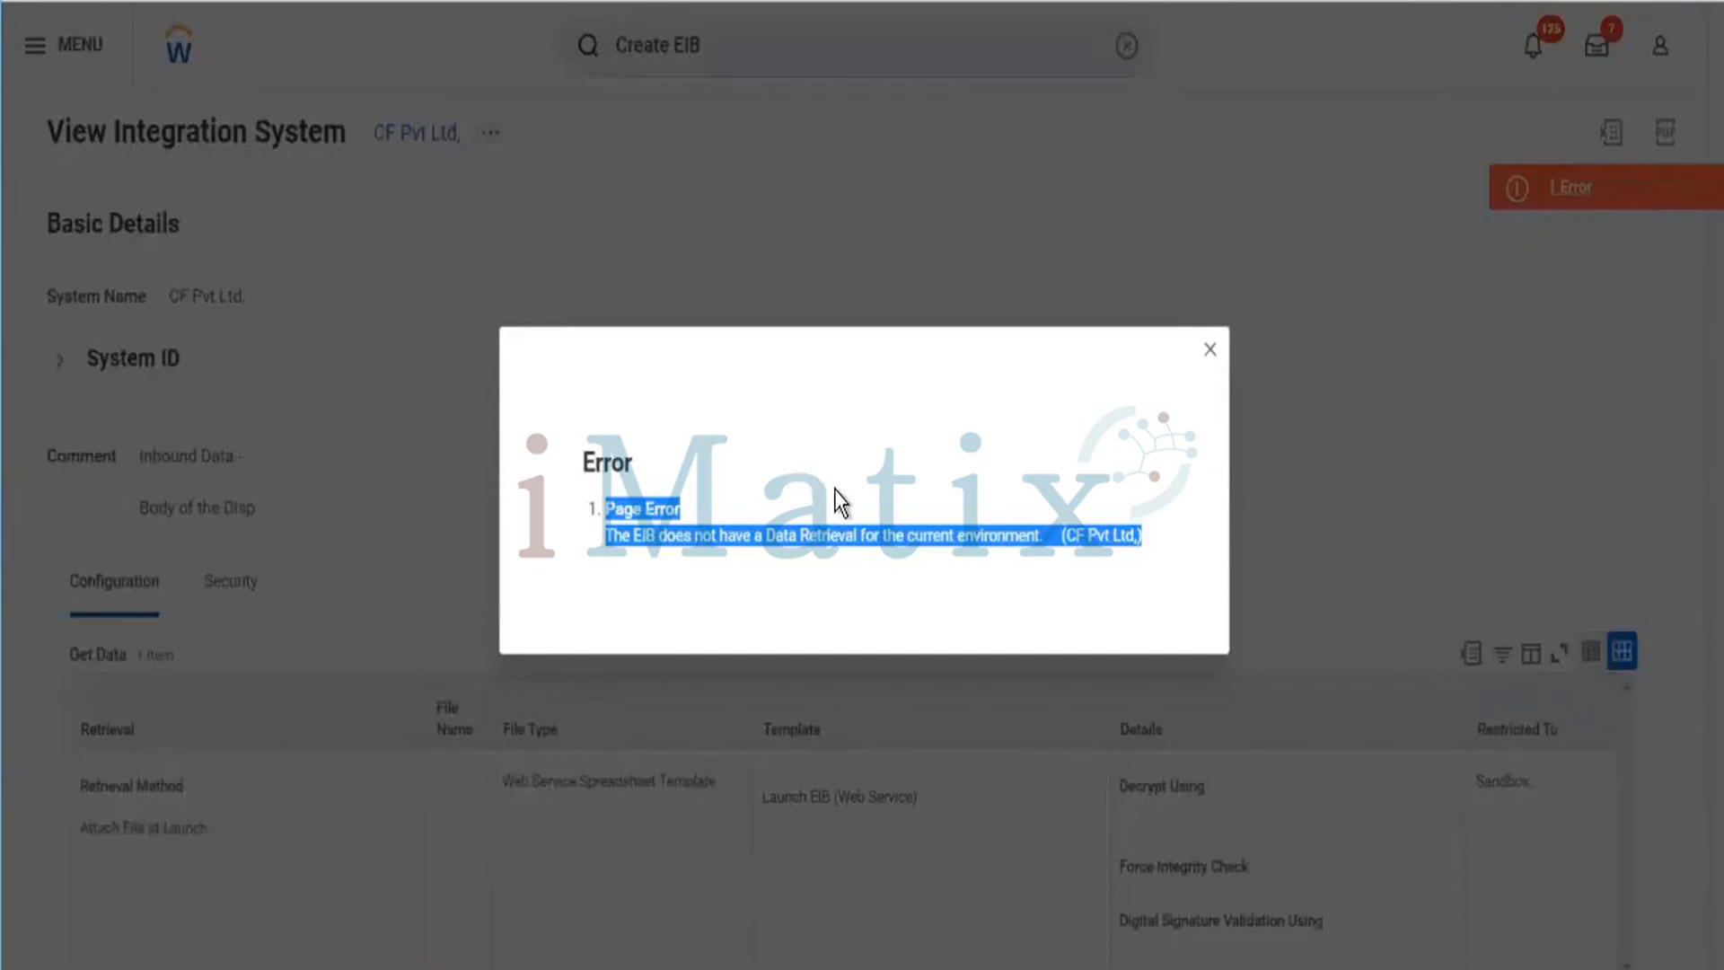
pyautogui.click(991, 433)
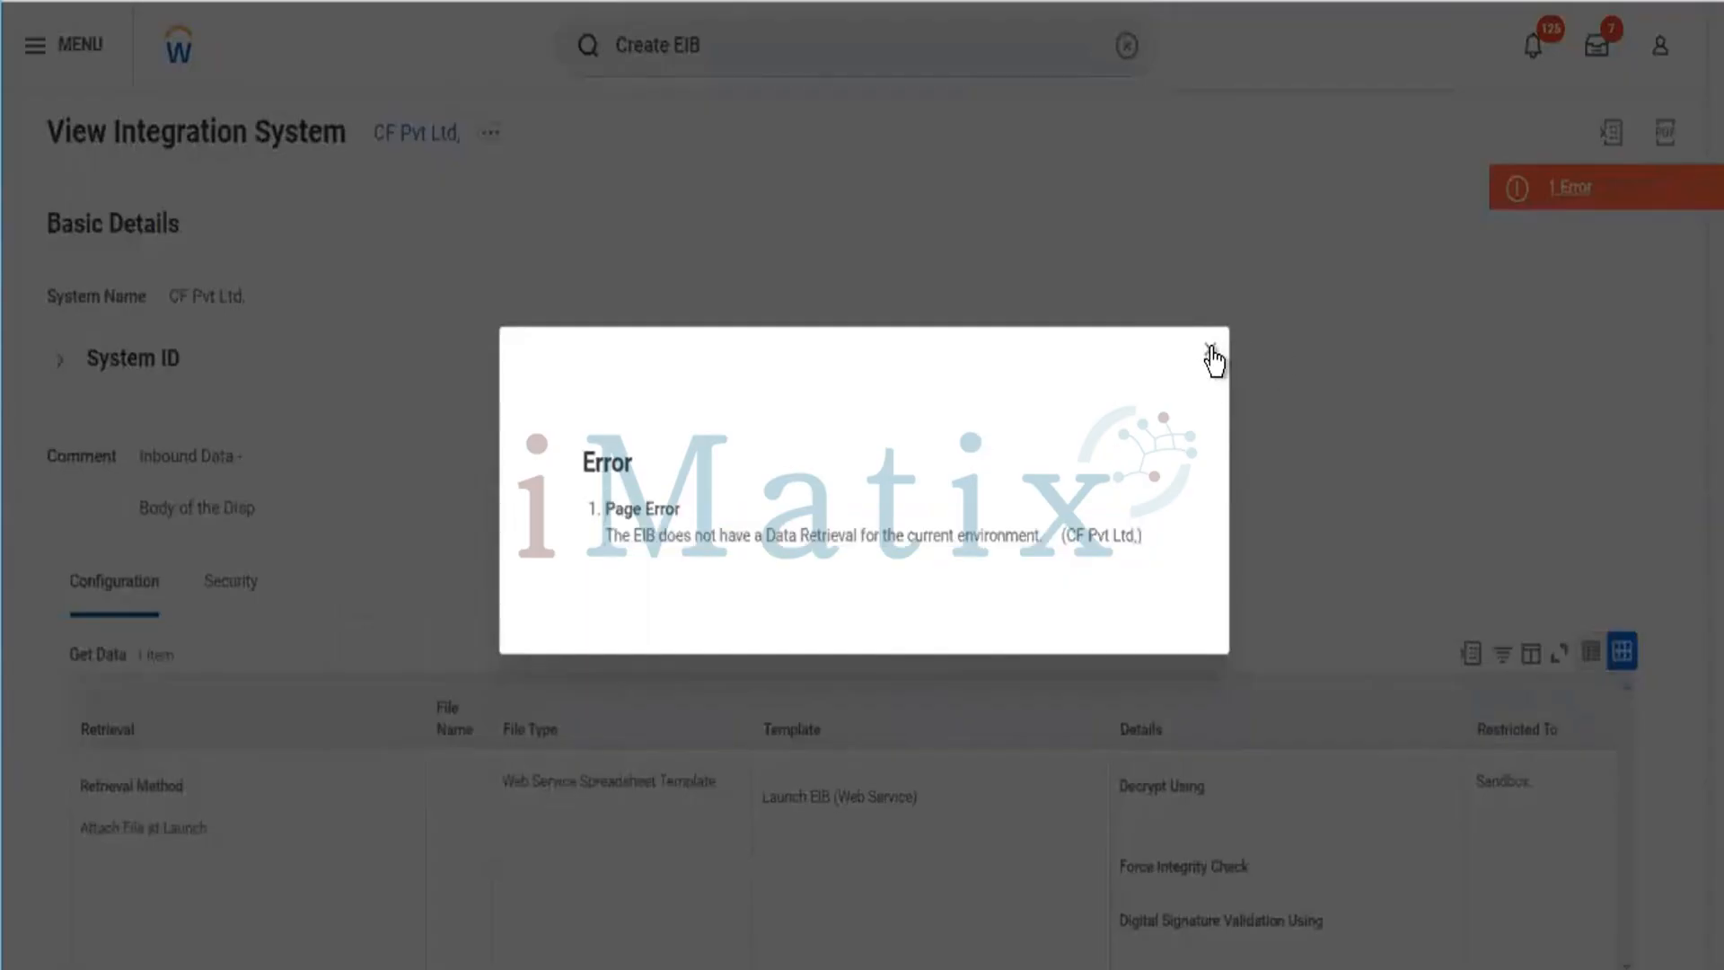
pyautogui.click(1210, 352)
pyautogui.click(1211, 352)
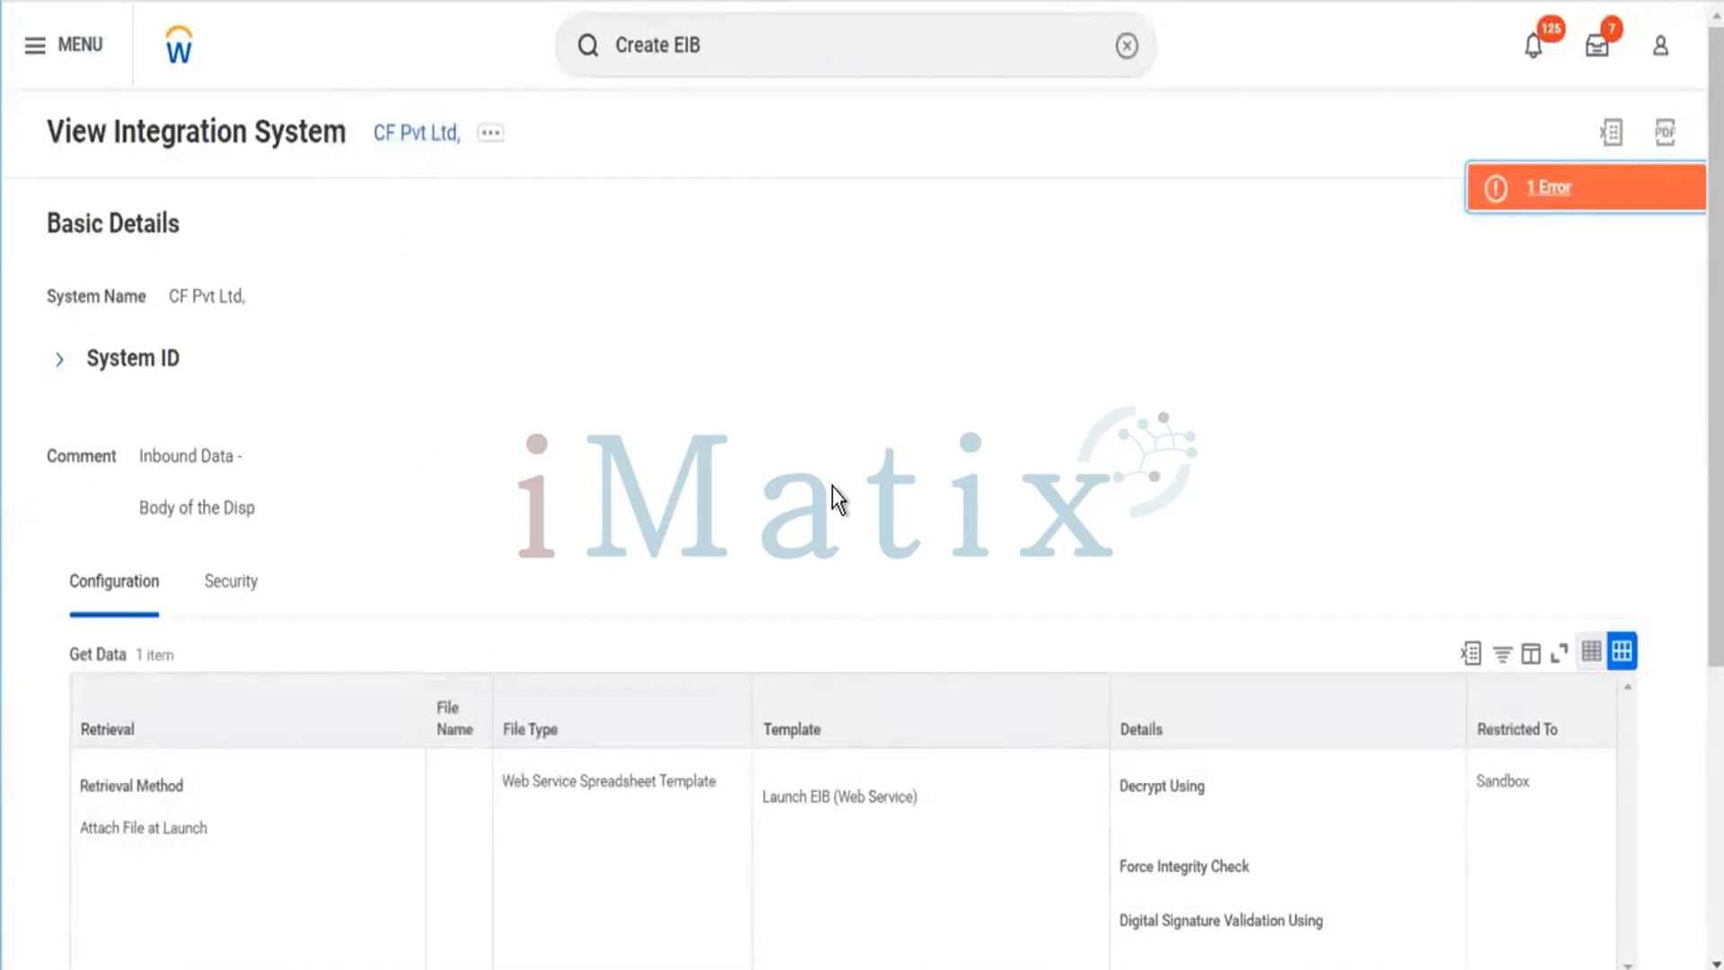
# Export the Launch EIB template model from the Transformation link's actions and download it as an Excel file.
pyautogui.scroll(-5, 837, 480)
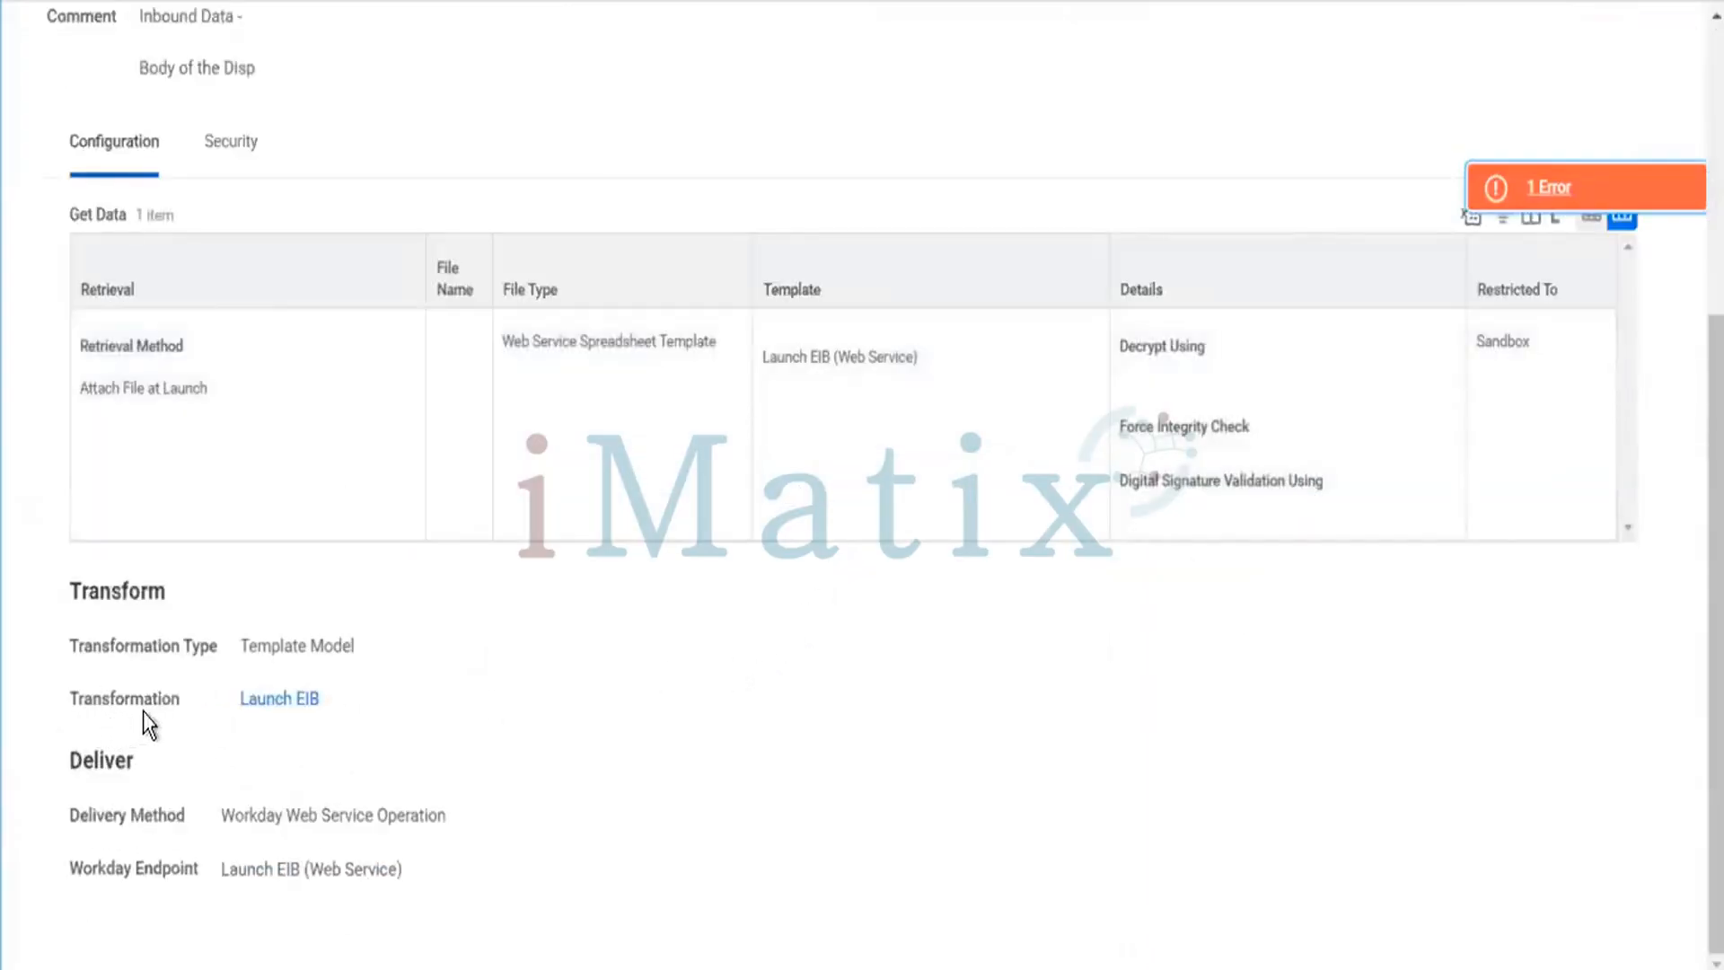
pyautogui.moveTo(281, 709)
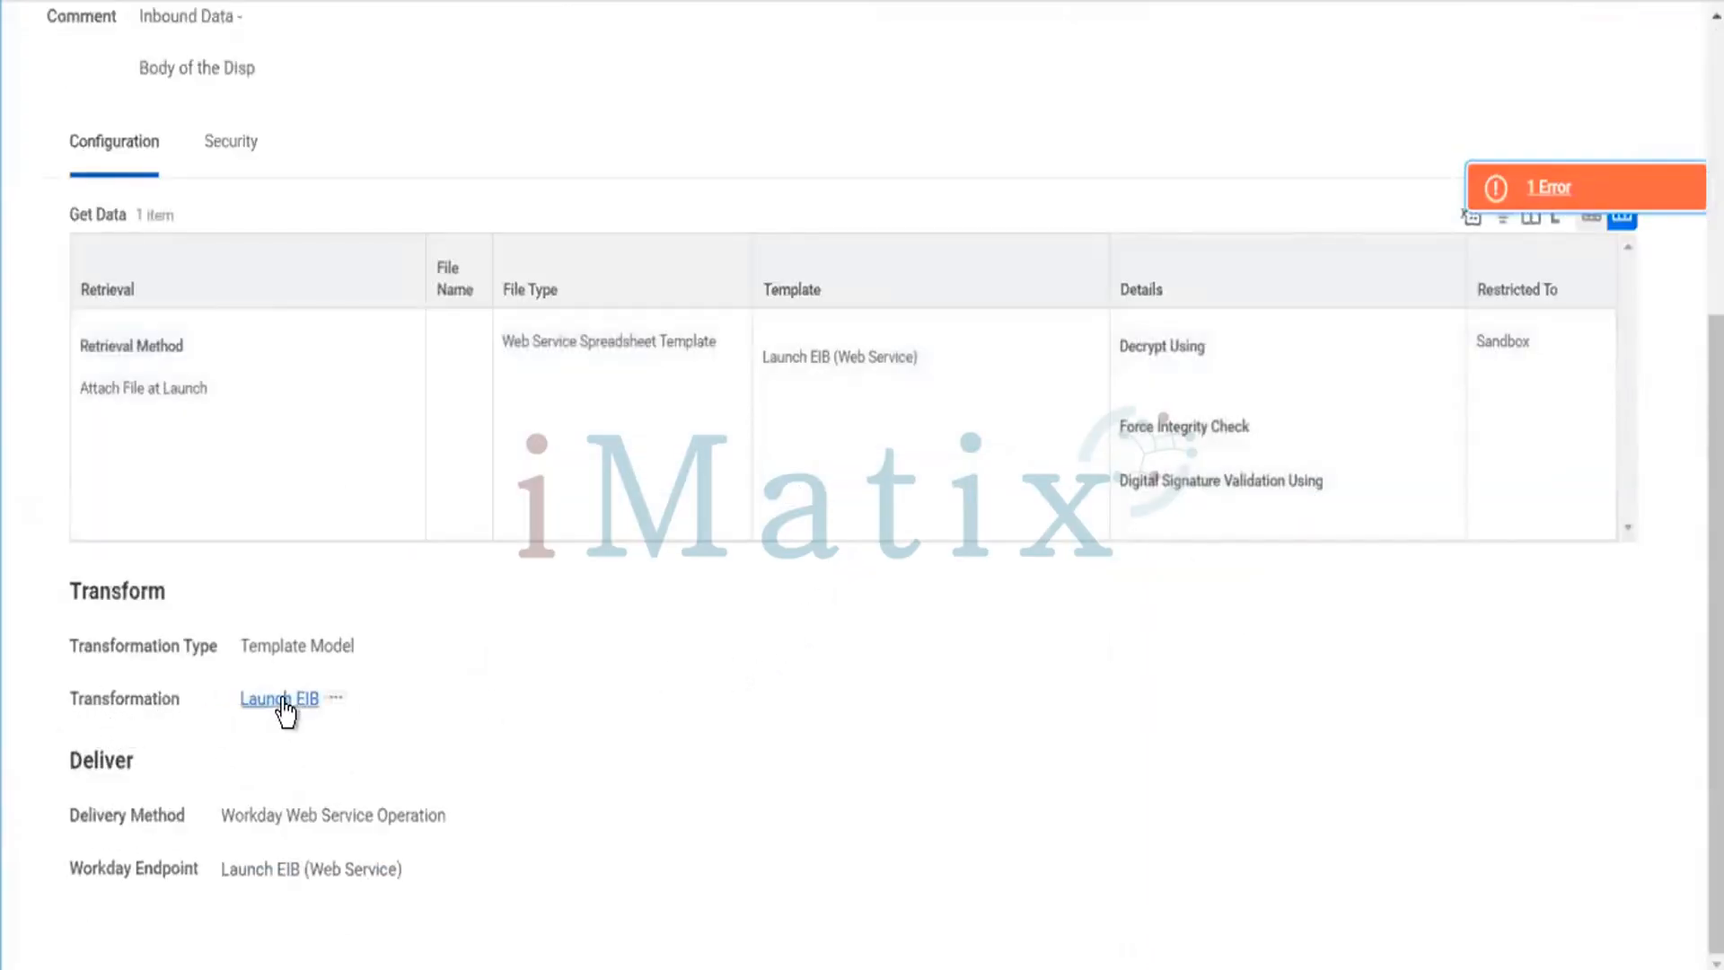
pyautogui.click(334, 701)
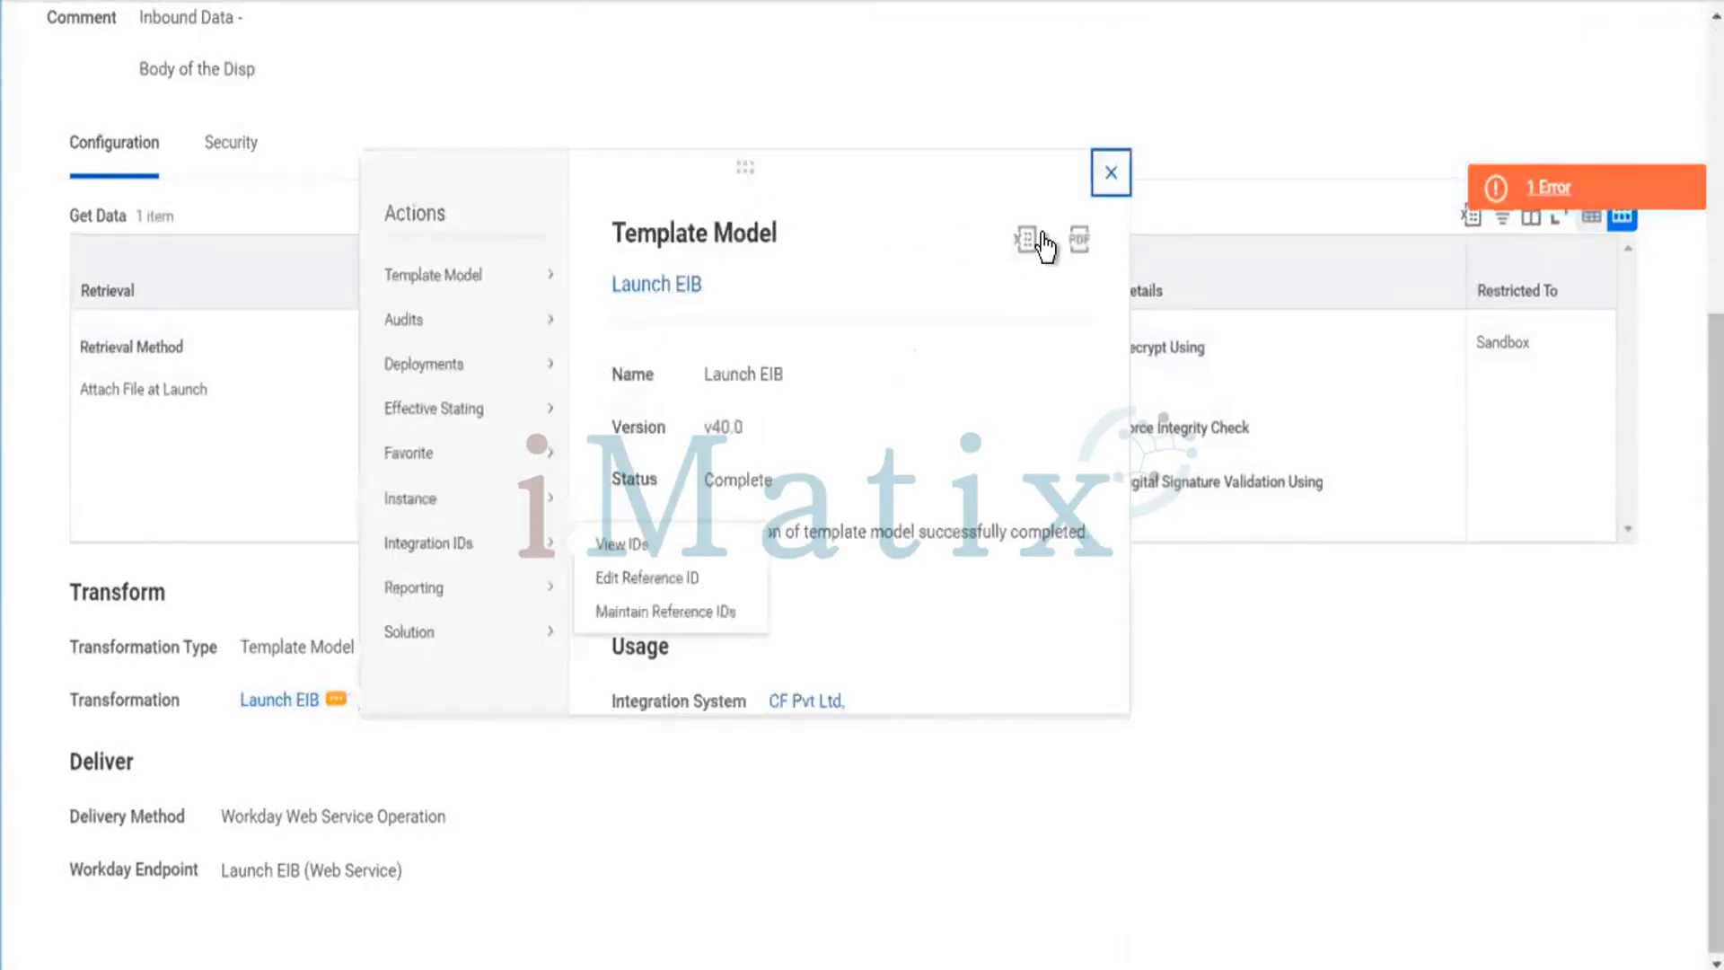
pyautogui.click(1029, 240)
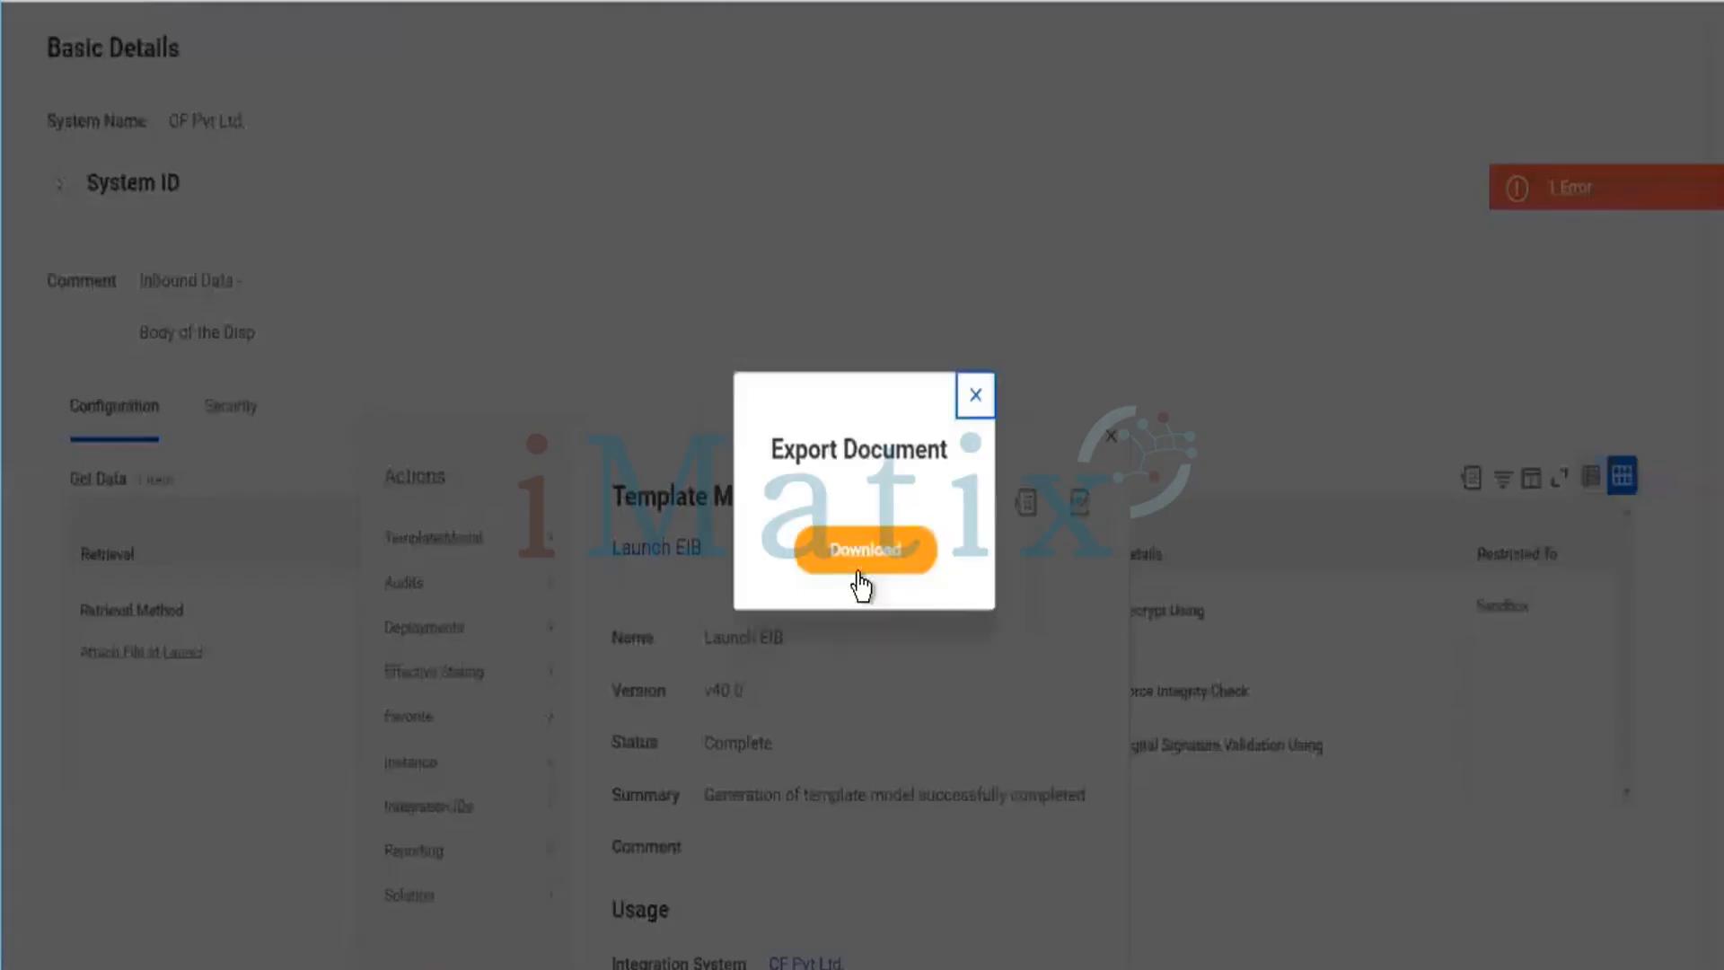
pyautogui.click(864, 552)
pyautogui.click(192, 581)
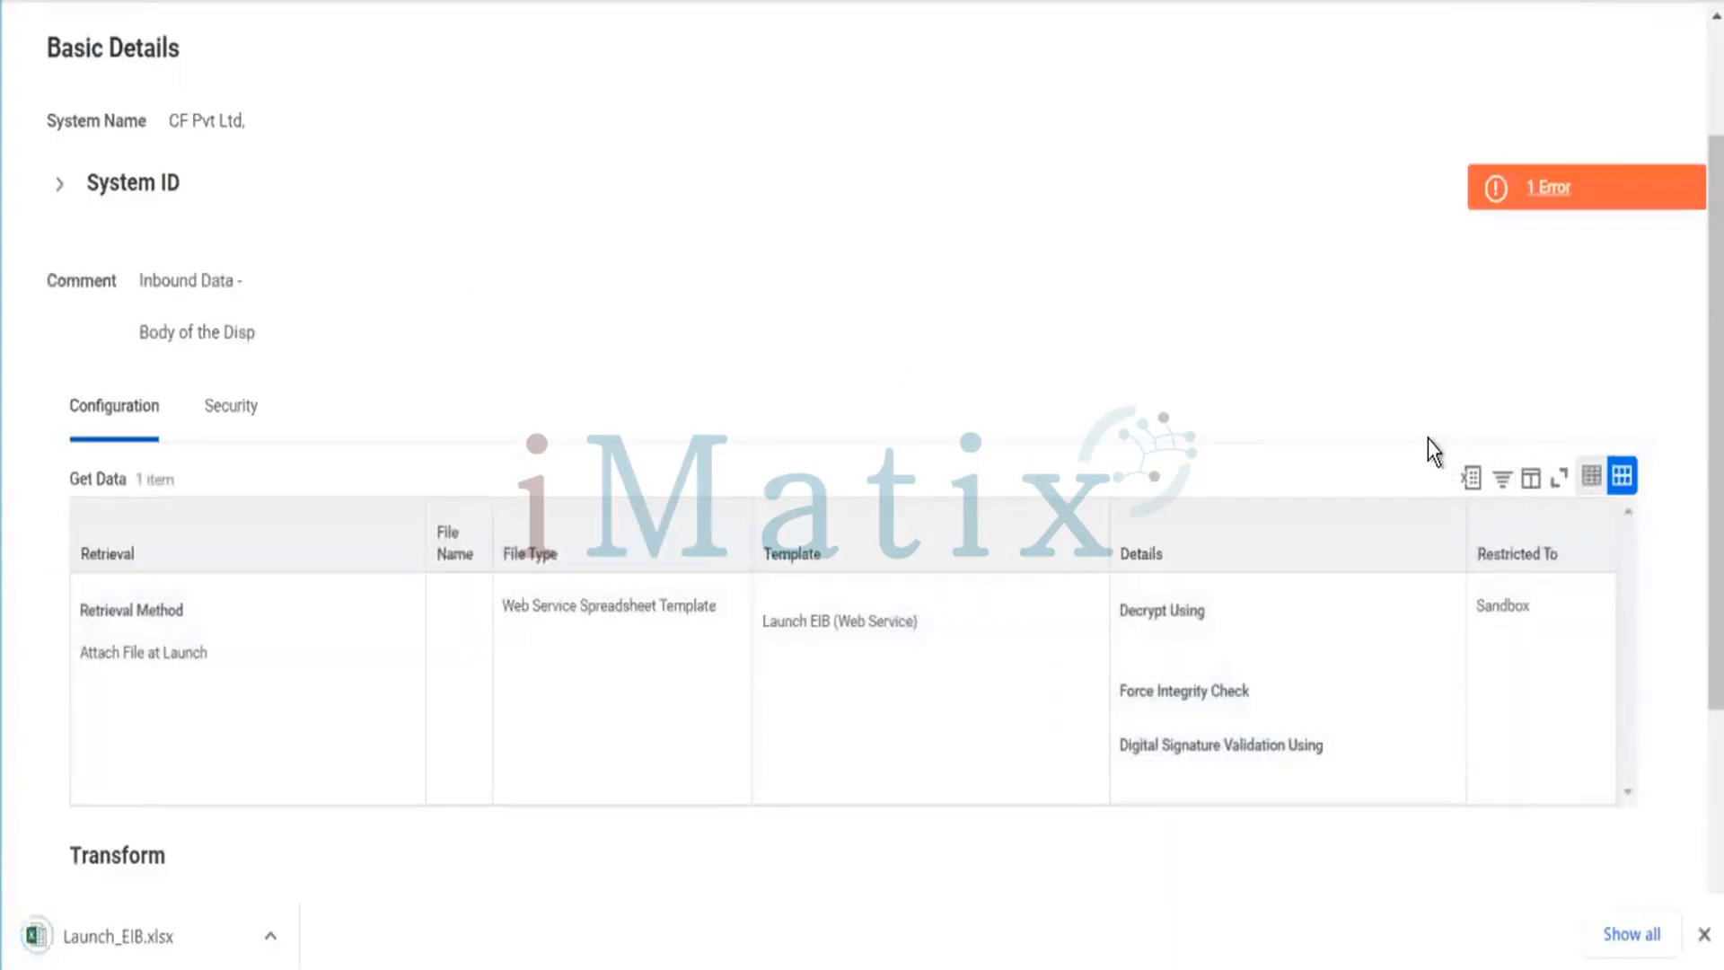
# Export the Get Data table and the whole integration system page to Excel, then dismiss the downloads bar.
pyautogui.scroll(2, 639, 438)
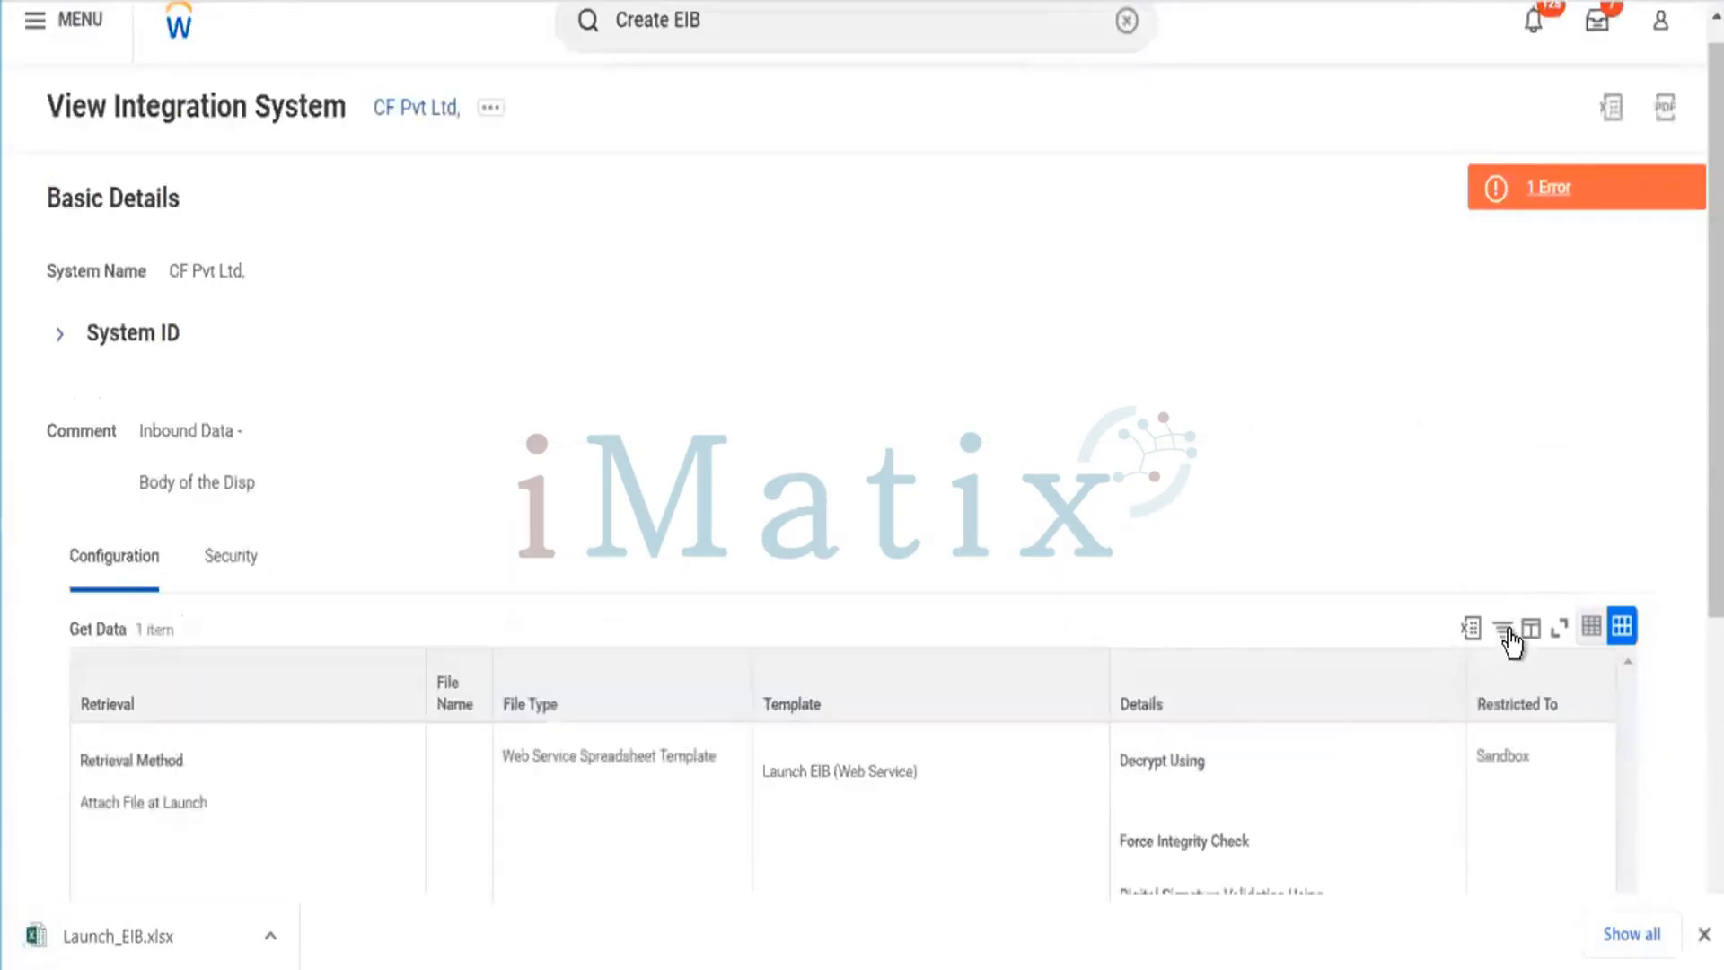
pyautogui.click(1472, 627)
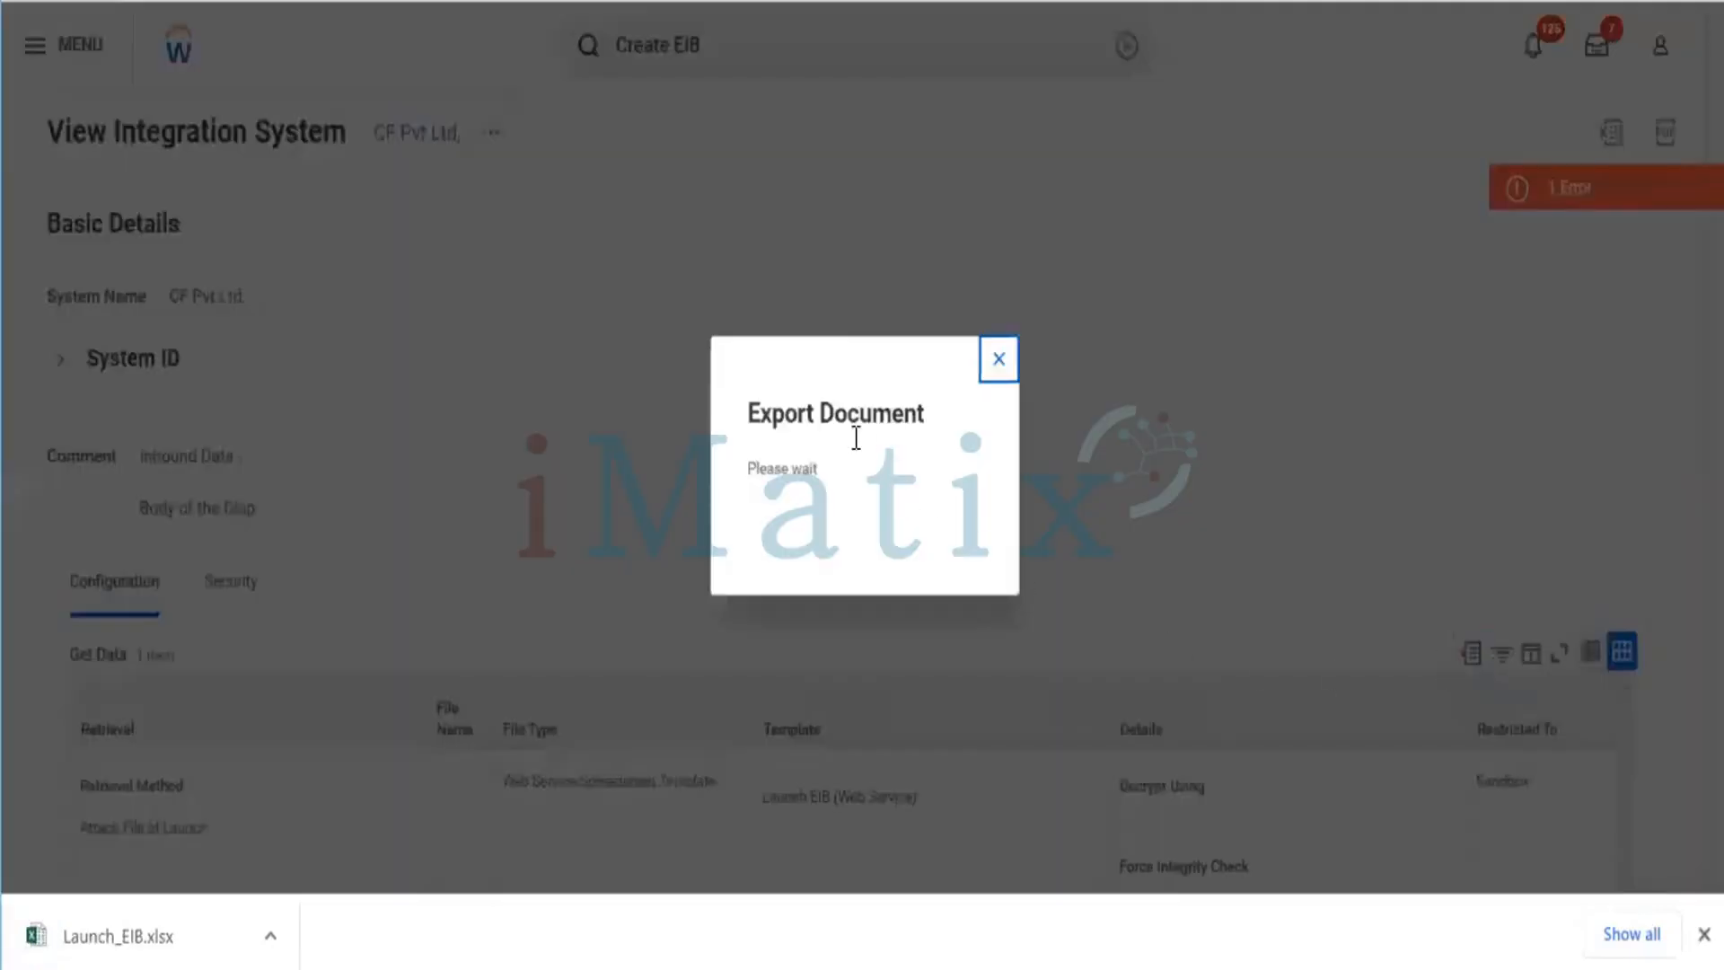
pyautogui.click(858, 528)
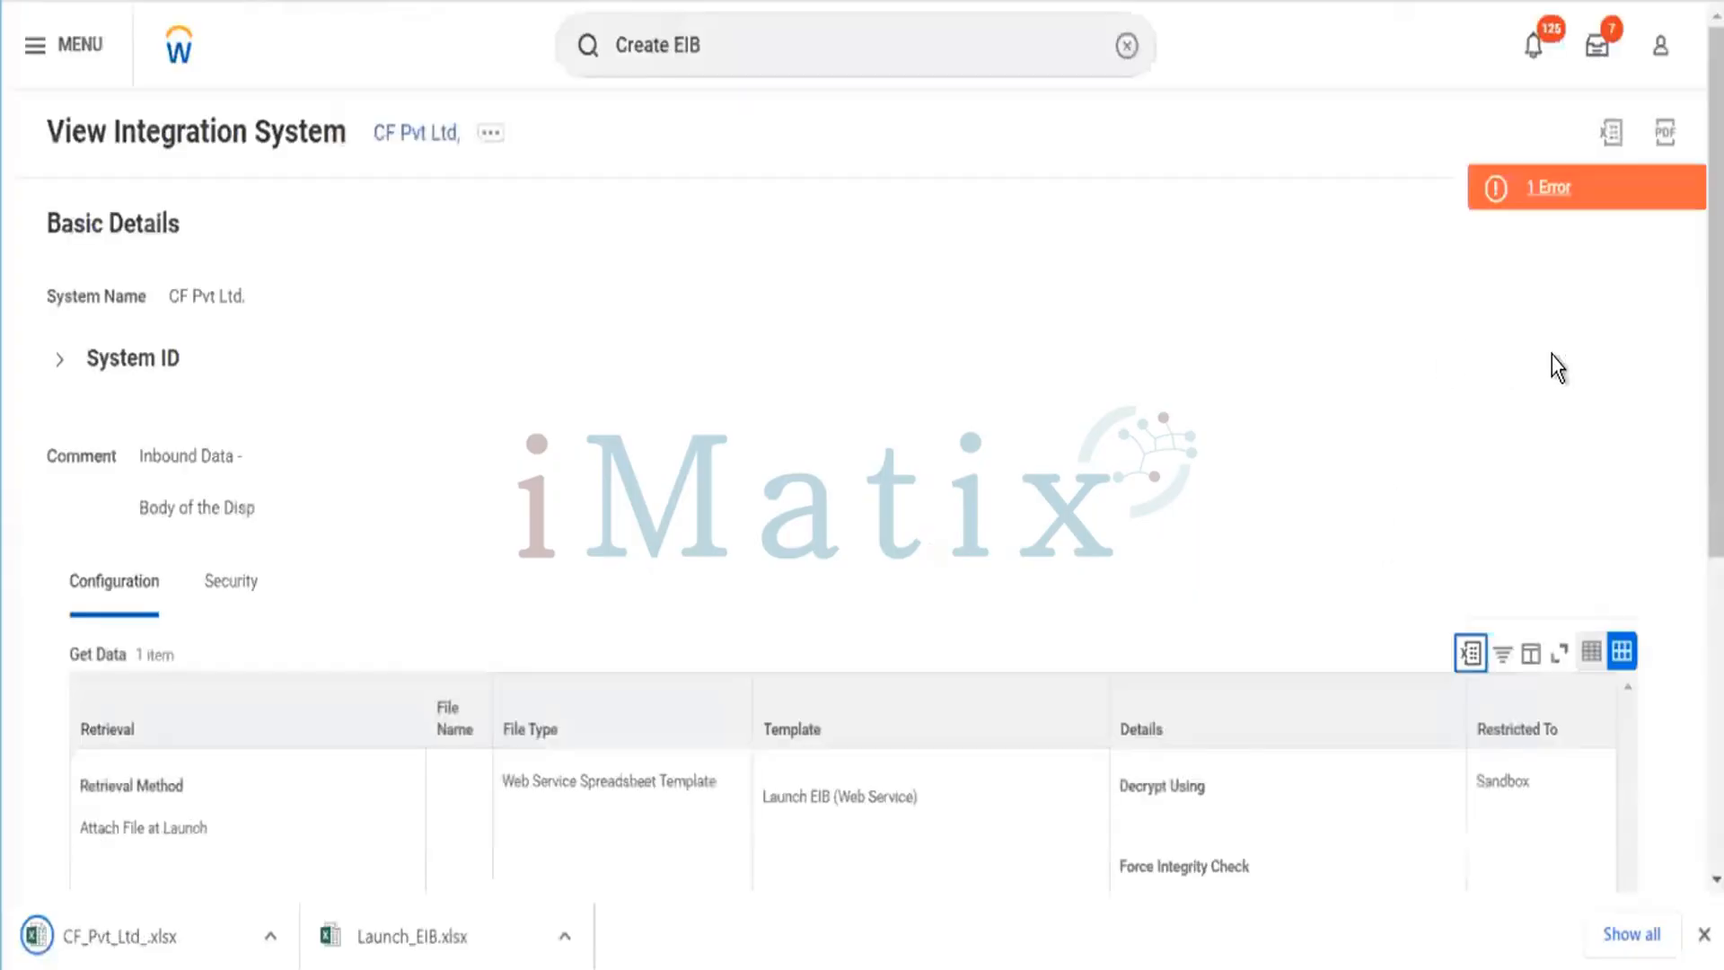
pyautogui.click(1609, 130)
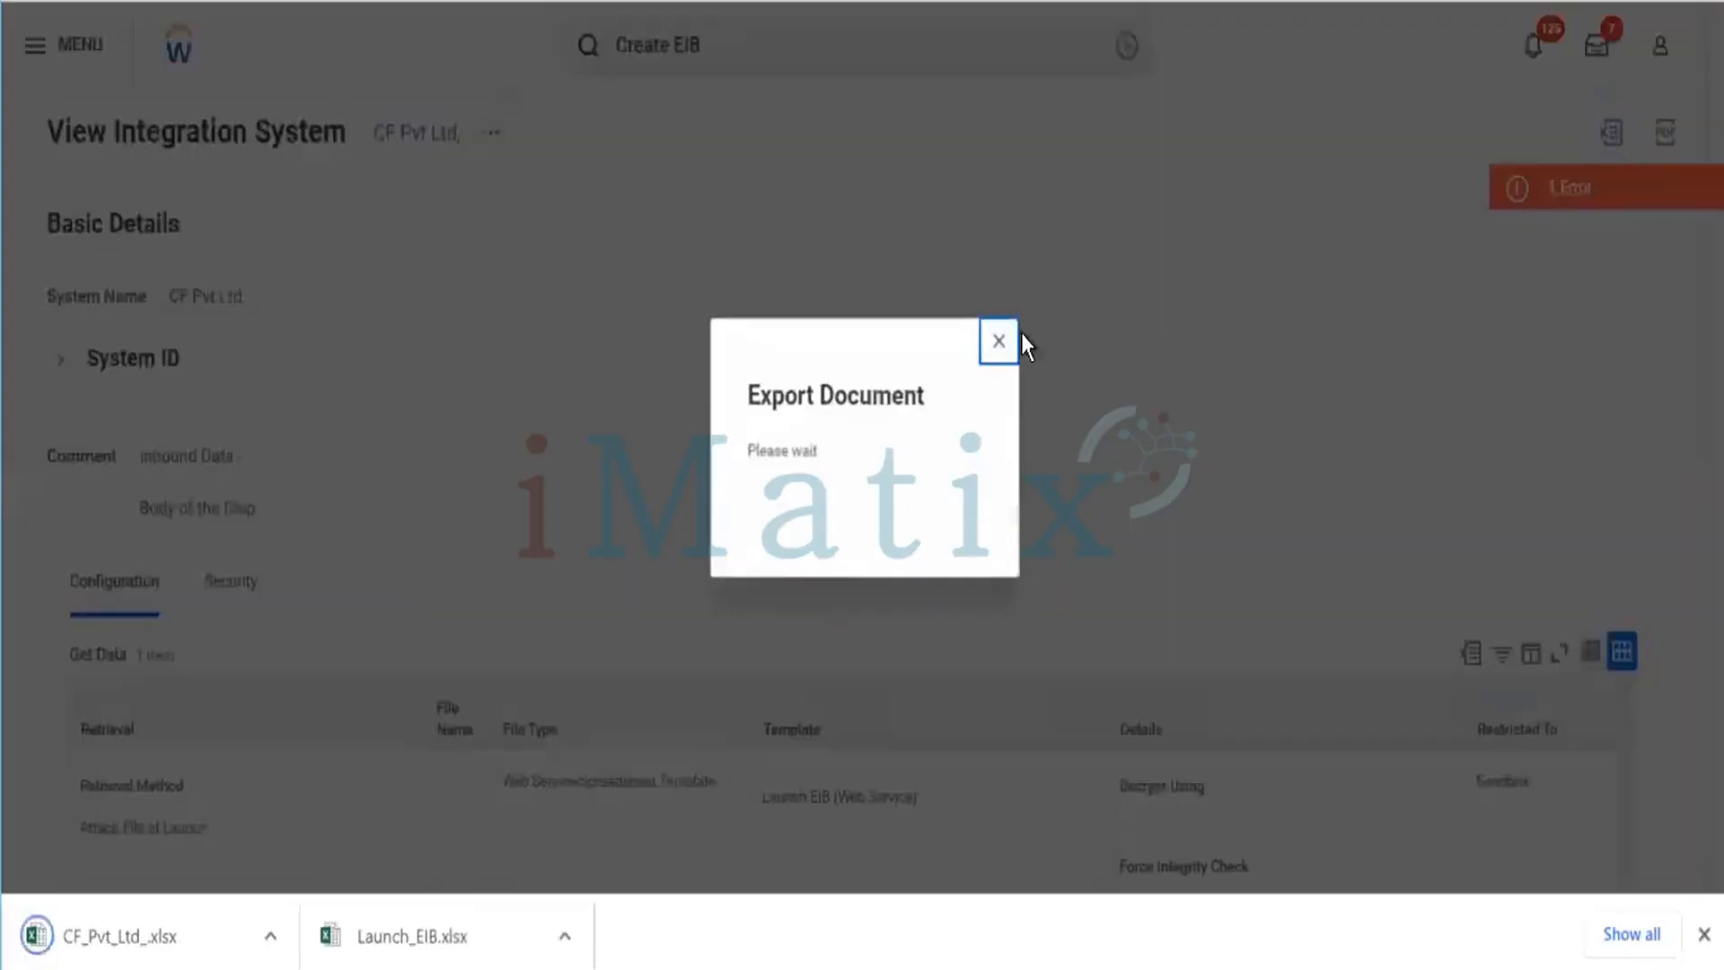
pyautogui.click(864, 511)
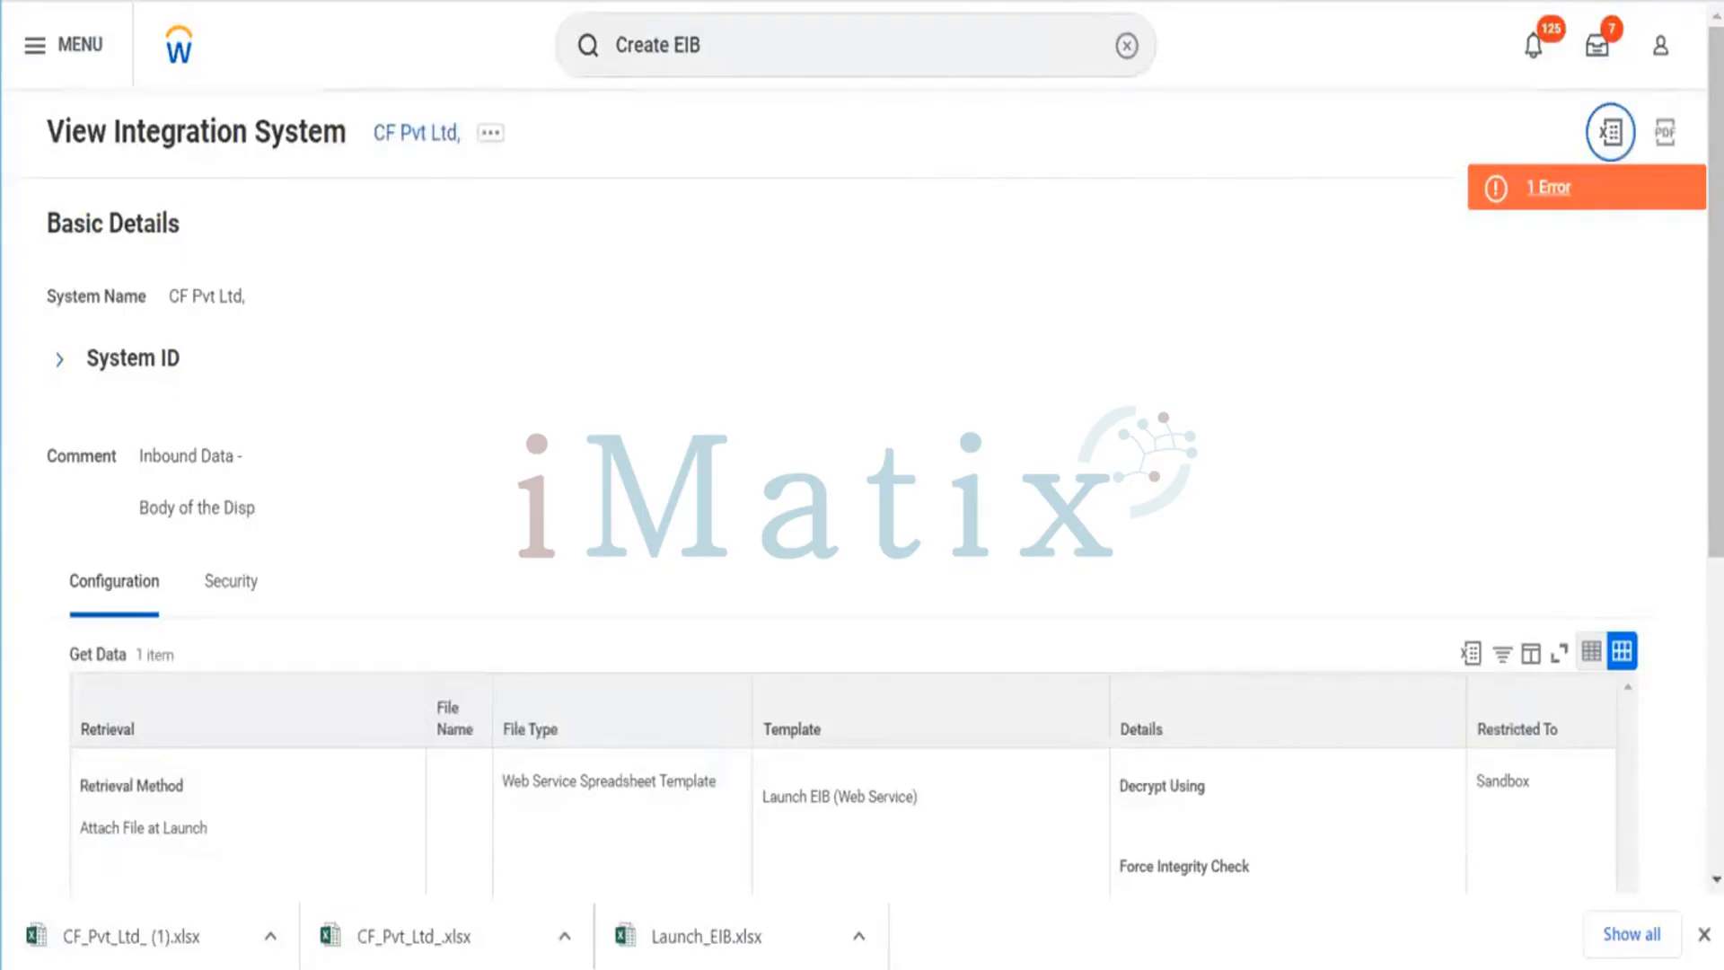
pyautogui.click(1703, 934)
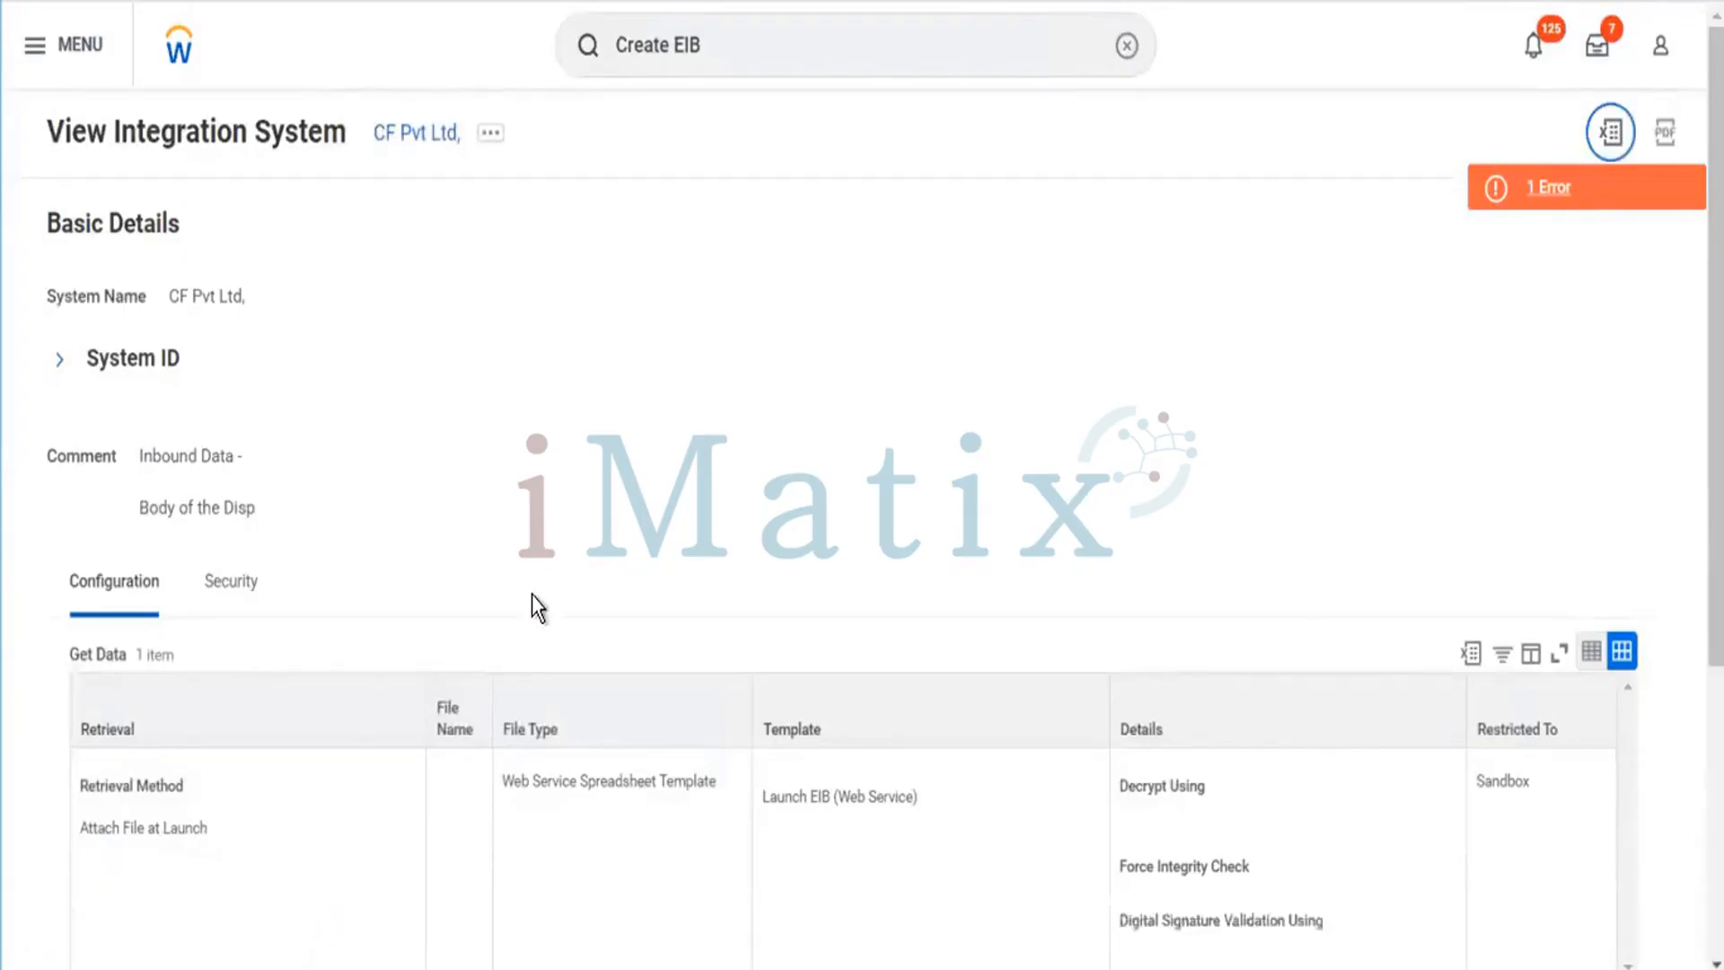
# Start creating a new Outbound EIB named Iphone.
pyautogui.scroll(-5, 575, 603)
pyautogui.scroll(5, 630, 681)
pyautogui.click(184, 49)
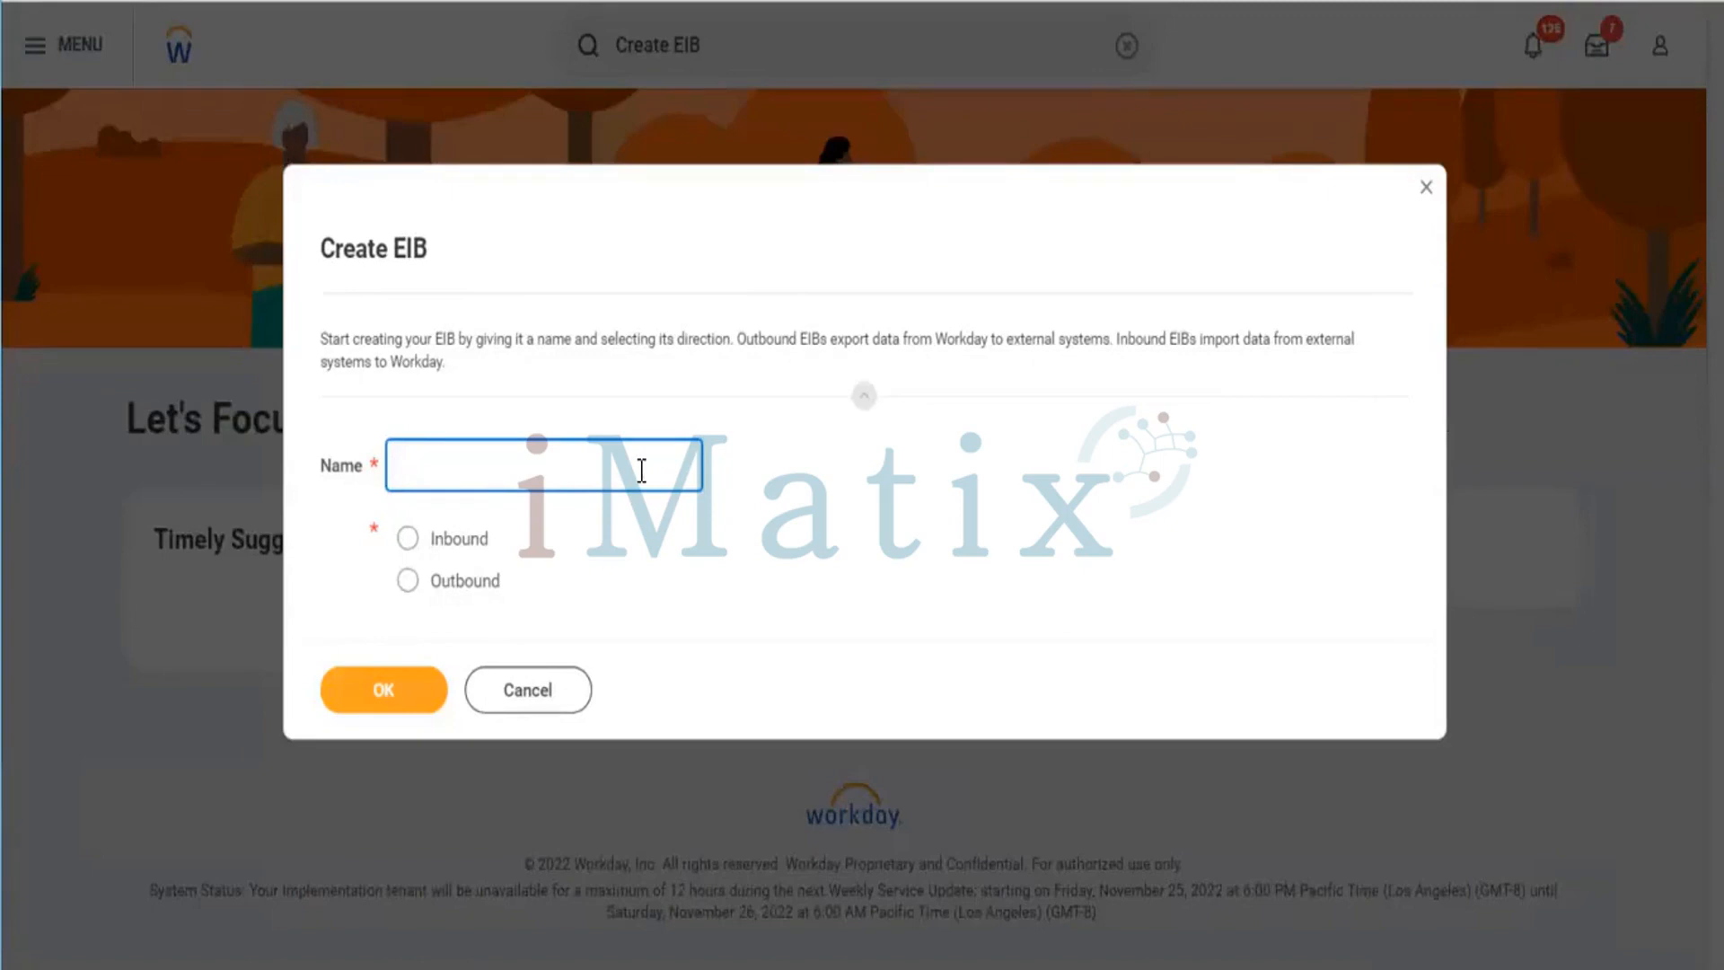
pyautogui.write('Iphone')
pyautogui.click(404, 596)
pyautogui.click(407, 581)
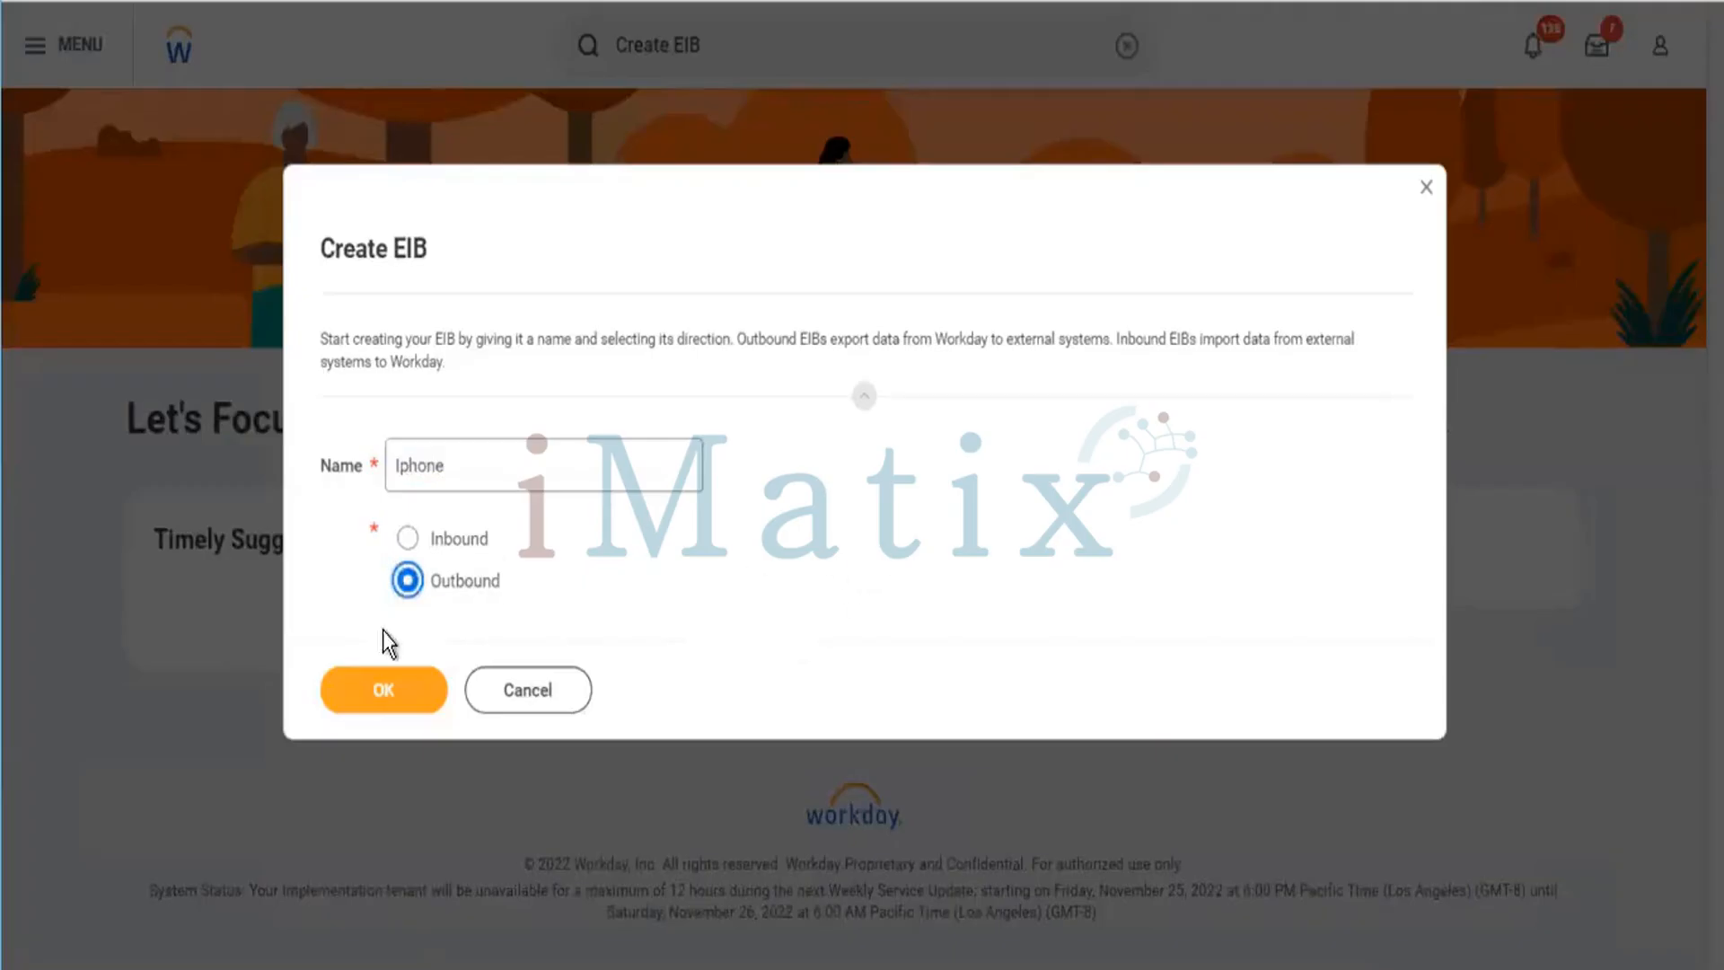
pyautogui.click(382, 689)
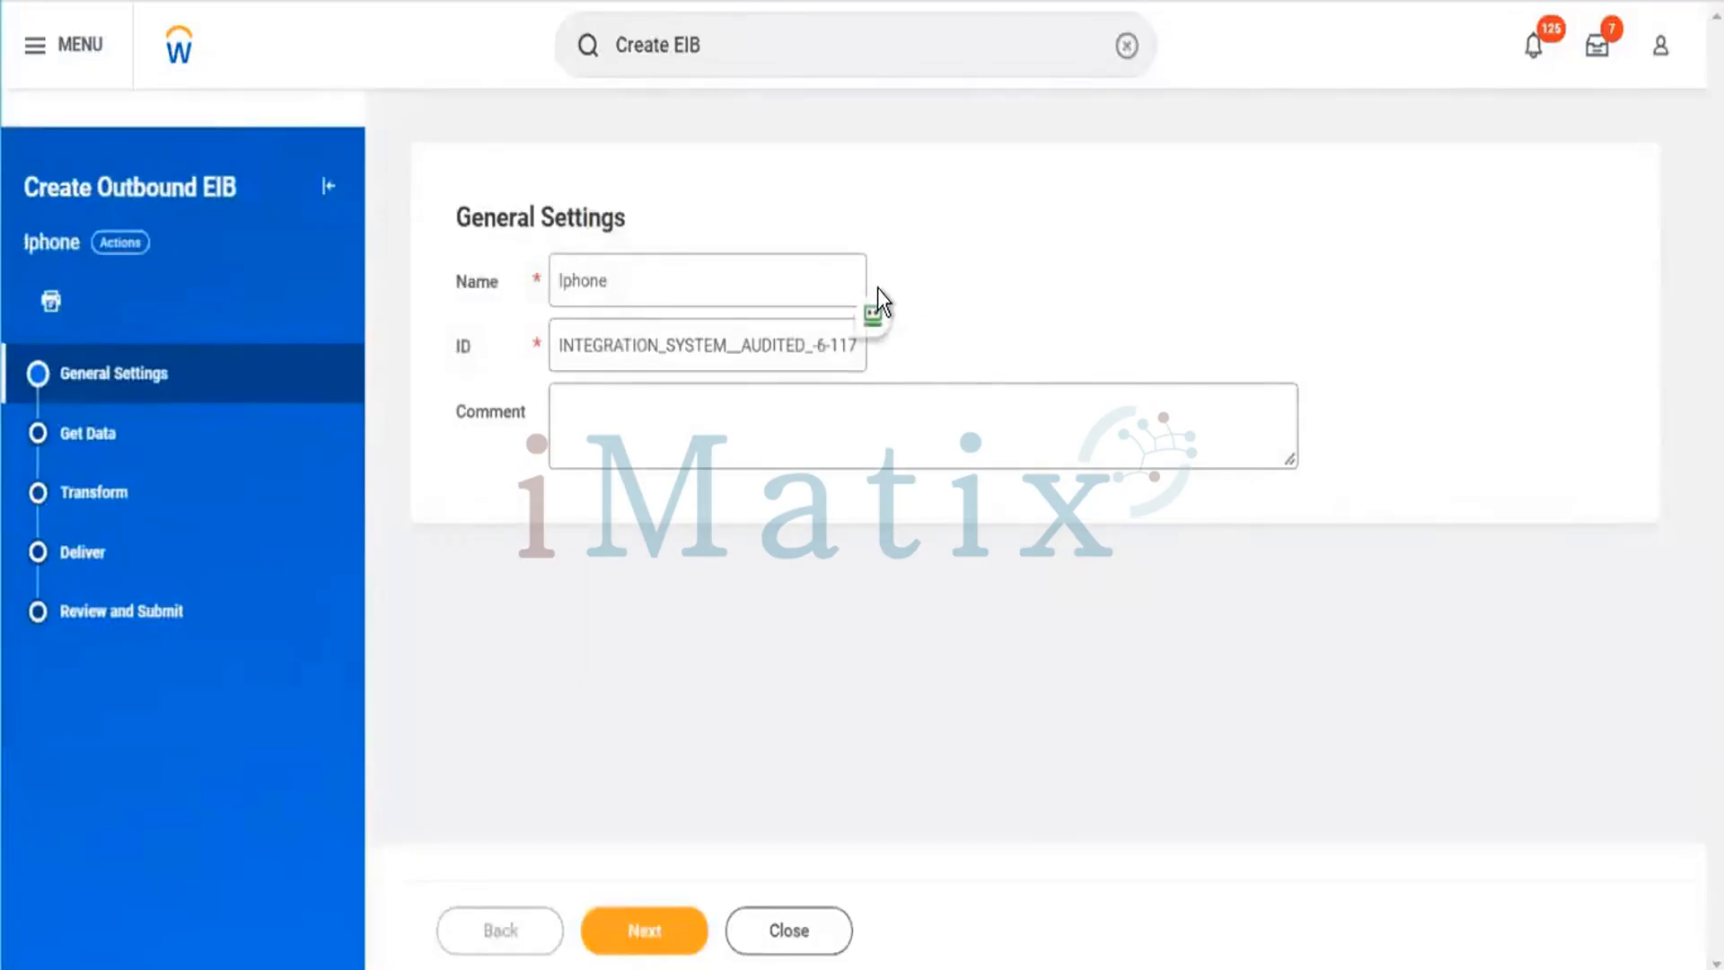
# Enter the comment Clint Details Area, in the general settings and continue to Get Data.
pyautogui.tripleClick(634, 346)
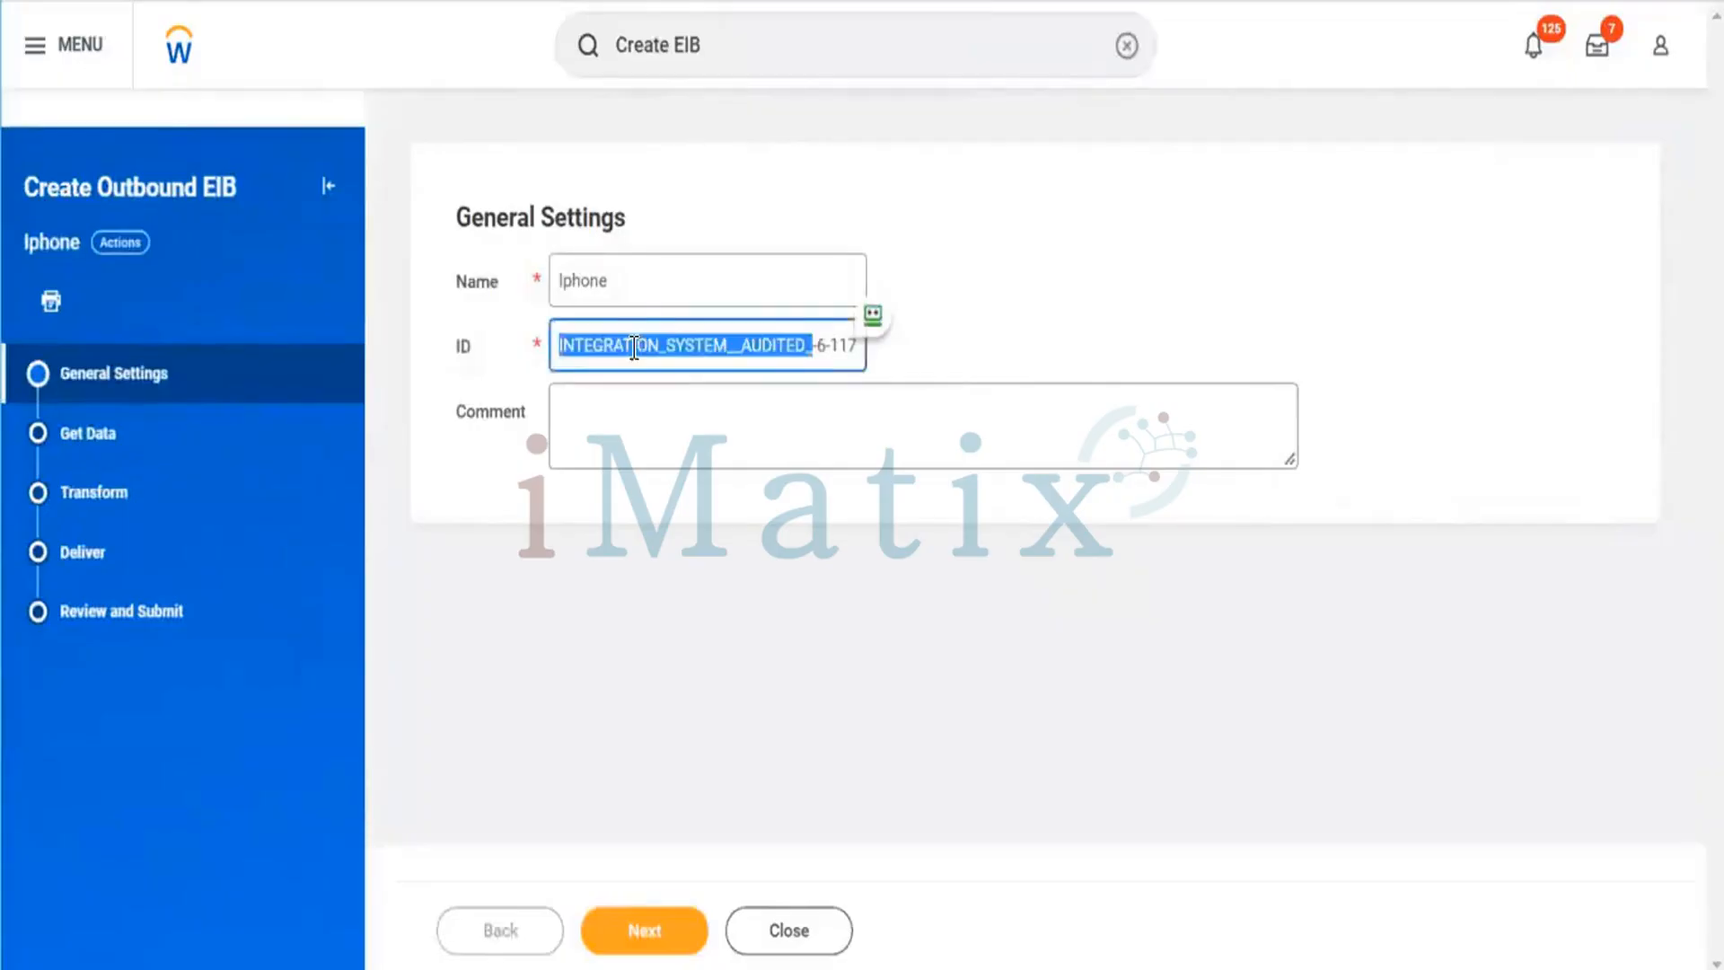
pyautogui.click(747, 411)
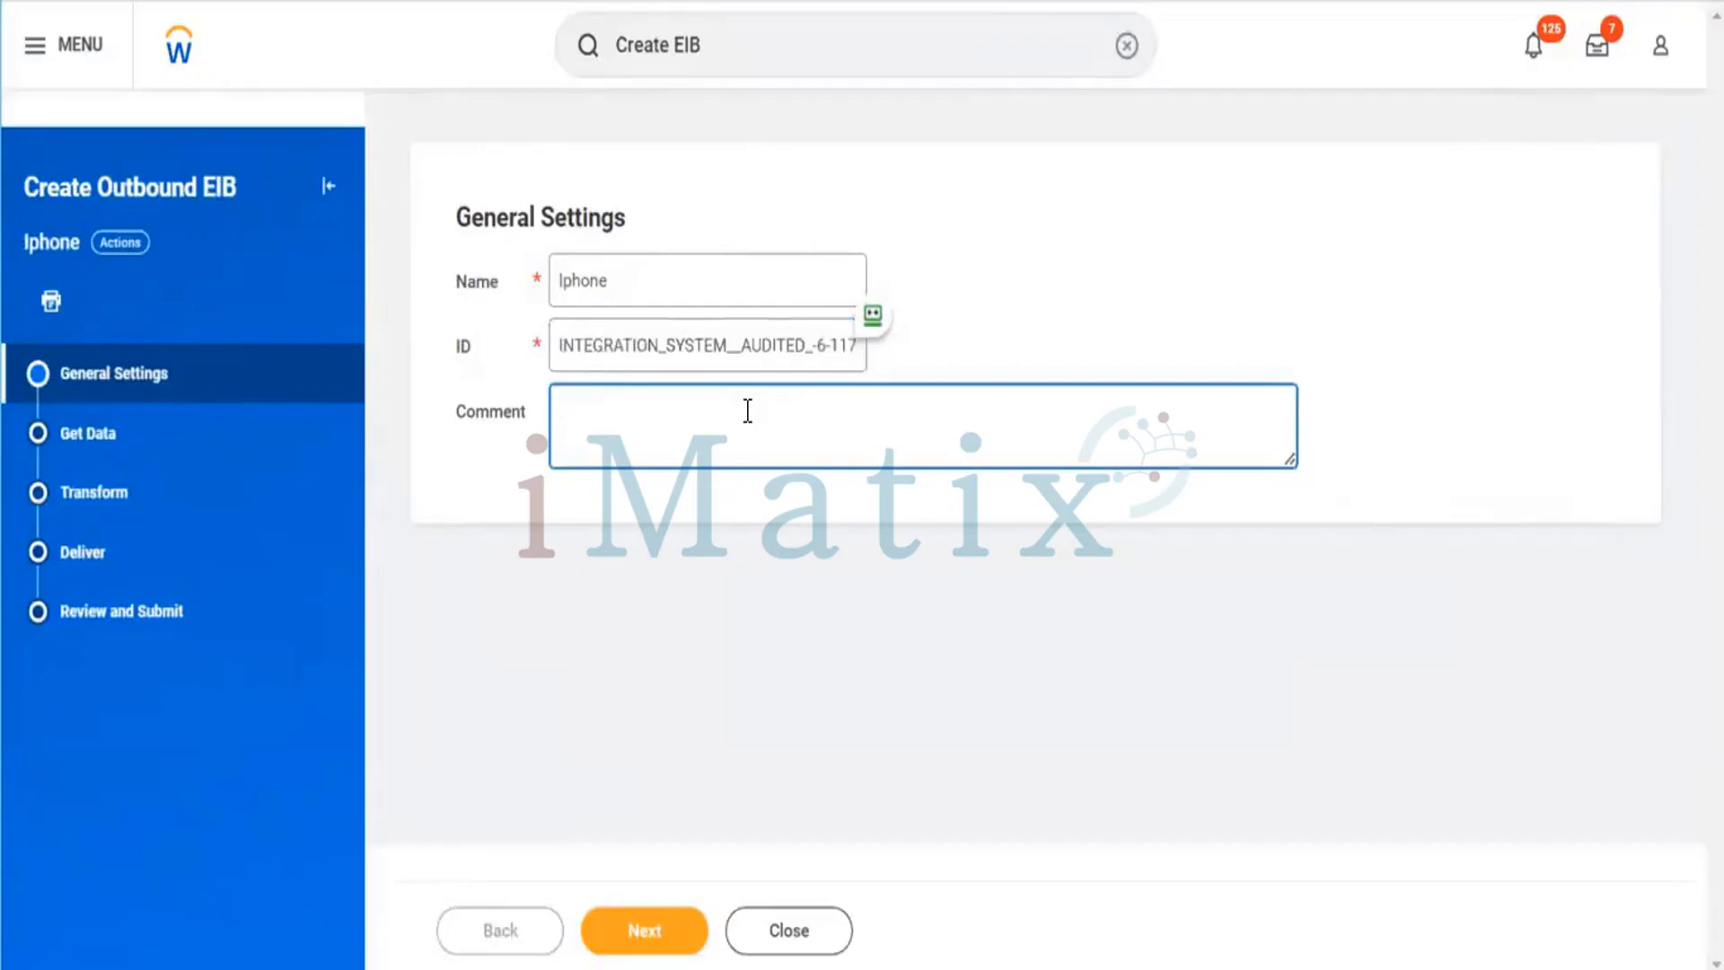
pyautogui.write('Clint Details Area,')
pyautogui.click(751, 602)
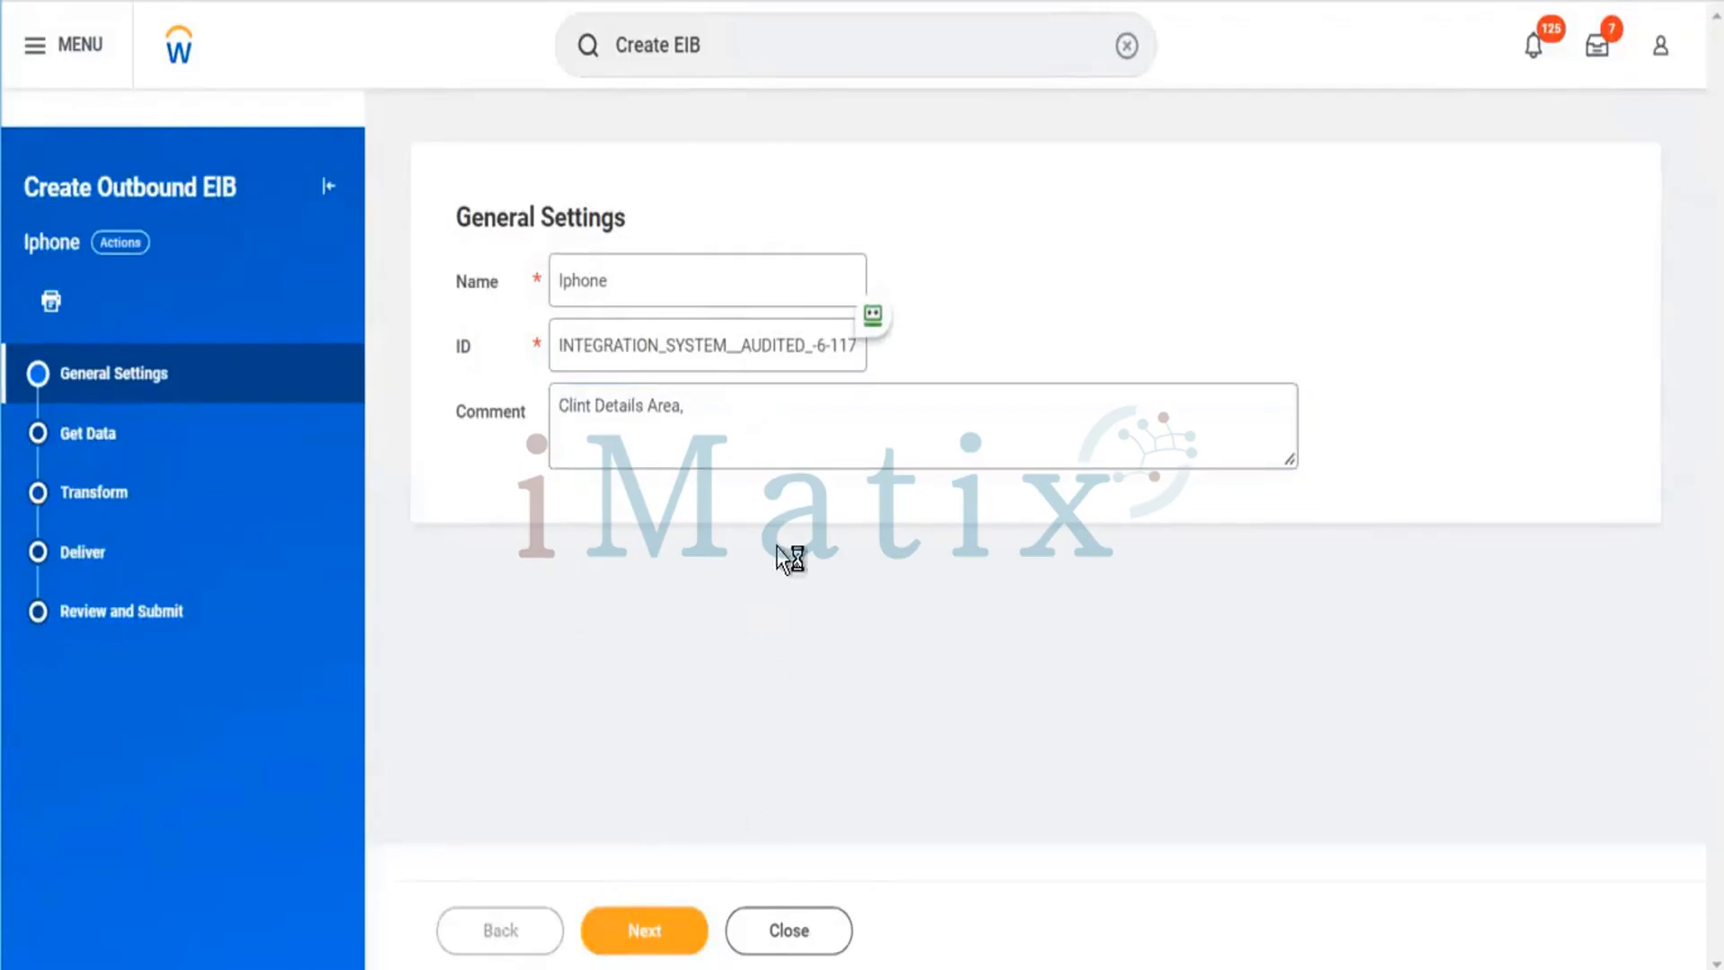
pyautogui.click(647, 938)
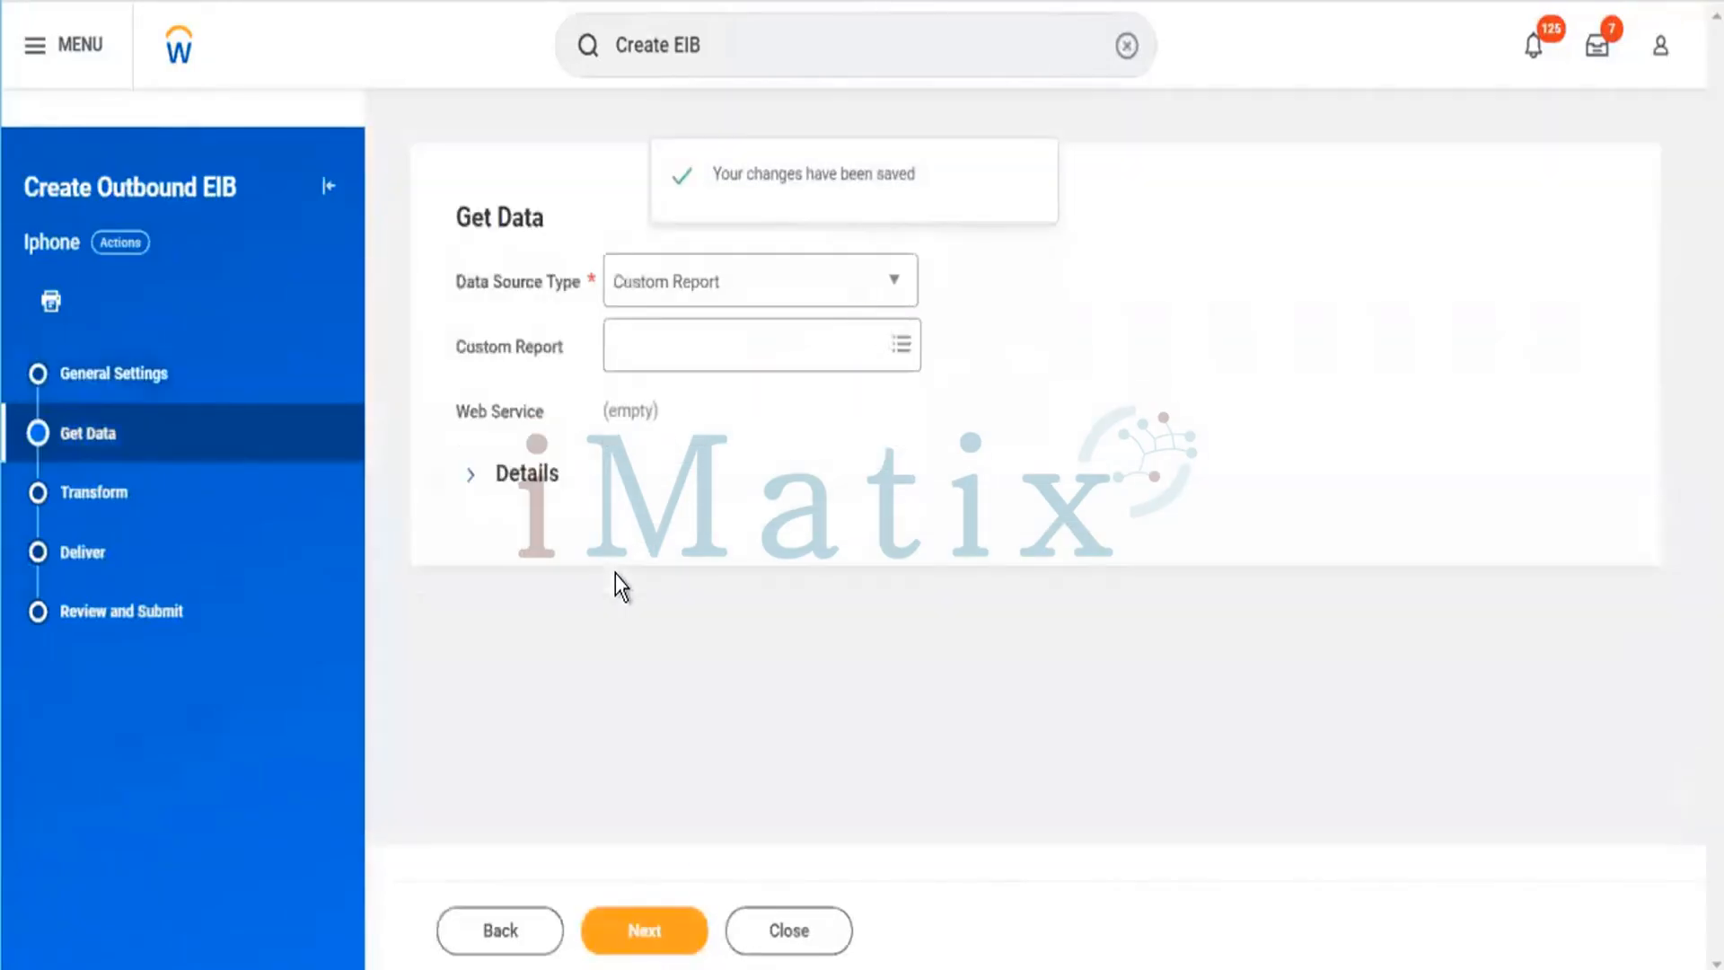
# Set the data source type to Web Service and pick Get Benefit Annual Credits (Web Service) from Benefits Administration (Public).
pyautogui.click(735, 289)
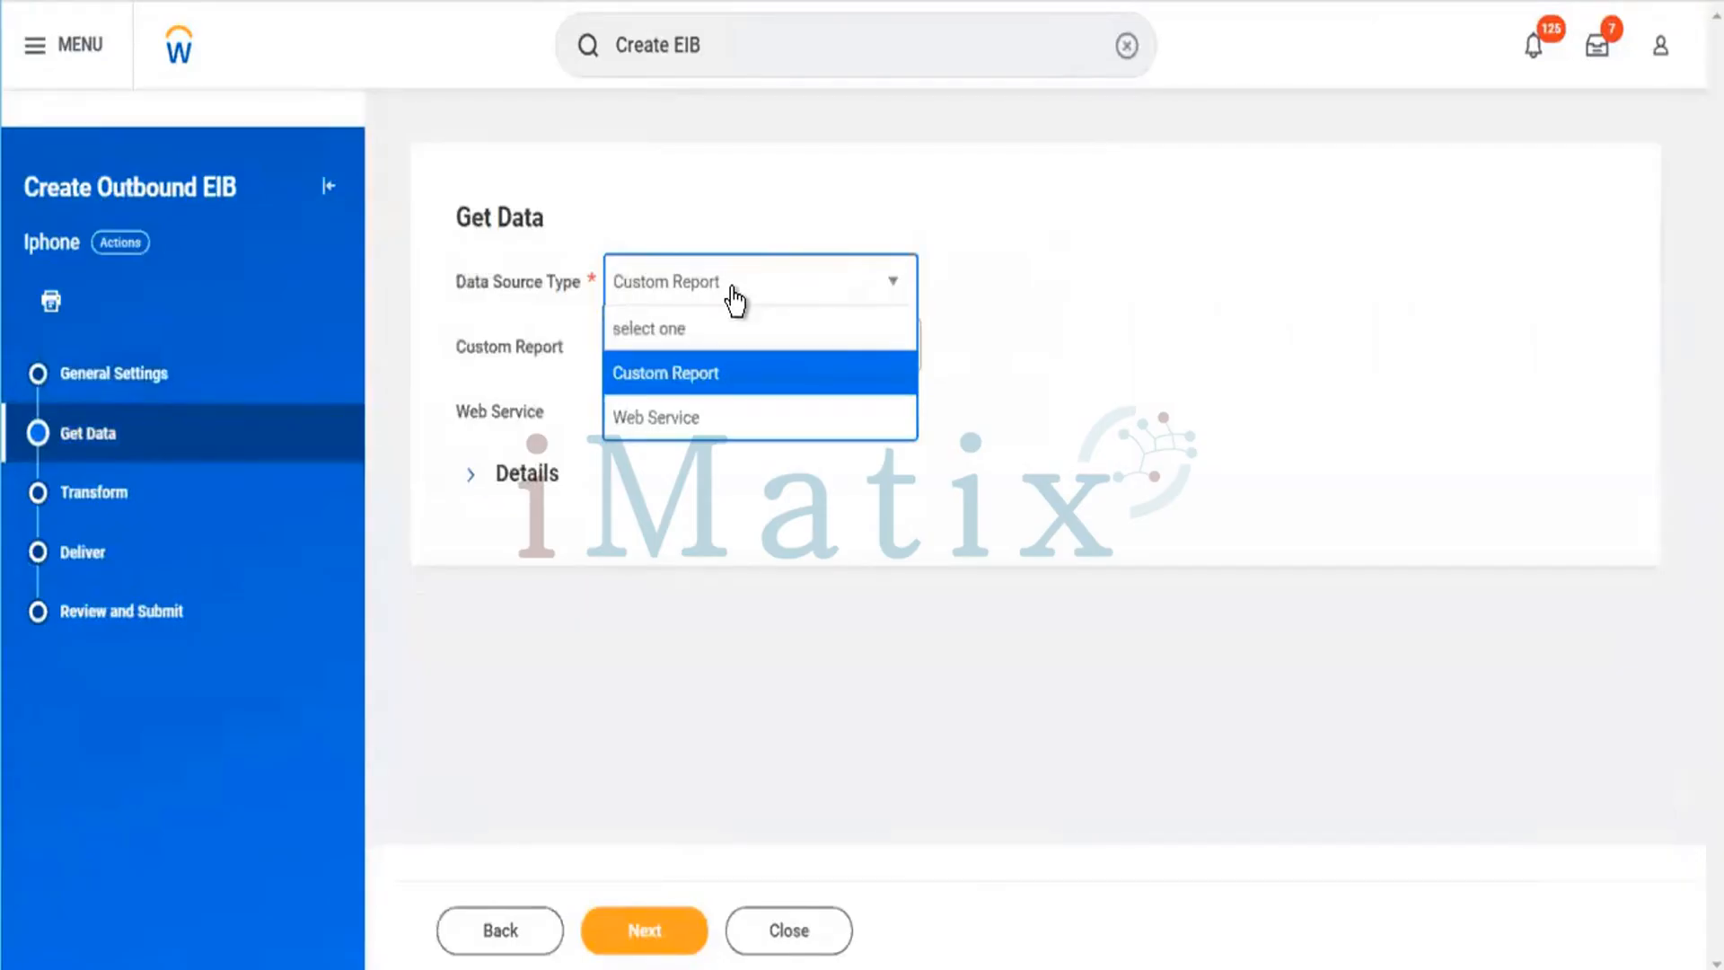
pyautogui.click(672, 422)
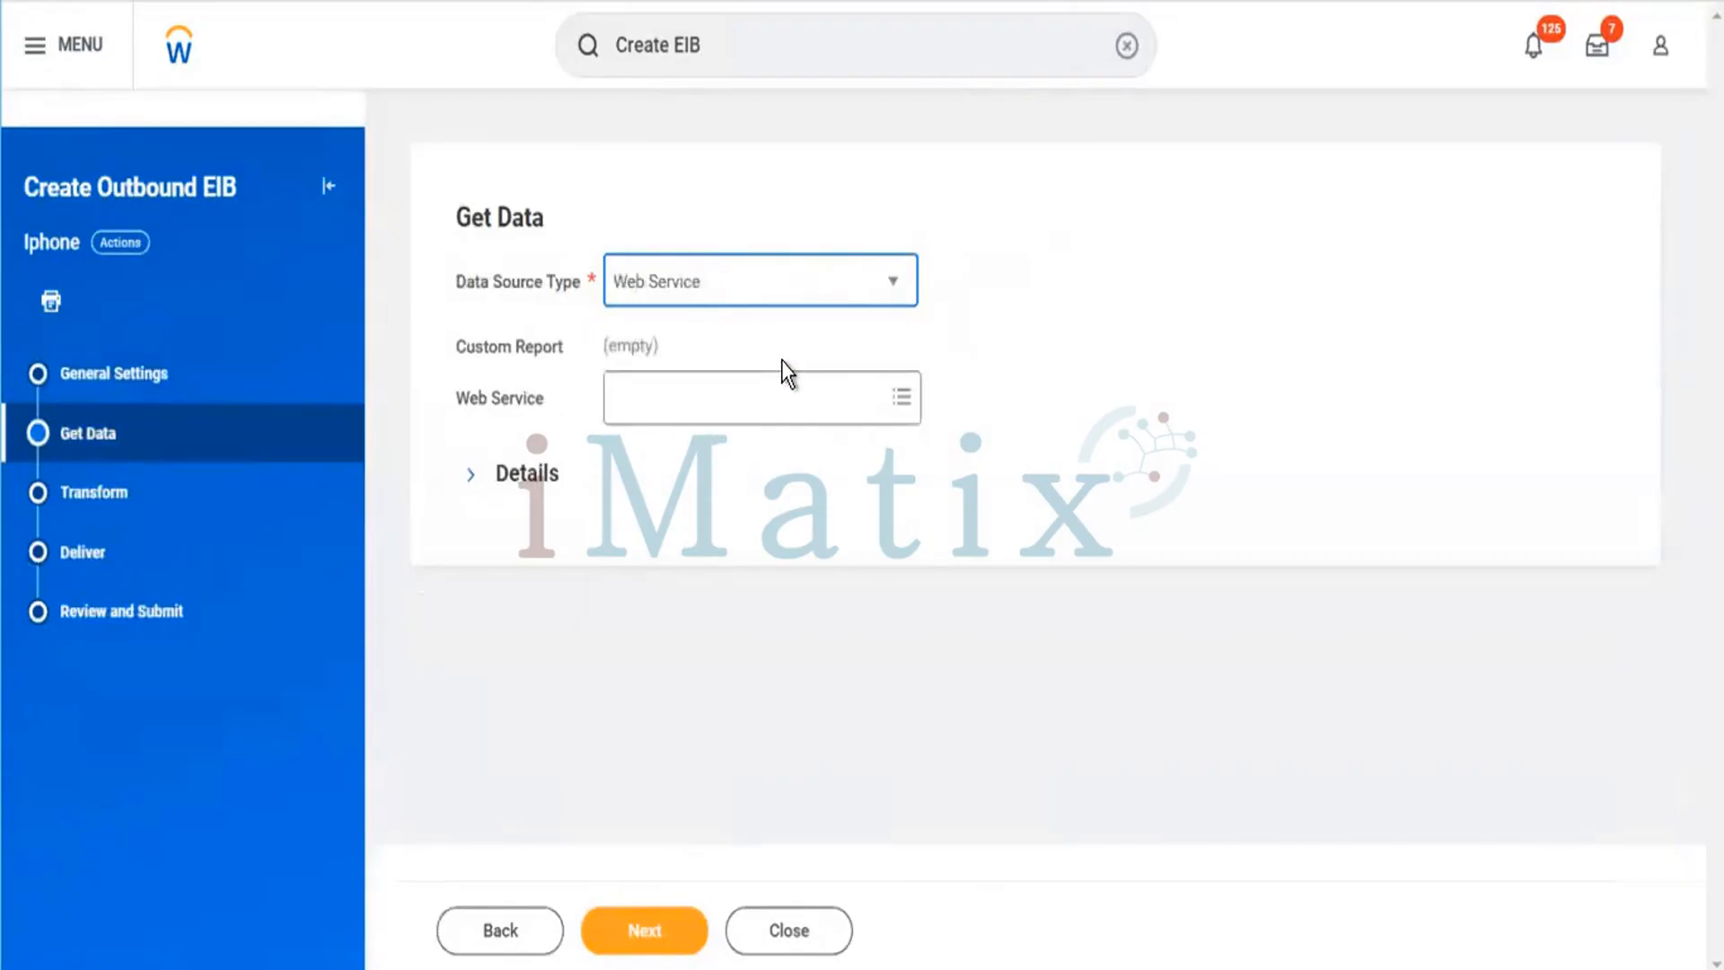
pyautogui.click(854, 391)
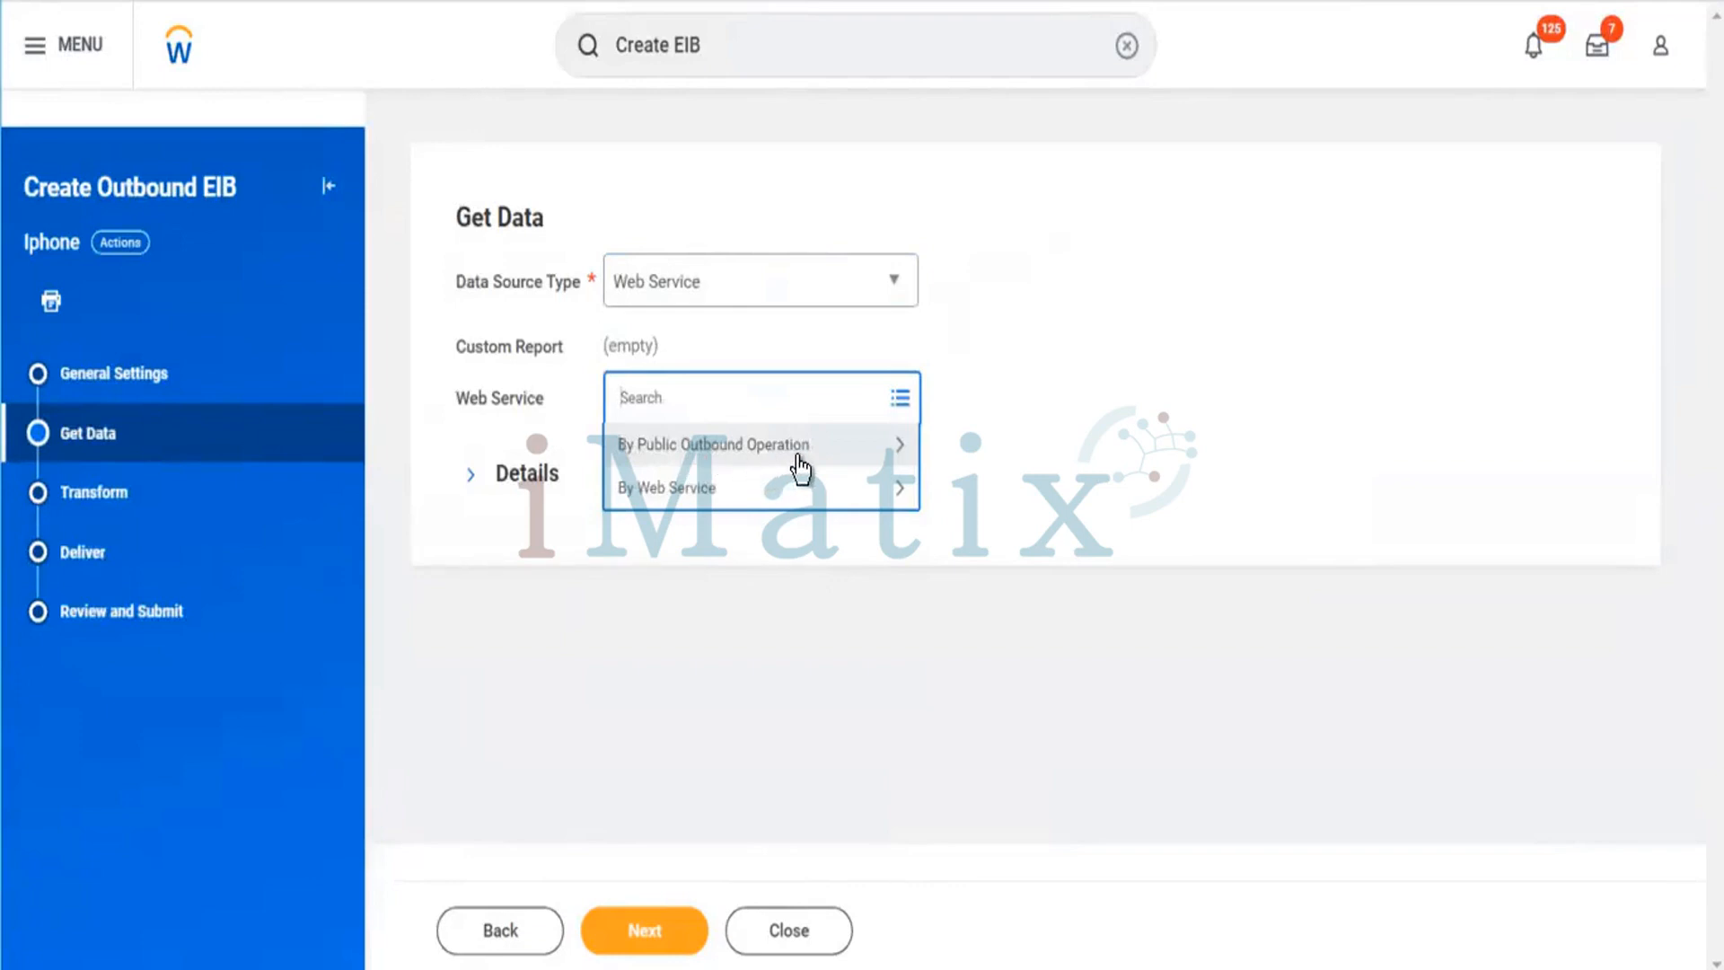
pyautogui.click(675, 503)
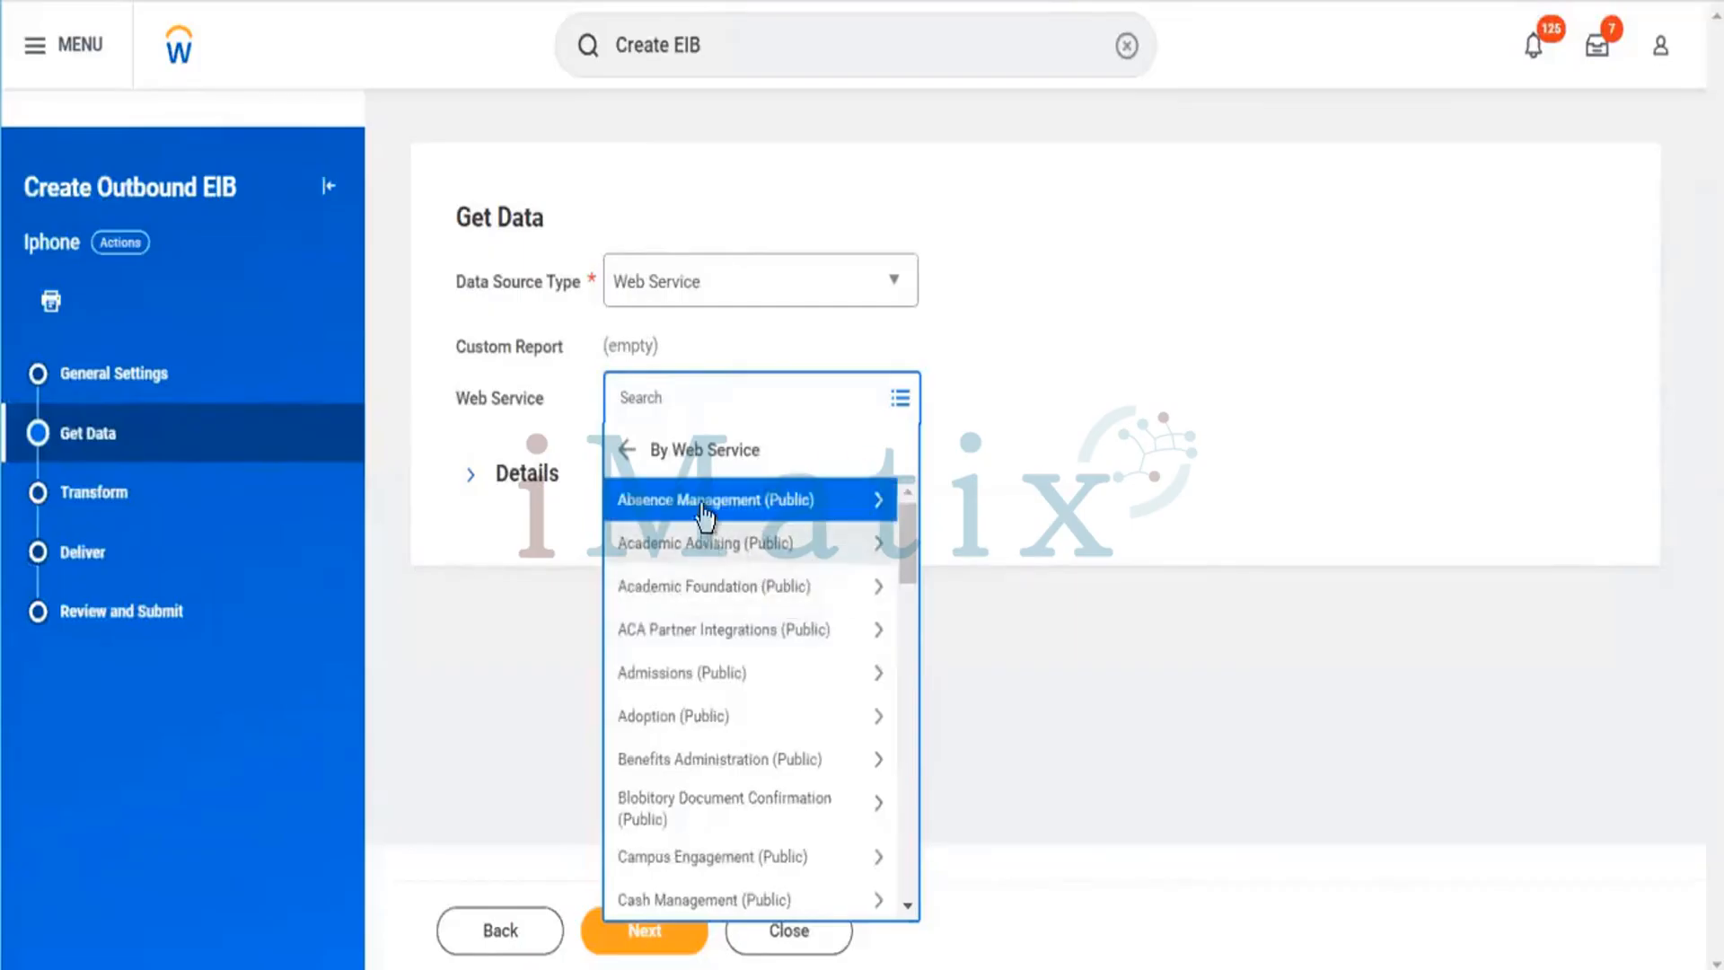
pyautogui.scroll(-2, 763, 543)
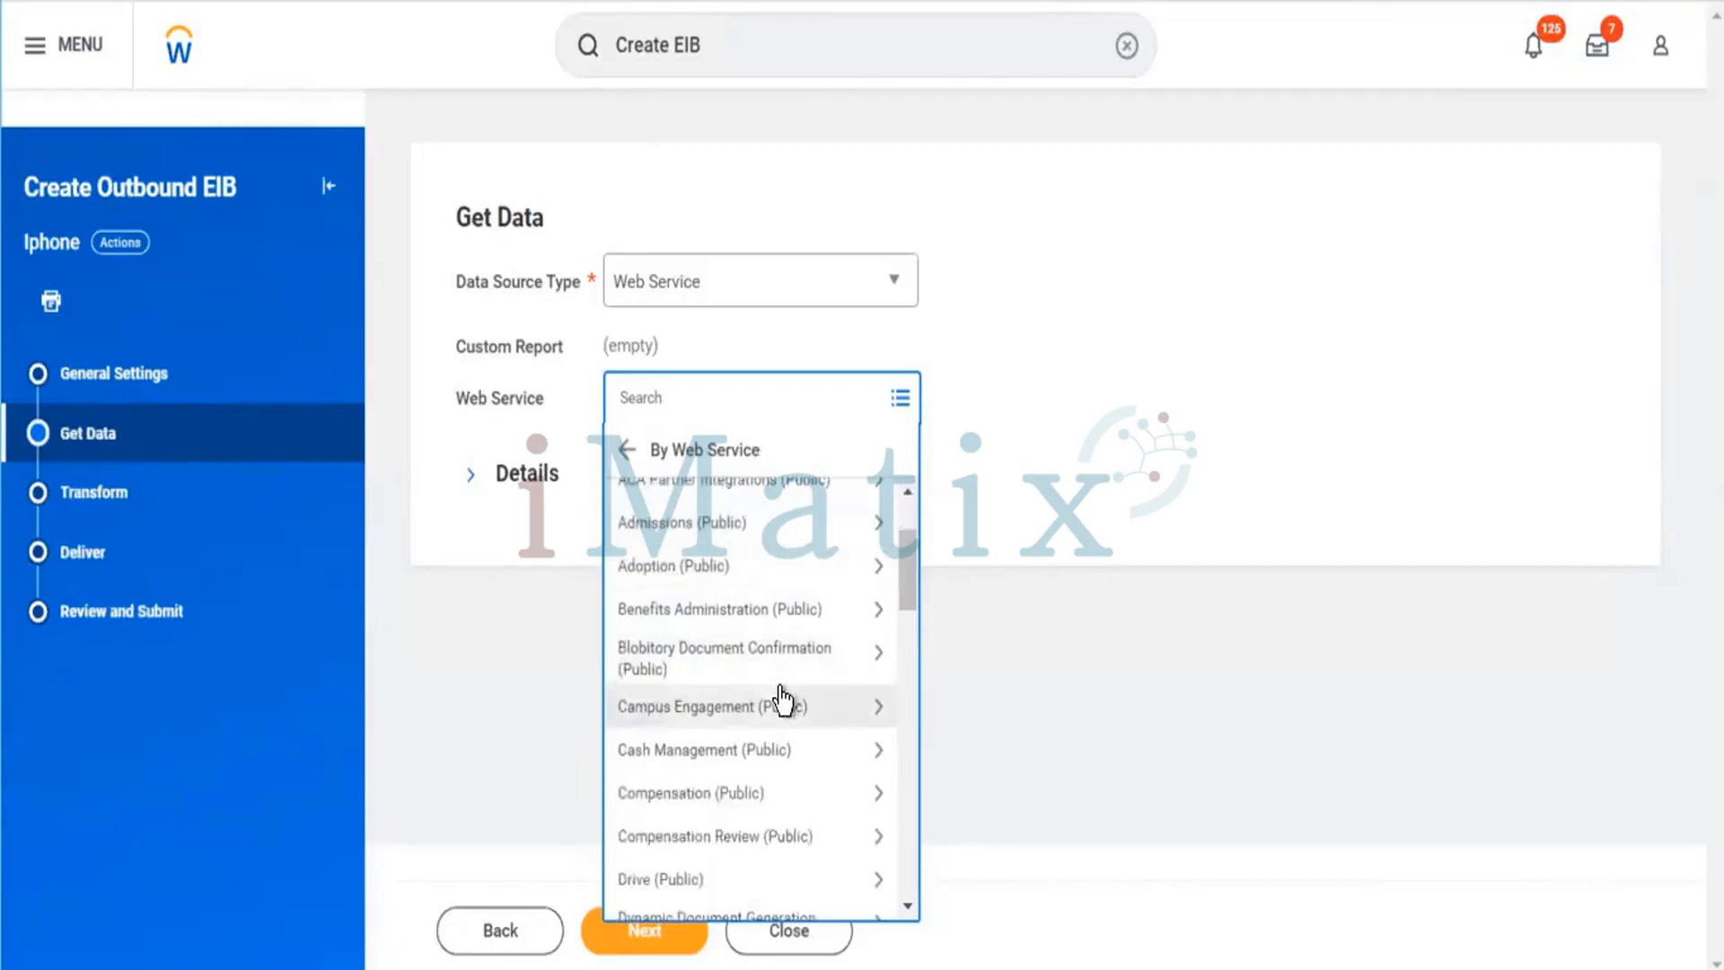
pyautogui.scroll(-5, 781, 697)
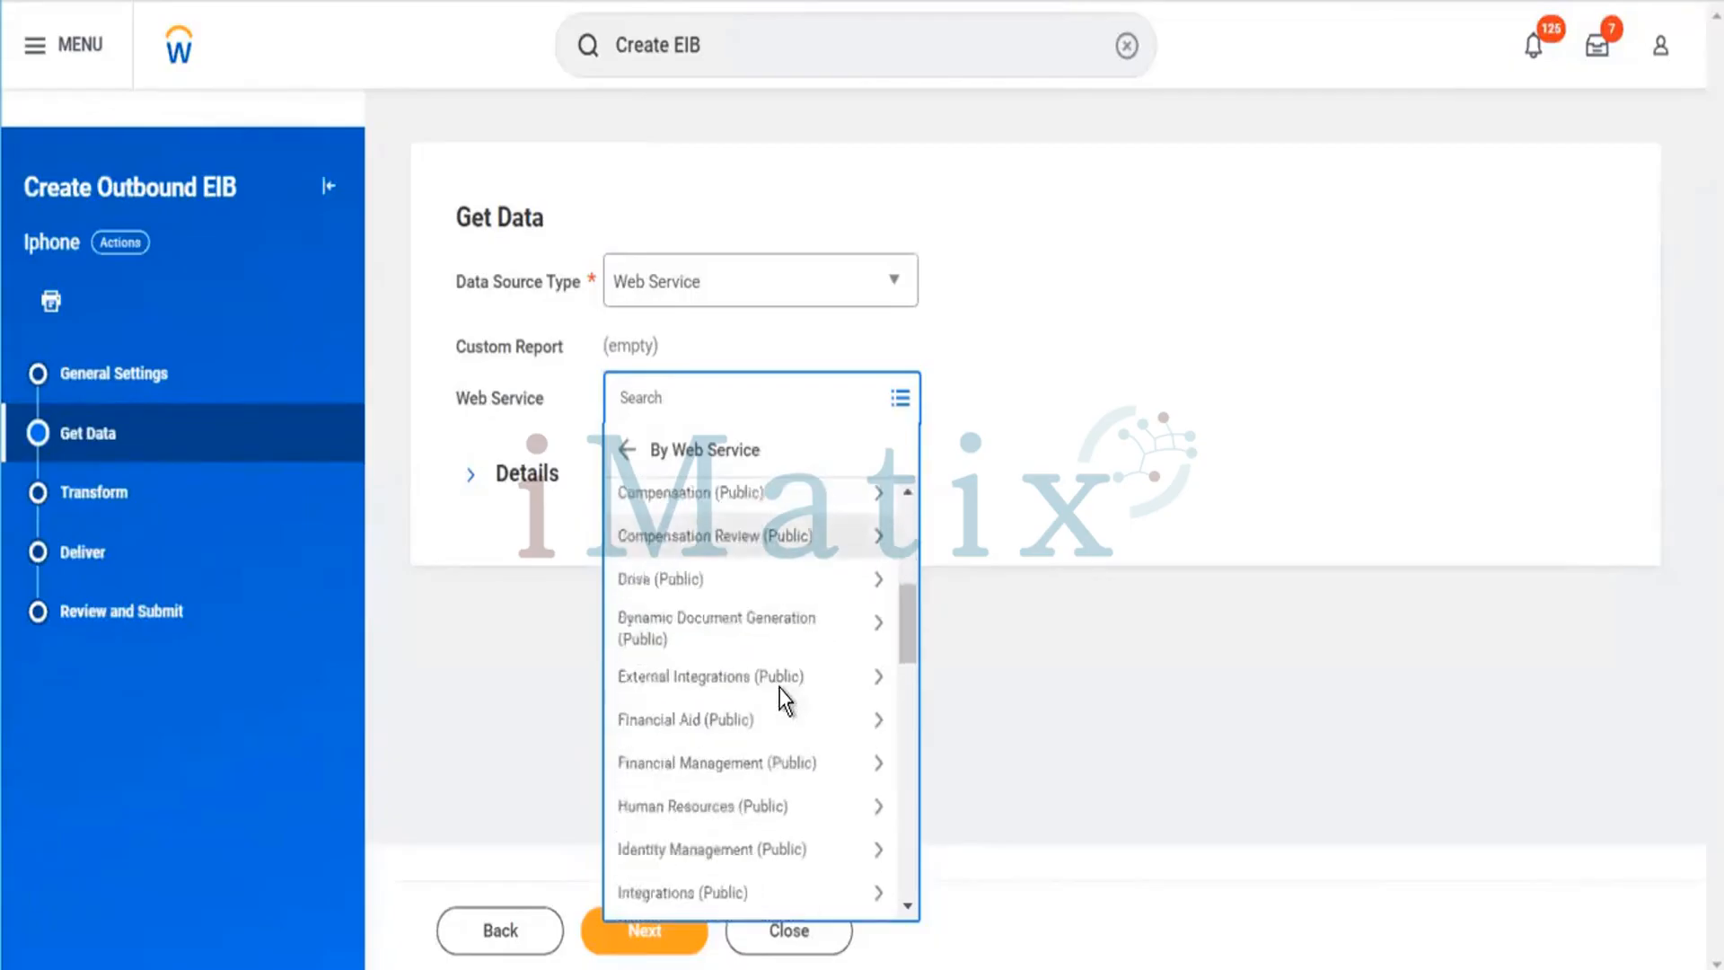
pyautogui.scroll(-10, 778, 690)
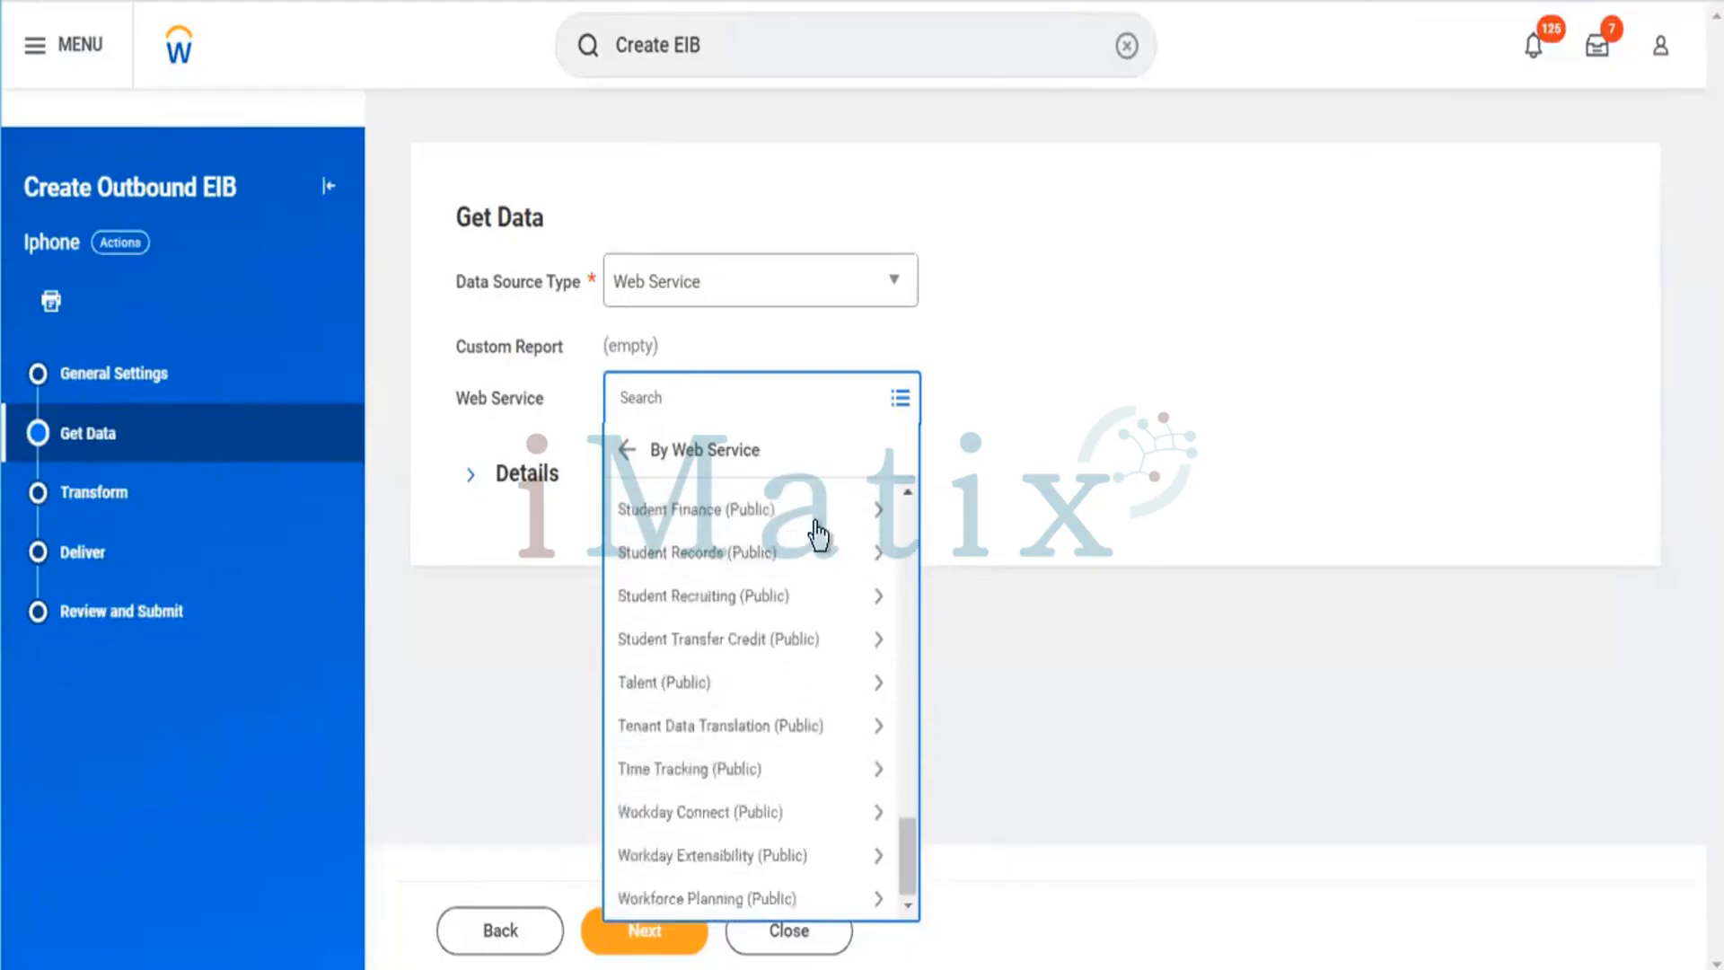
pyautogui.scroll(7, 799, 817)
pyautogui.scroll(10, 853, 828)
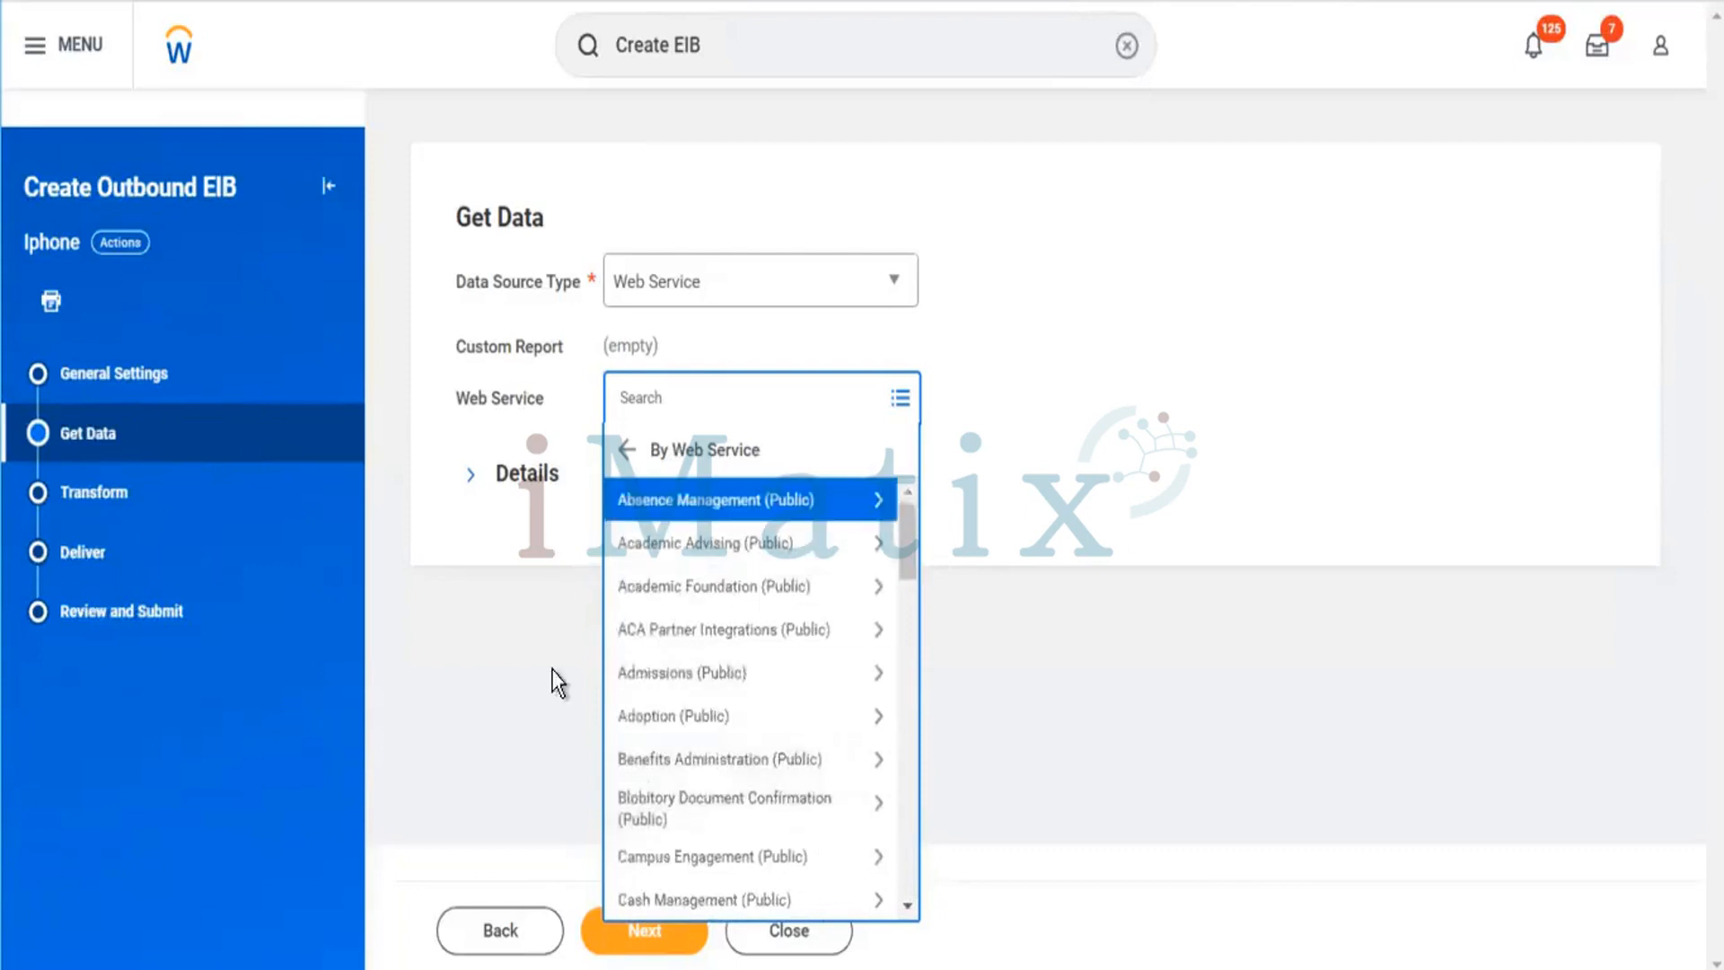
pyautogui.click(717, 759)
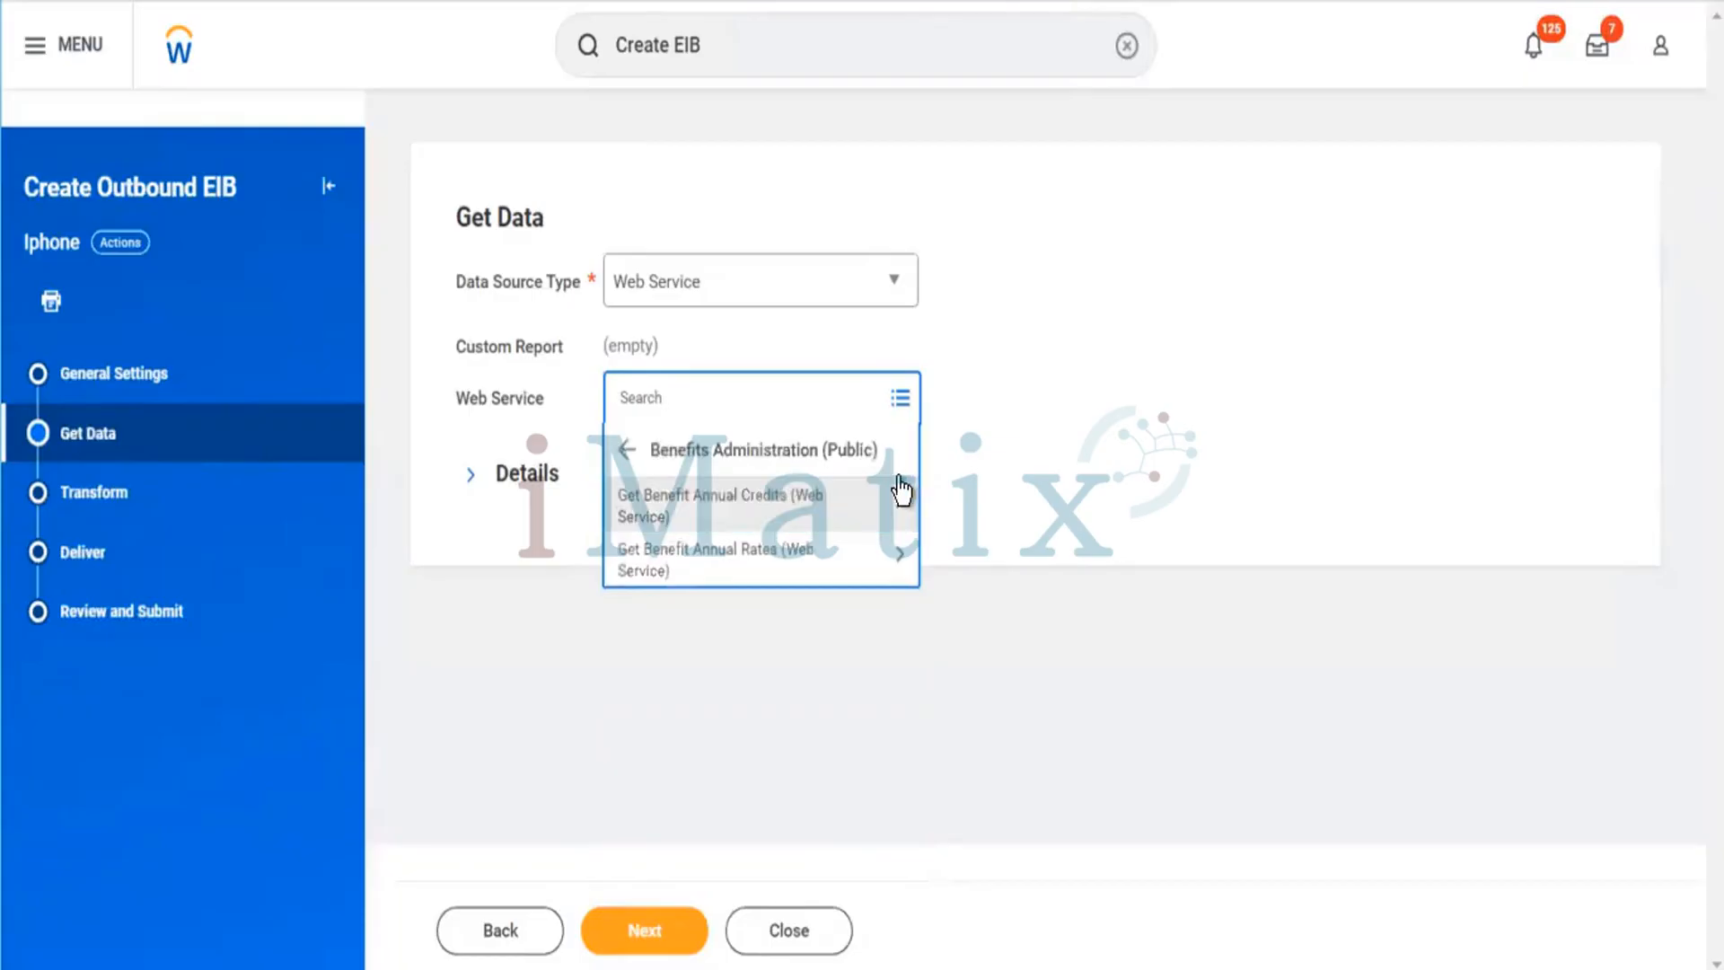
pyautogui.click(745, 517)
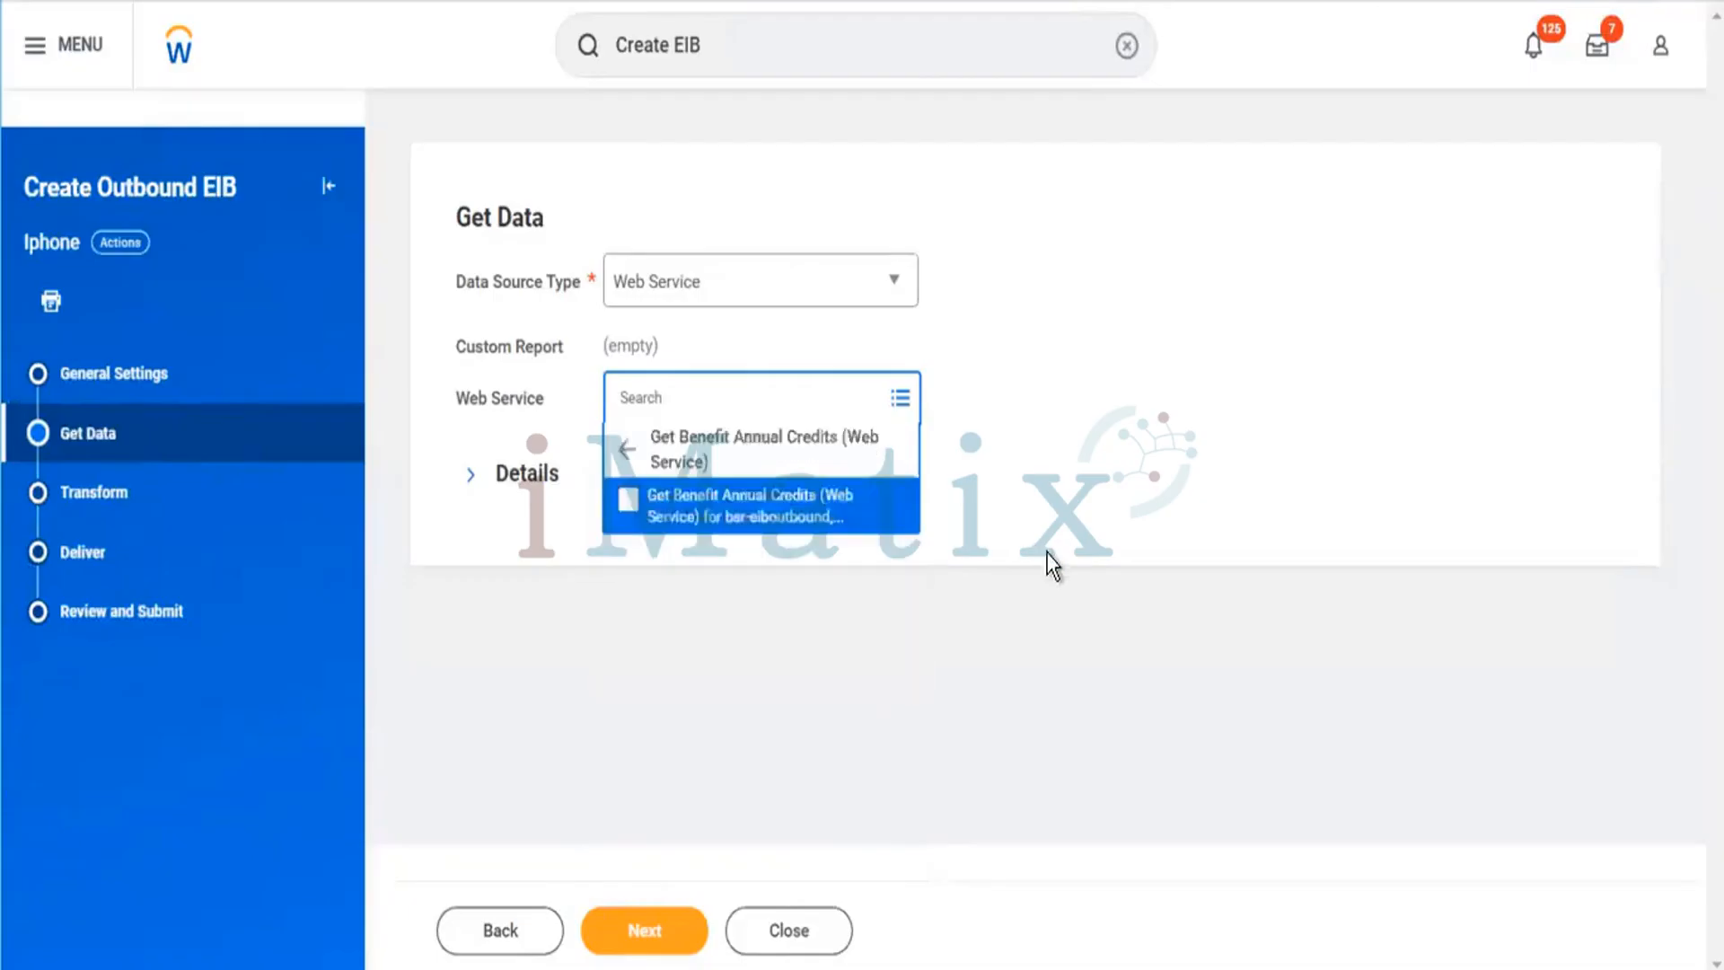
pyautogui.click(639, 498)
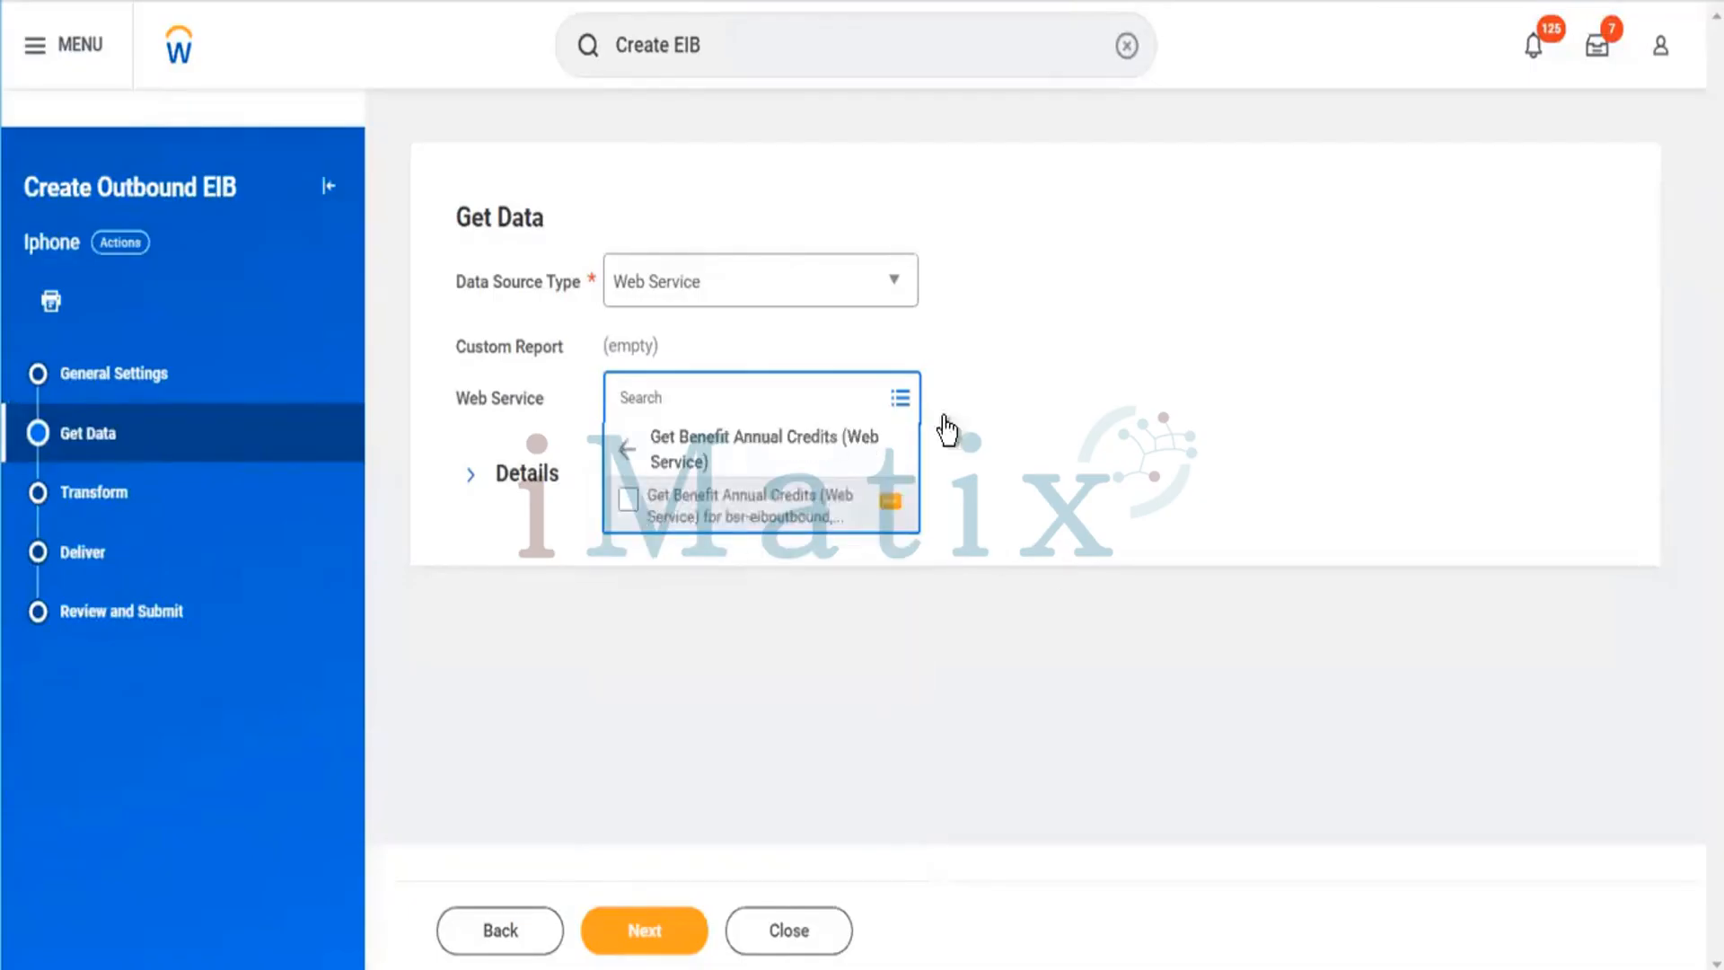
pyautogui.click(1156, 373)
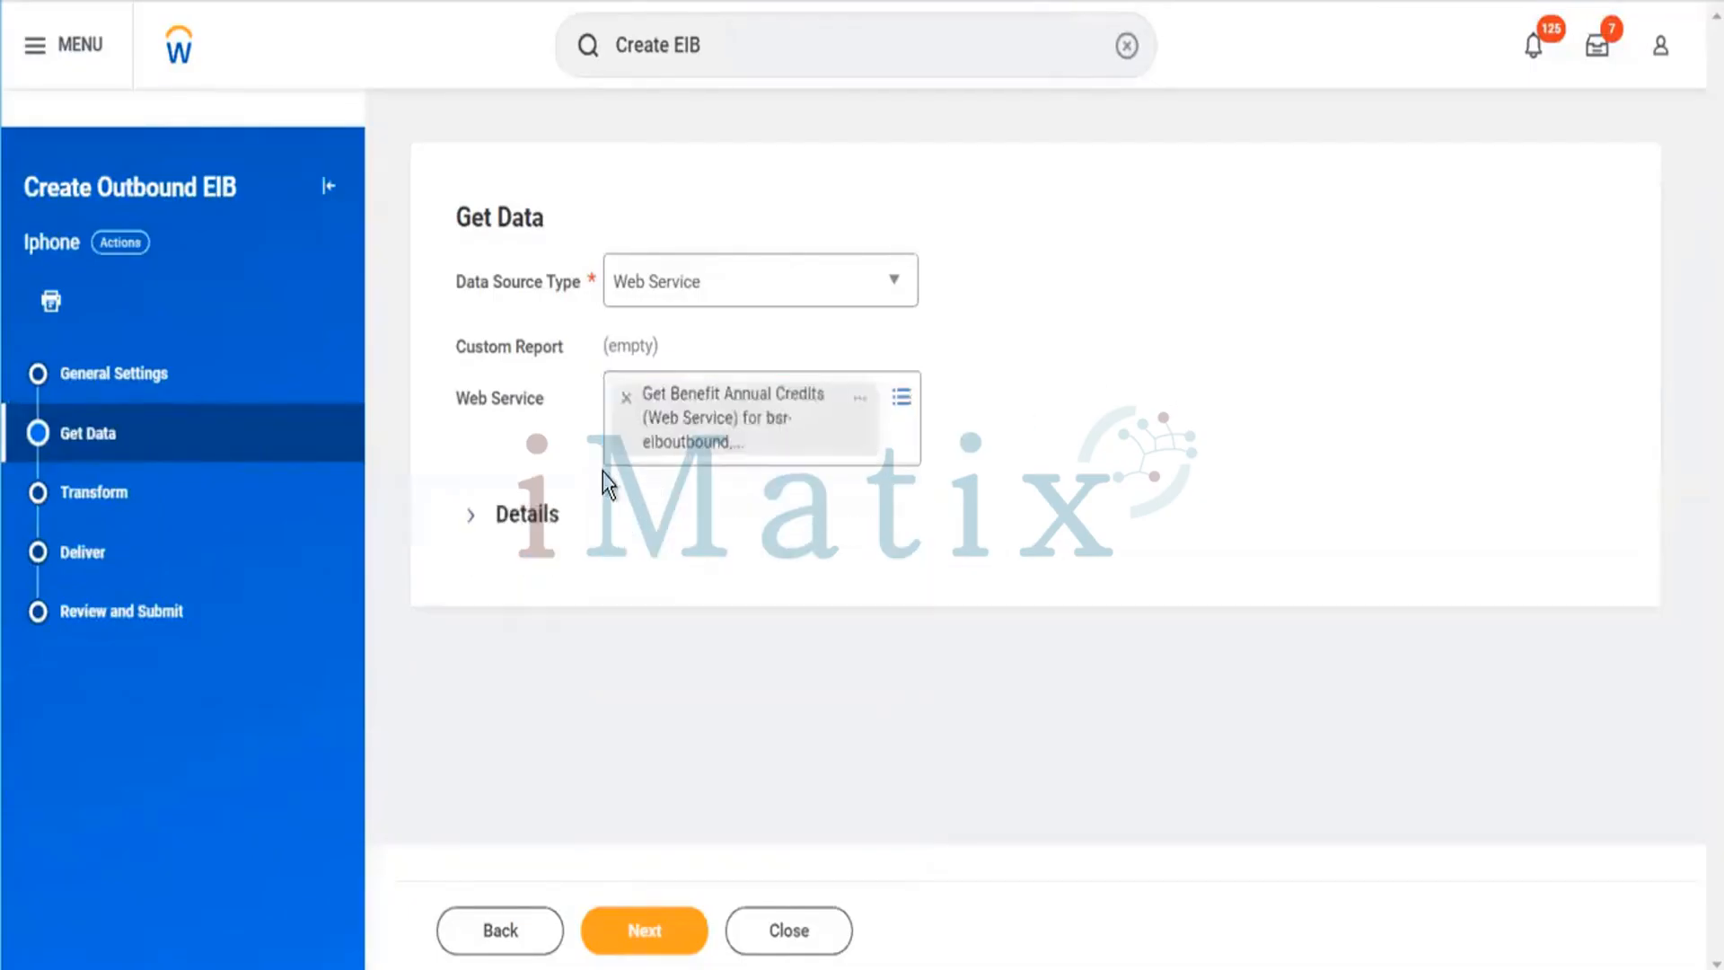
# Expand the Get Data details and continue to the Transform step.
pyautogui.click(530, 514)
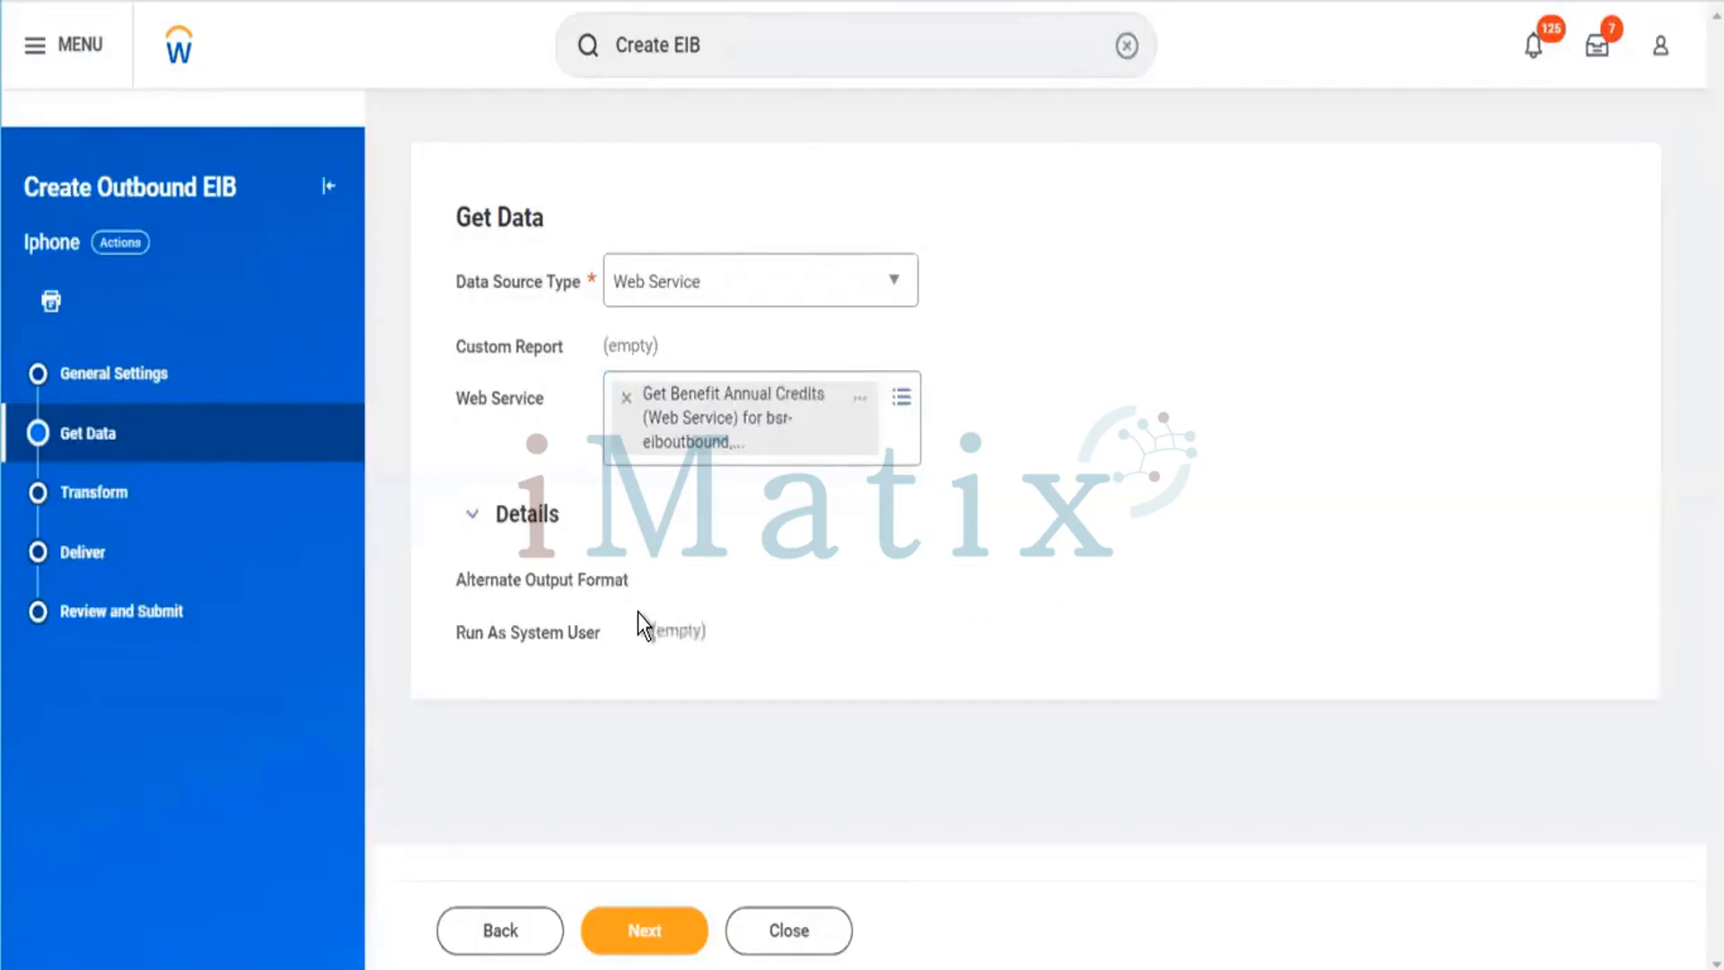
pyautogui.click(662, 924)
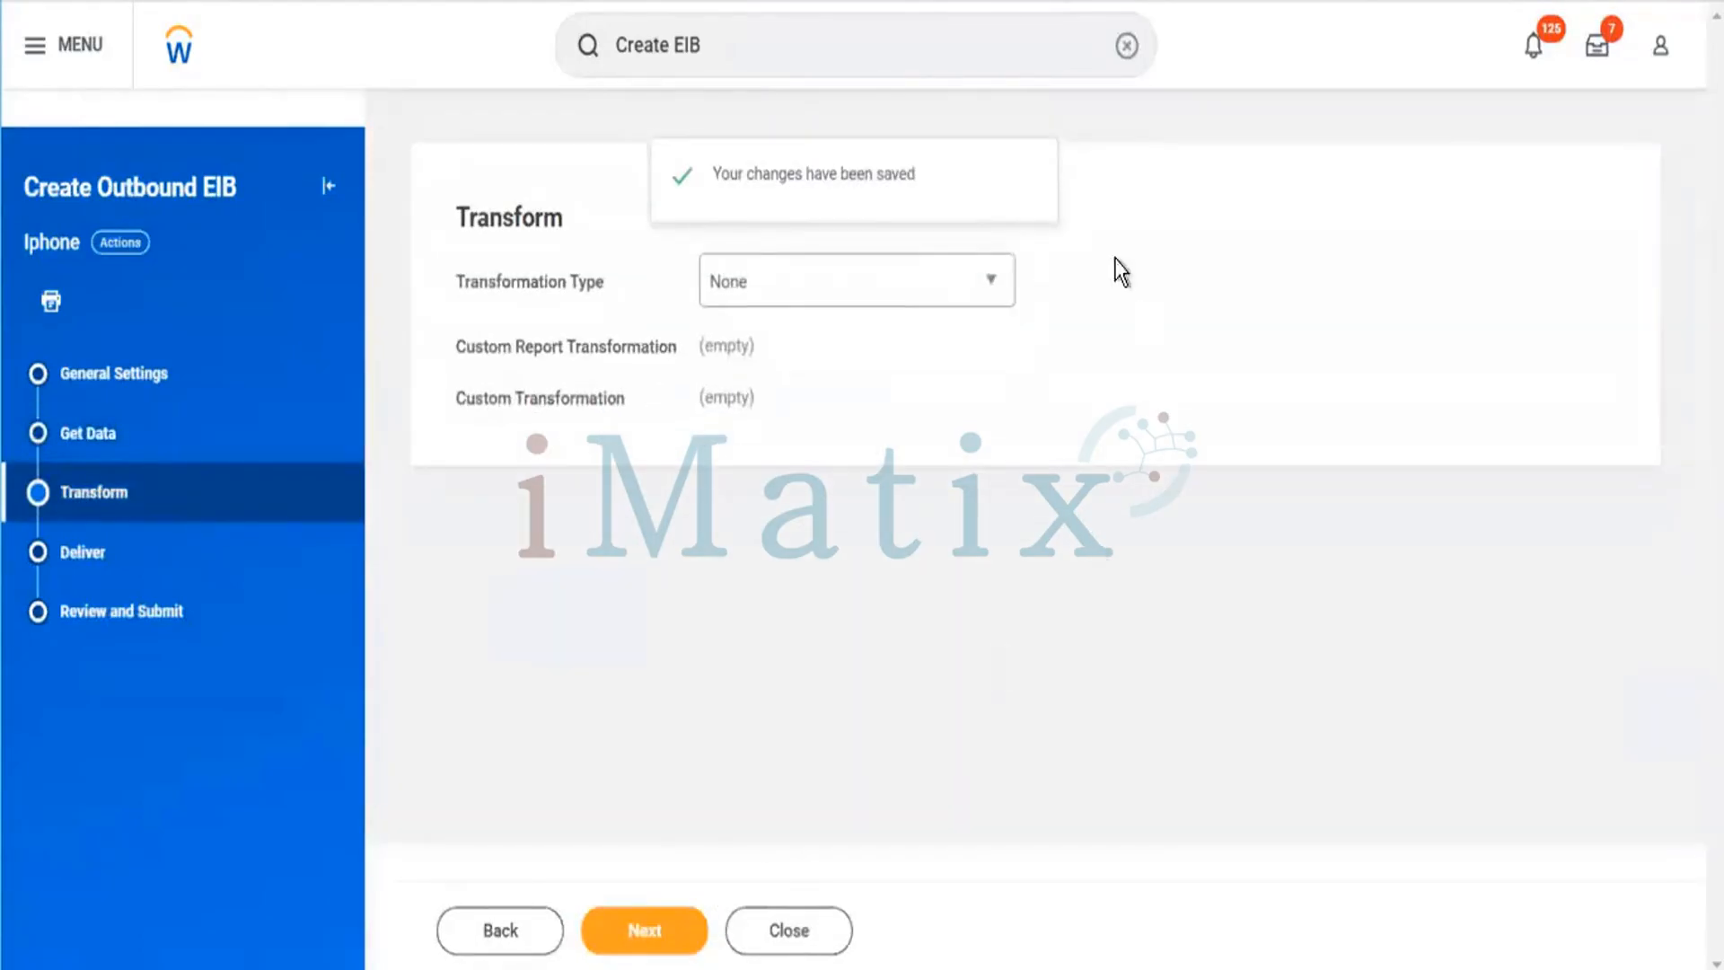
pyautogui.moveTo(441, 212); pyautogui.dragTo(615, 216)
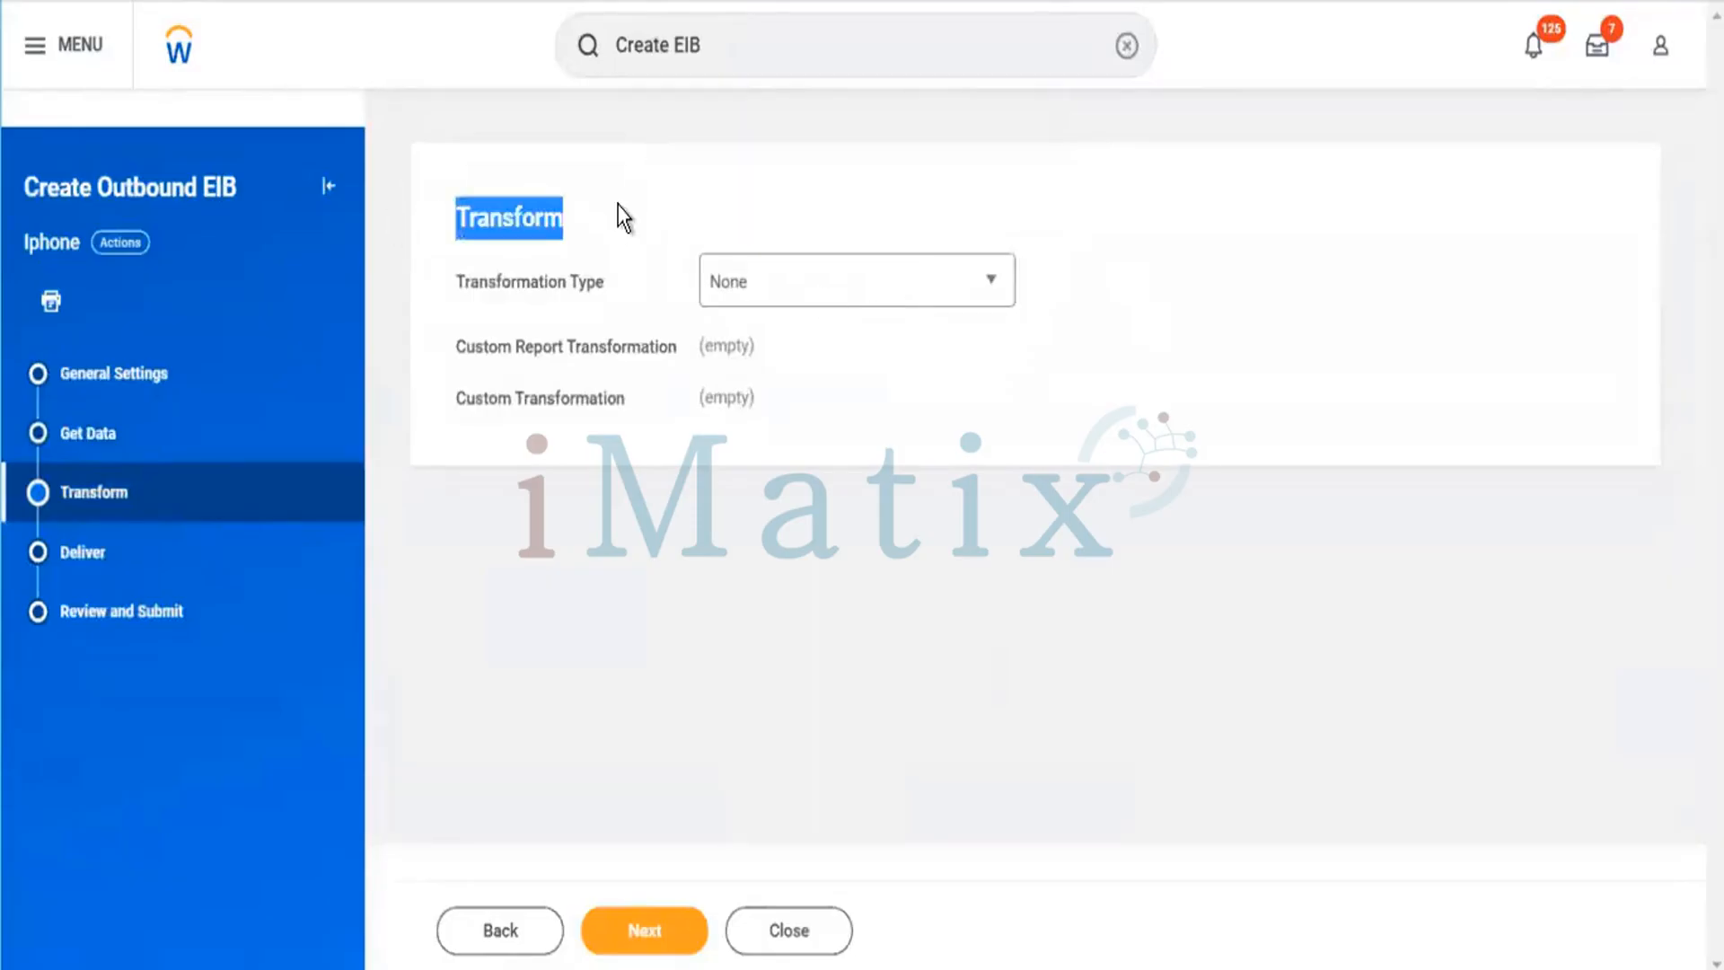
# Set the transformation type to Custom Transformation and browse the list of available custom transformations.
pyautogui.click(867, 280)
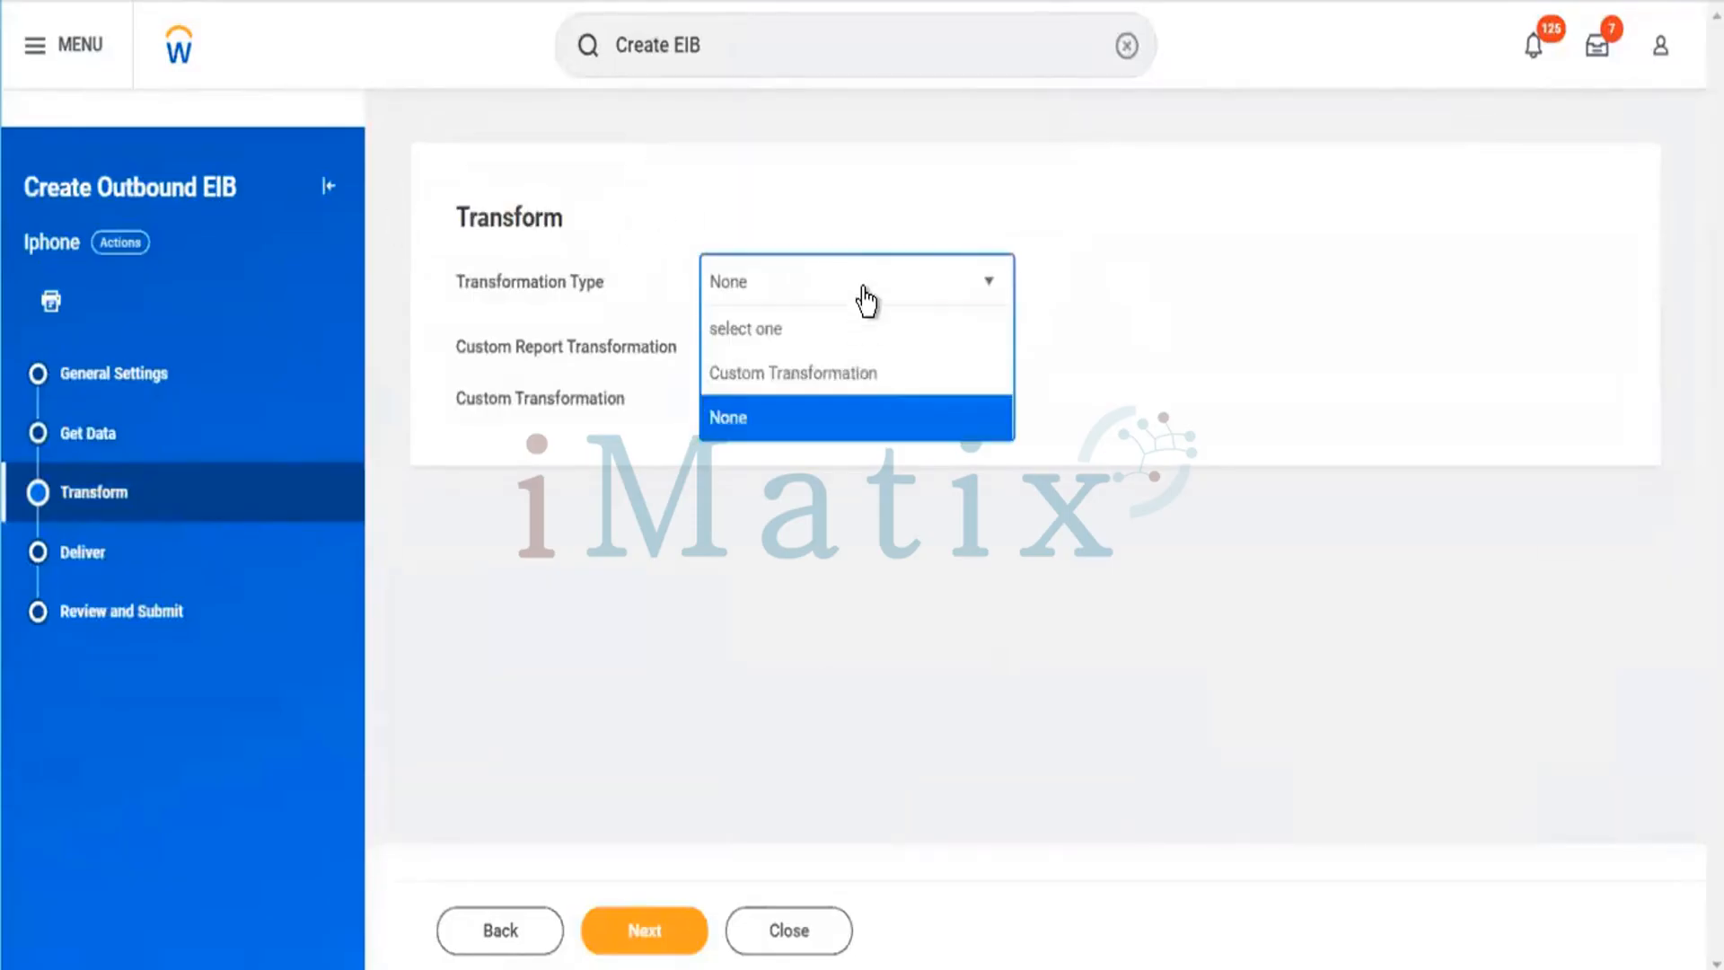
pyautogui.click(775, 377)
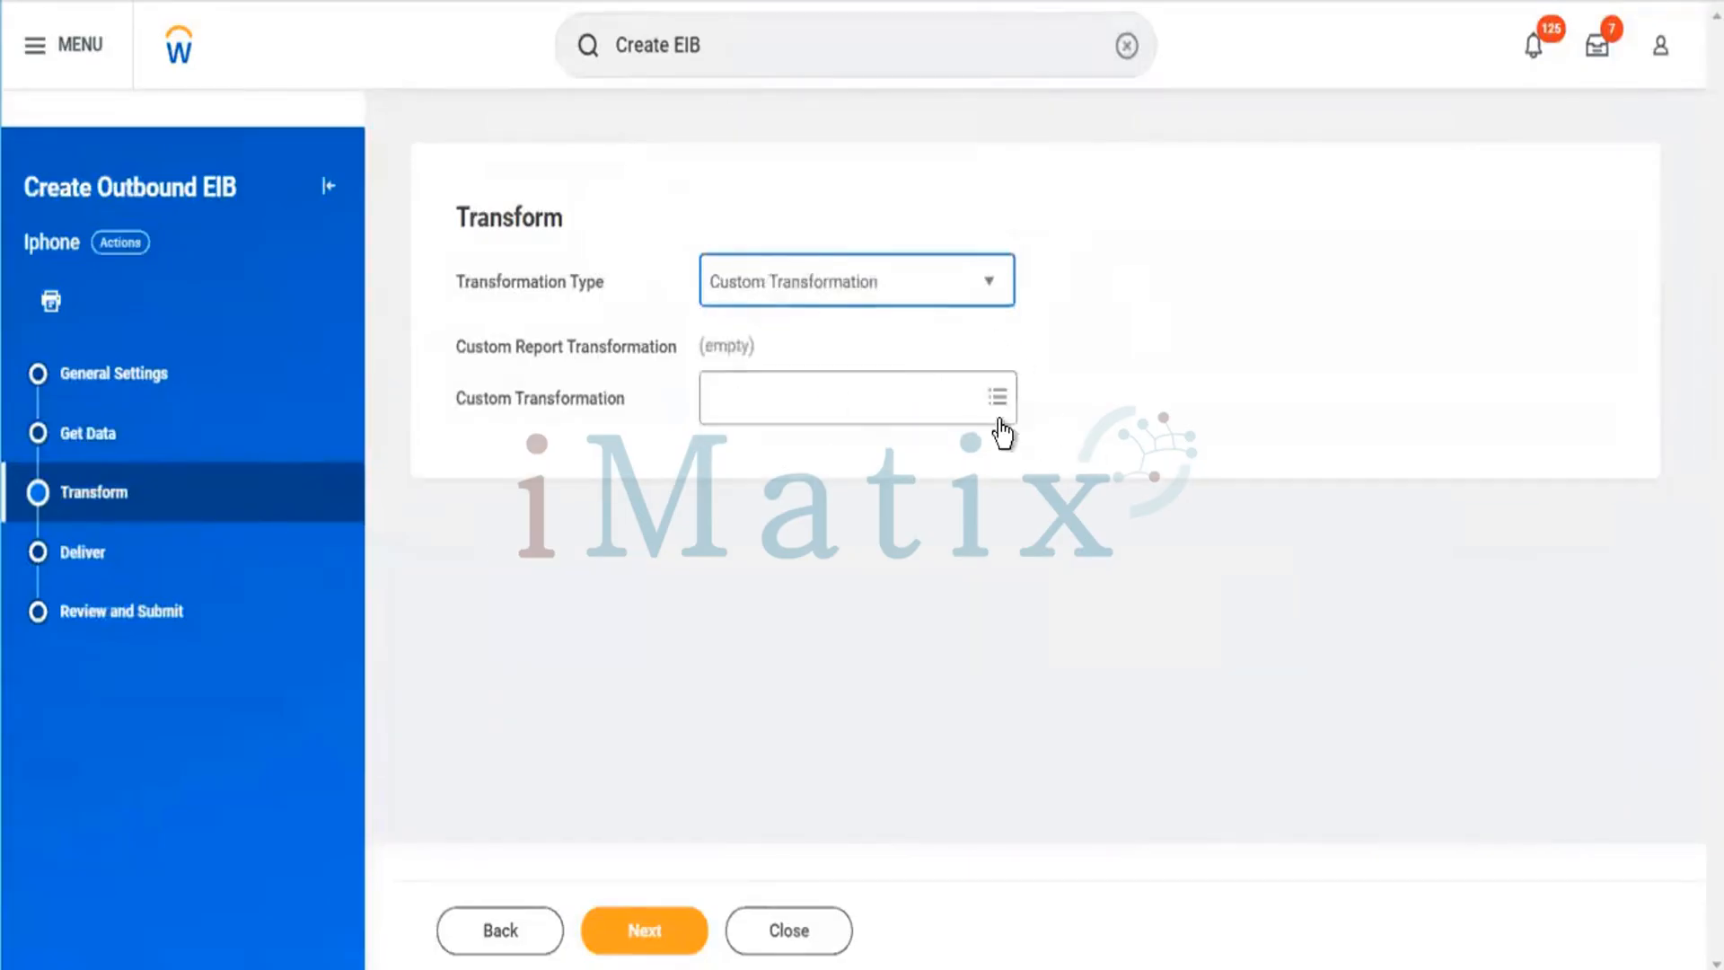
pyautogui.click(988, 418)
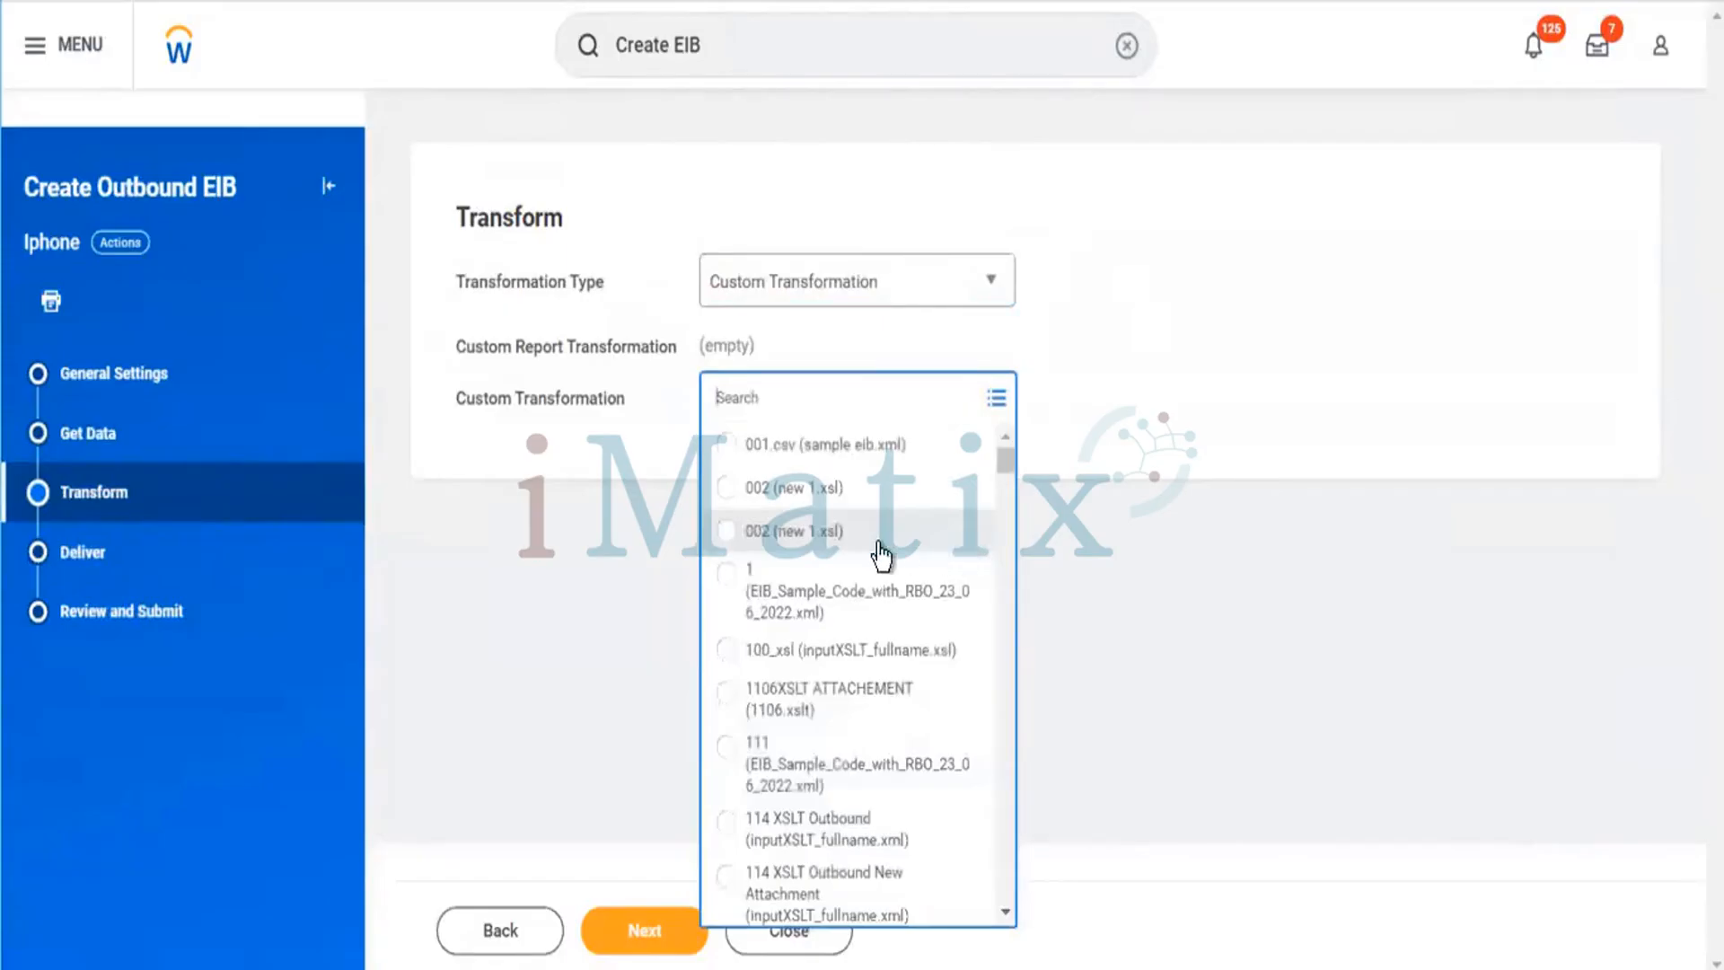
pyautogui.scroll(-5, 885, 562)
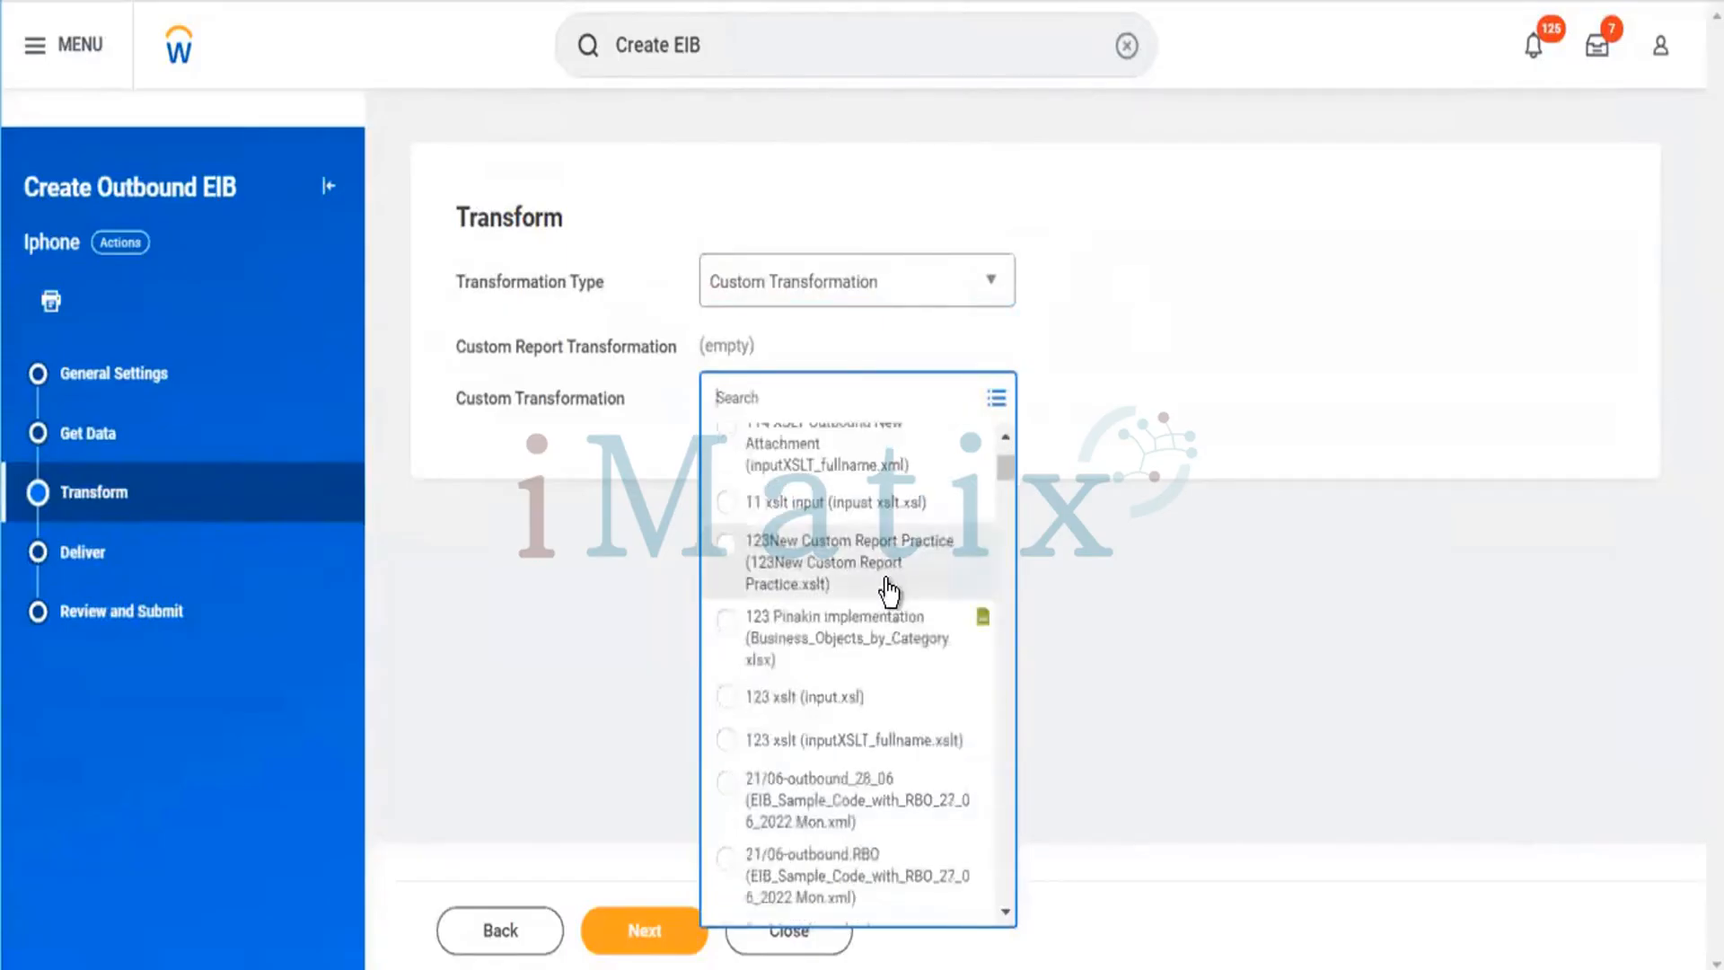
pyautogui.scroll(-5, 894, 584)
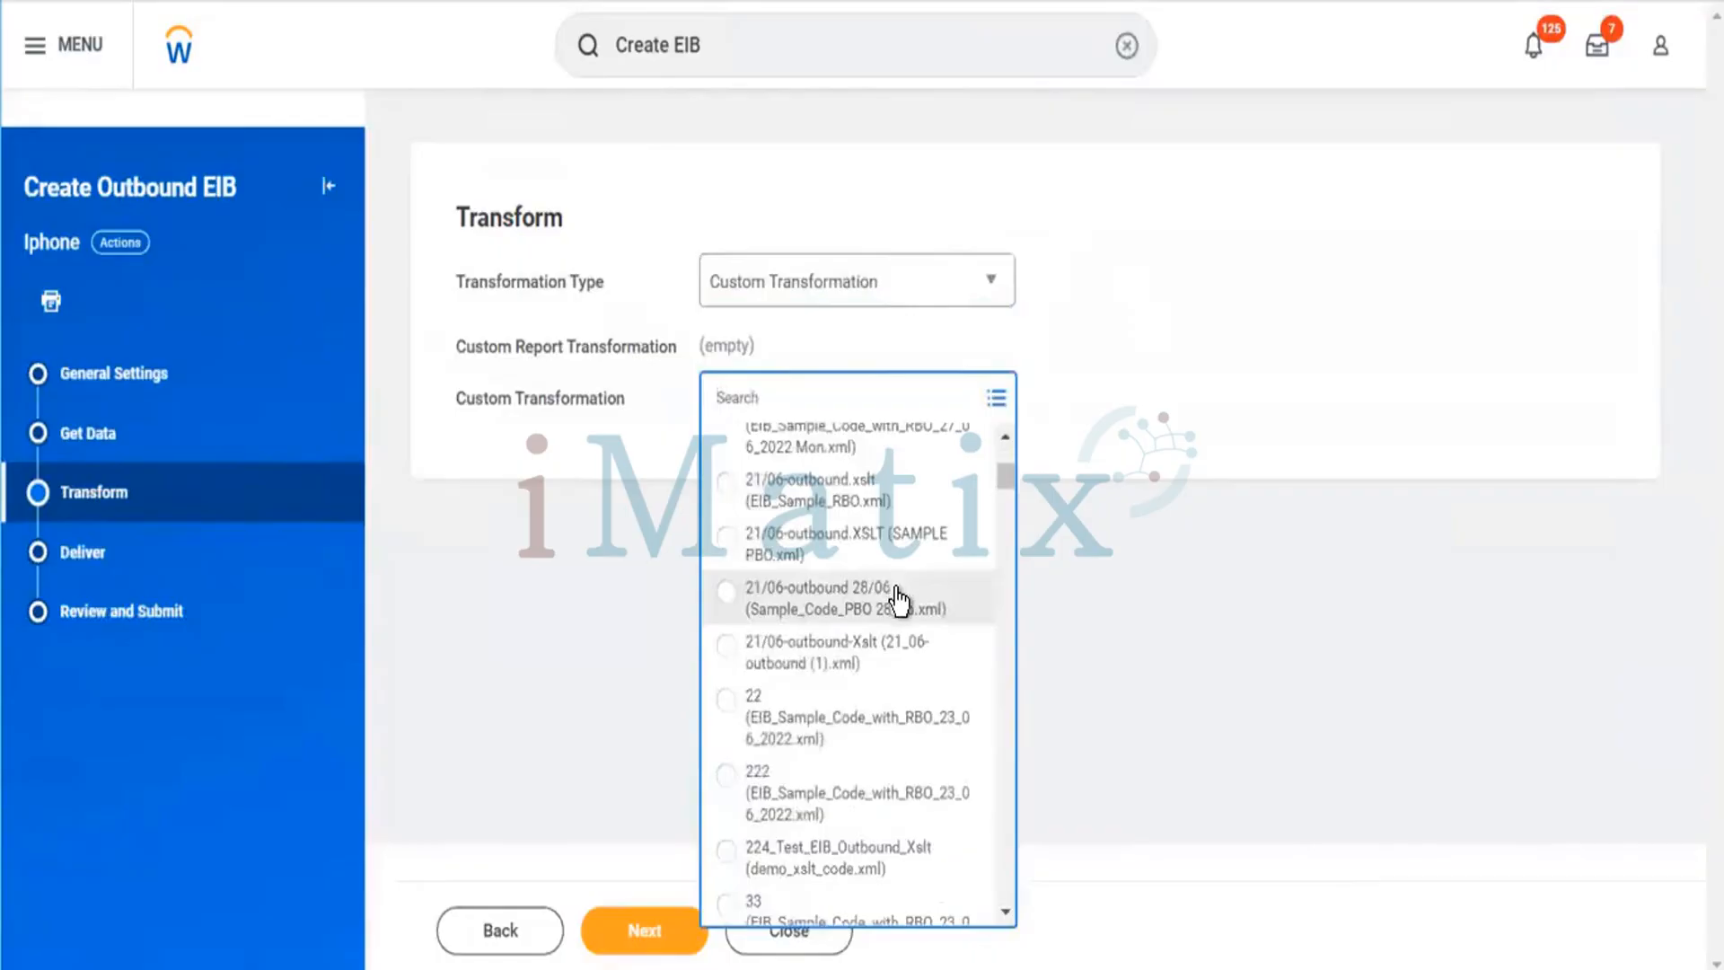
pyautogui.scroll(-5, 896, 596)
pyautogui.scroll(2, 898, 610)
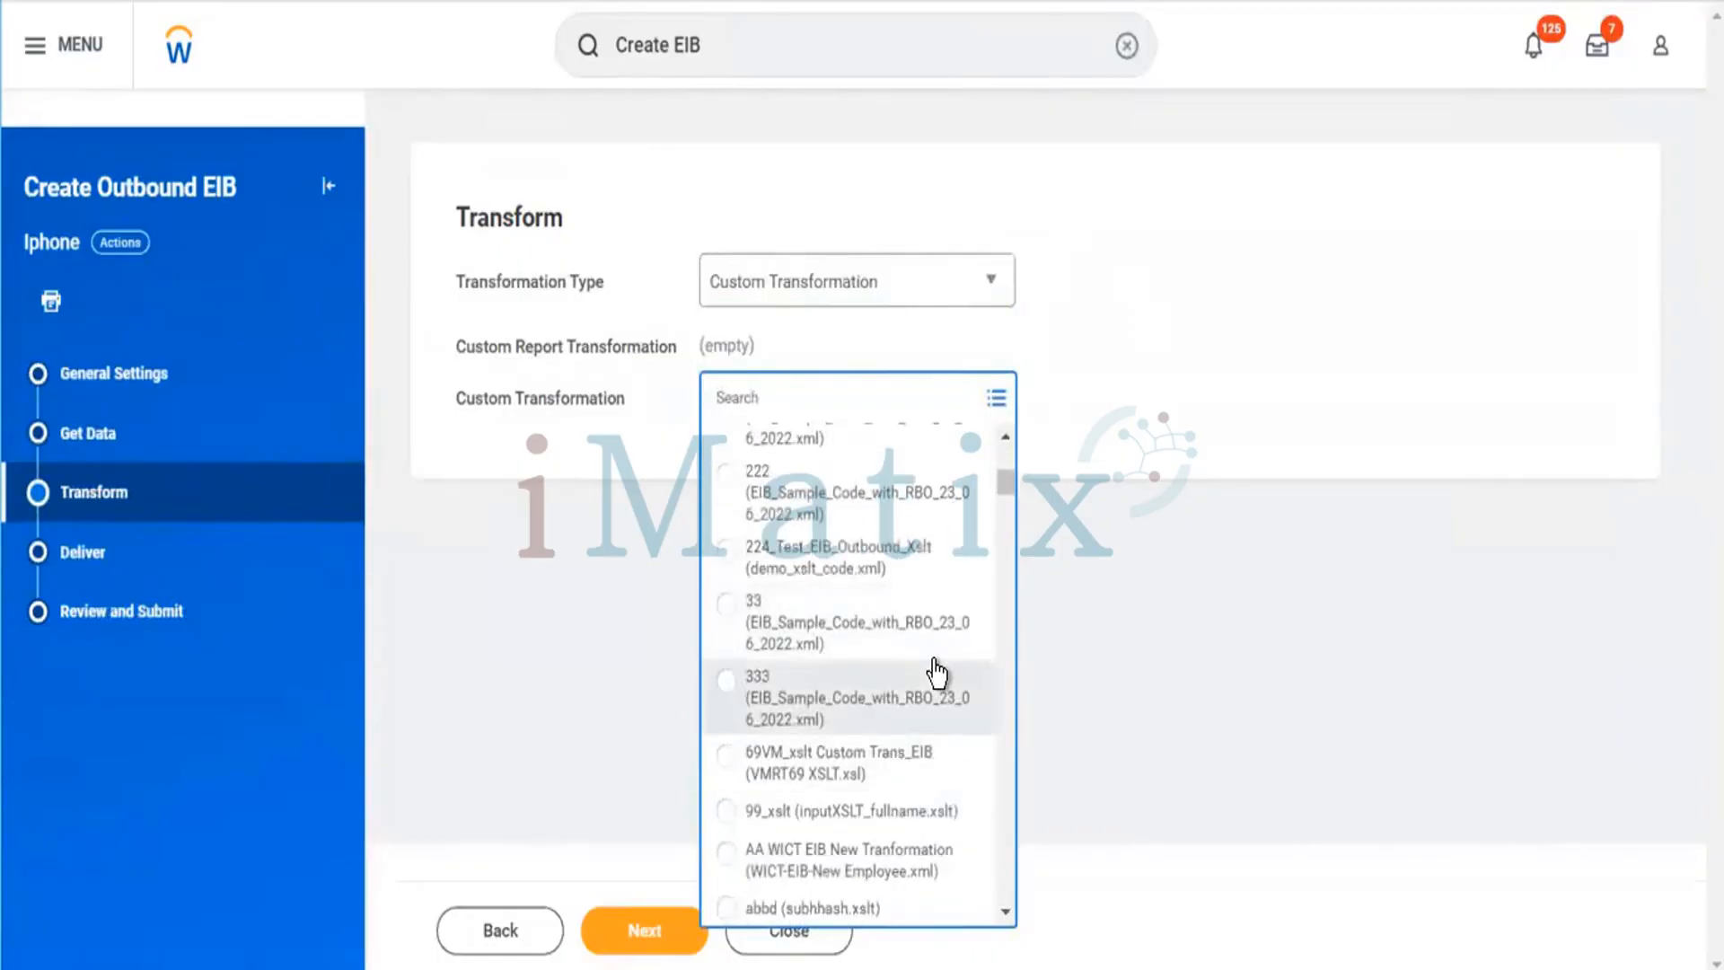
pyautogui.scroll(-10, 935, 665)
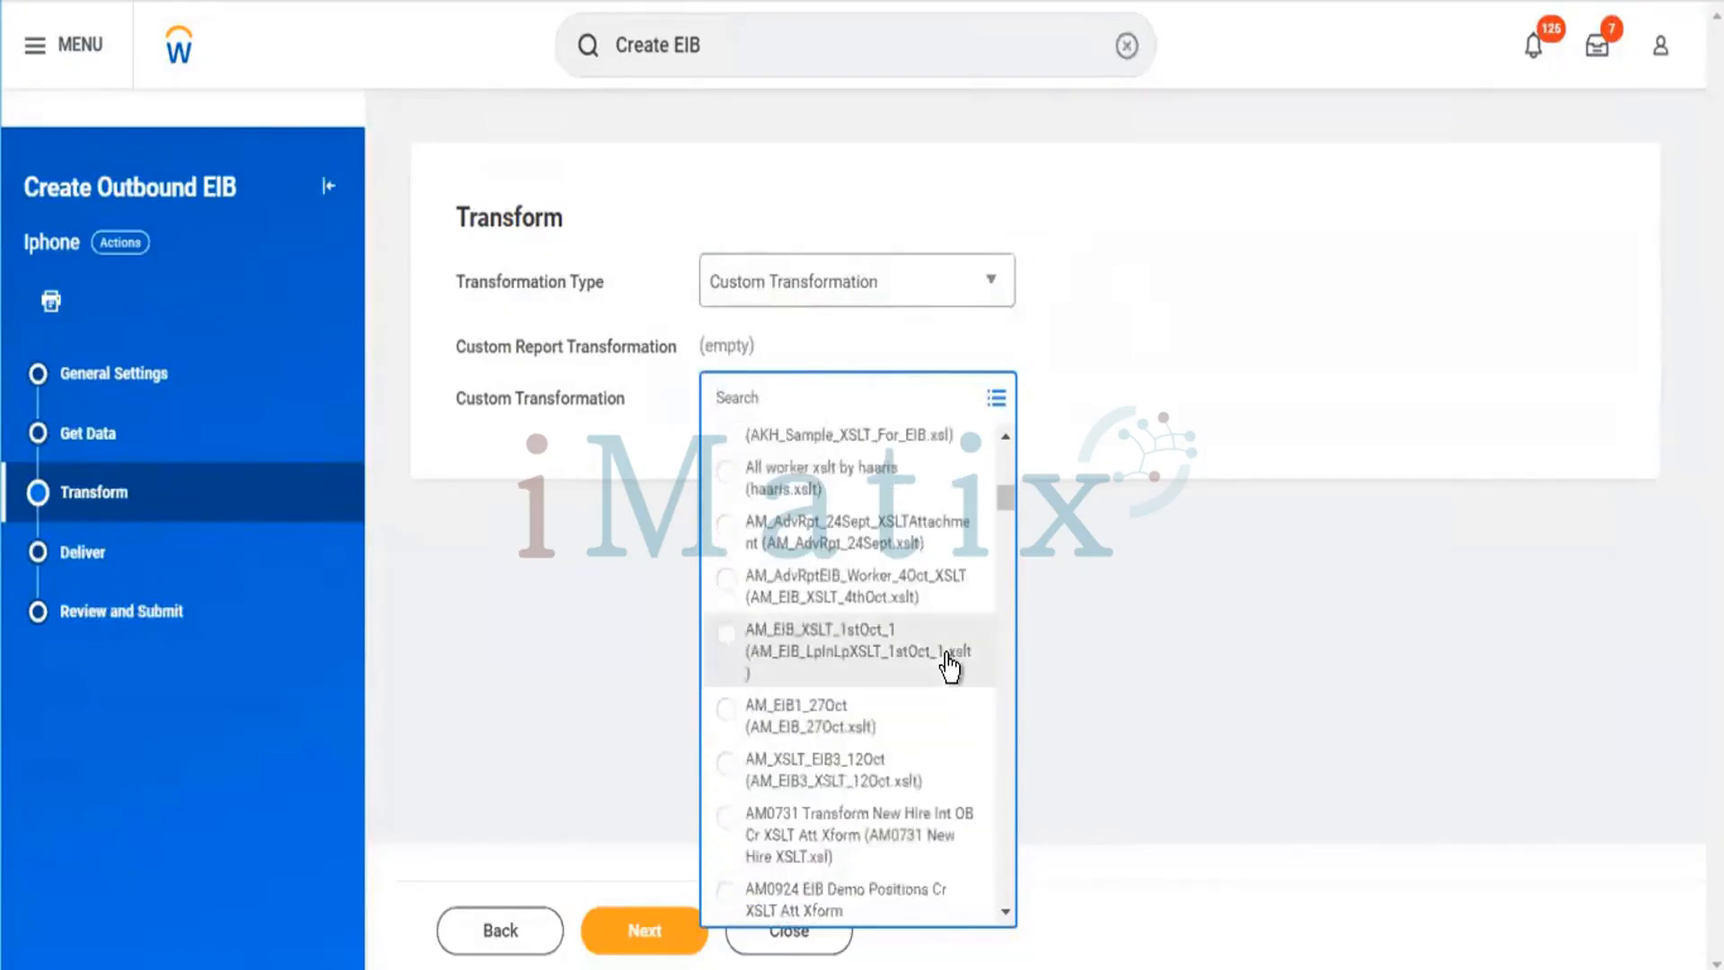
pyautogui.scroll(-3, 947, 656)
pyautogui.scroll(-5, 952, 666)
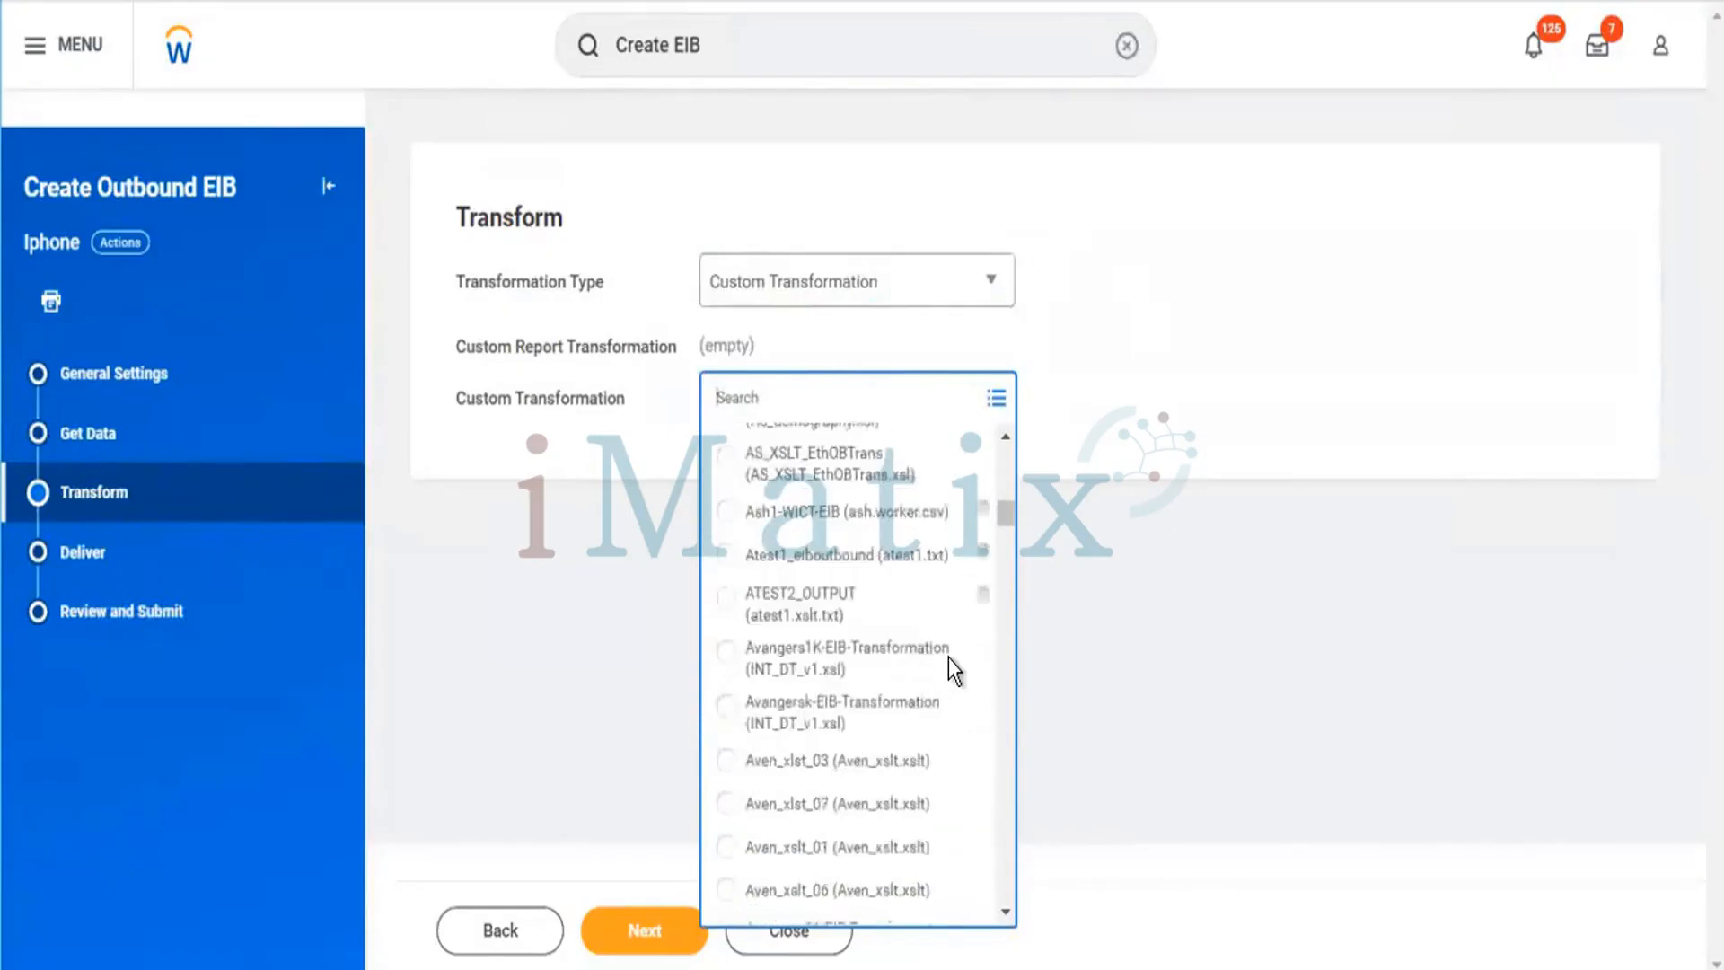
pyautogui.scroll(-3, 952, 666)
pyautogui.scroll(-5, 951, 666)
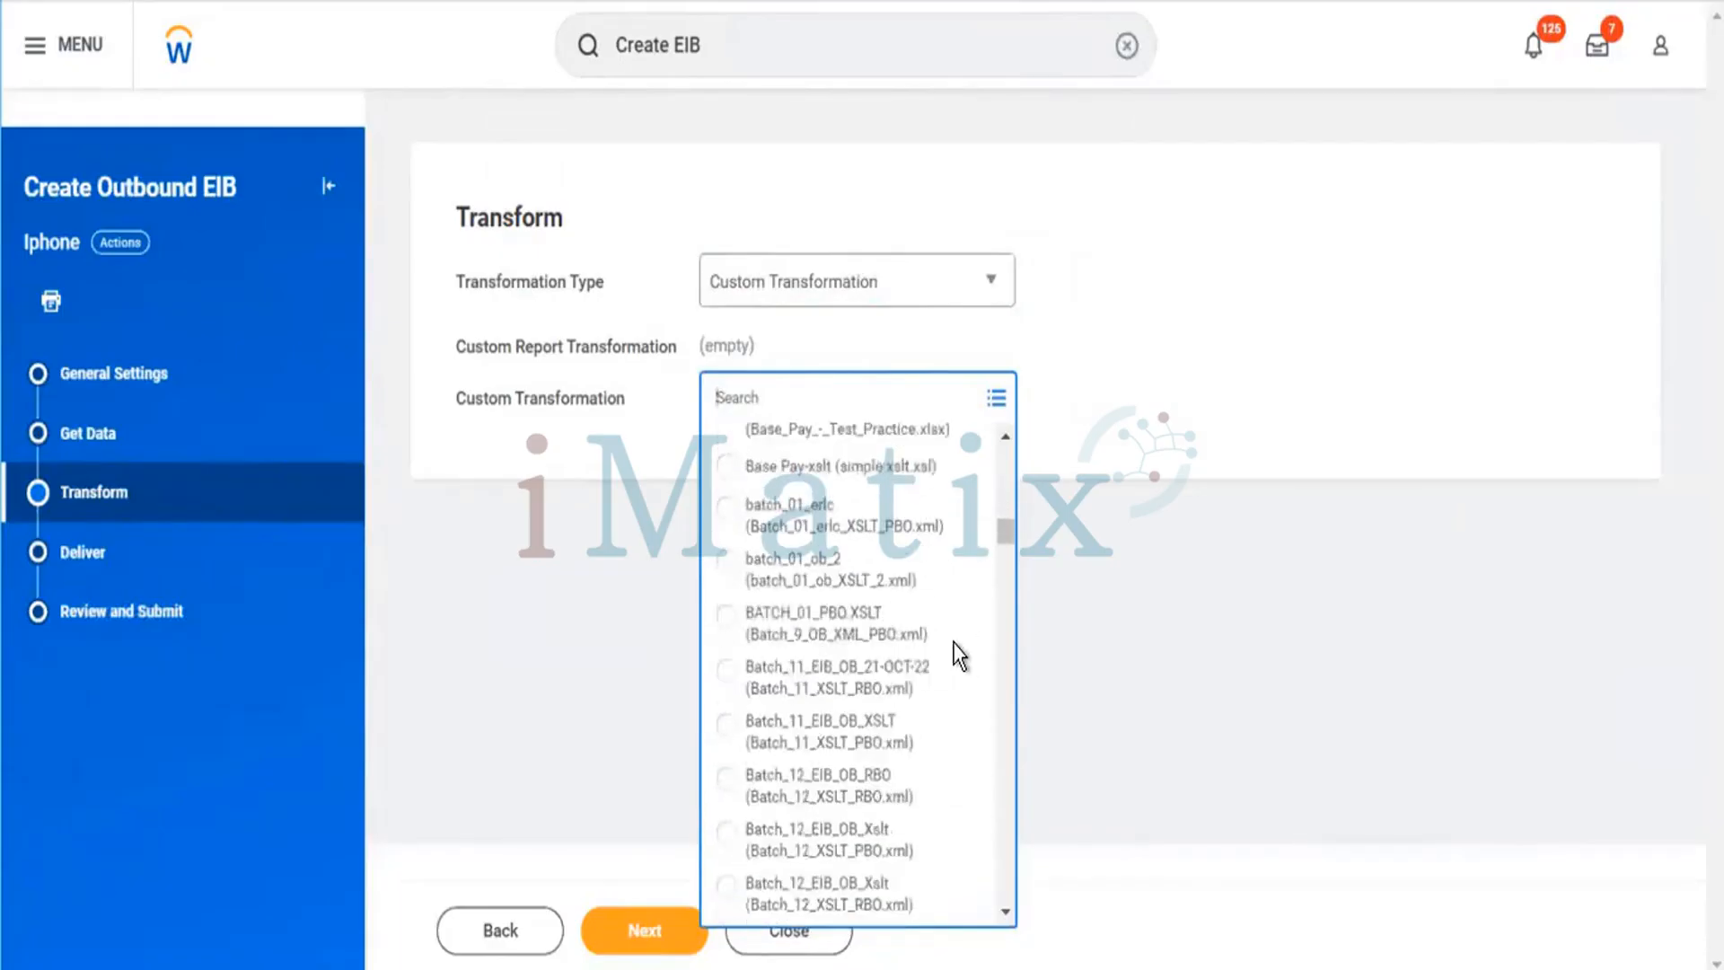
pyautogui.scroll(-10, 959, 655)
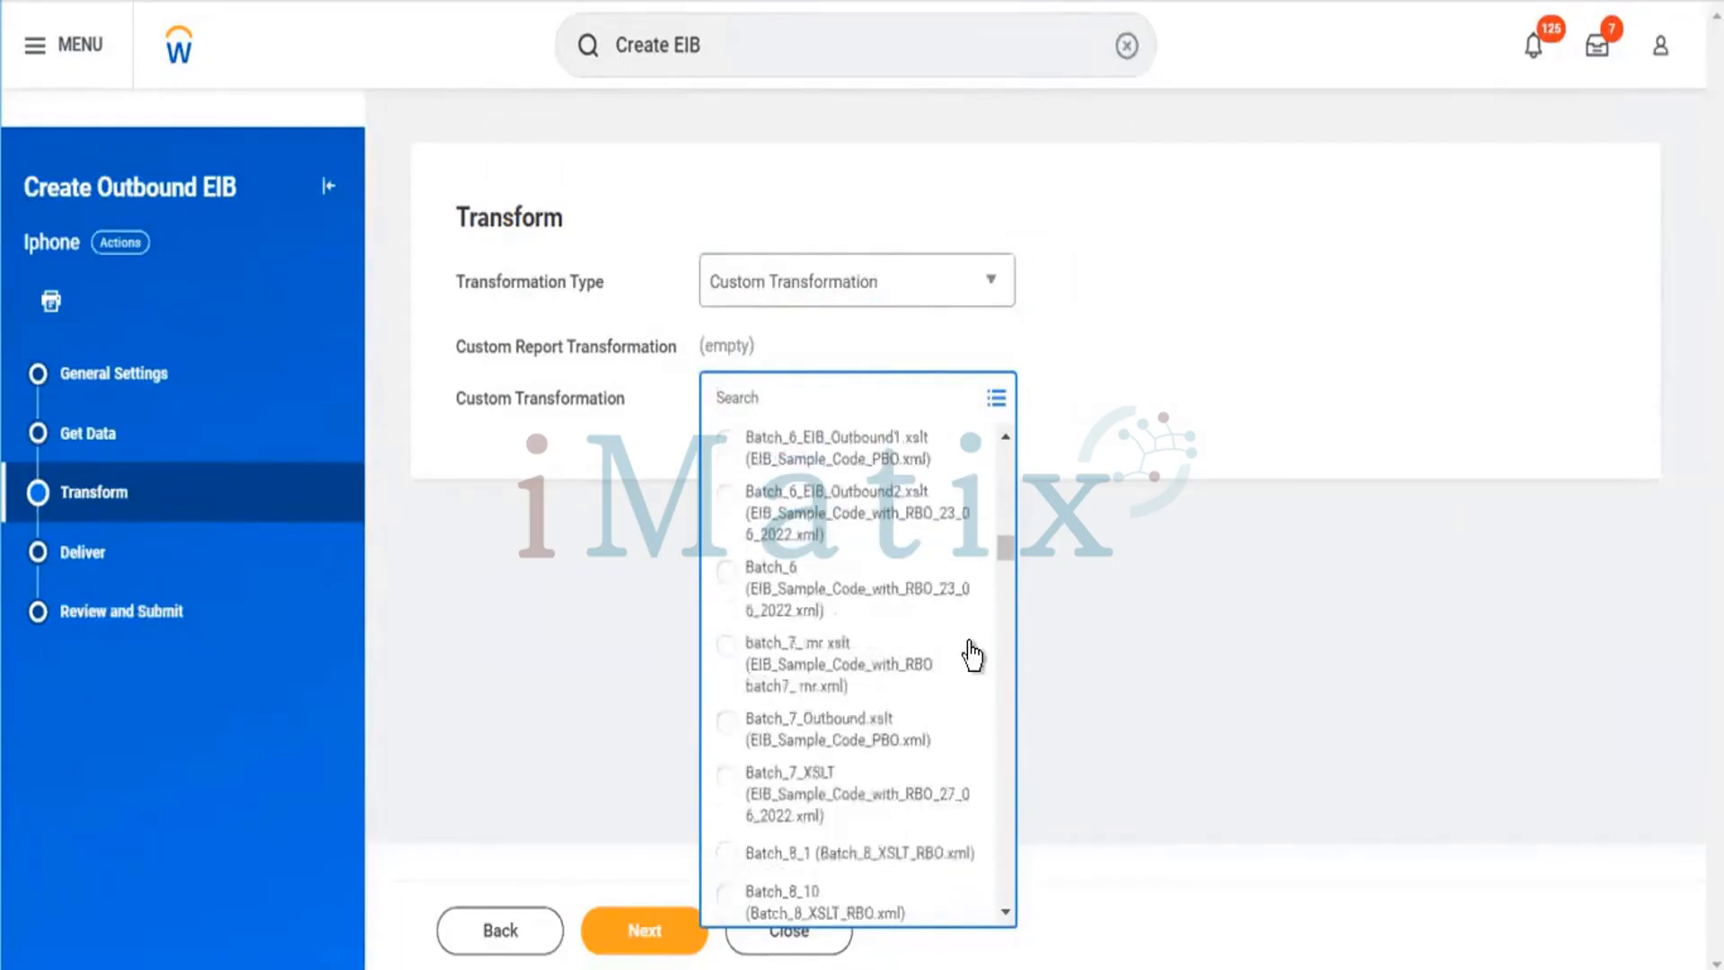
pyautogui.scroll(-10, 969, 644)
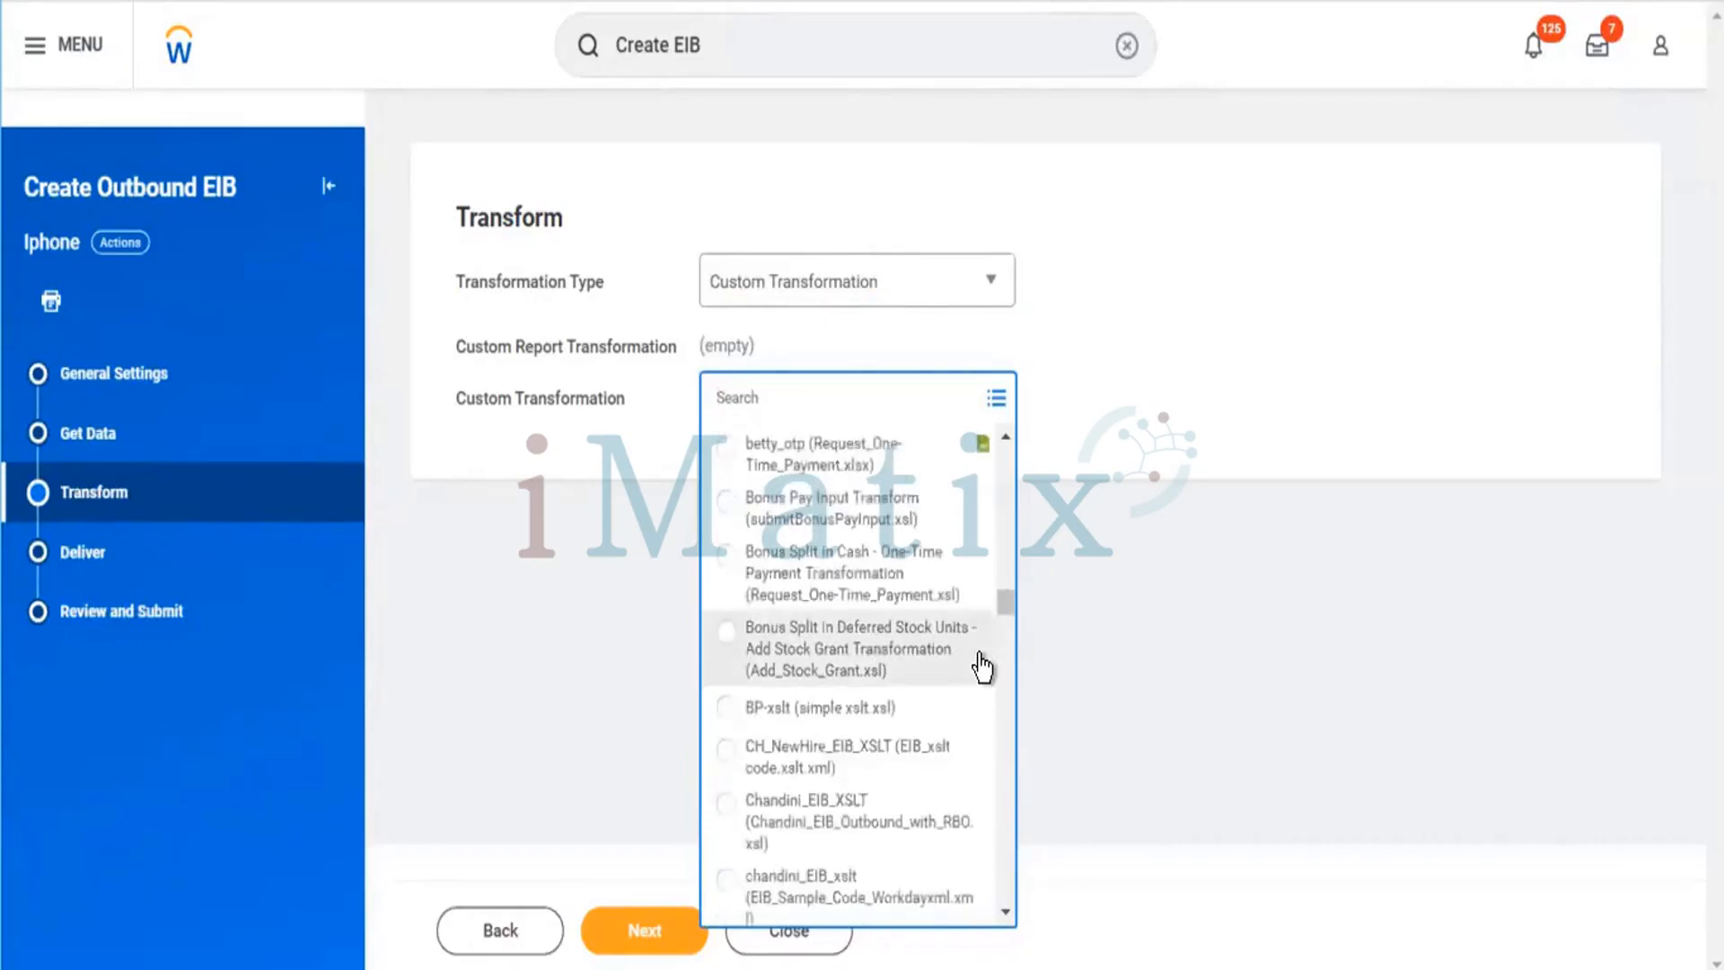
pyautogui.scroll(-5, 981, 664)
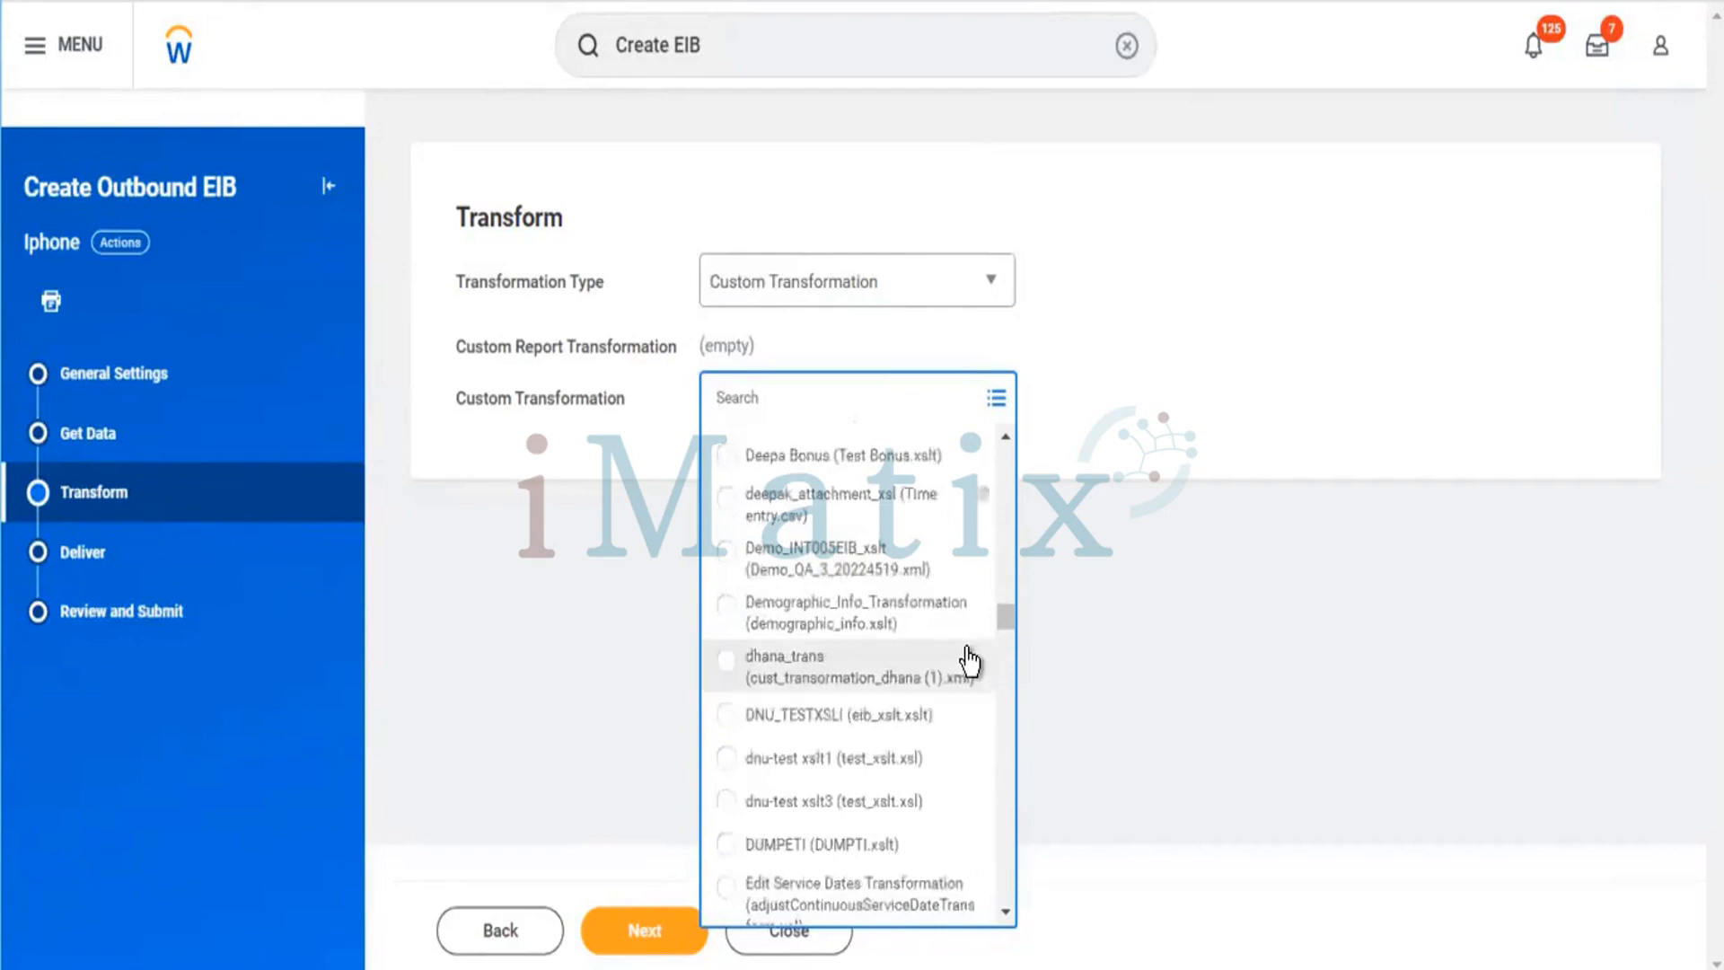
pyautogui.scroll(-5, 970, 665)
pyautogui.scroll(-3, 965, 674)
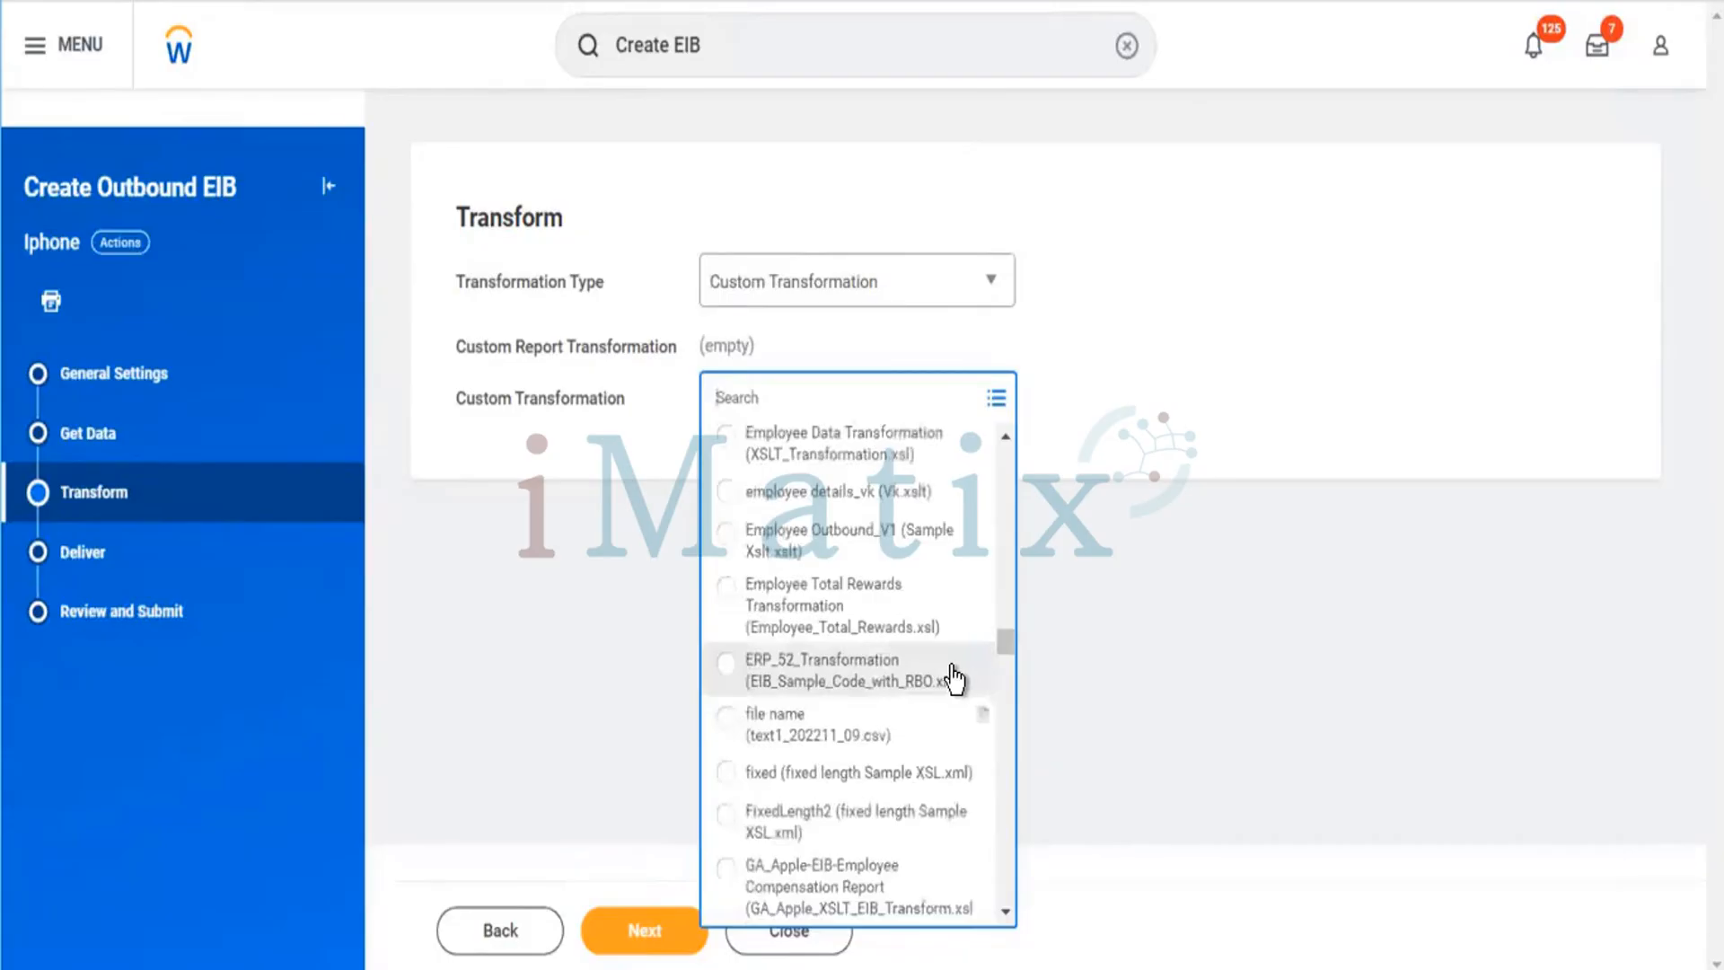
pyautogui.scroll(-6, 959, 700)
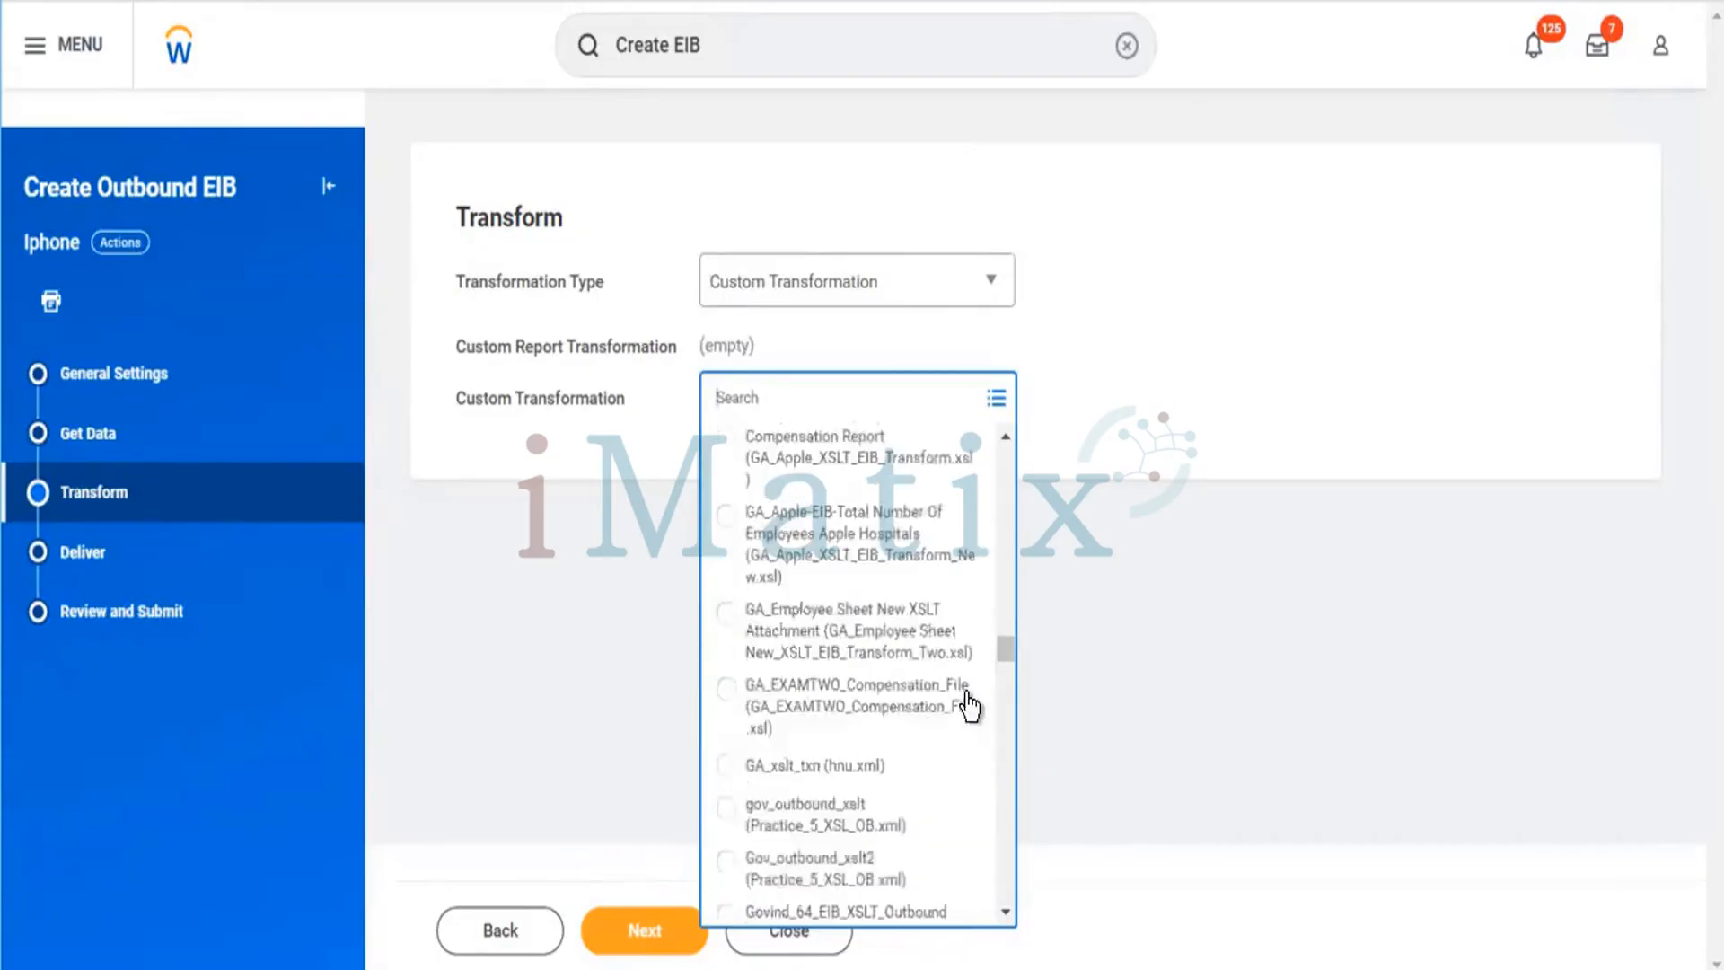
pyautogui.scroll(-10, 969, 705)
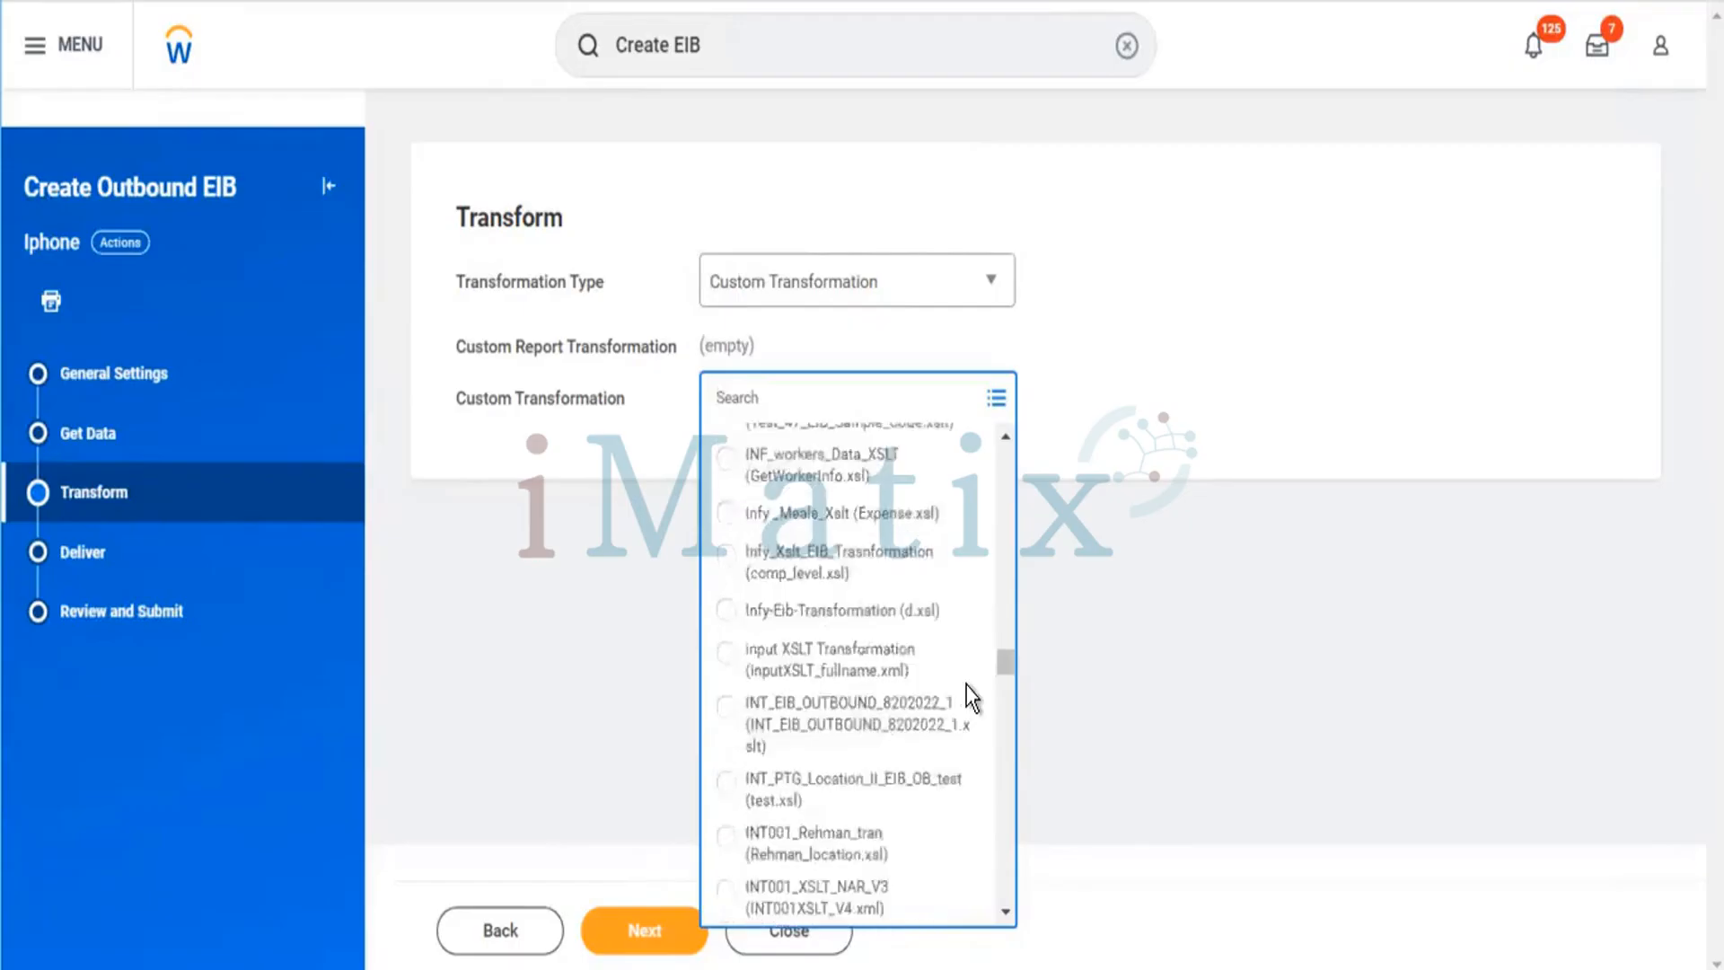
pyautogui.scroll(-4, 943, 686)
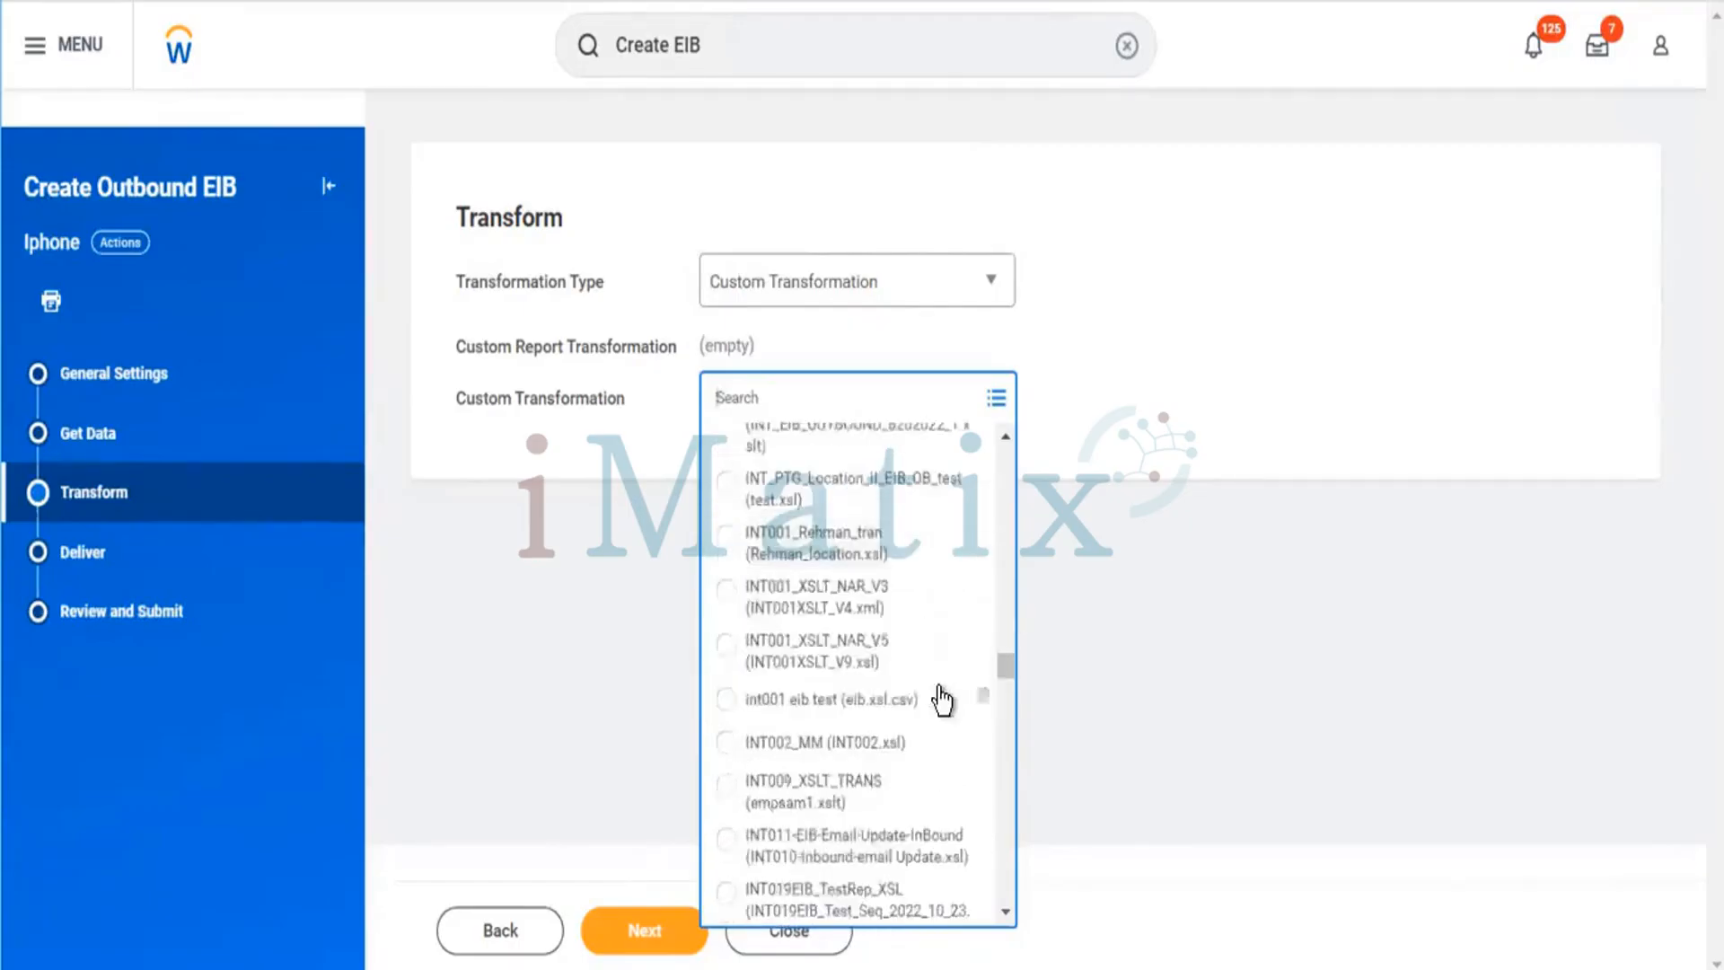
pyautogui.scroll(-10, 941, 699)
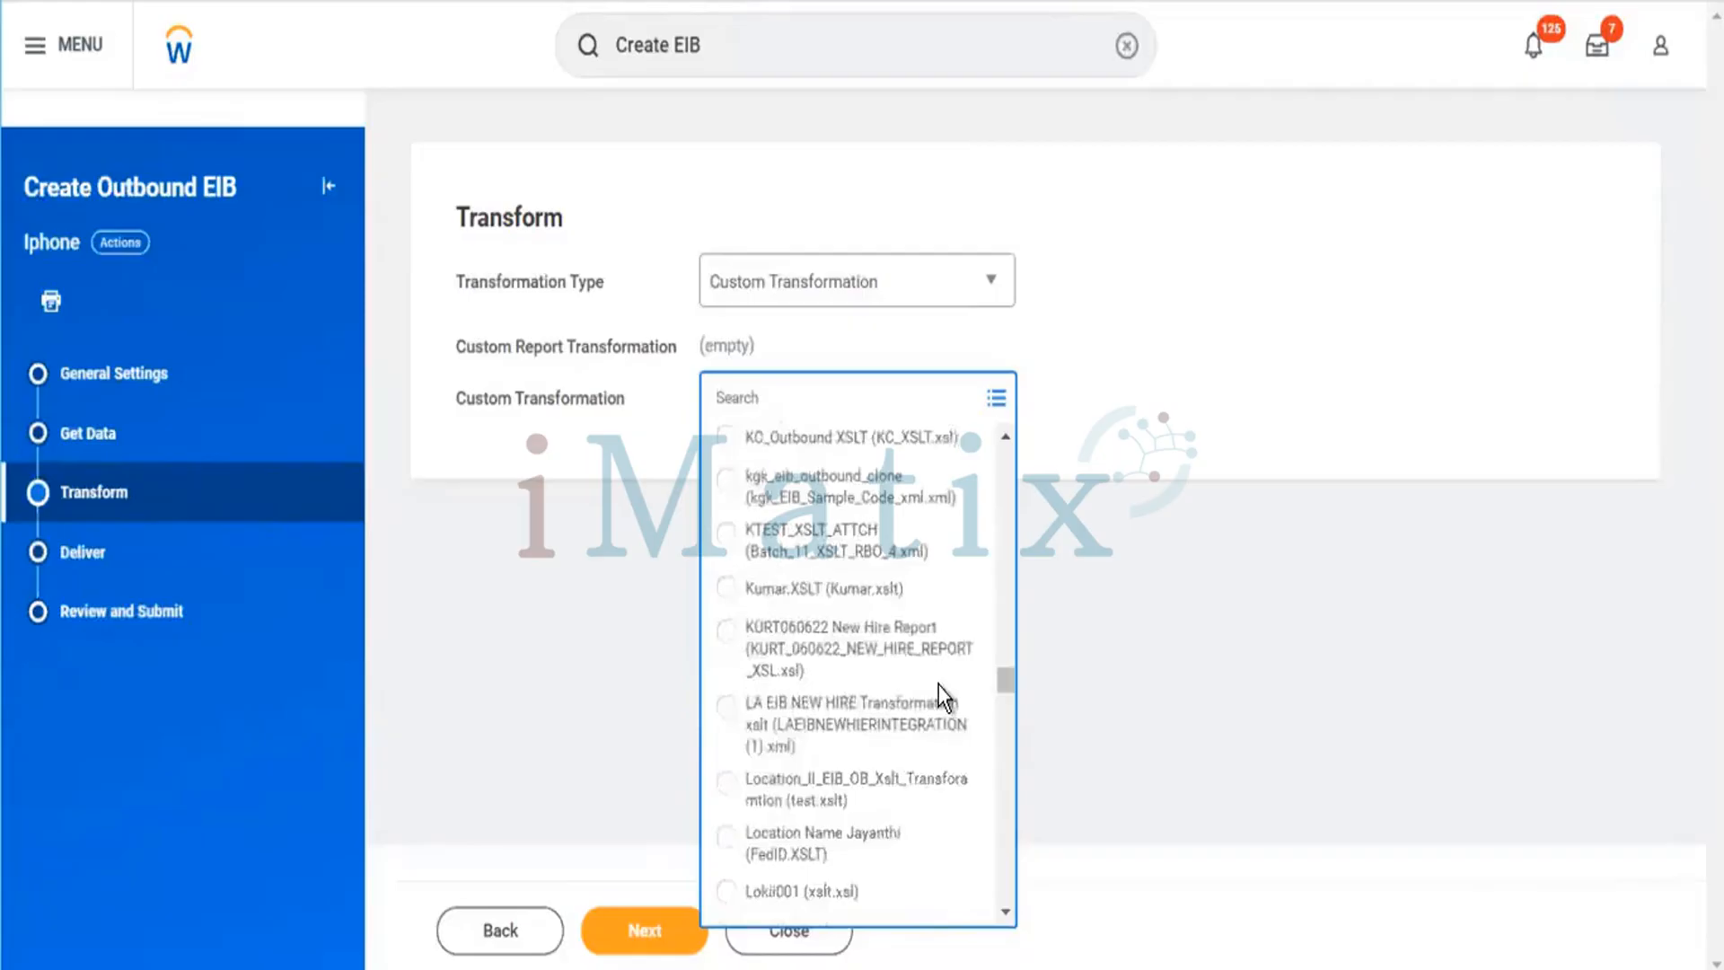
pyautogui.scroll(-5, 940, 696)
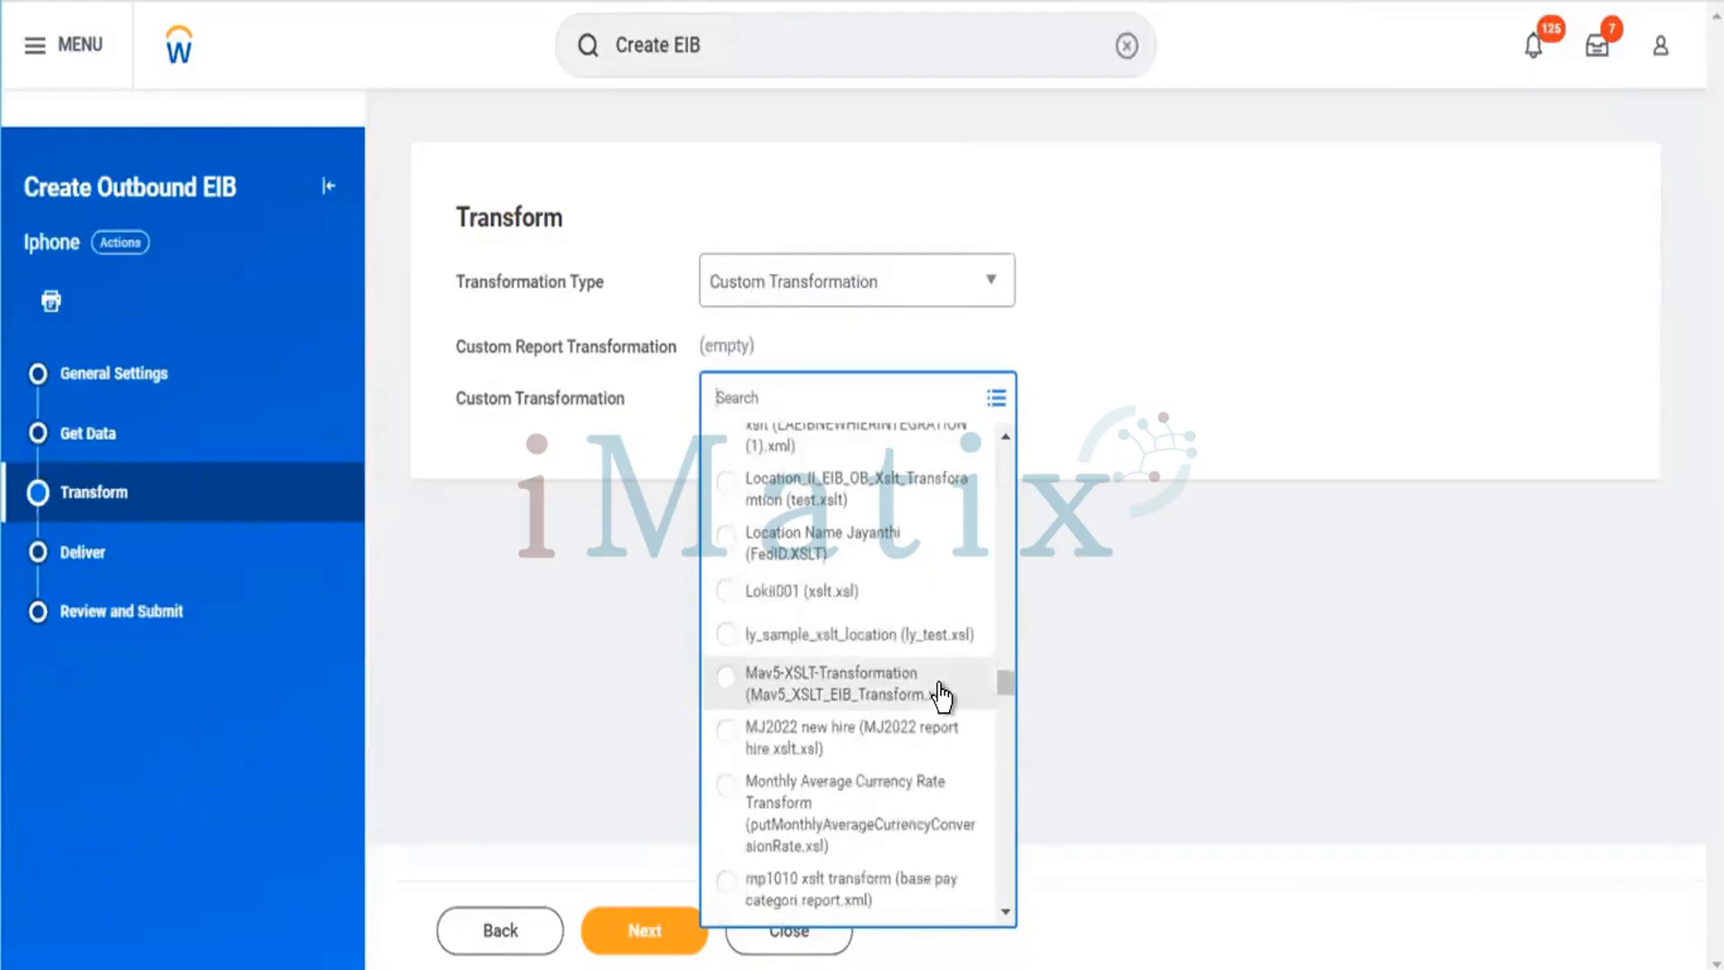
pyautogui.scroll(-5, 939, 687)
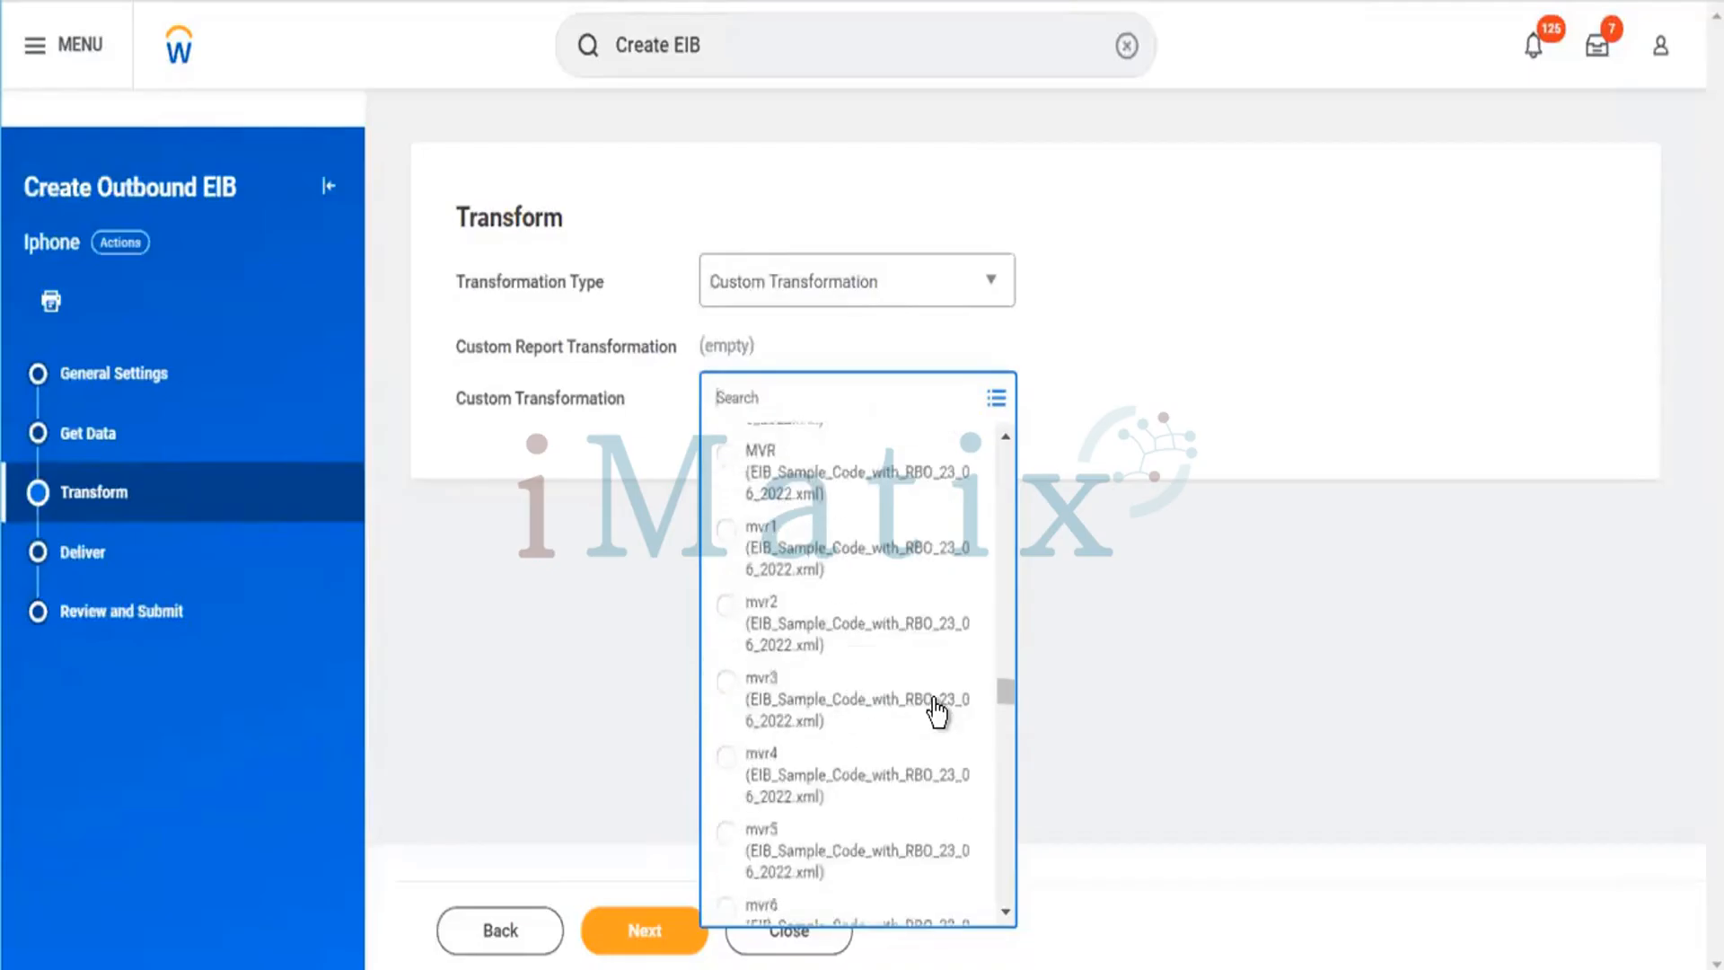
pyautogui.scroll(-10, 934, 709)
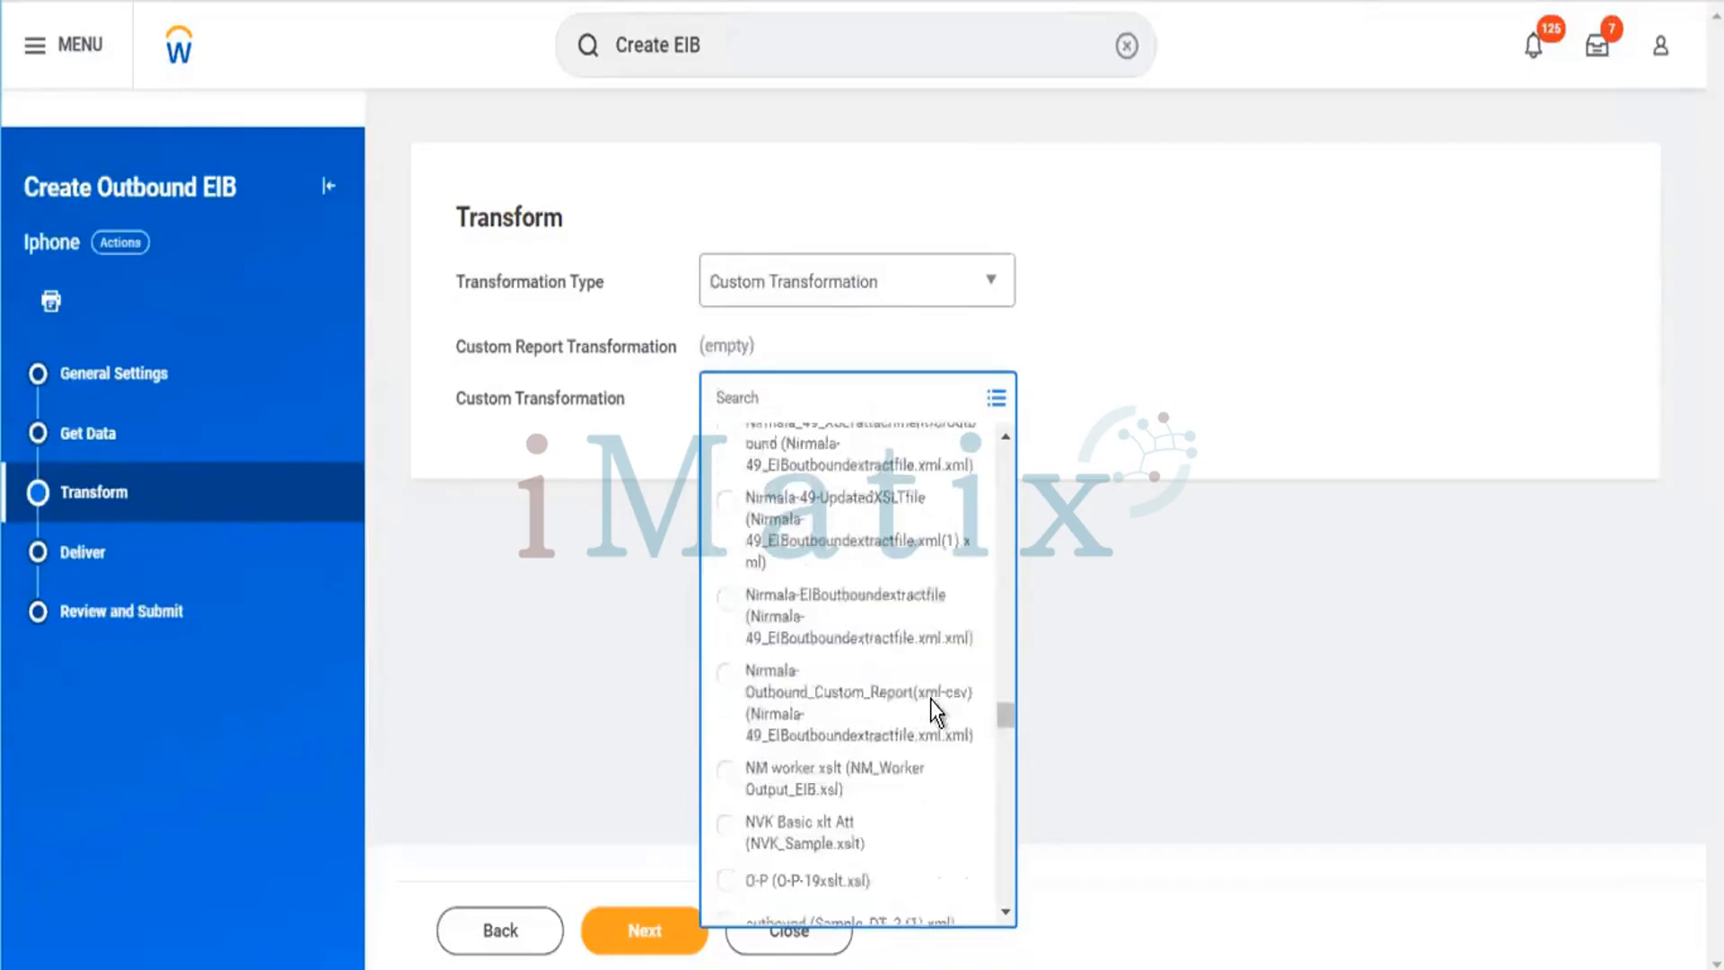
# Pick XSLT_Transformation_vani (XSLT_Transformation.xsl) as the custom transformation.
pyautogui.scroll(-10, 928, 702)
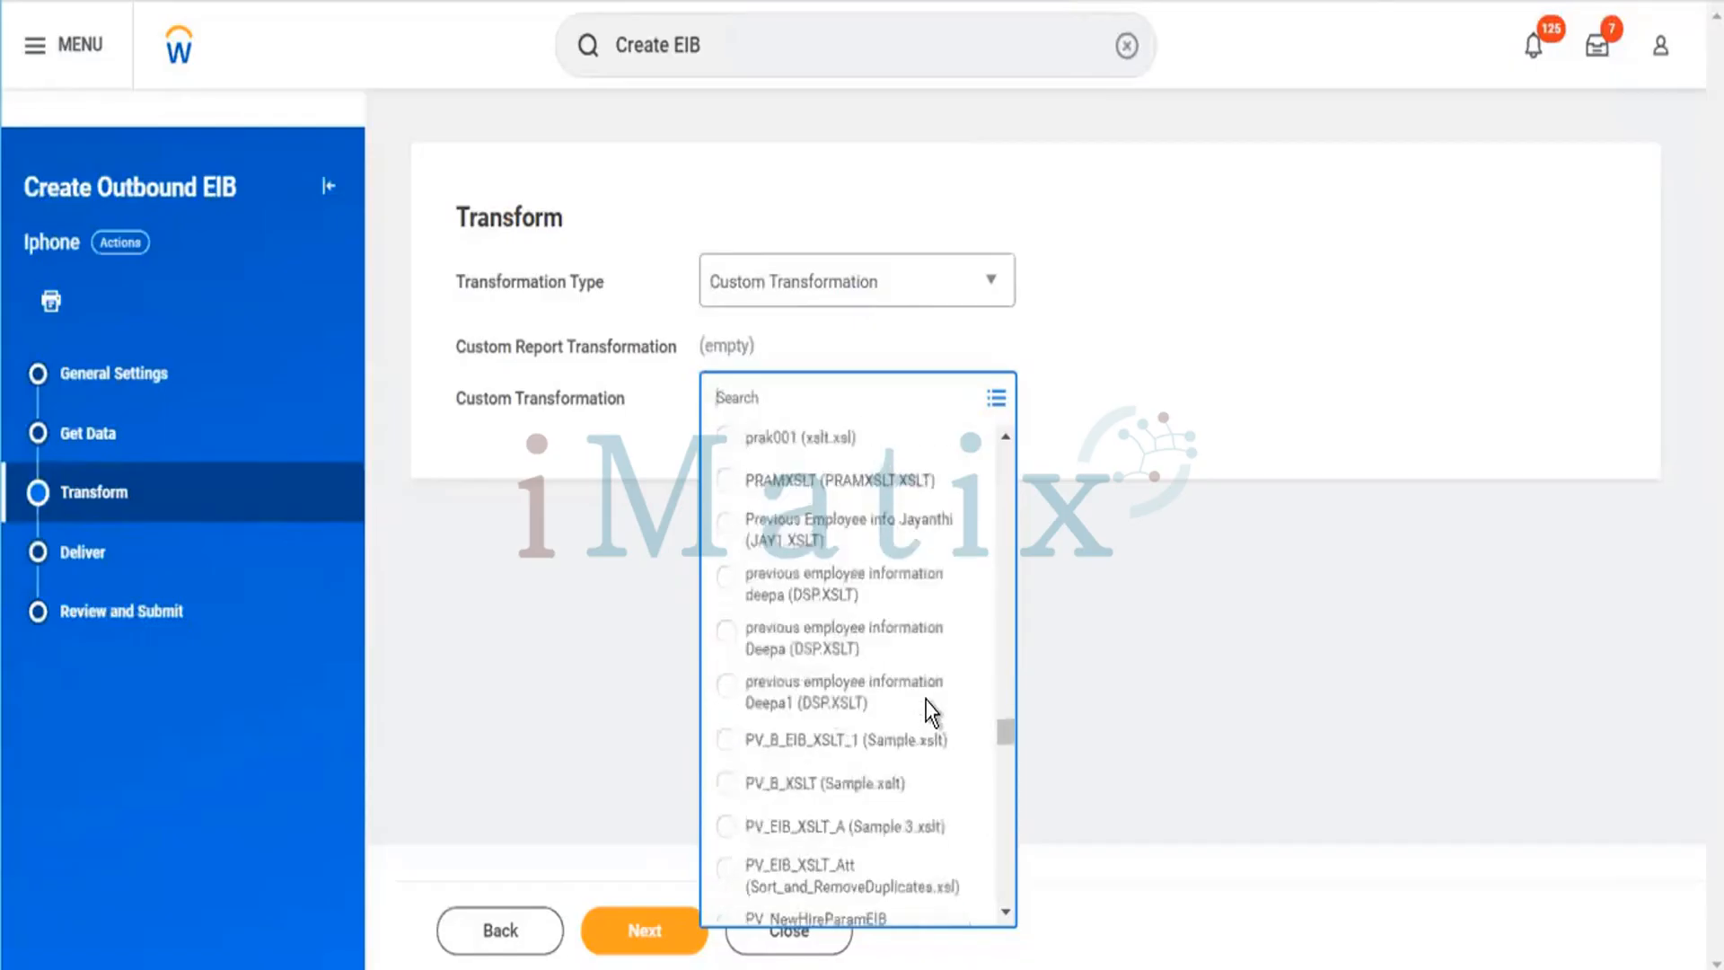
pyautogui.scroll(-5, 927, 711)
pyautogui.scroll(2, 951, 723)
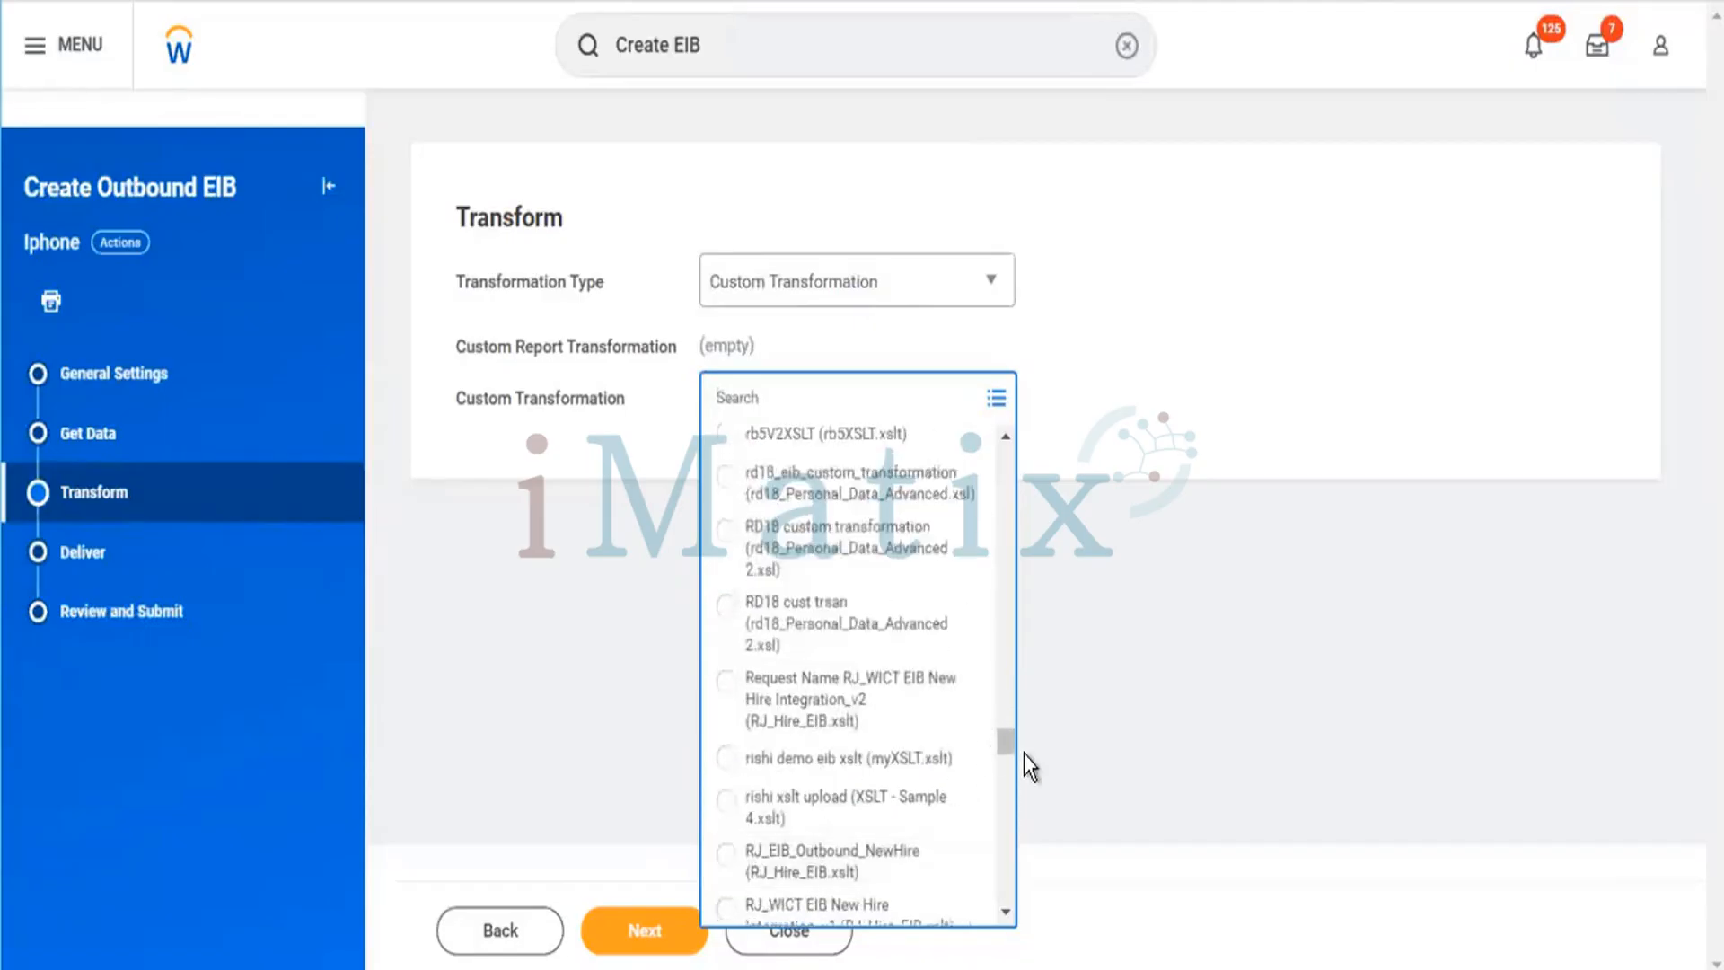
pyautogui.moveTo(1000, 746); pyautogui.dragTo(1009, 913)
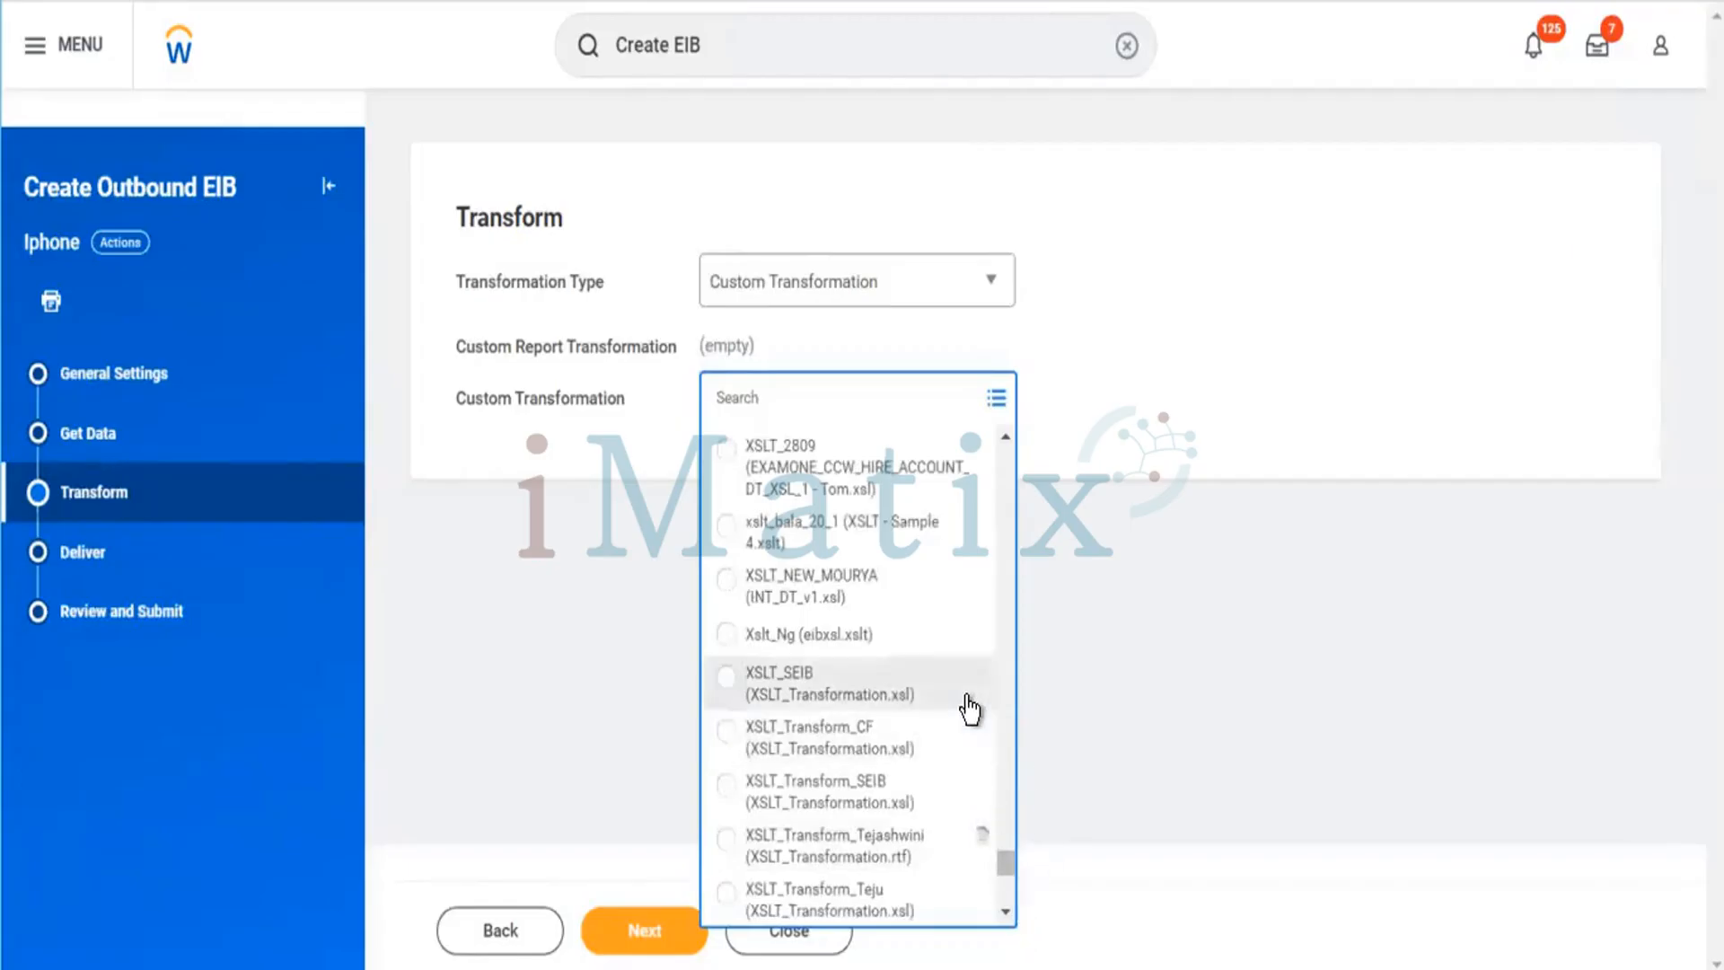
pyautogui.scroll(-3, 970, 709)
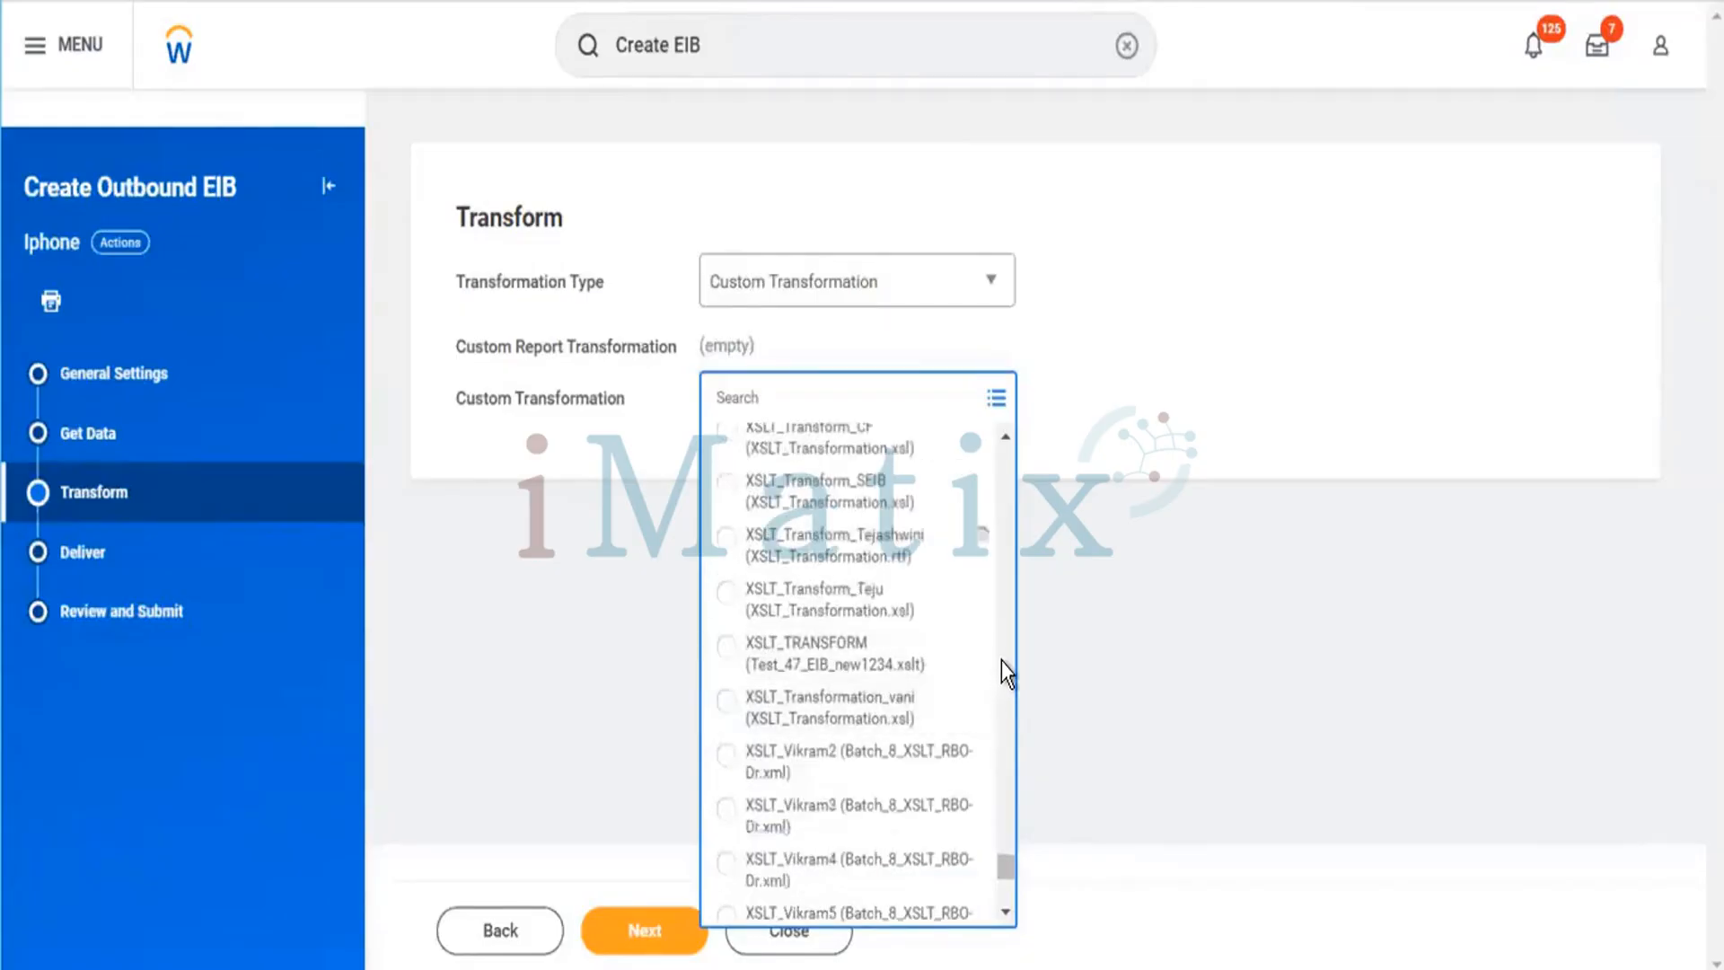
pyautogui.click(725, 702)
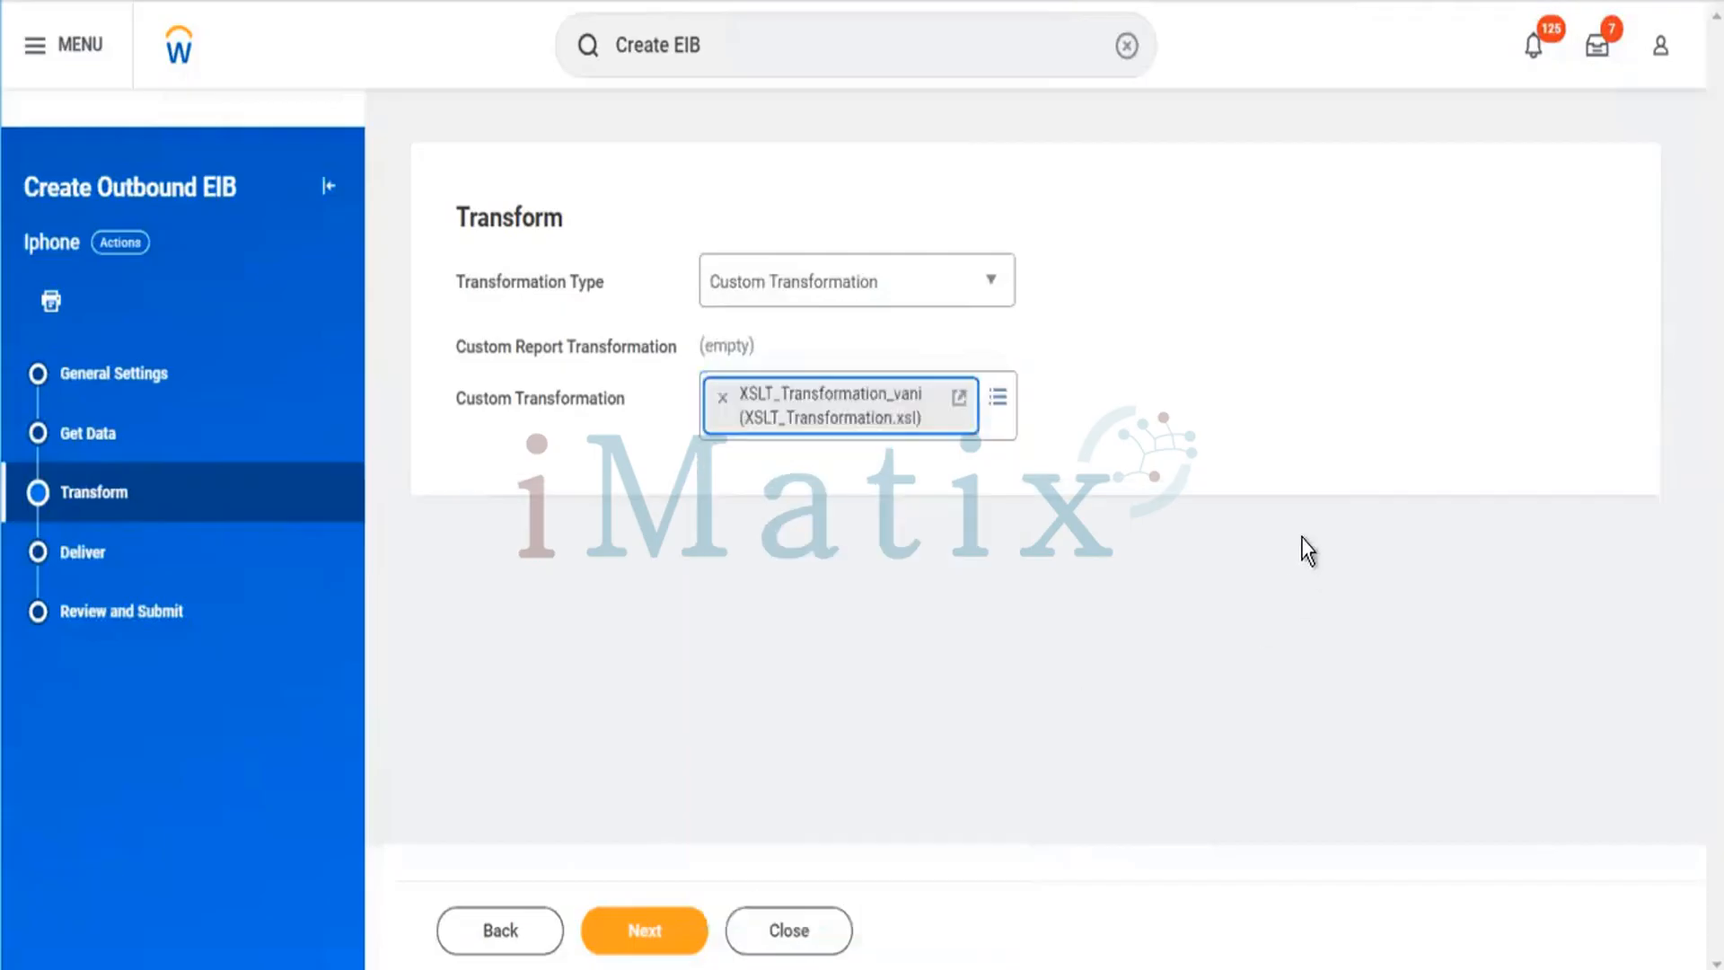
pyautogui.click(995, 627)
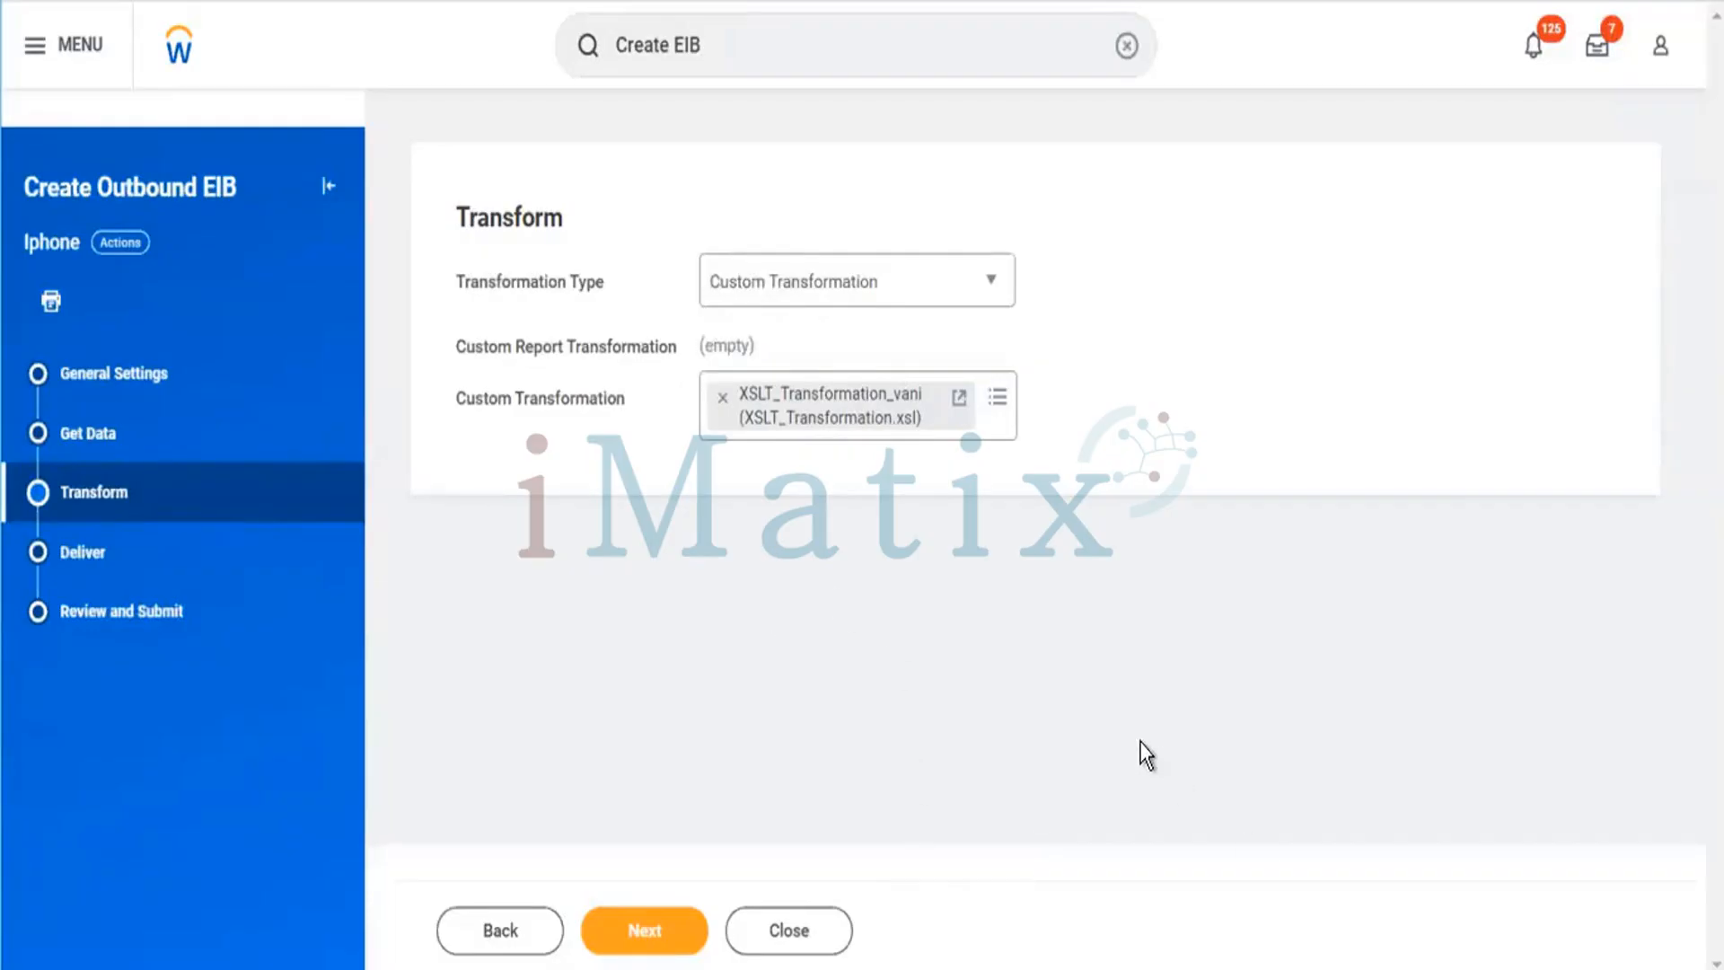
# Continue to the Deliver step and set the delivery method to Workday Attachment.
pyautogui.click(660, 933)
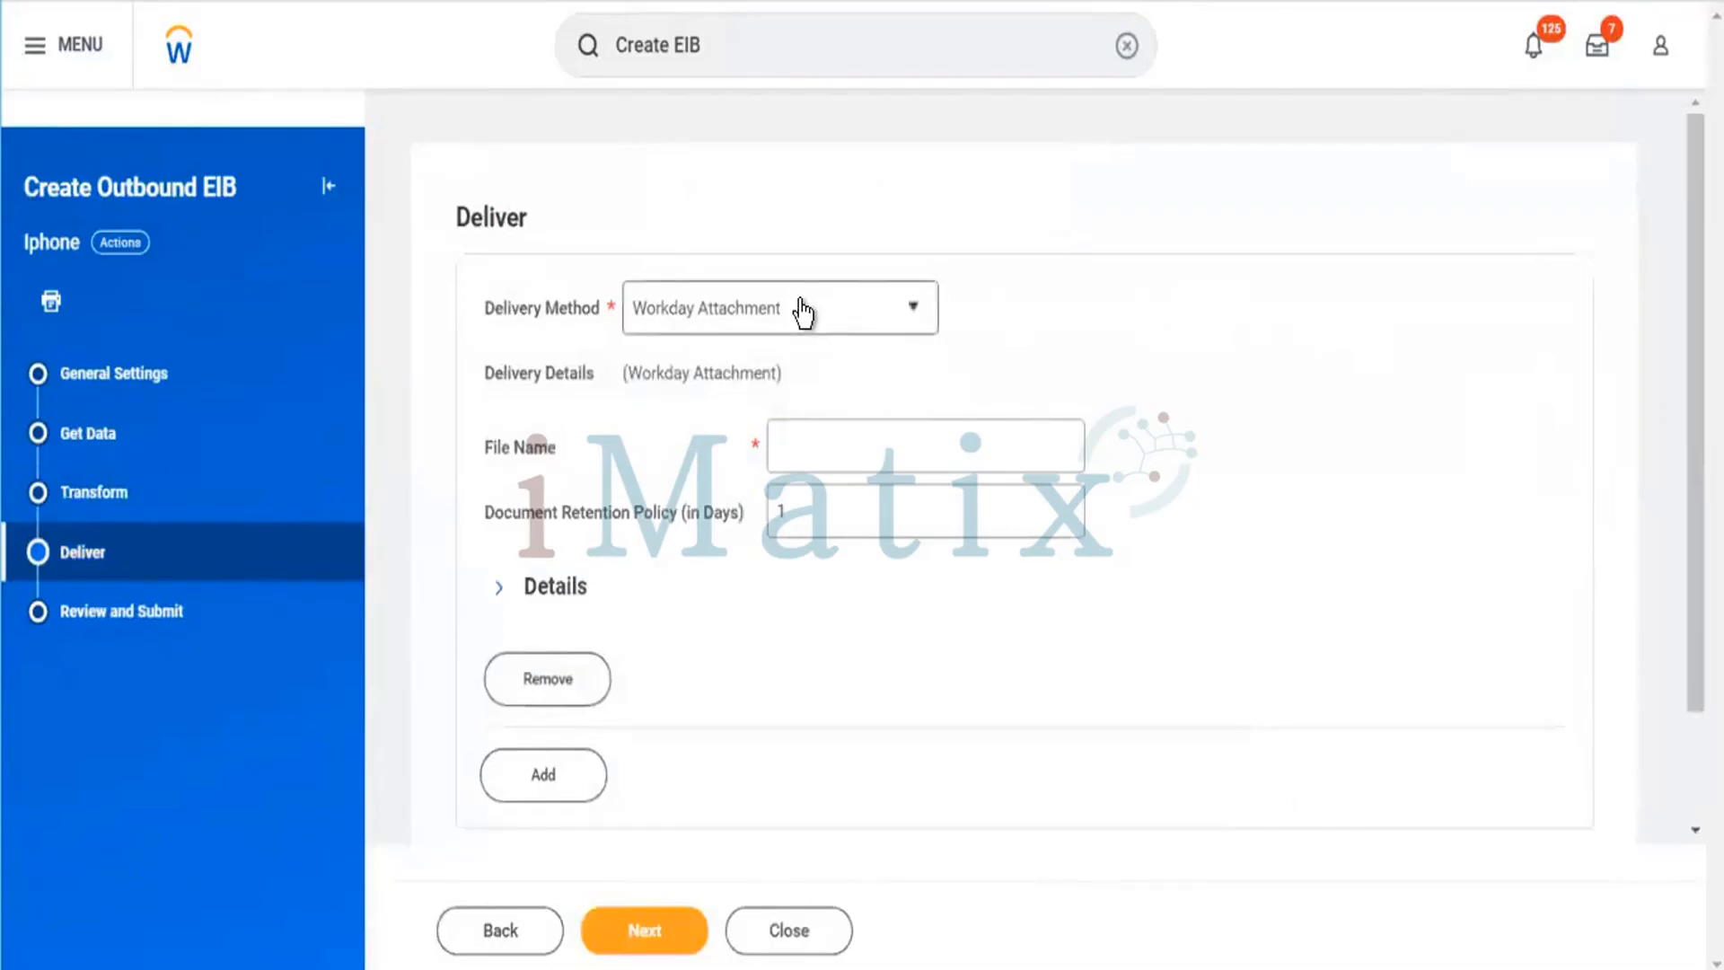
pyautogui.click(922, 313)
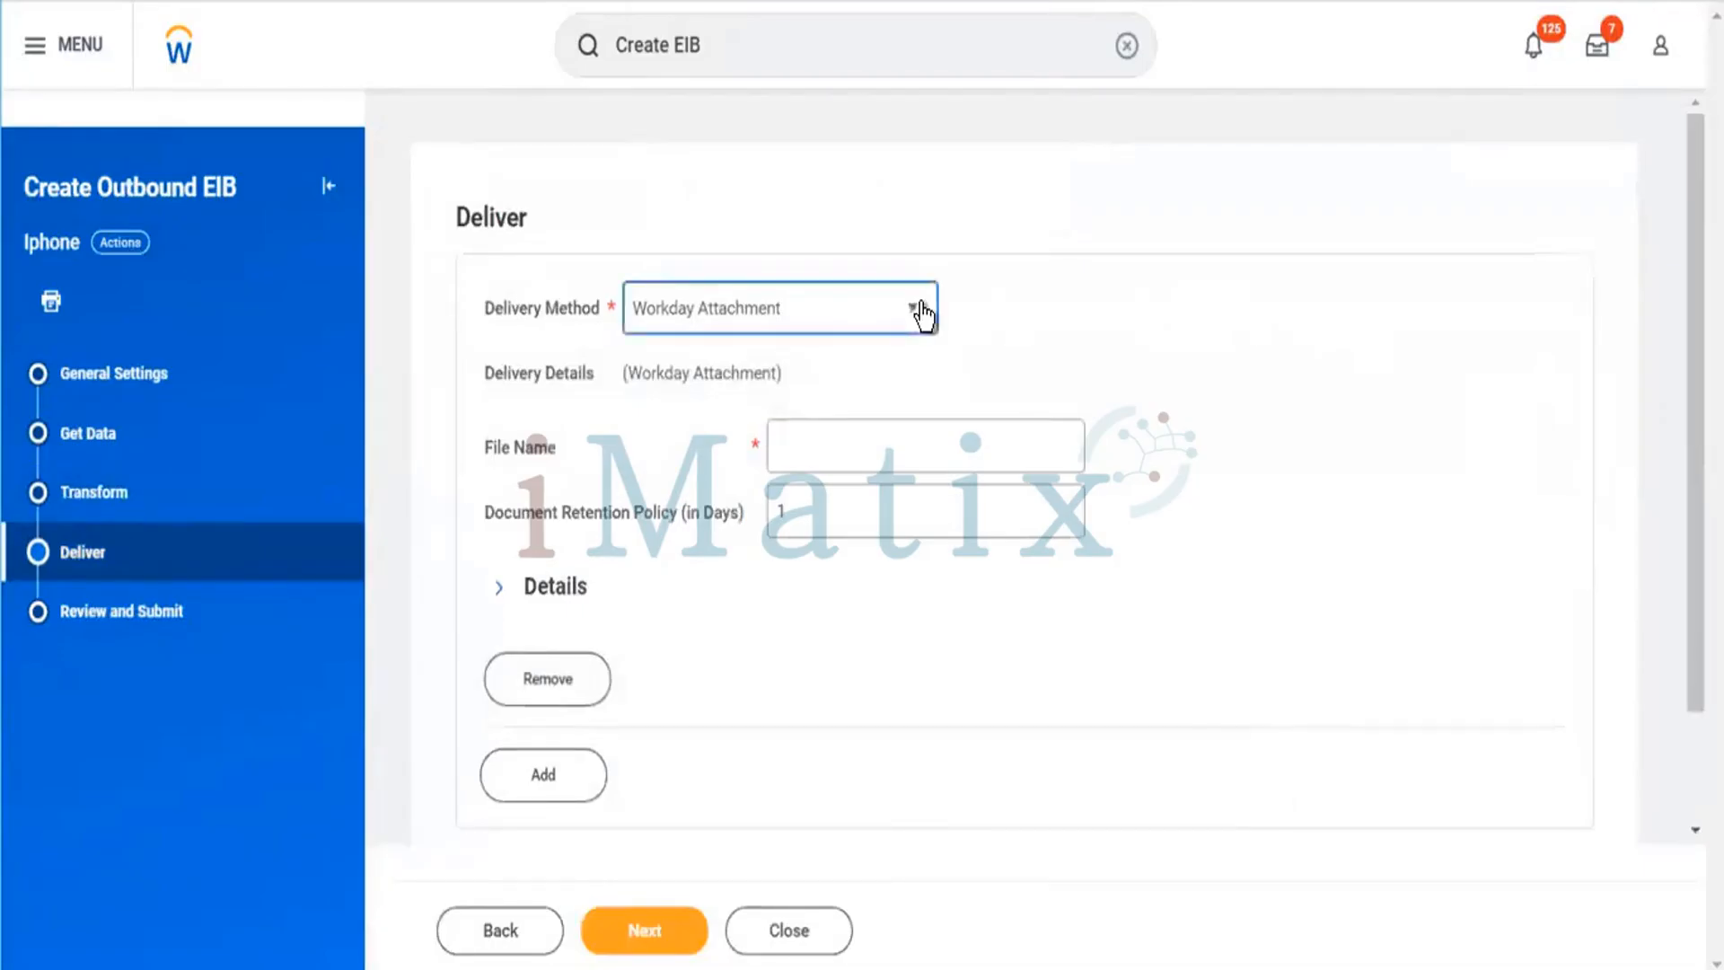
pyautogui.click(922, 312)
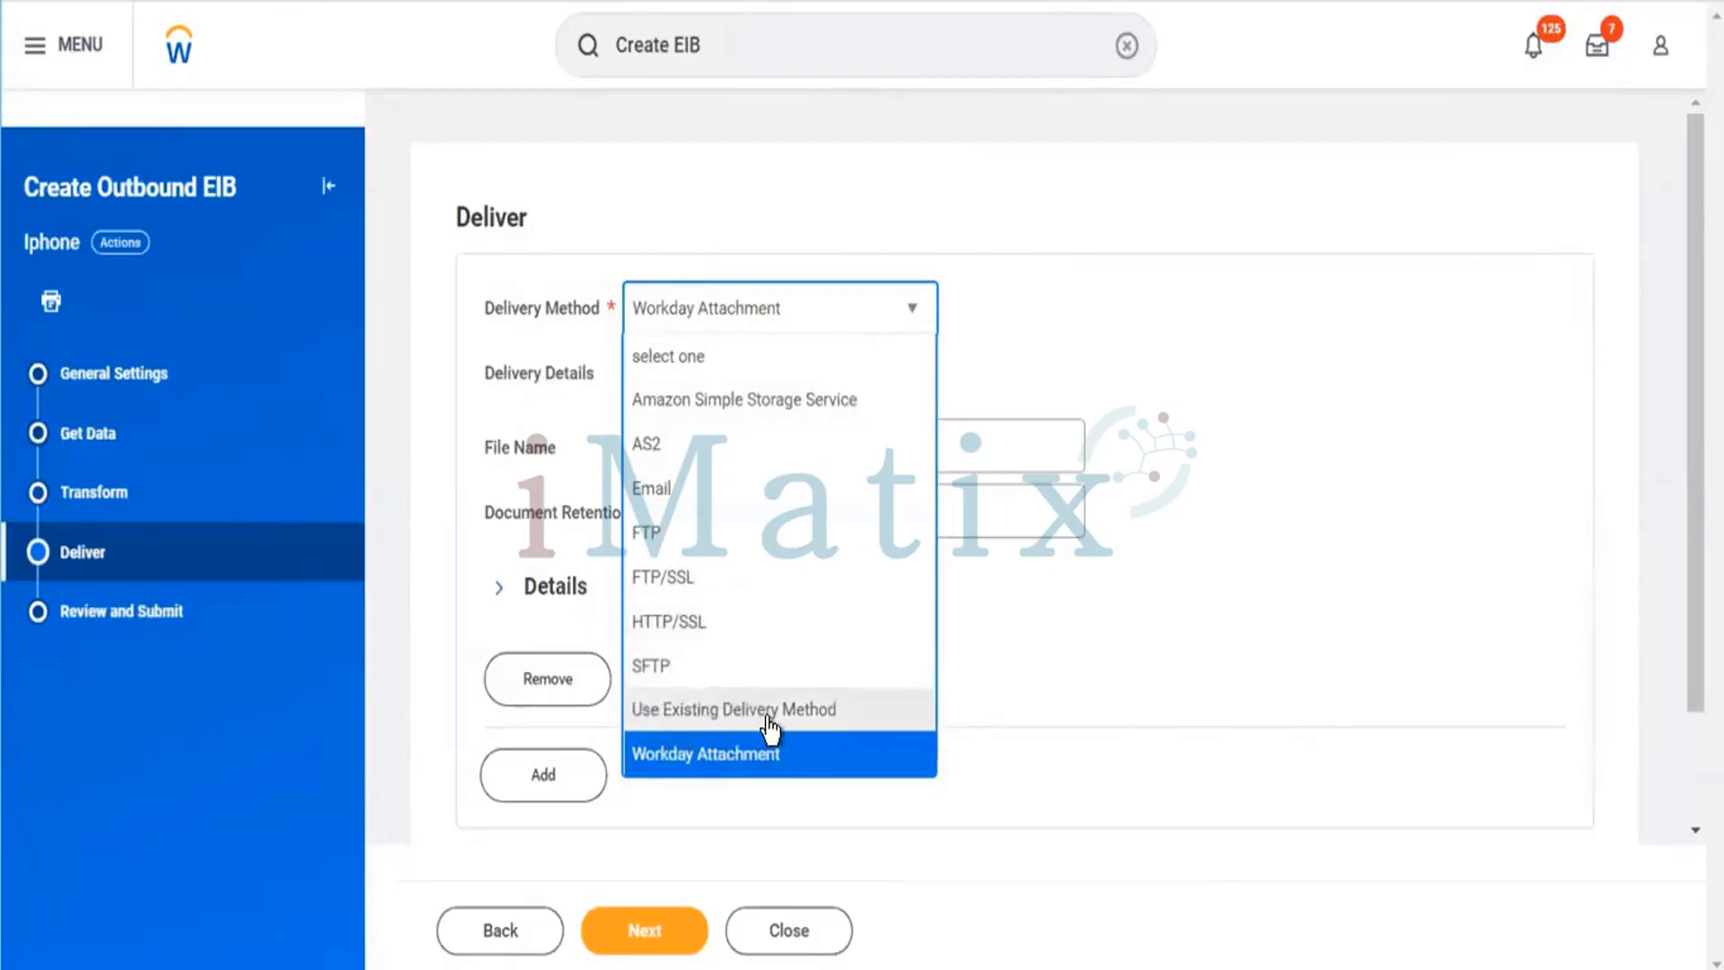
pyautogui.click(689, 755)
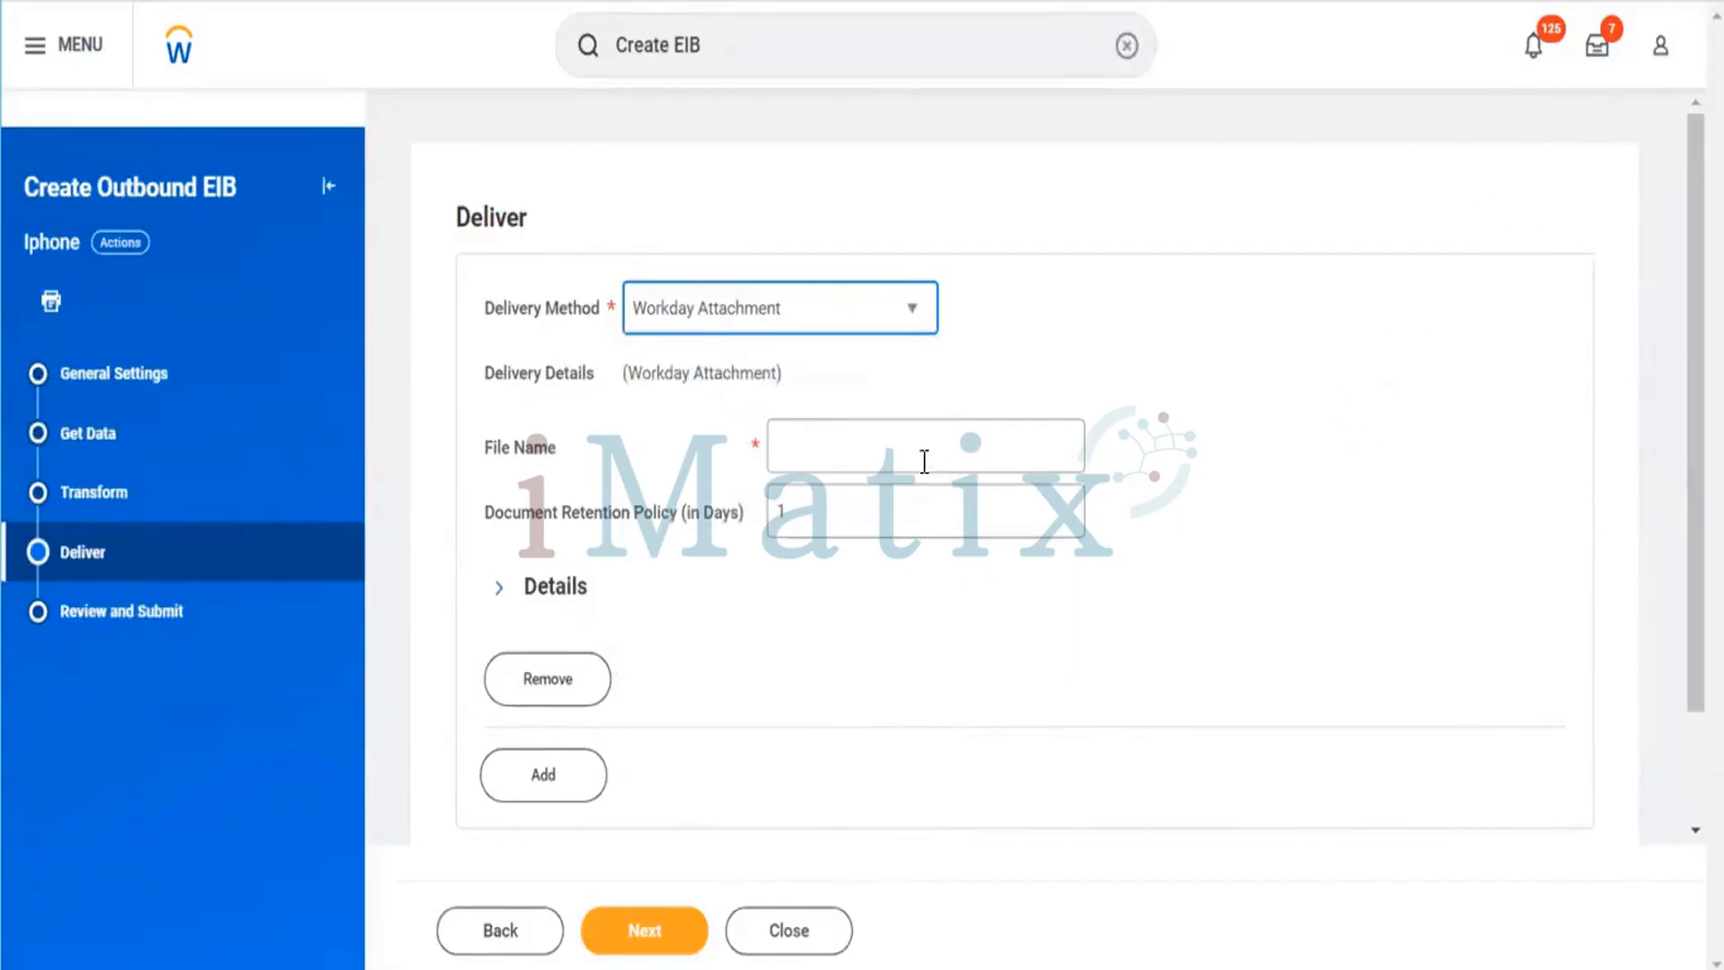
# Enter the delivery file name Iphone Outbound Data Sheet,.
pyautogui.click(871, 449)
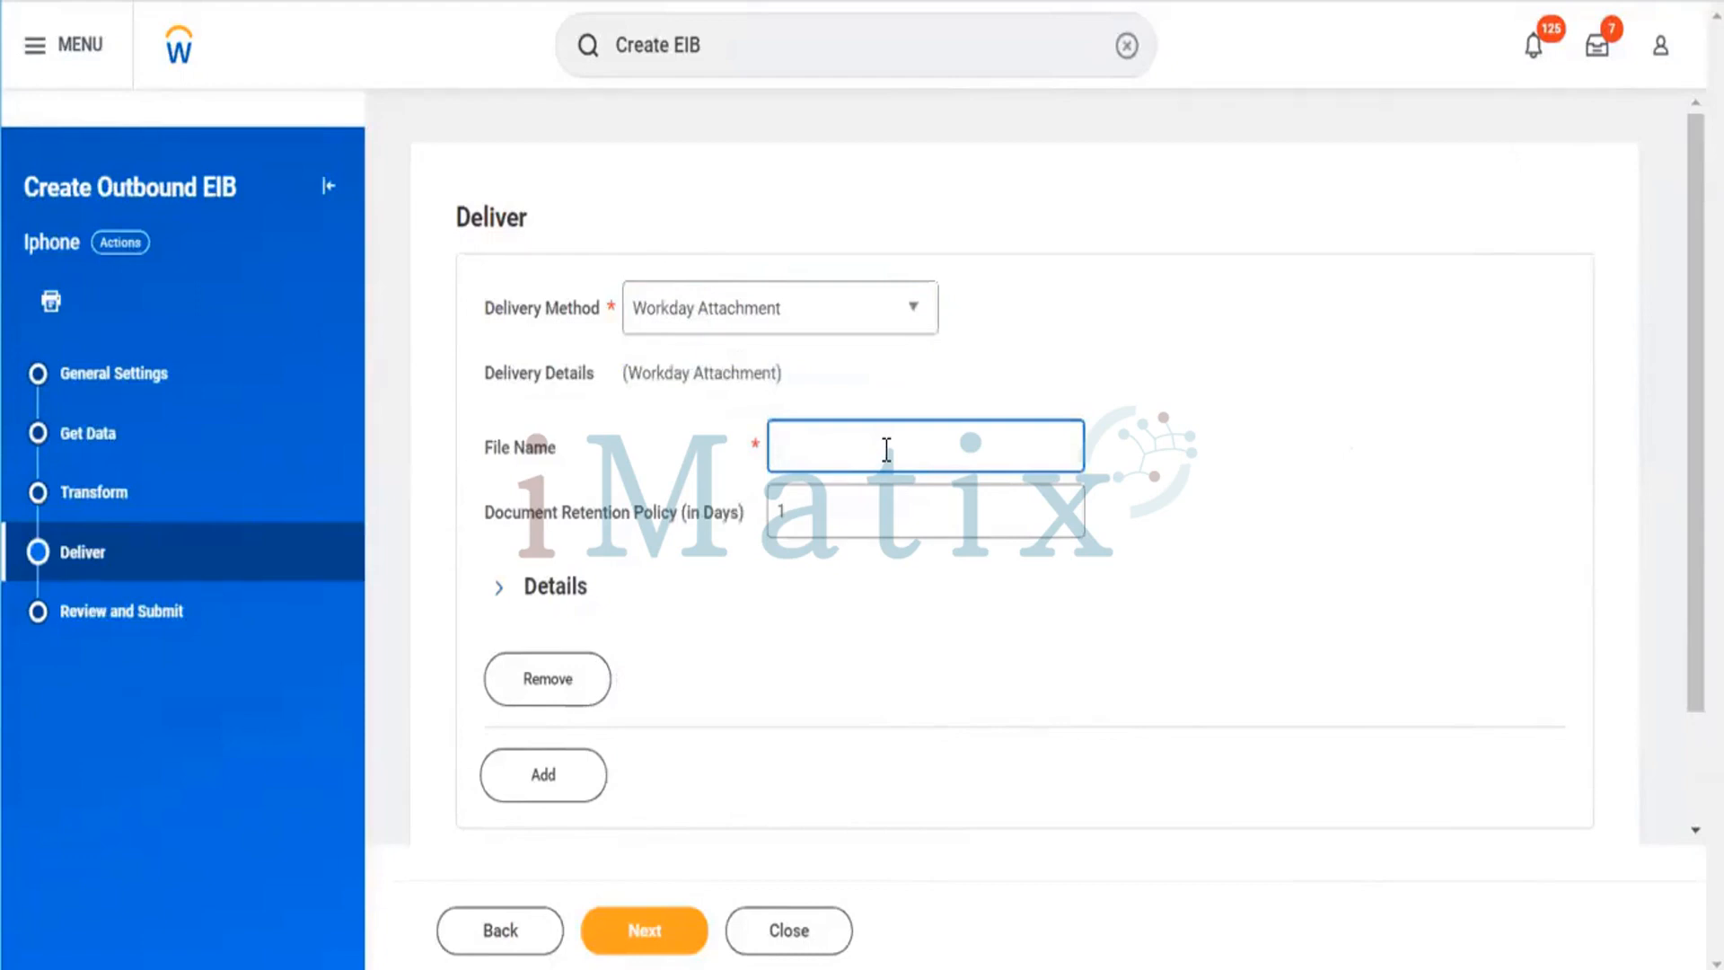
pyautogui.write('Iphone Outbound')
pyautogui.write('Data Sheet')
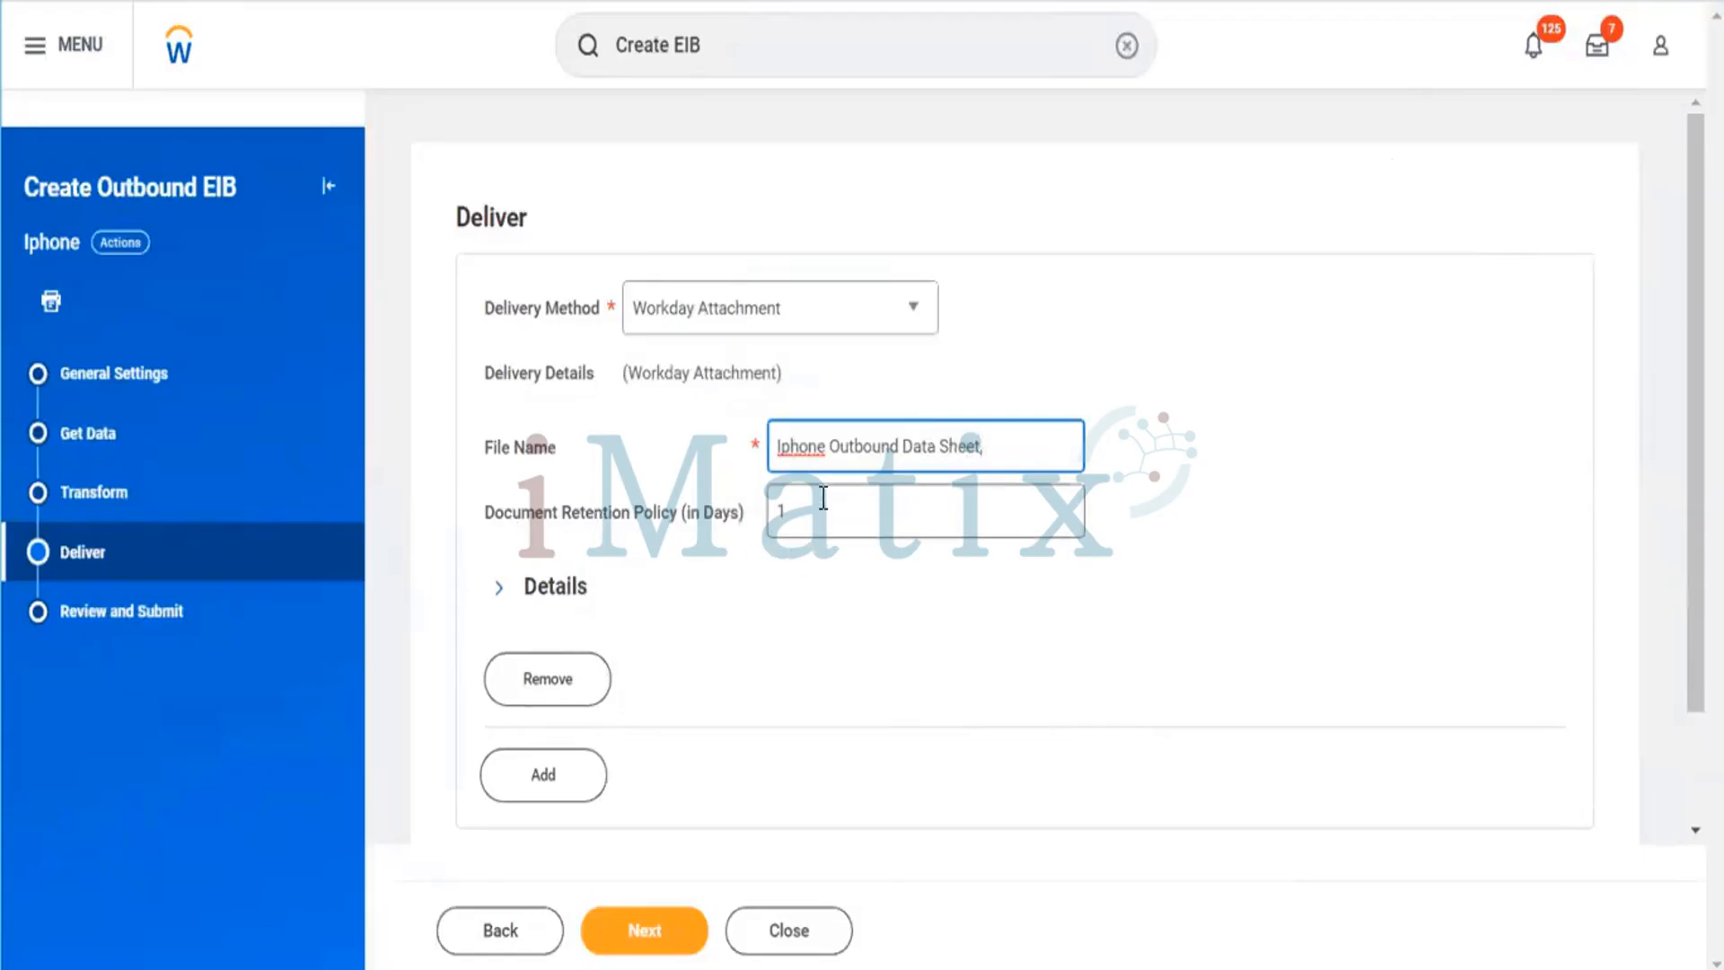
# Try to set the document retention policy to 400 days.
pyautogui.click(808, 507)
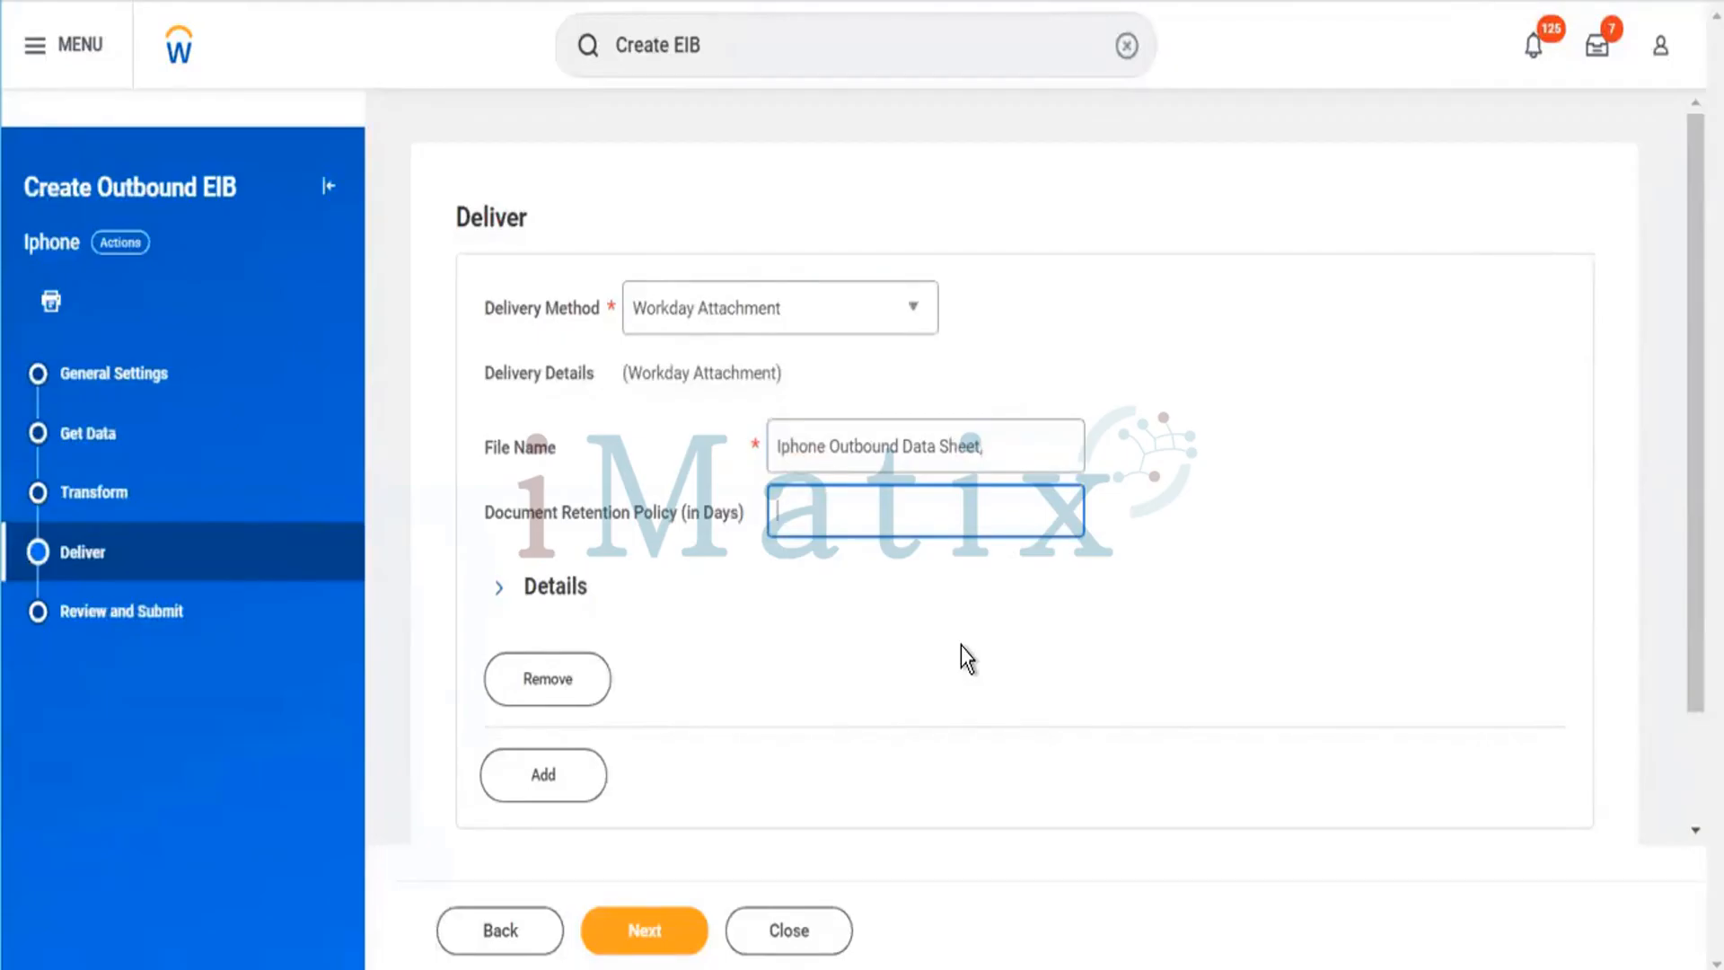
pyautogui.write('400')
pyautogui.click(898, 594)
pyautogui.click(878, 518)
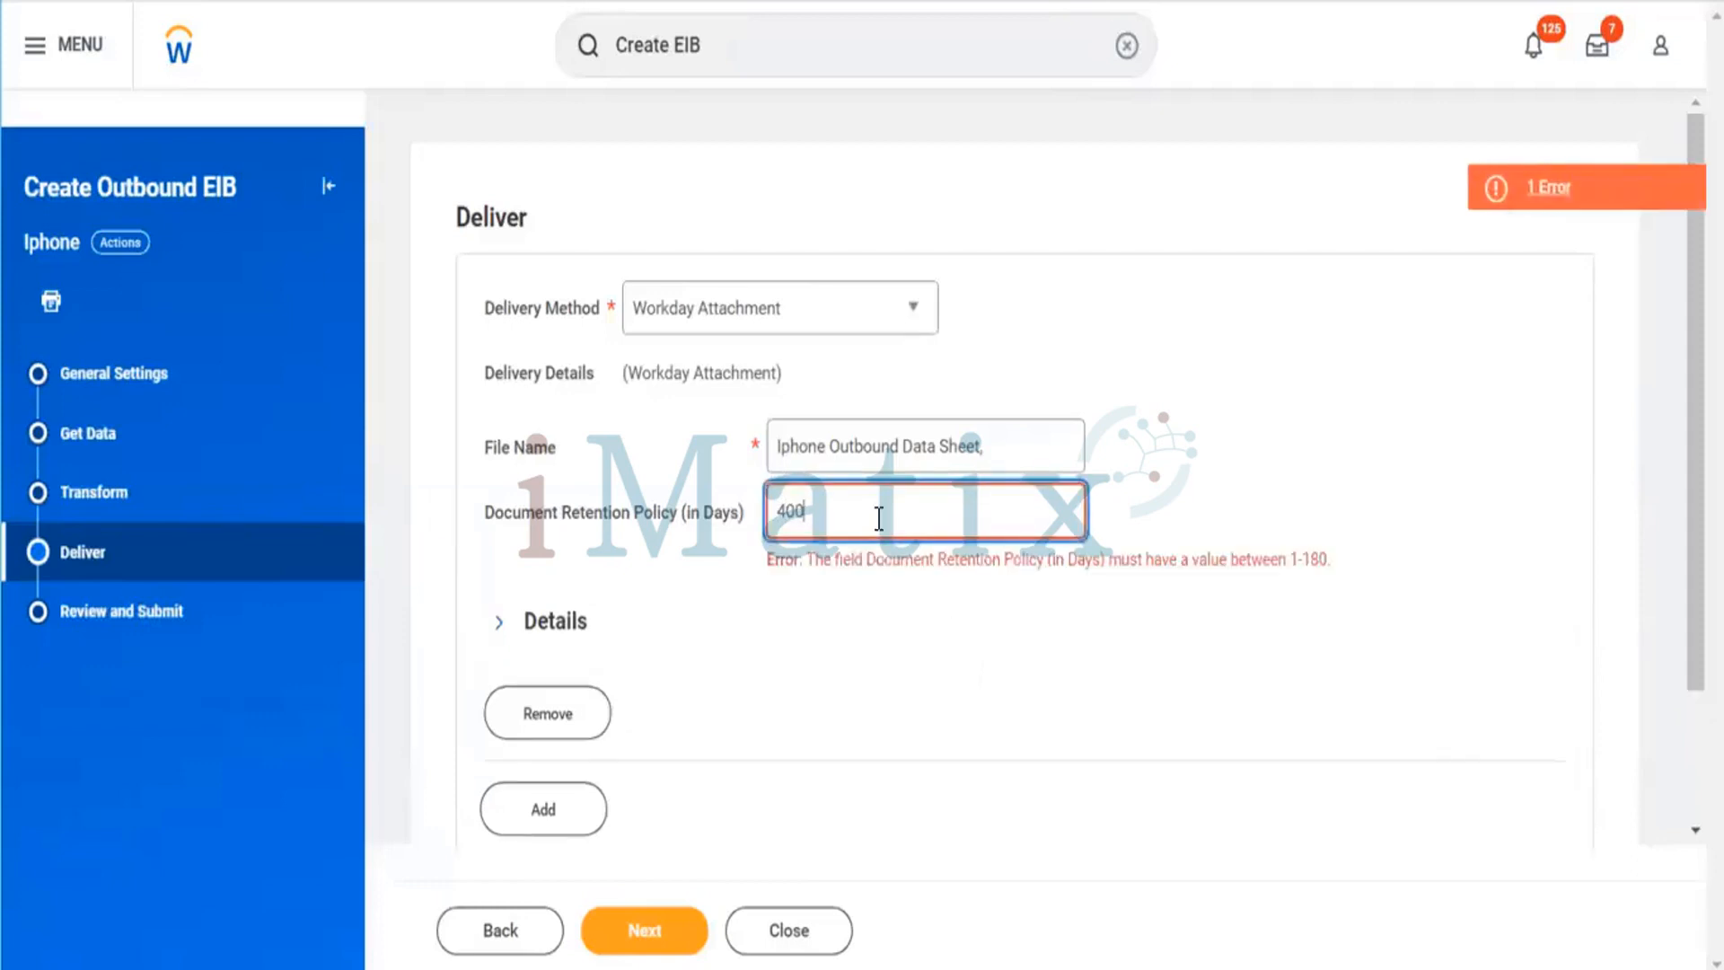
# Set the document retention policy to 150 days.
pyautogui.press('BackSpace')
pyautogui.press('BackSpace')
pyautogui.press('BackSpace')
pyautogui.write('1')
pyautogui.press('BackSpace')
pyautogui.write('150')
pyautogui.click(971, 833)
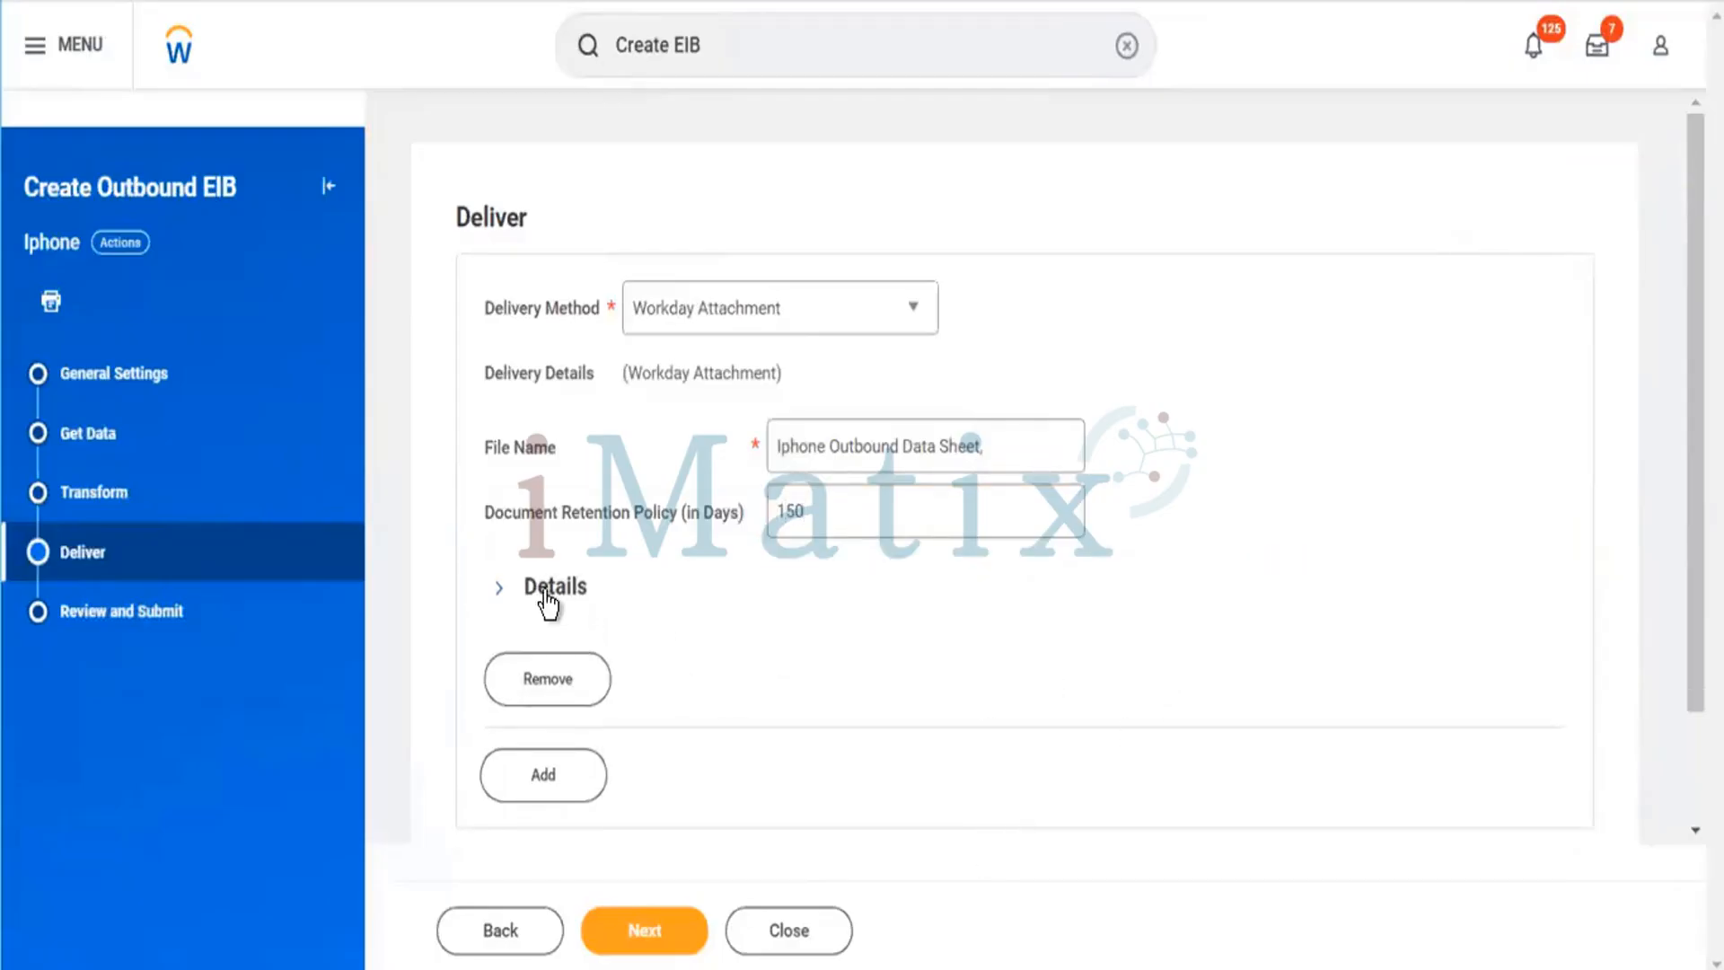
# Expand the delivery Details section to review its options, then collapse it.
pyautogui.scroll(-2, 739, 623)
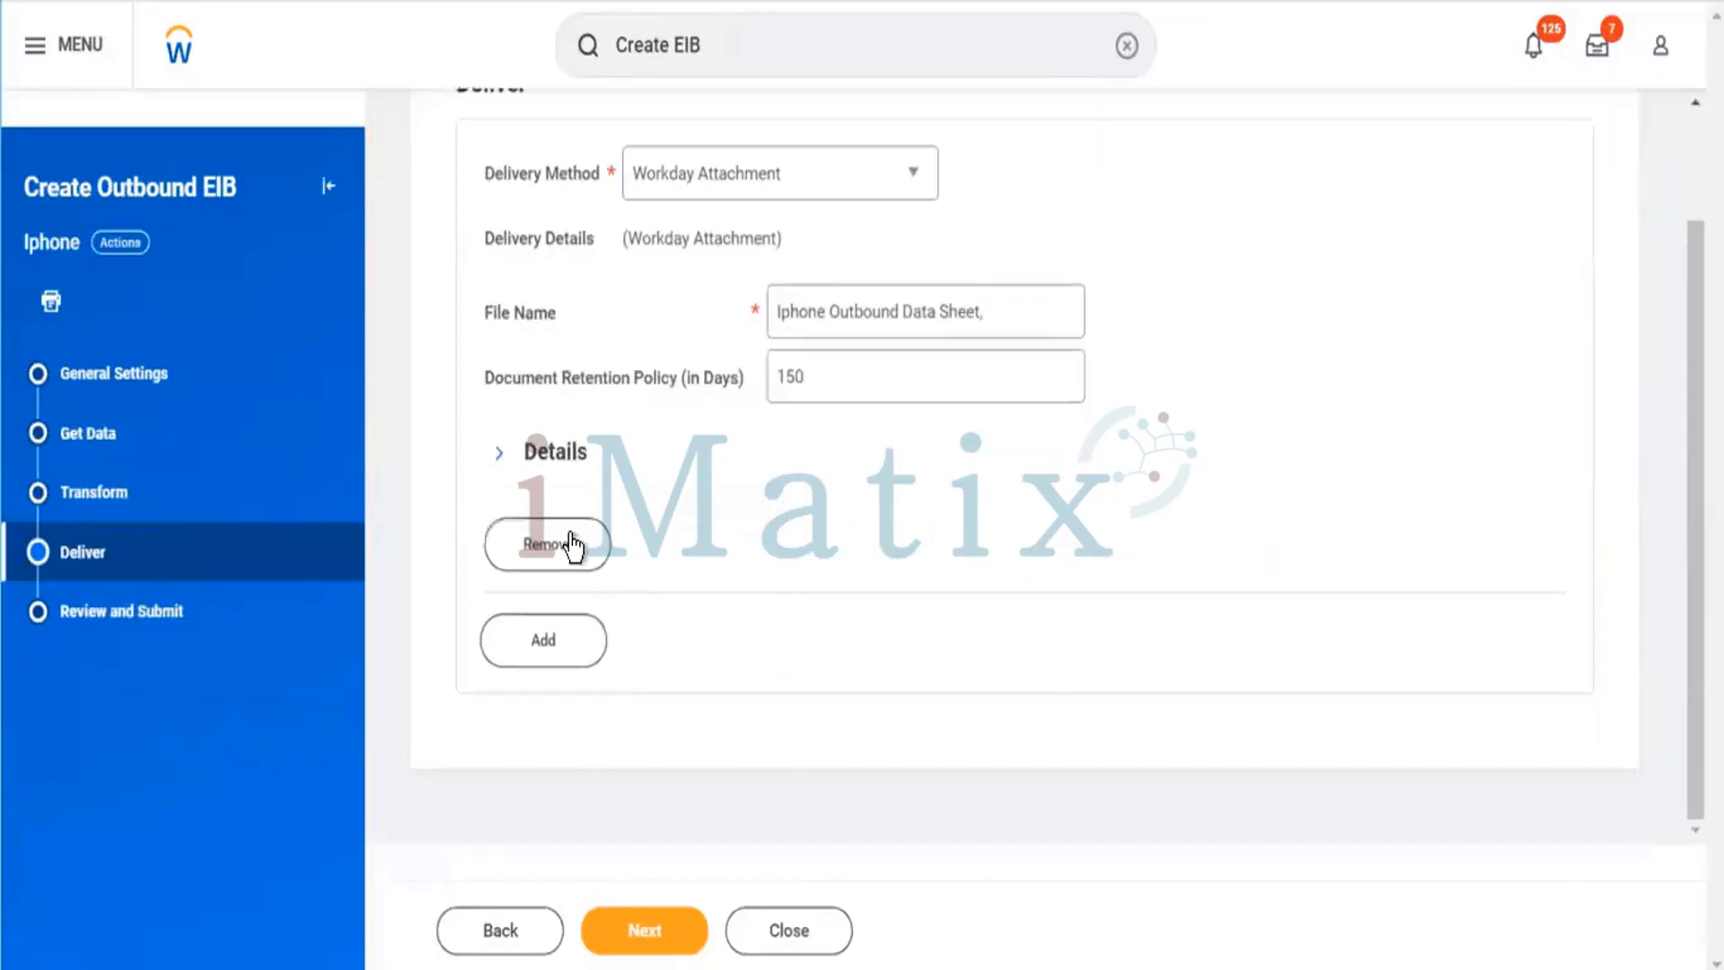
pyautogui.click(563, 462)
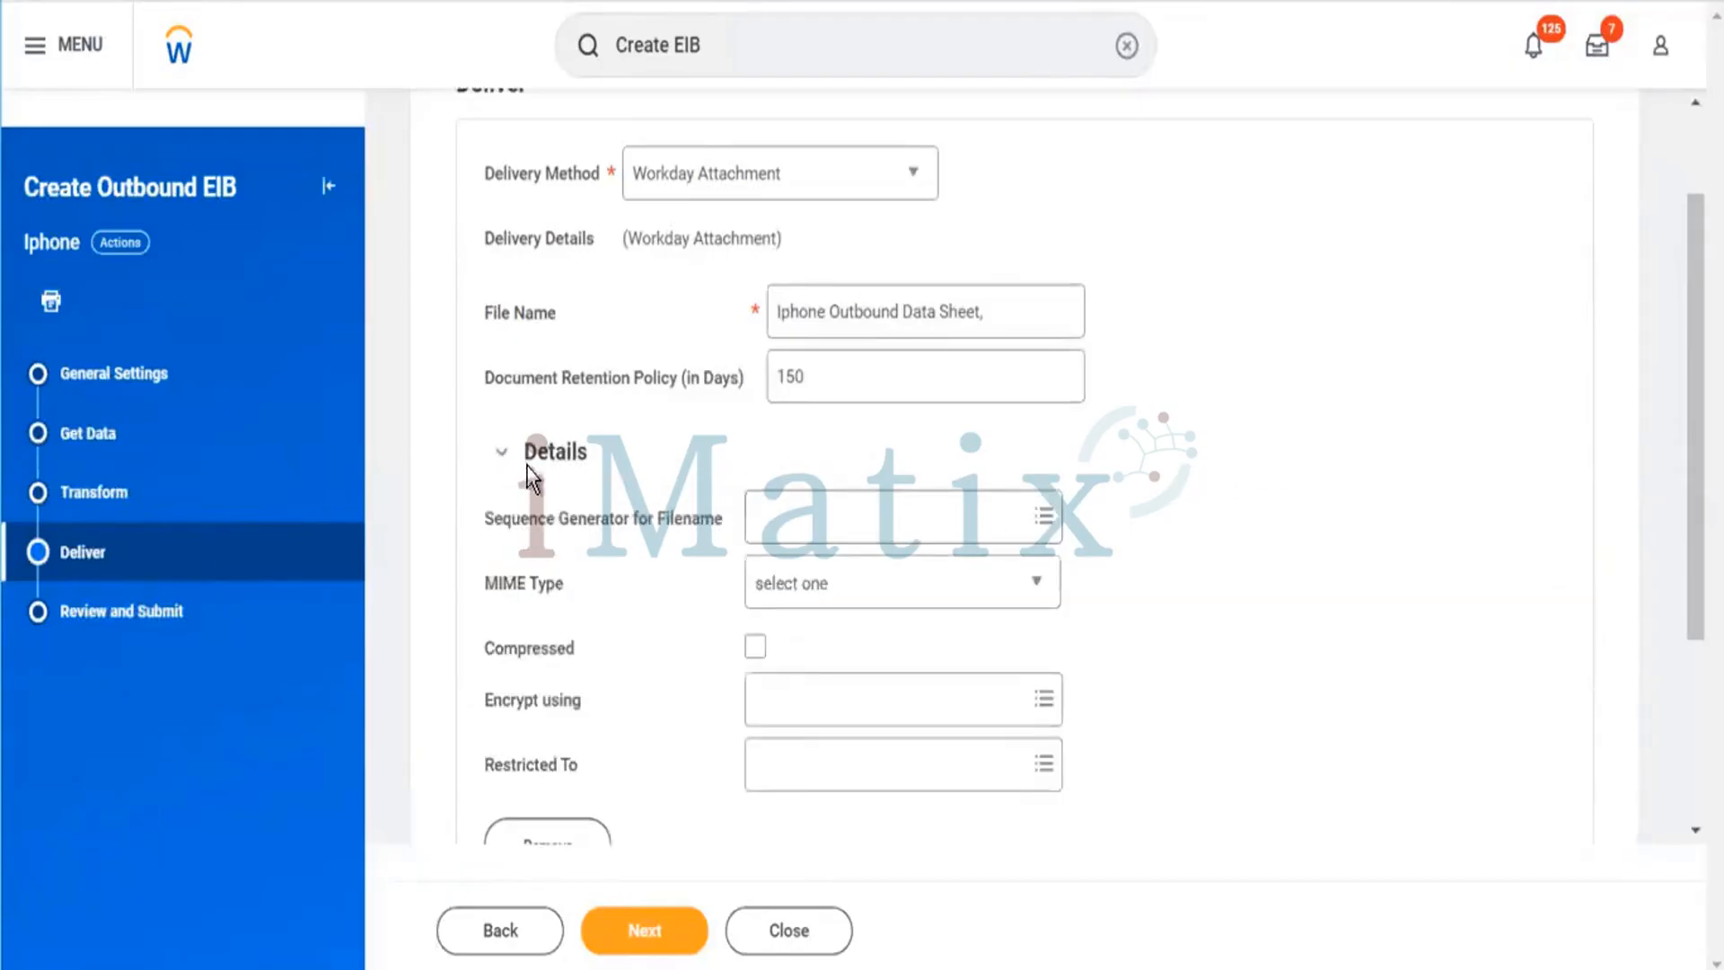
pyautogui.scroll(-3, 1011, 493)
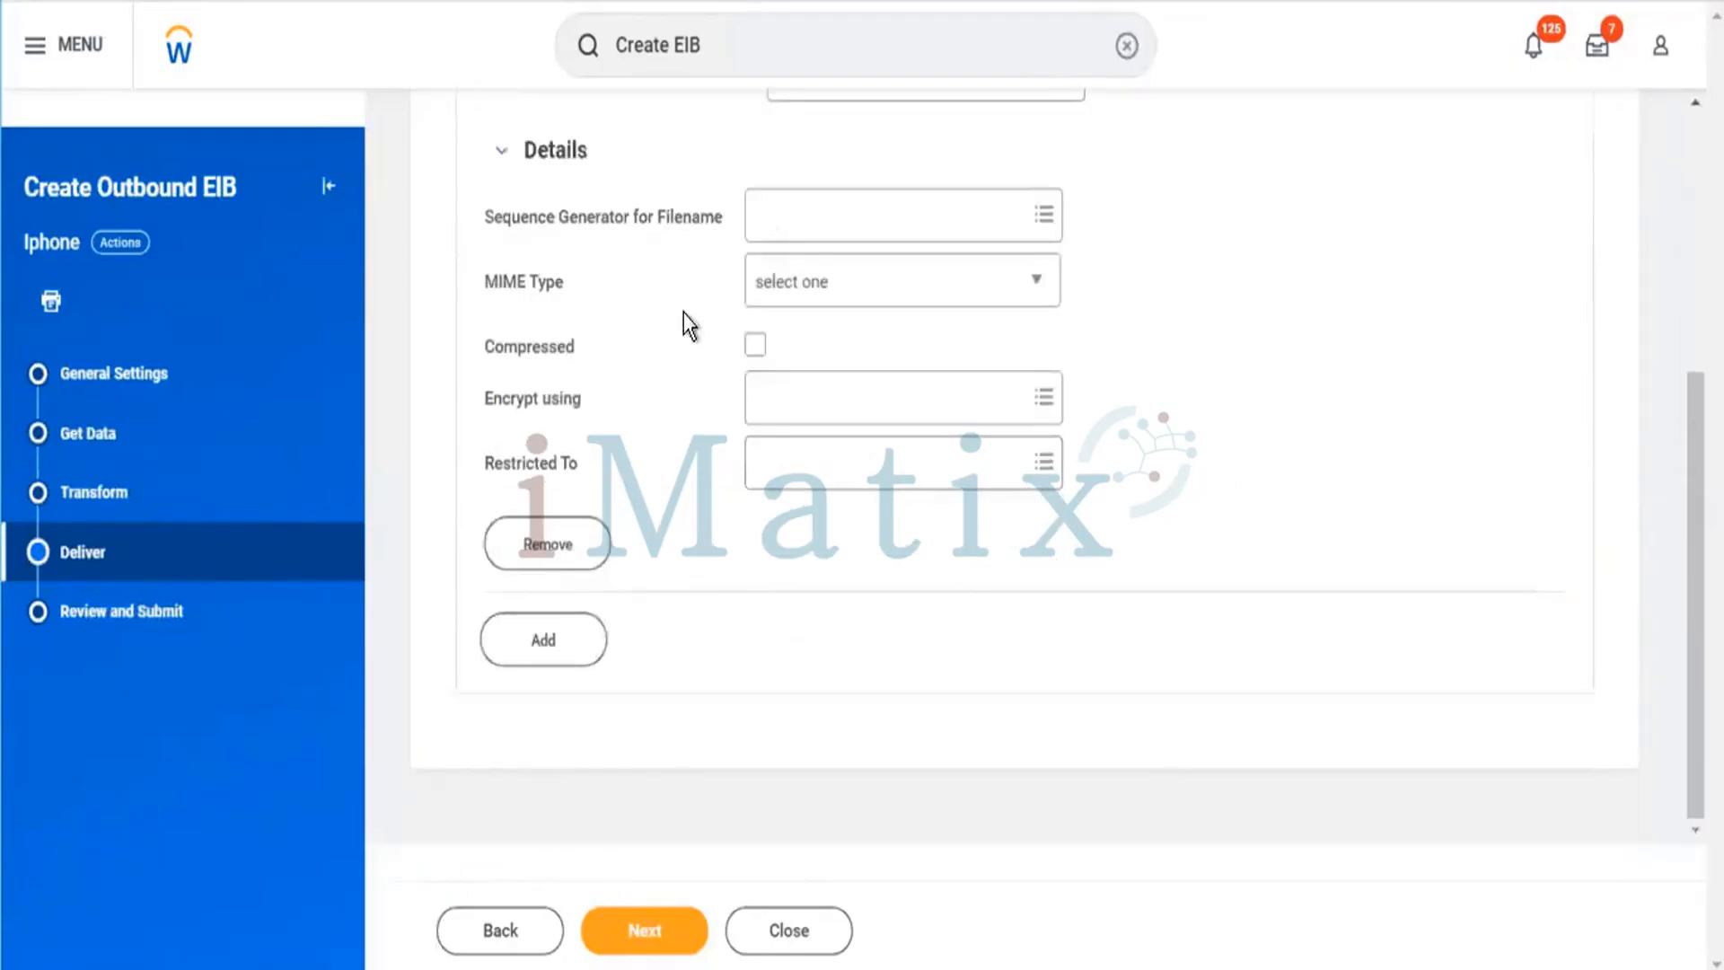
pyautogui.scroll(2, 658, 332)
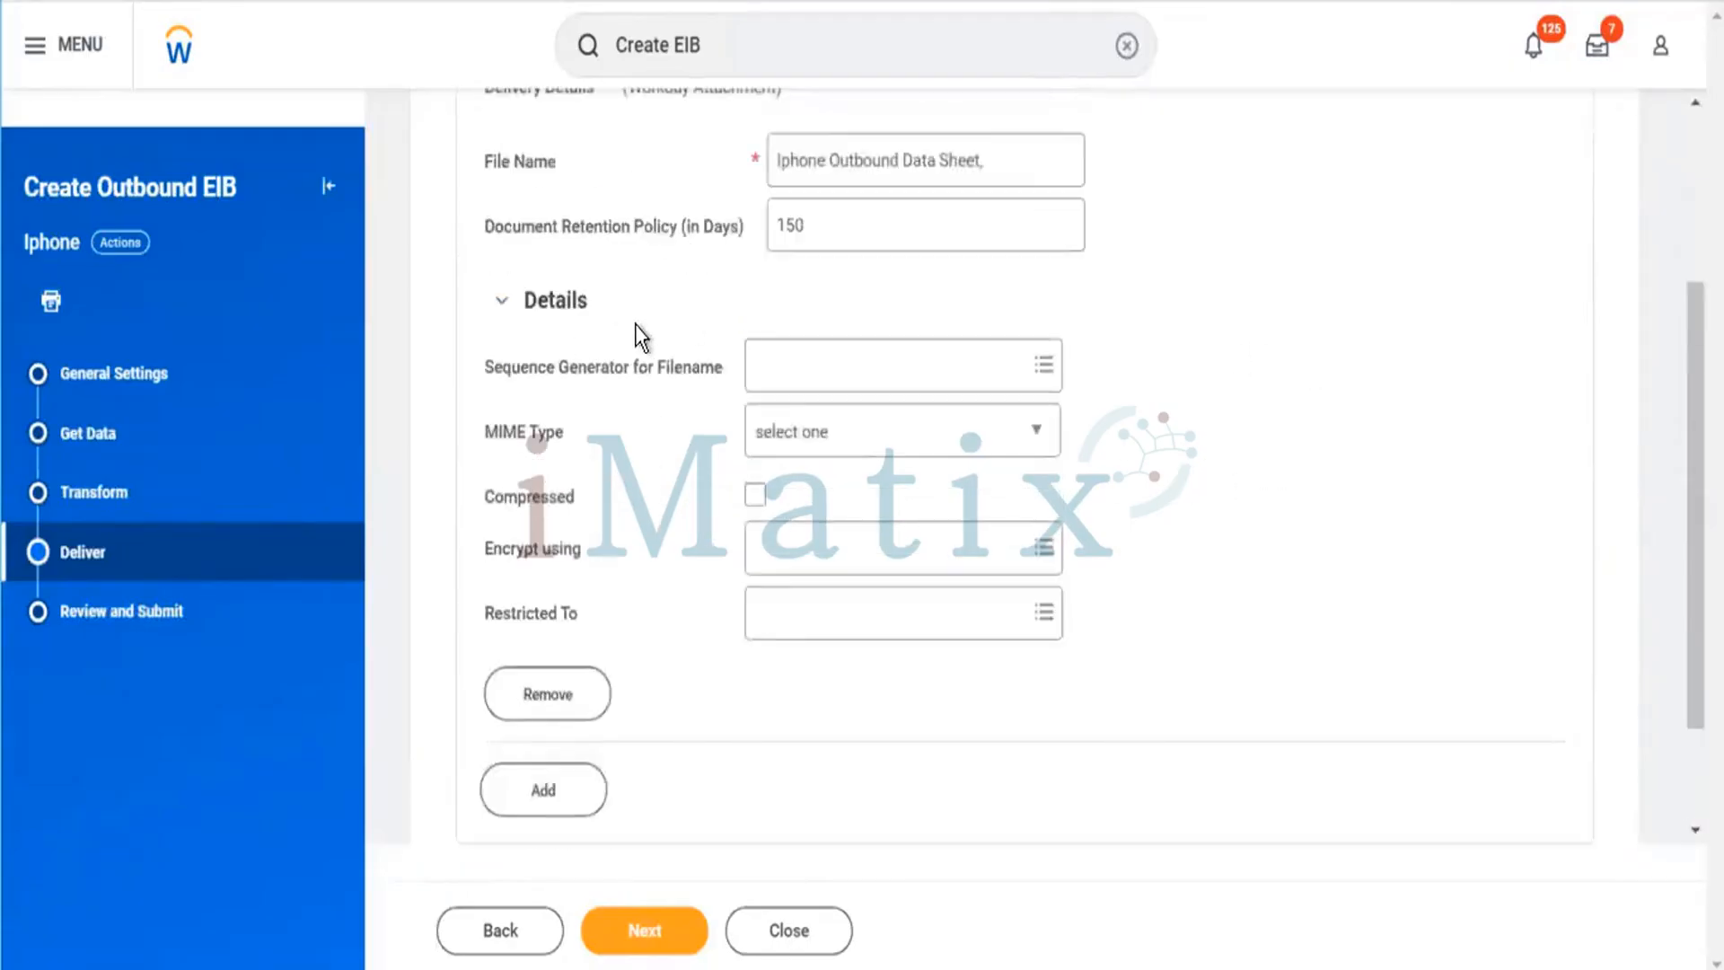
pyautogui.click(564, 312)
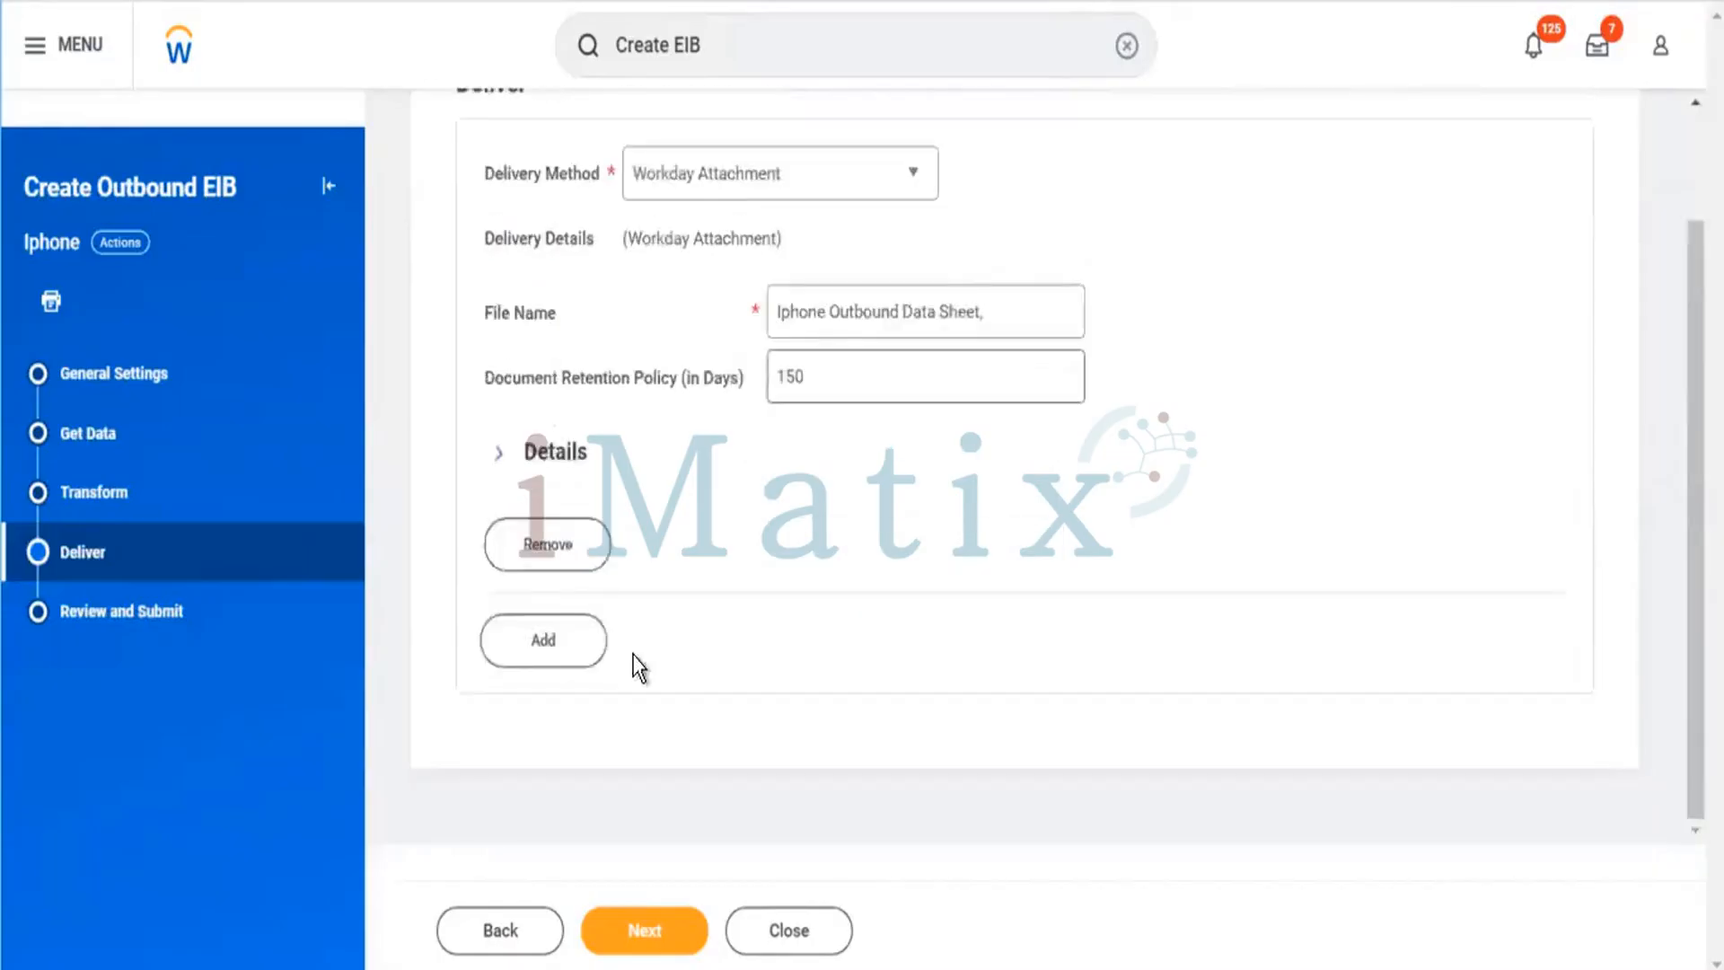
# Continue to Review and Submit, check the outbound EIB summary, and submit it.
pyautogui.click(637, 932)
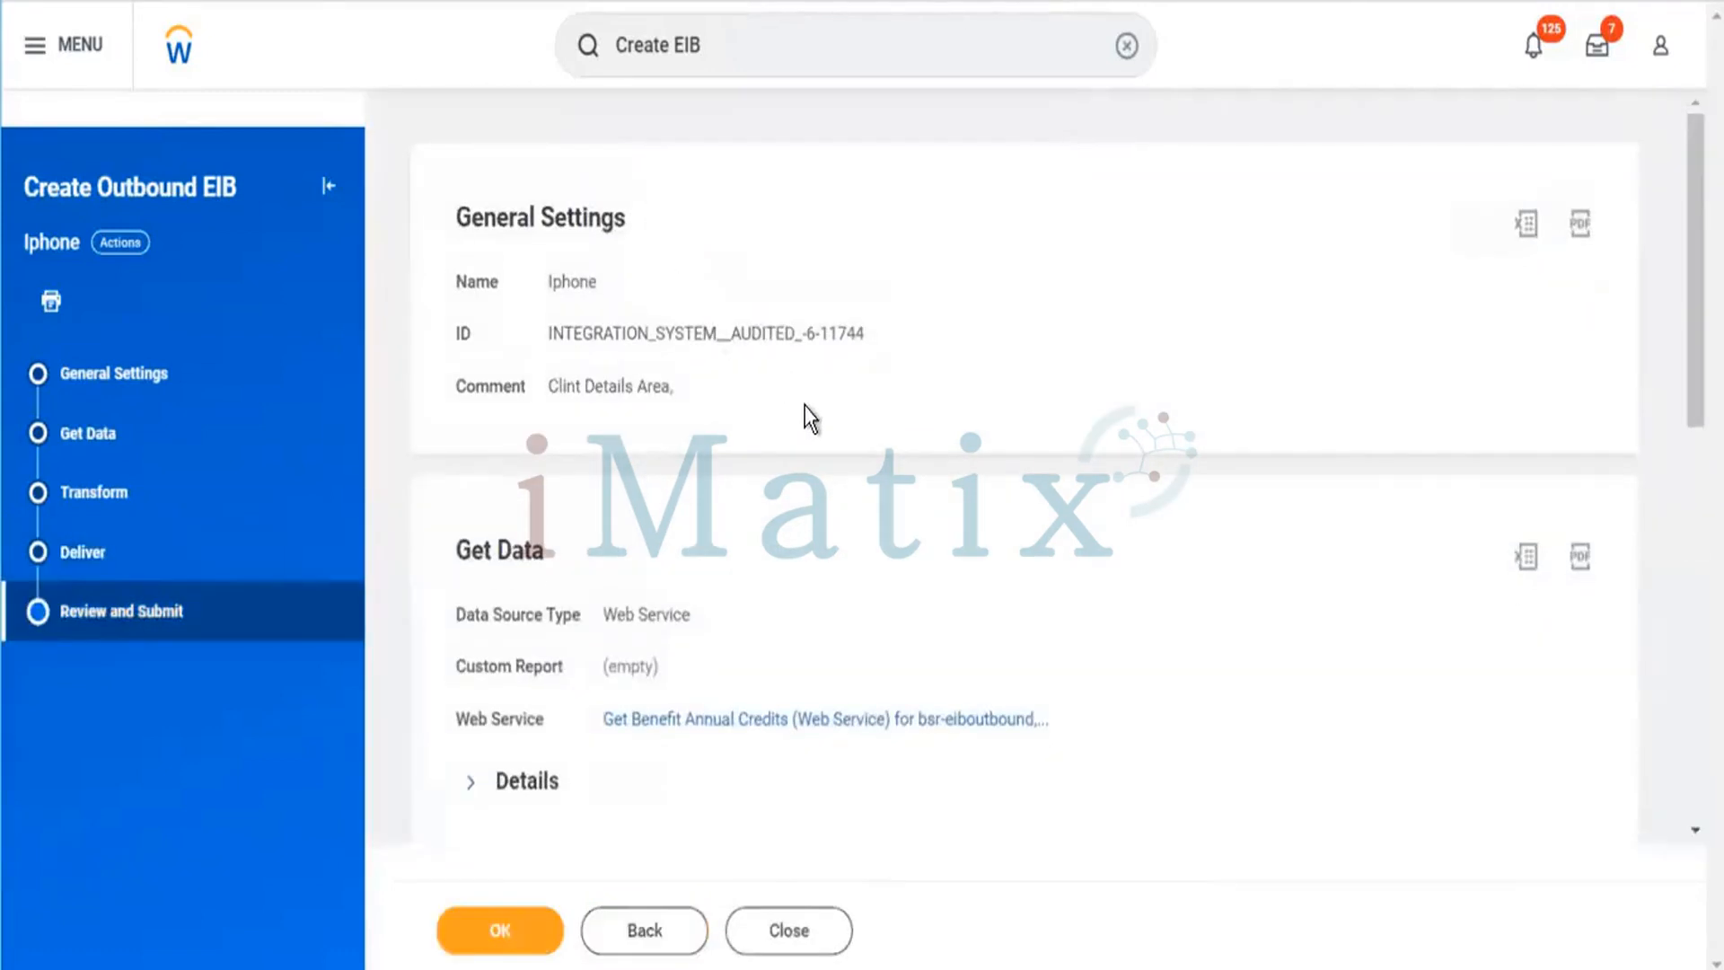
pyautogui.scroll(-3, 812, 435)
pyautogui.scroll(3, 861, 485)
pyautogui.scroll(-5, 875, 460)
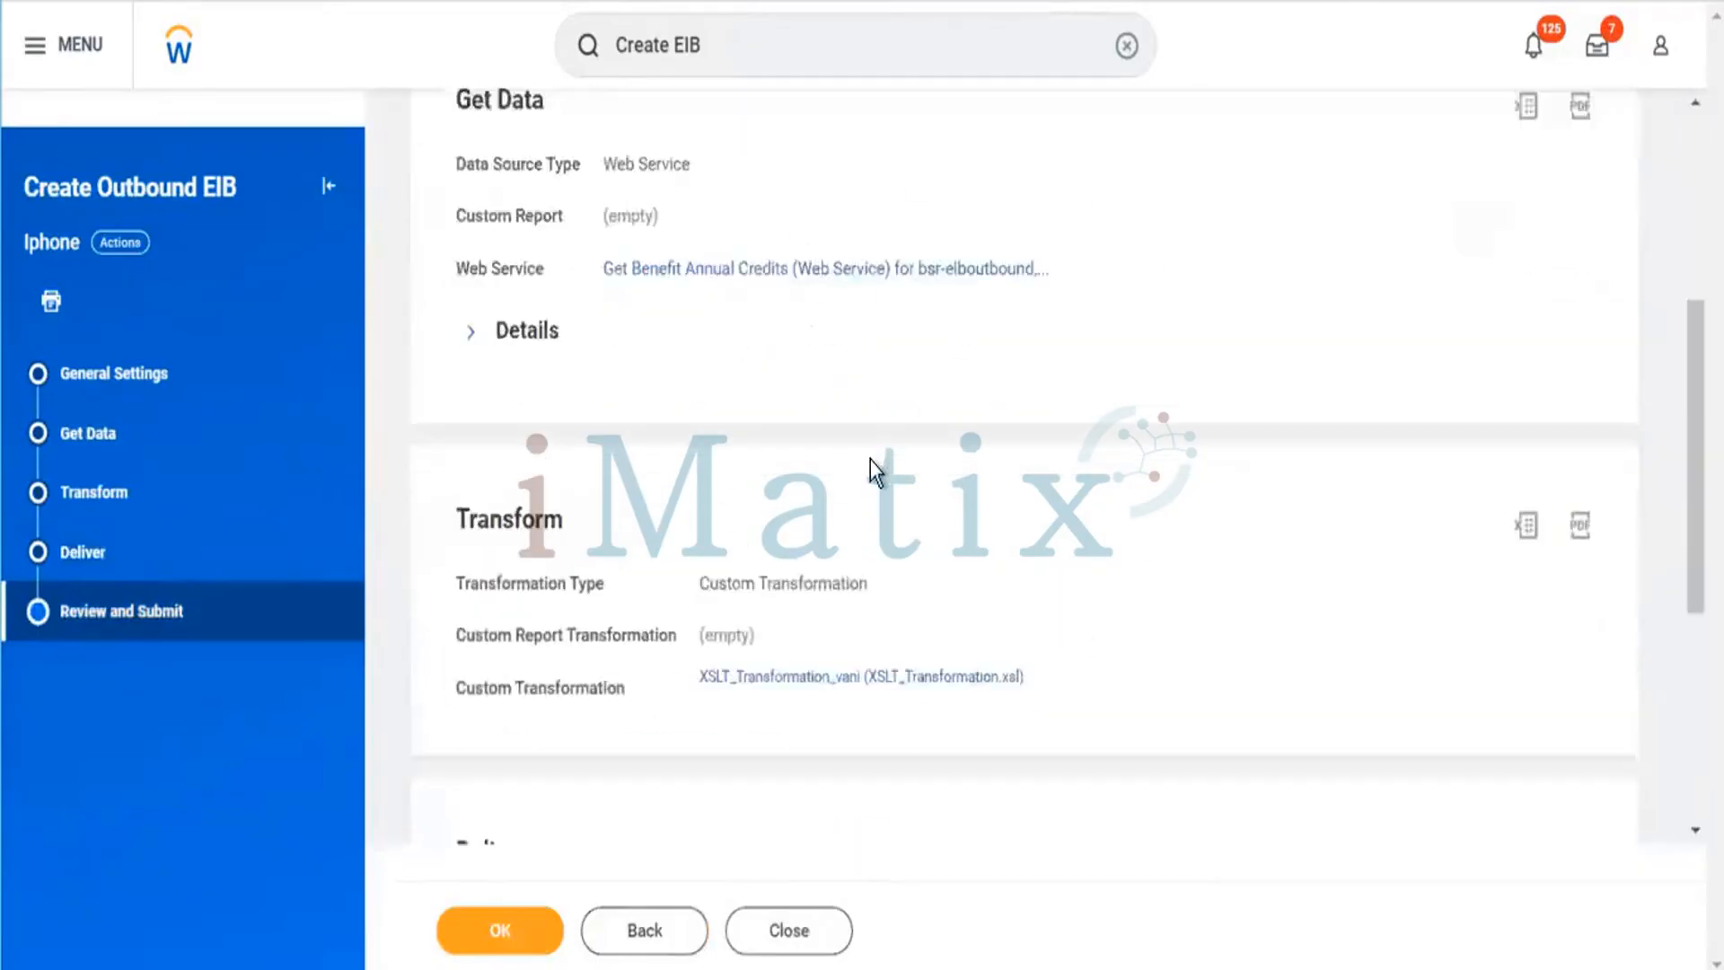
pyautogui.scroll(-5, 876, 467)
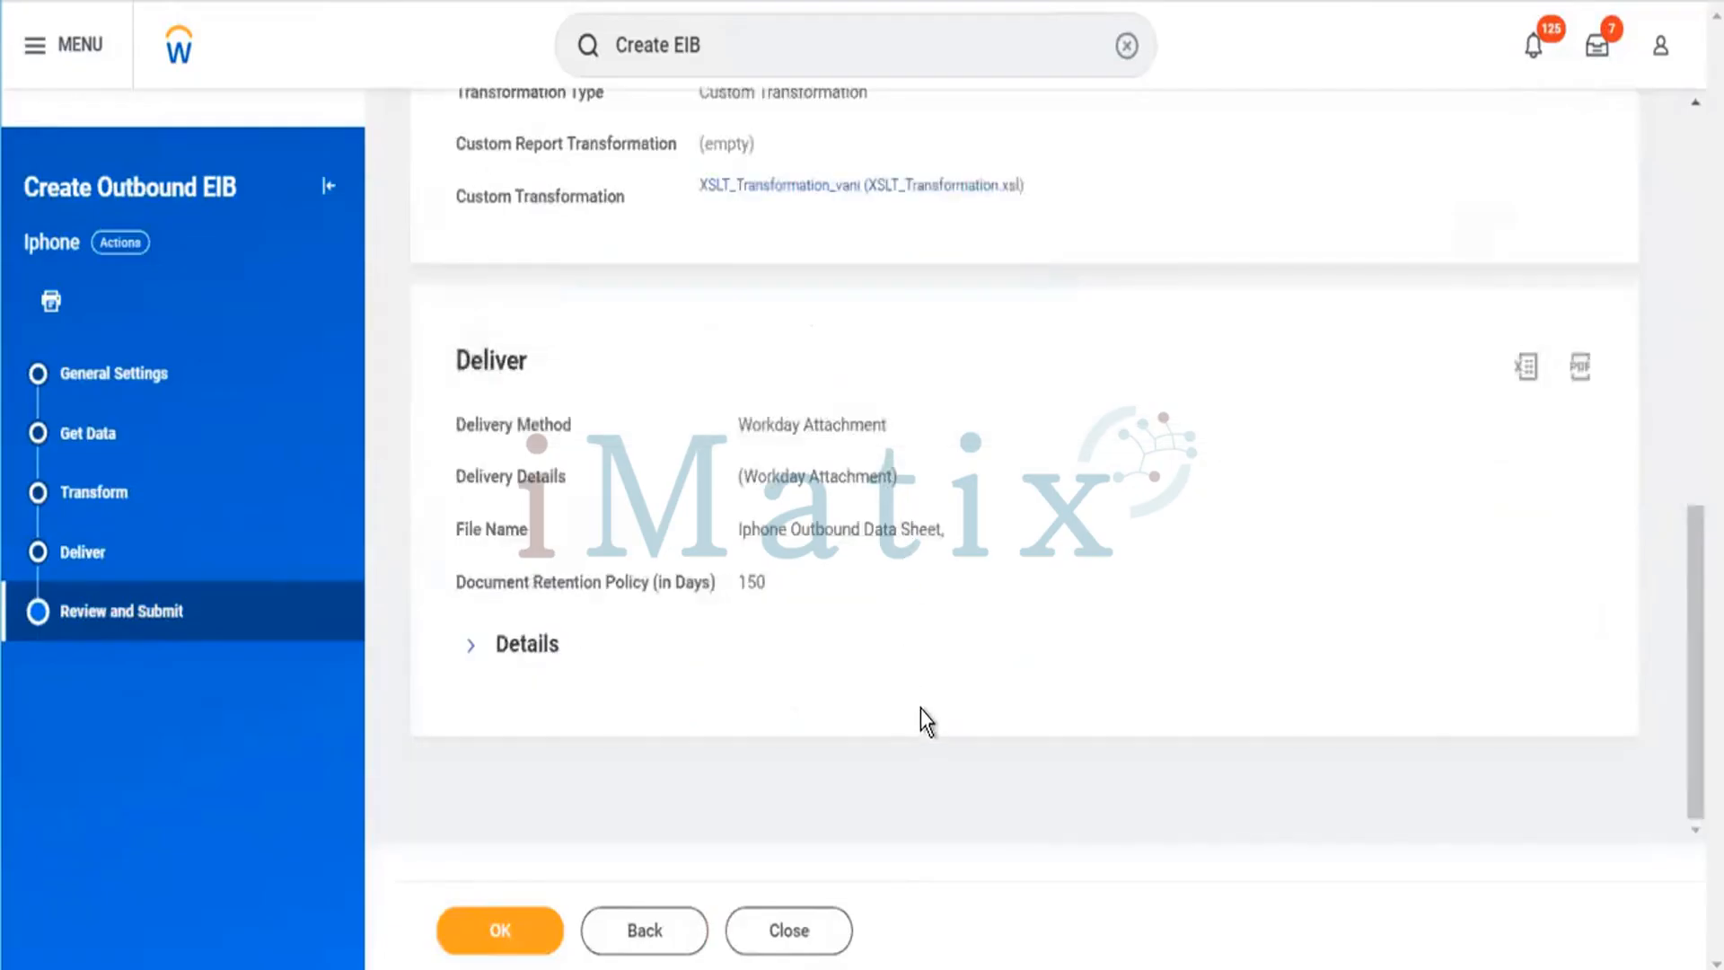
pyautogui.scroll(3, 925, 718)
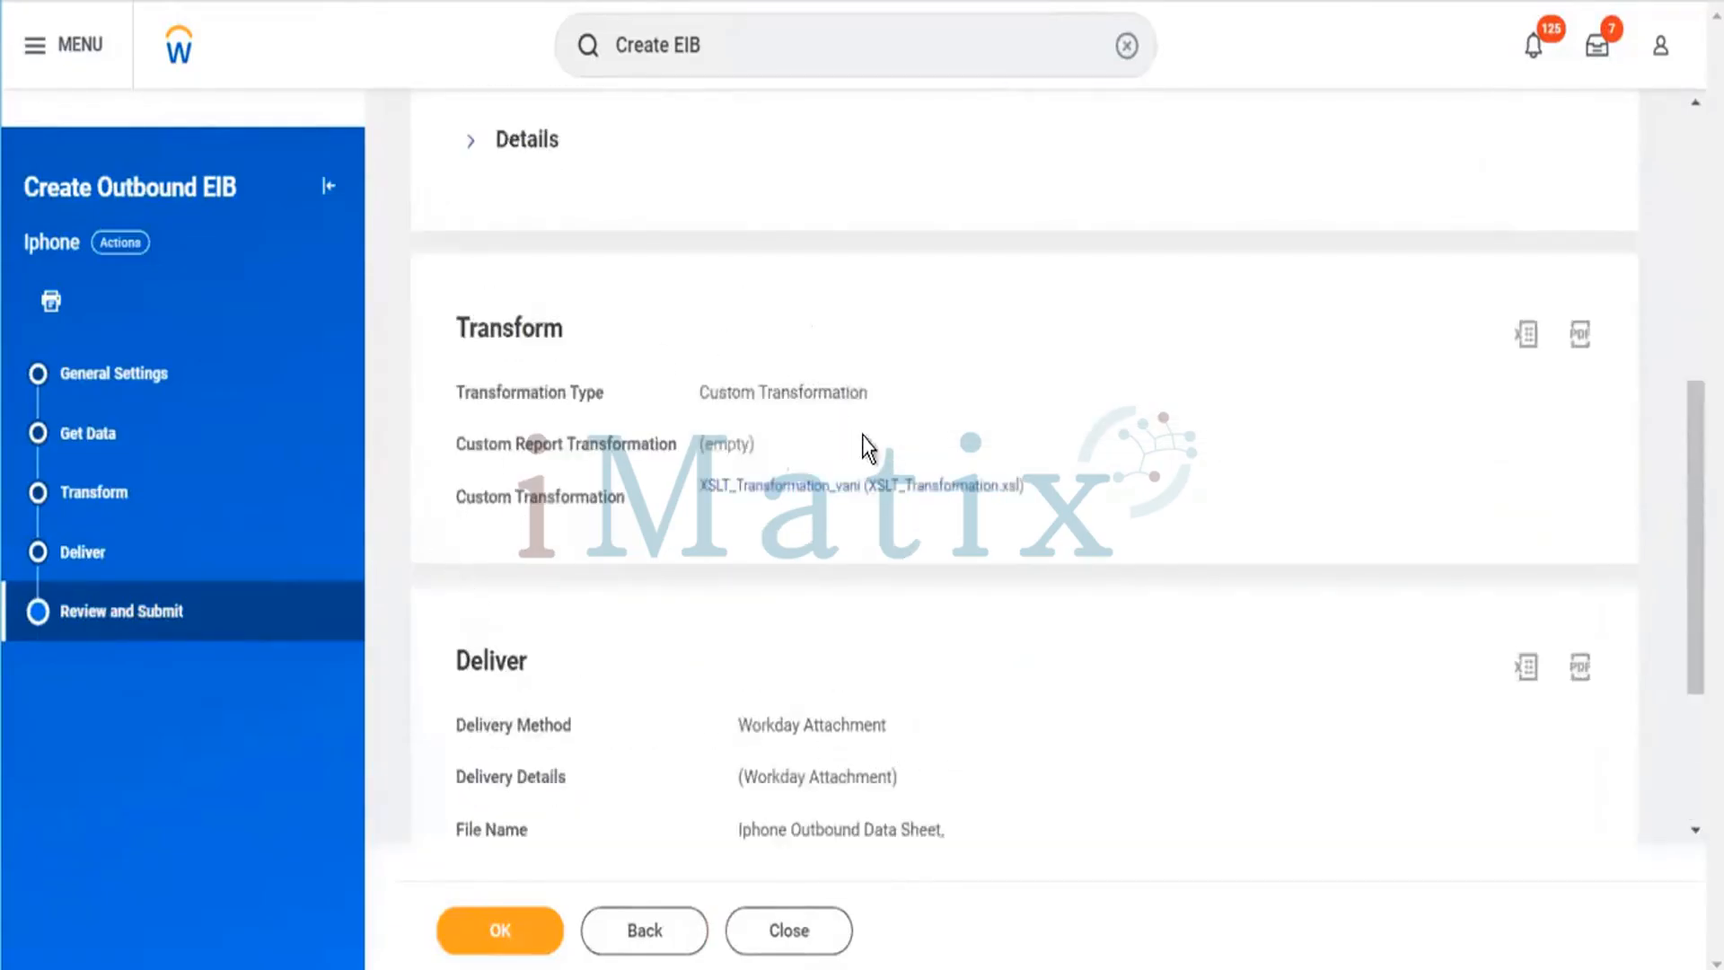
pyautogui.scroll(7, 963, 502)
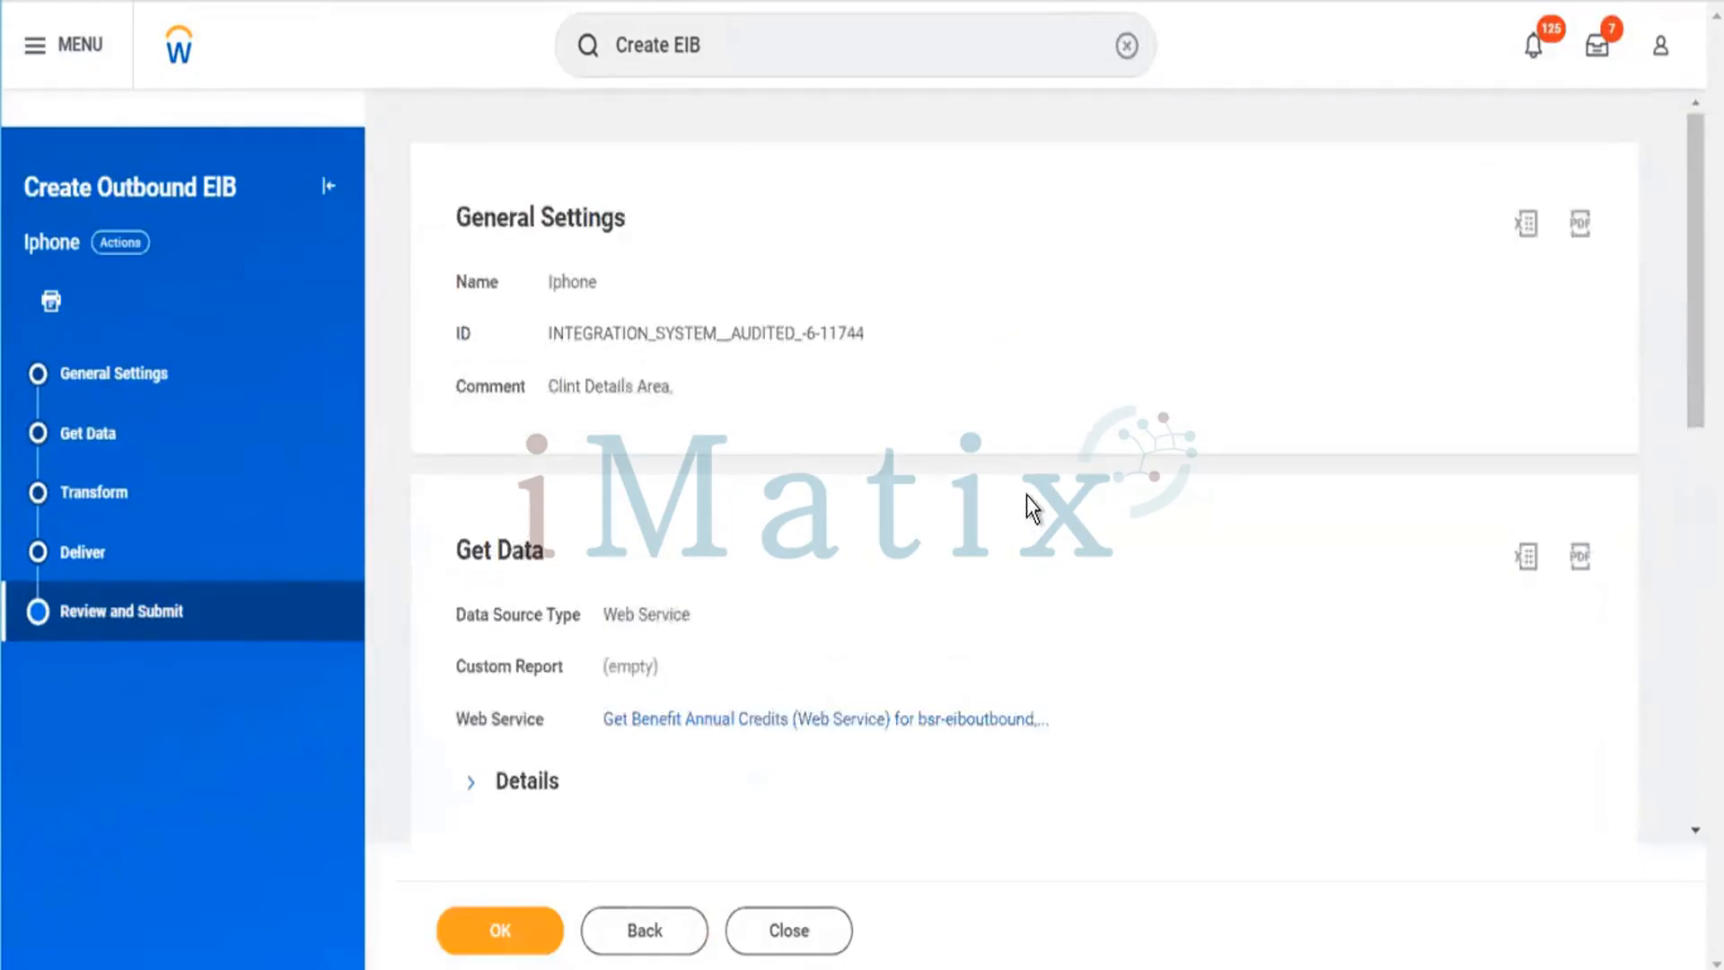
pyautogui.click(490, 943)
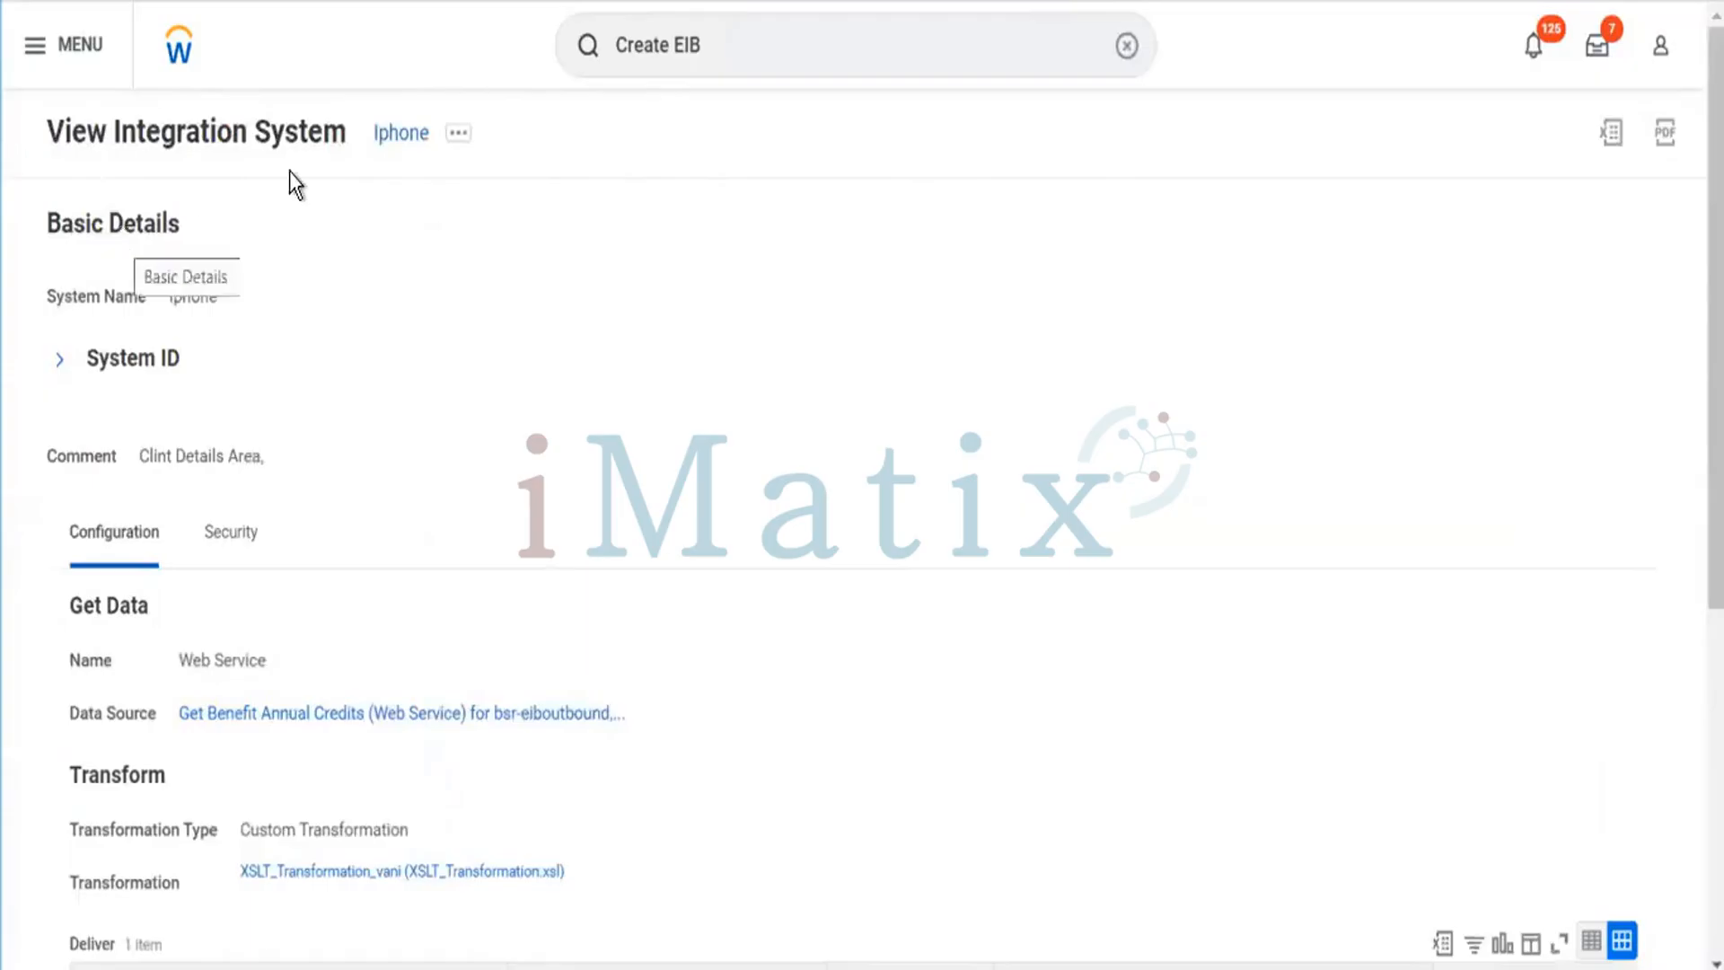
# Export the Deliver grid of the Iphone integration system to Excel and download it.
pyautogui.scroll(-3, 943, 621)
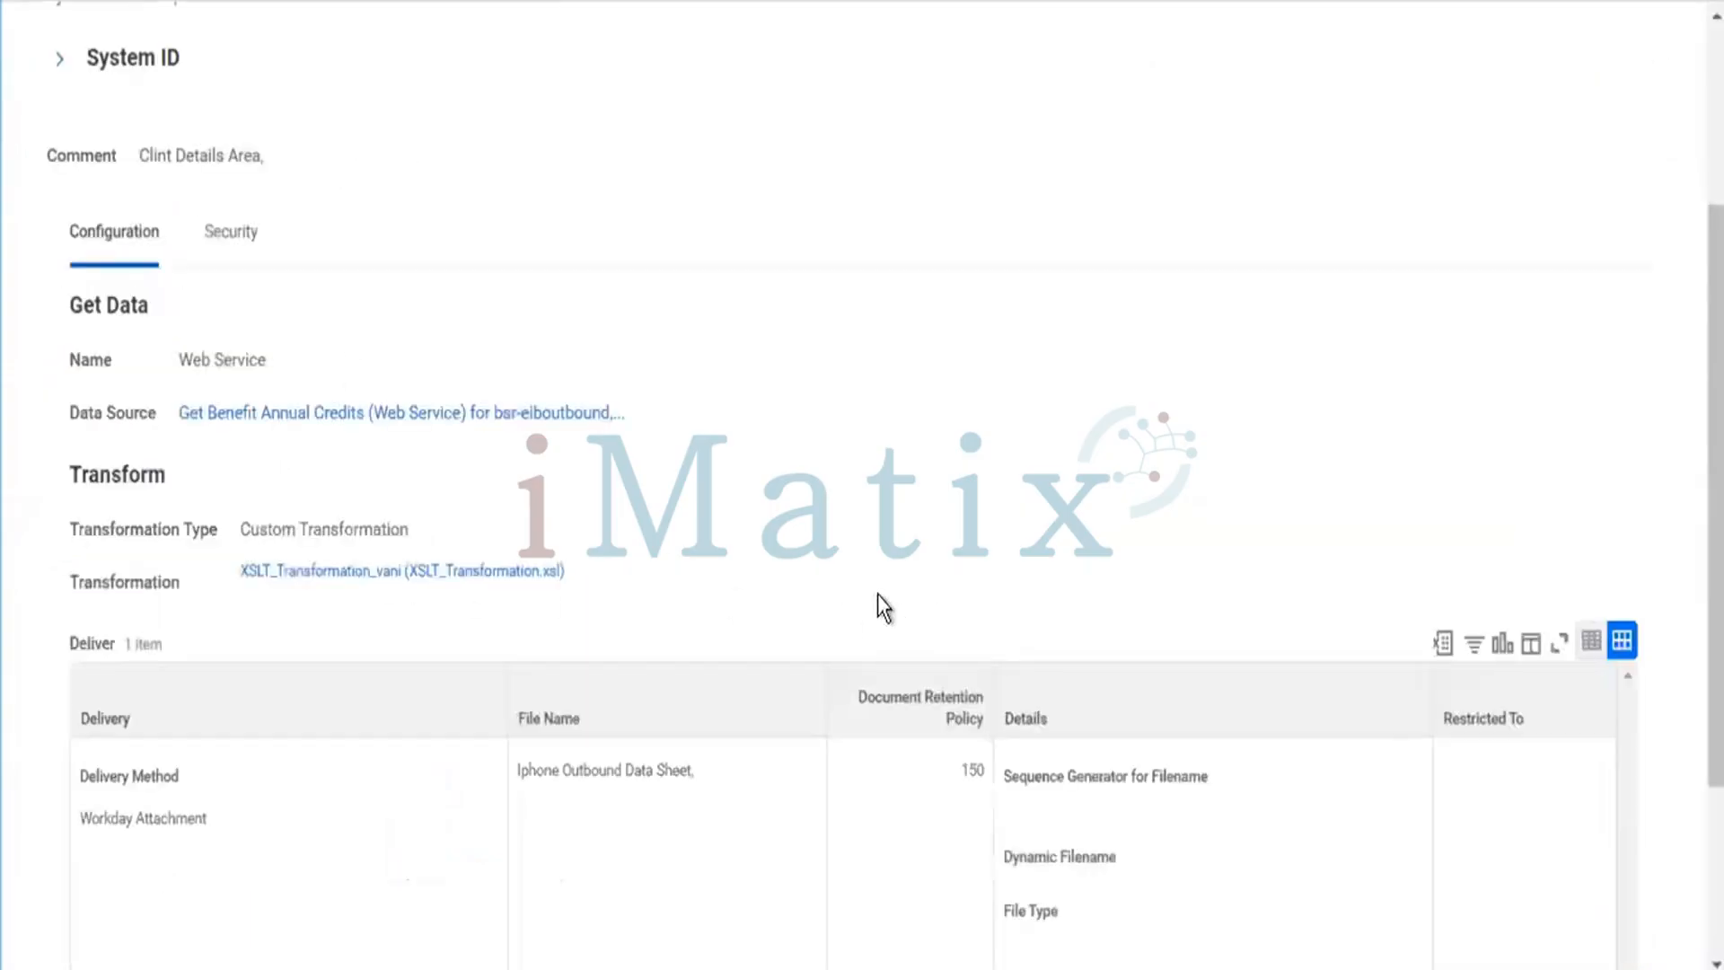
pyautogui.scroll(-3, 836, 485)
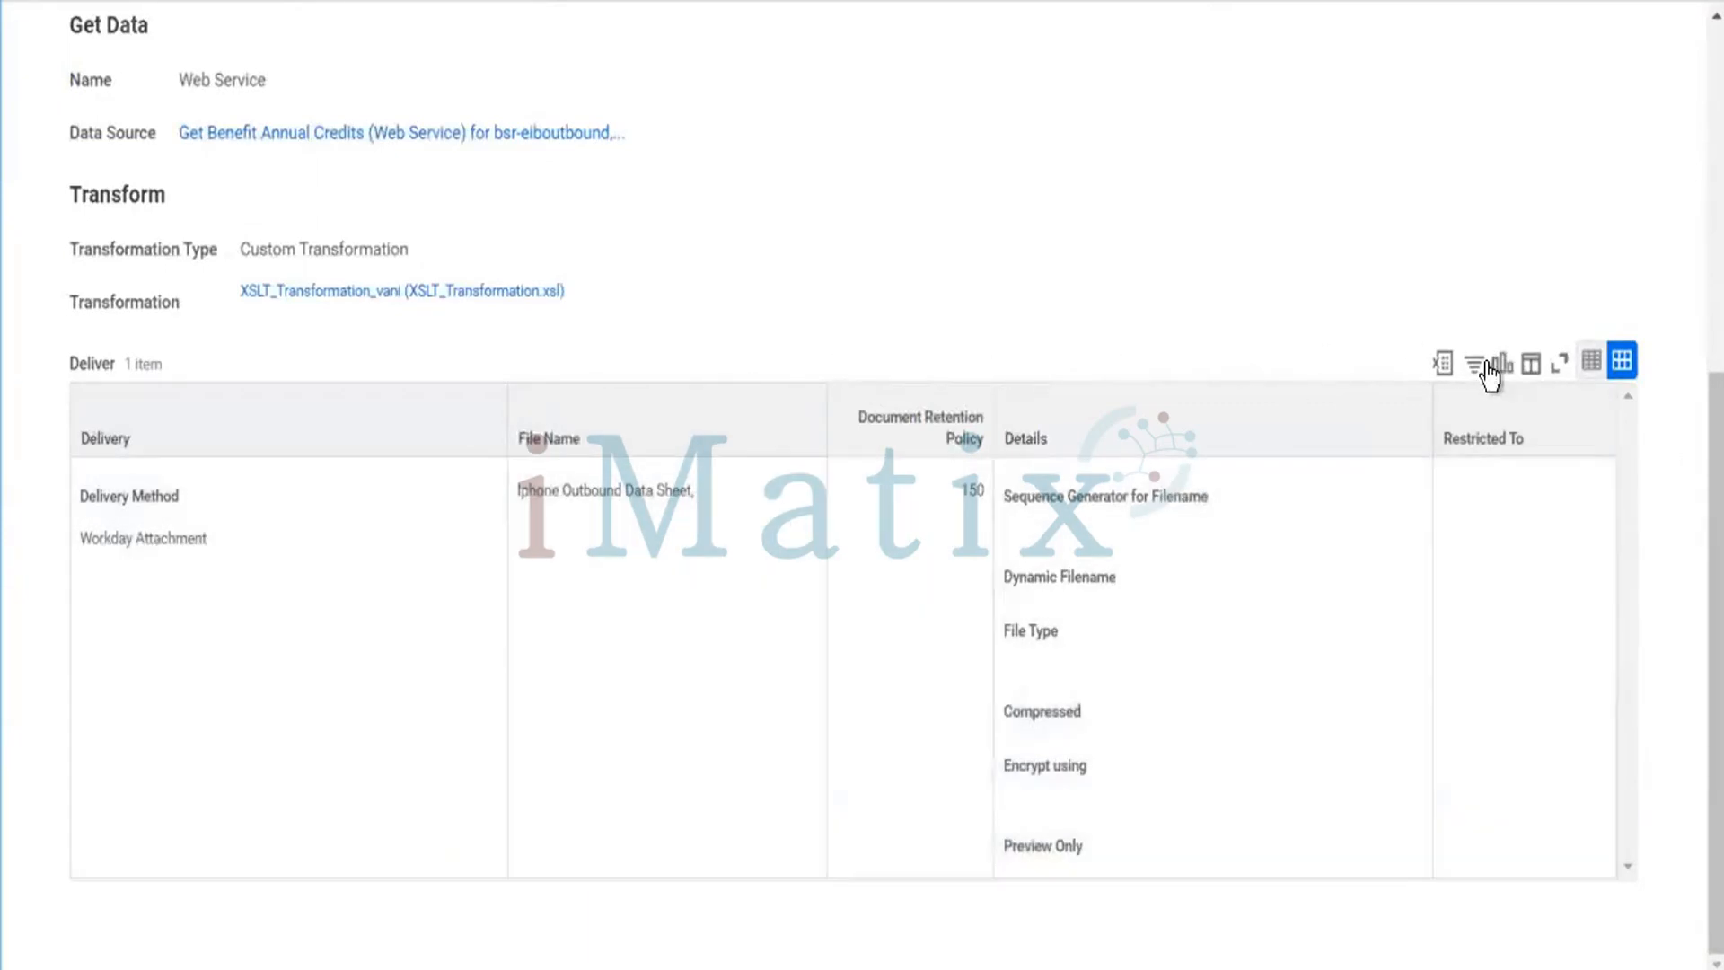
pyautogui.click(1444, 367)
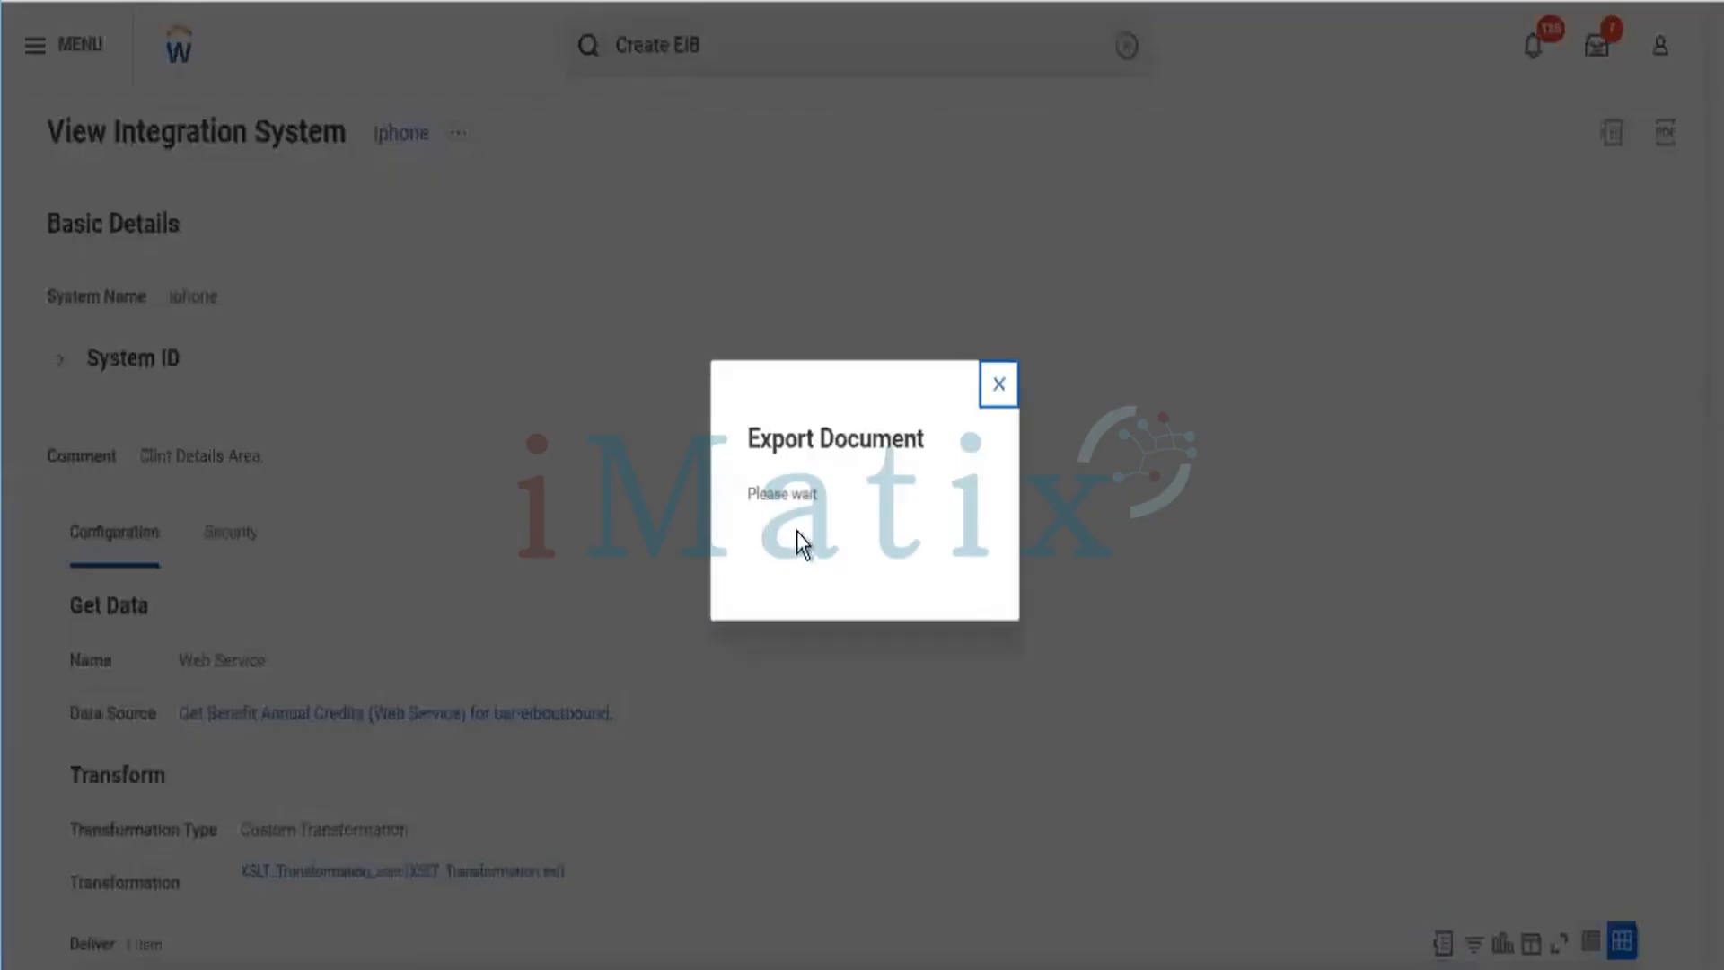
pyautogui.click(860, 561)
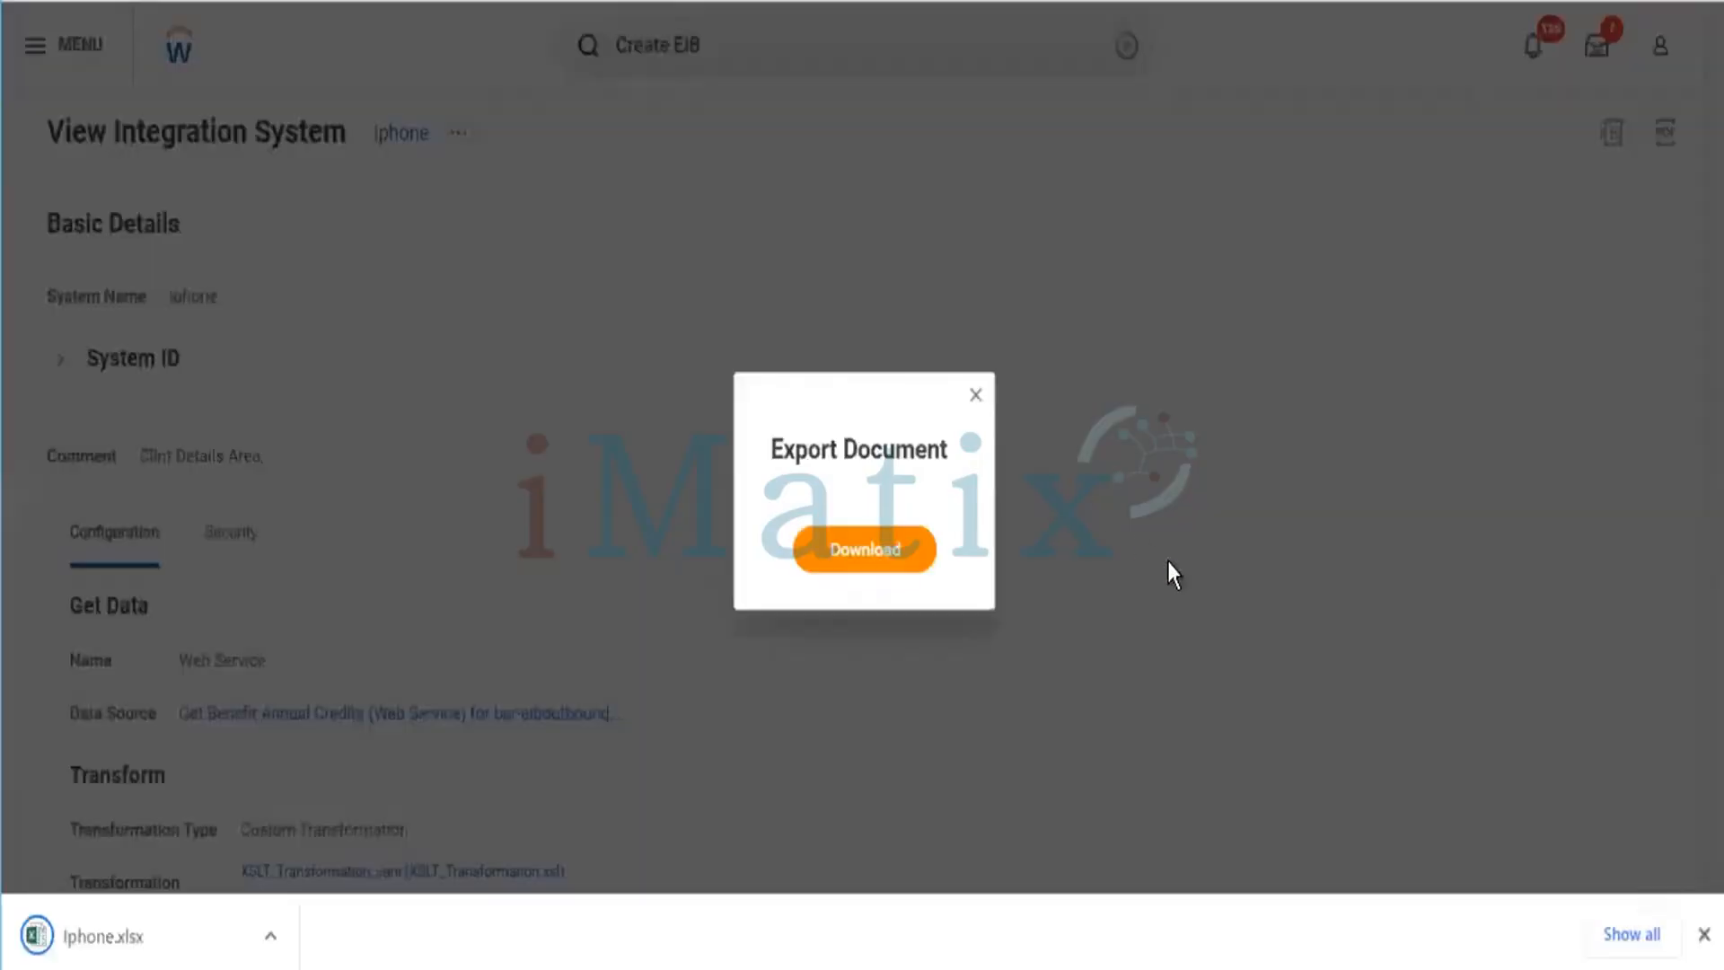
# Export the Iphone integration system details to Excel from its related actions.
pyautogui.scroll(-5, 377, 561)
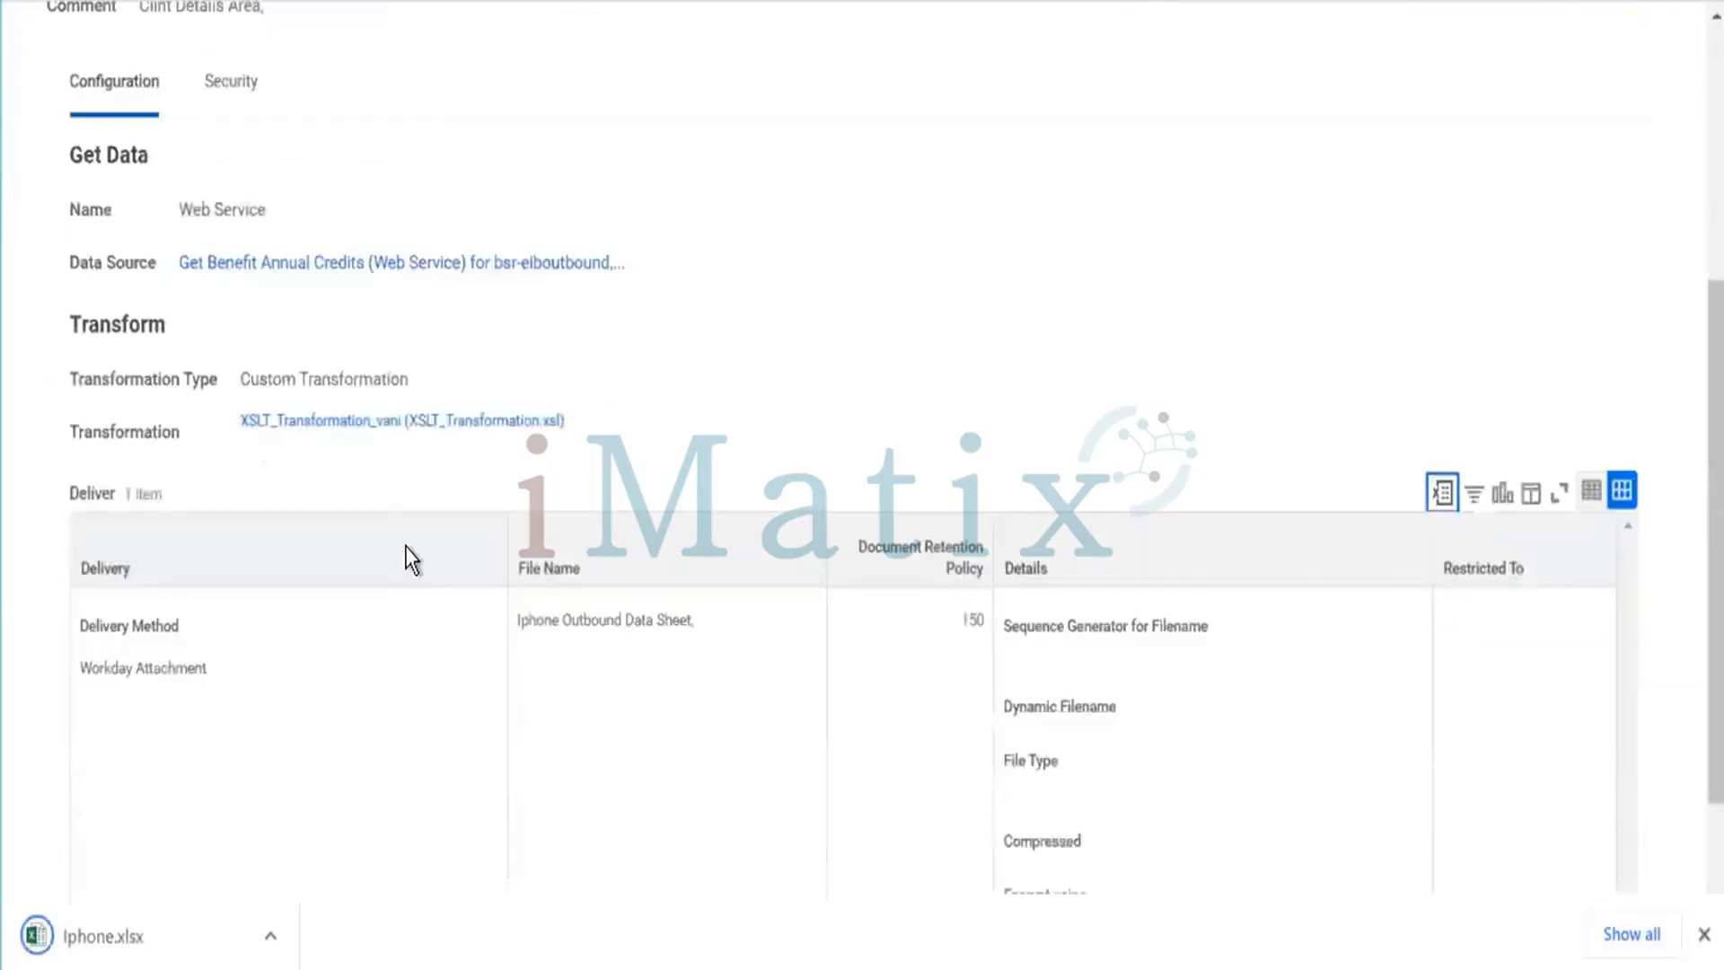
pyautogui.scroll(-2, 422, 566)
pyautogui.scroll(2, 444, 616)
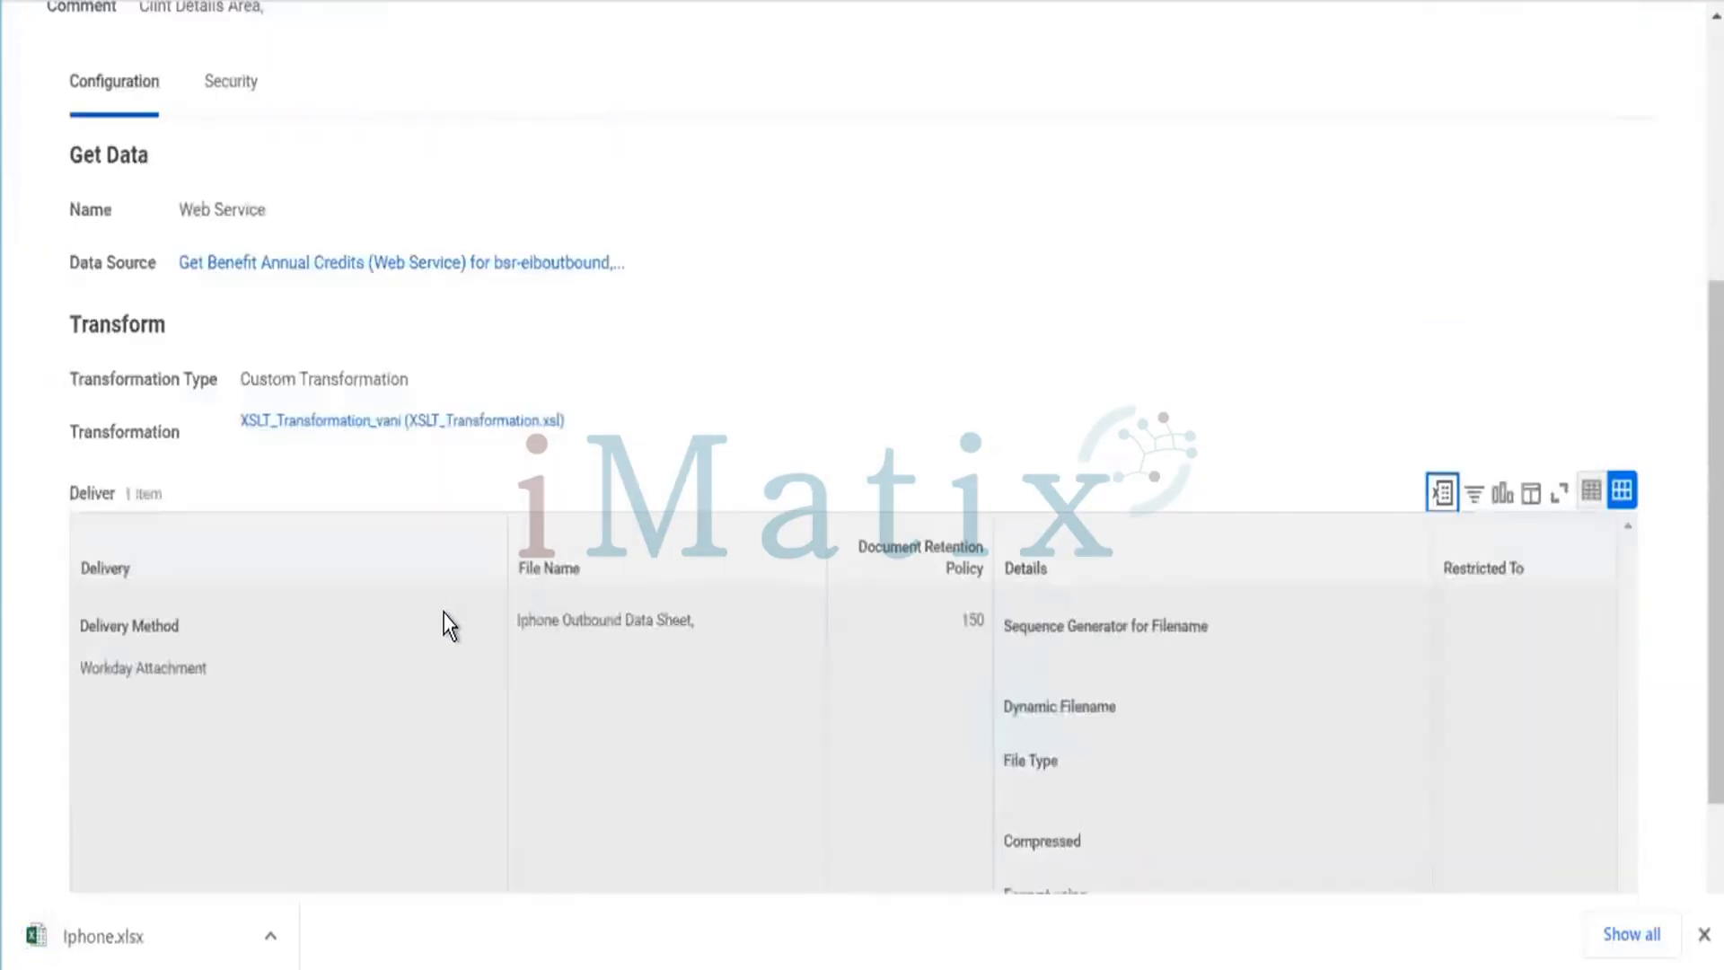
pyautogui.scroll(2, 446, 618)
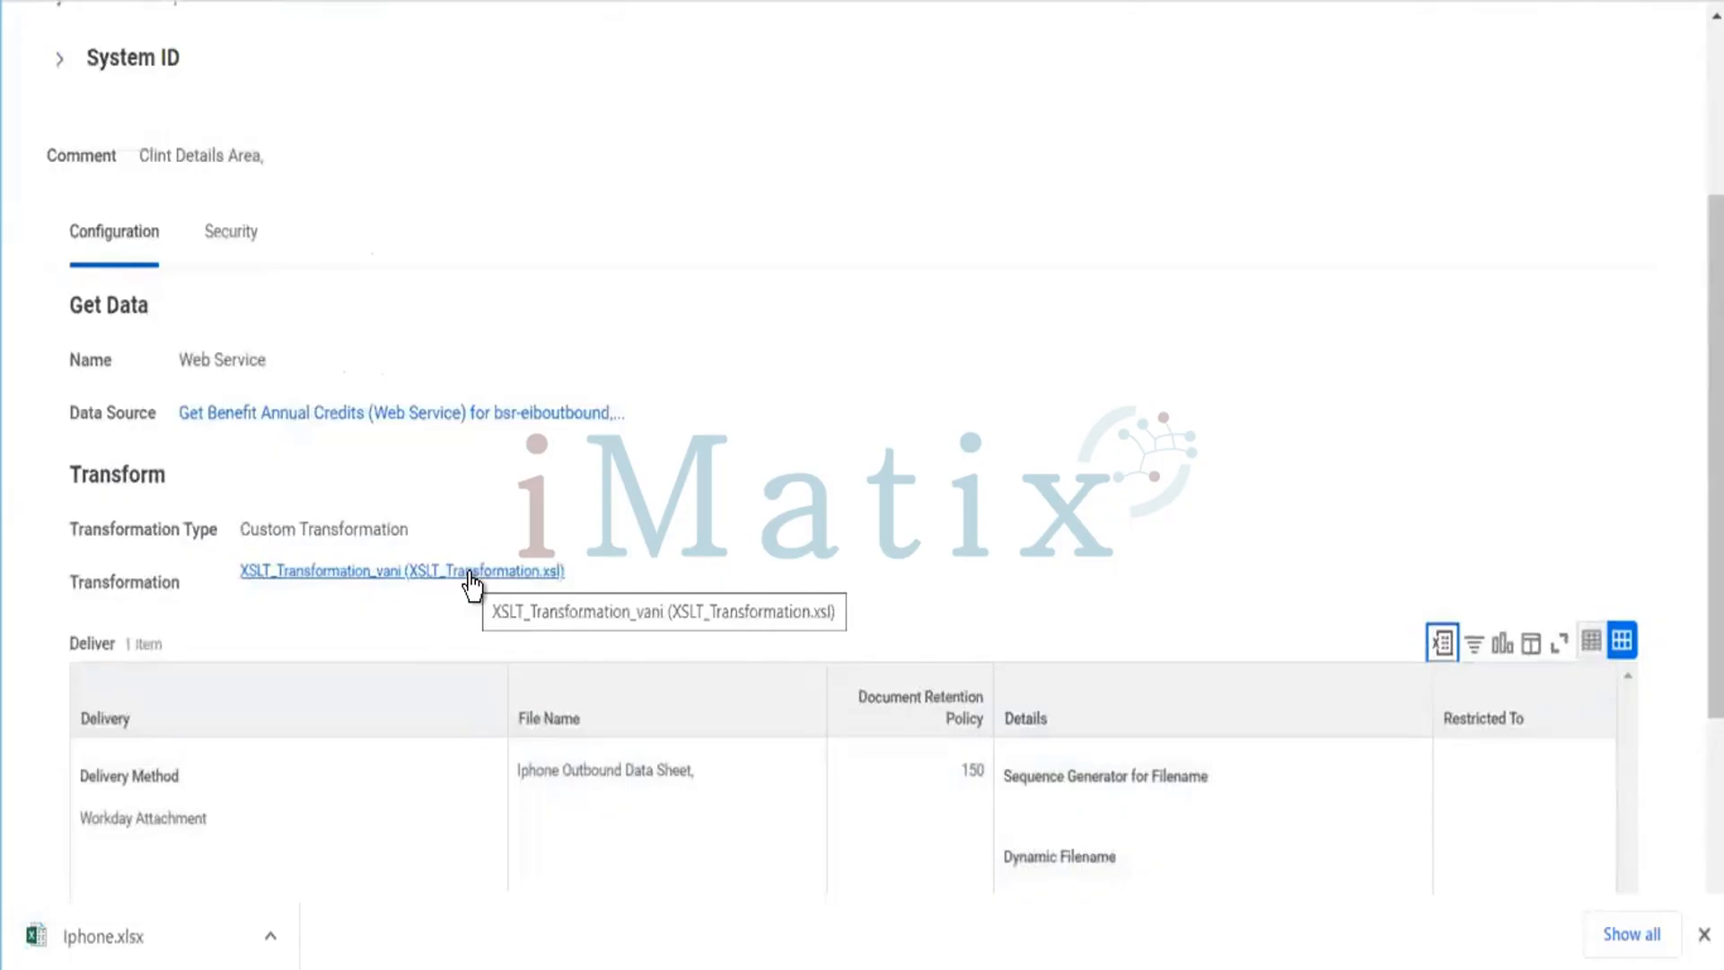
pyautogui.scroll(4, 485, 578)
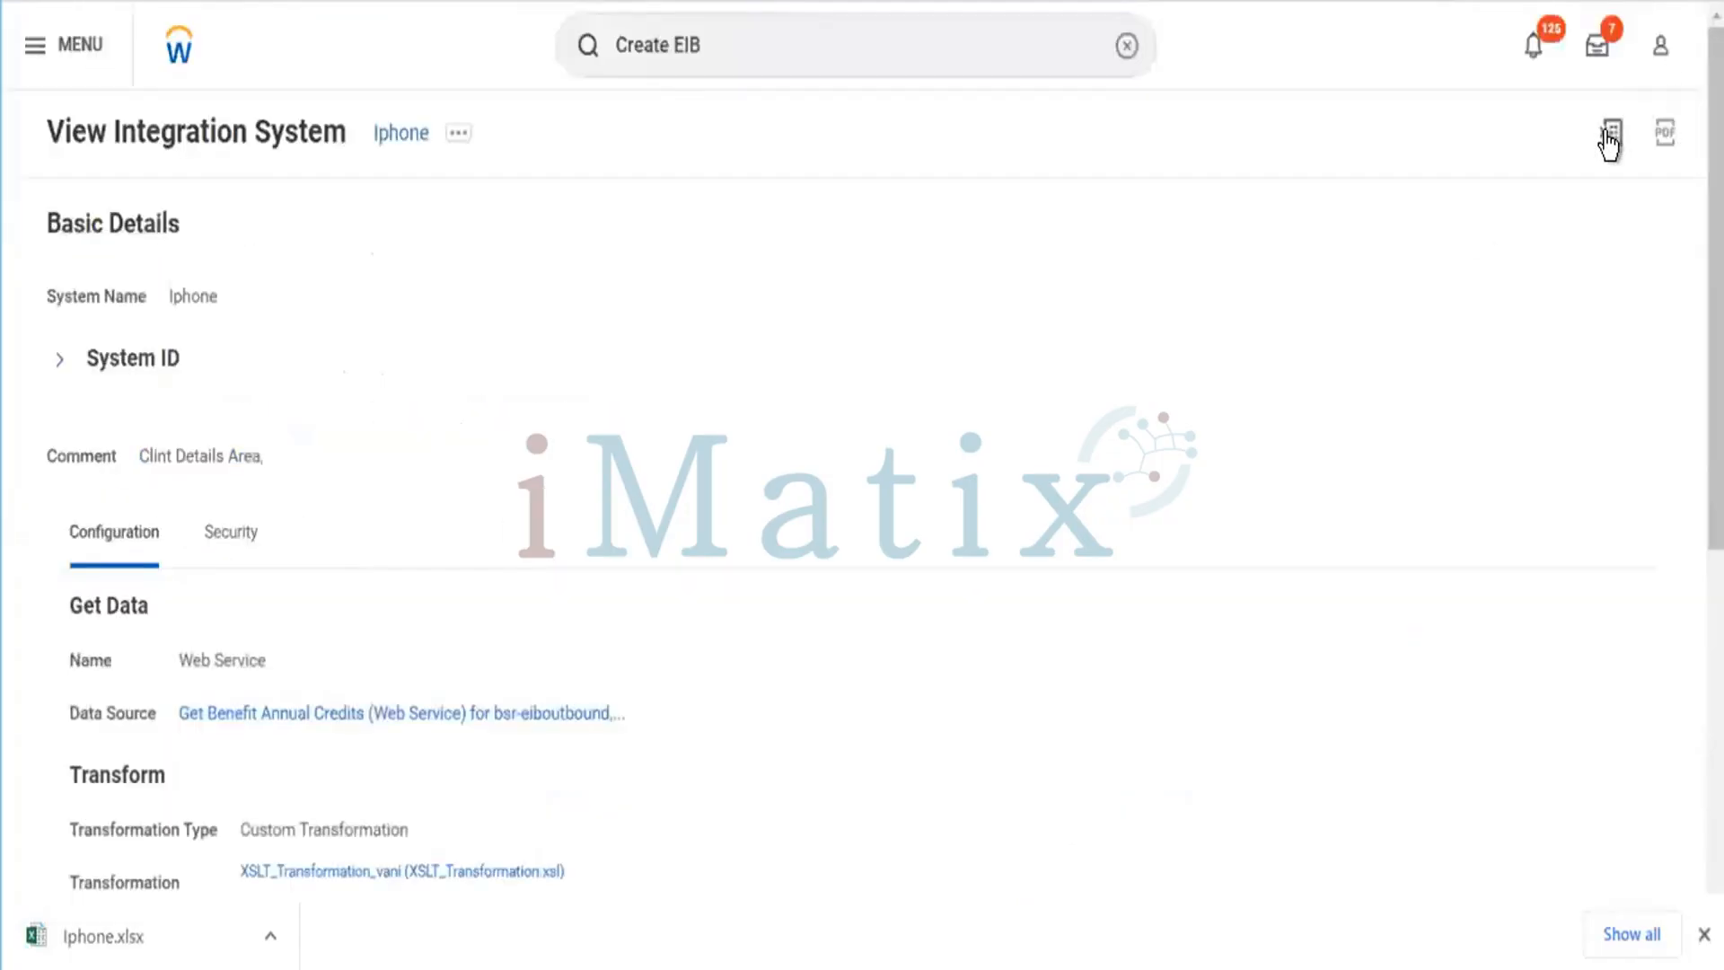
pyautogui.click(458, 133)
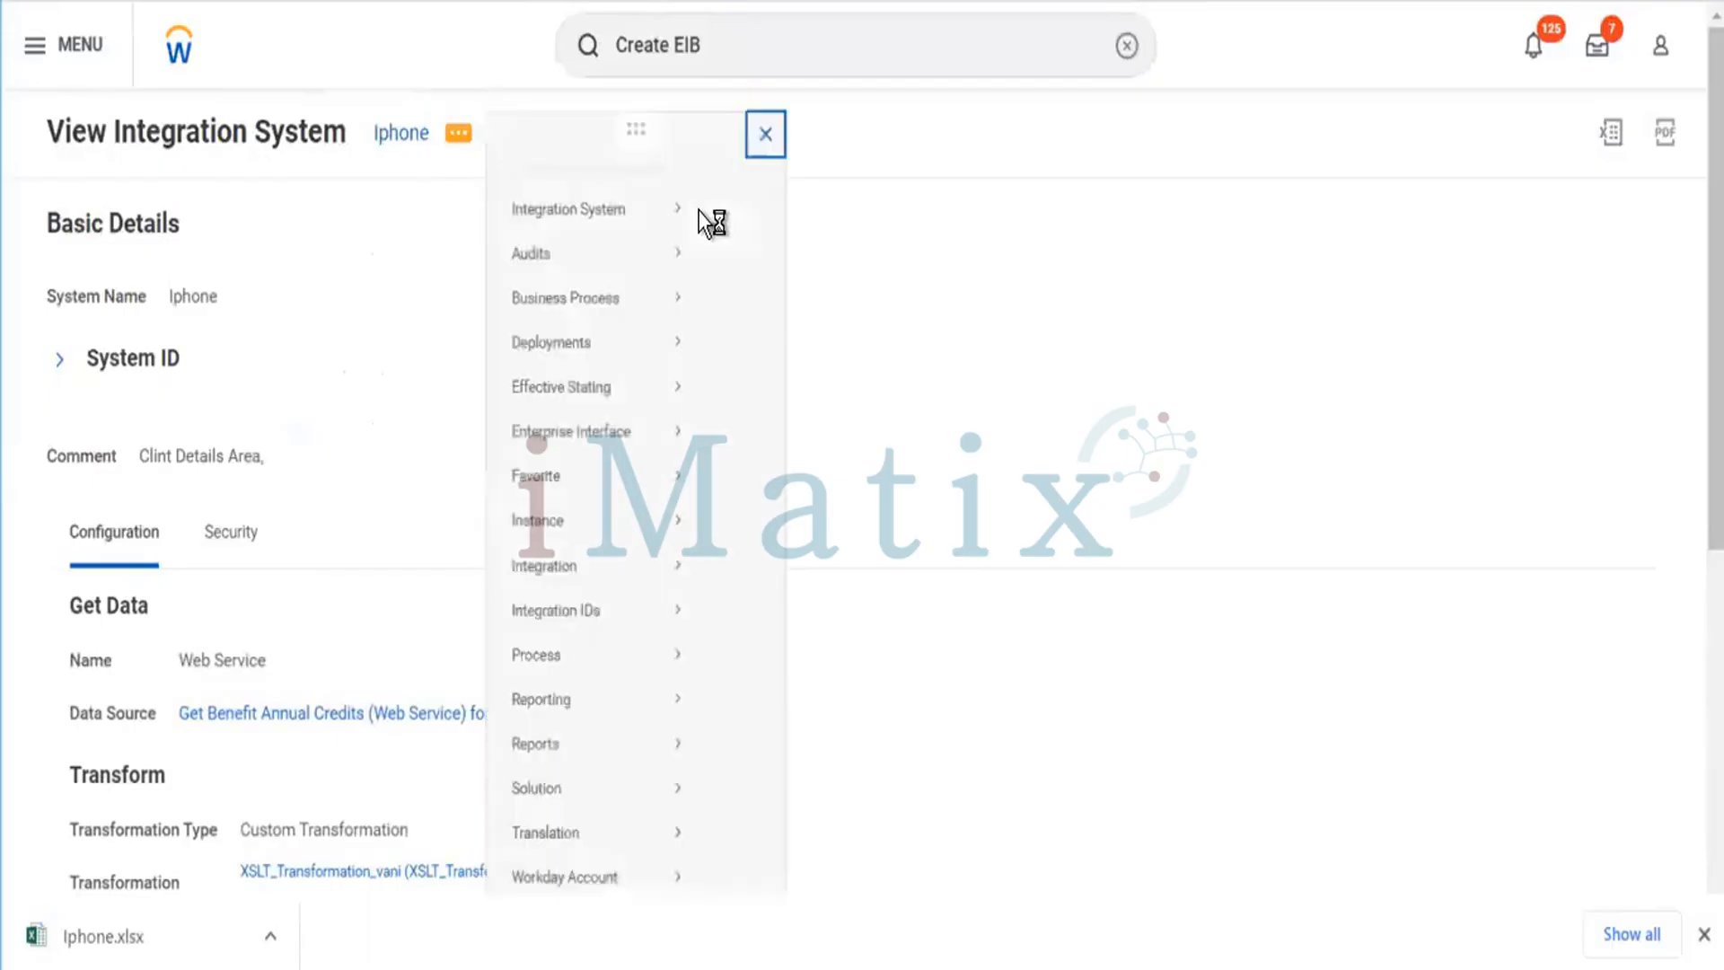
pyautogui.moveTo(675, 212)
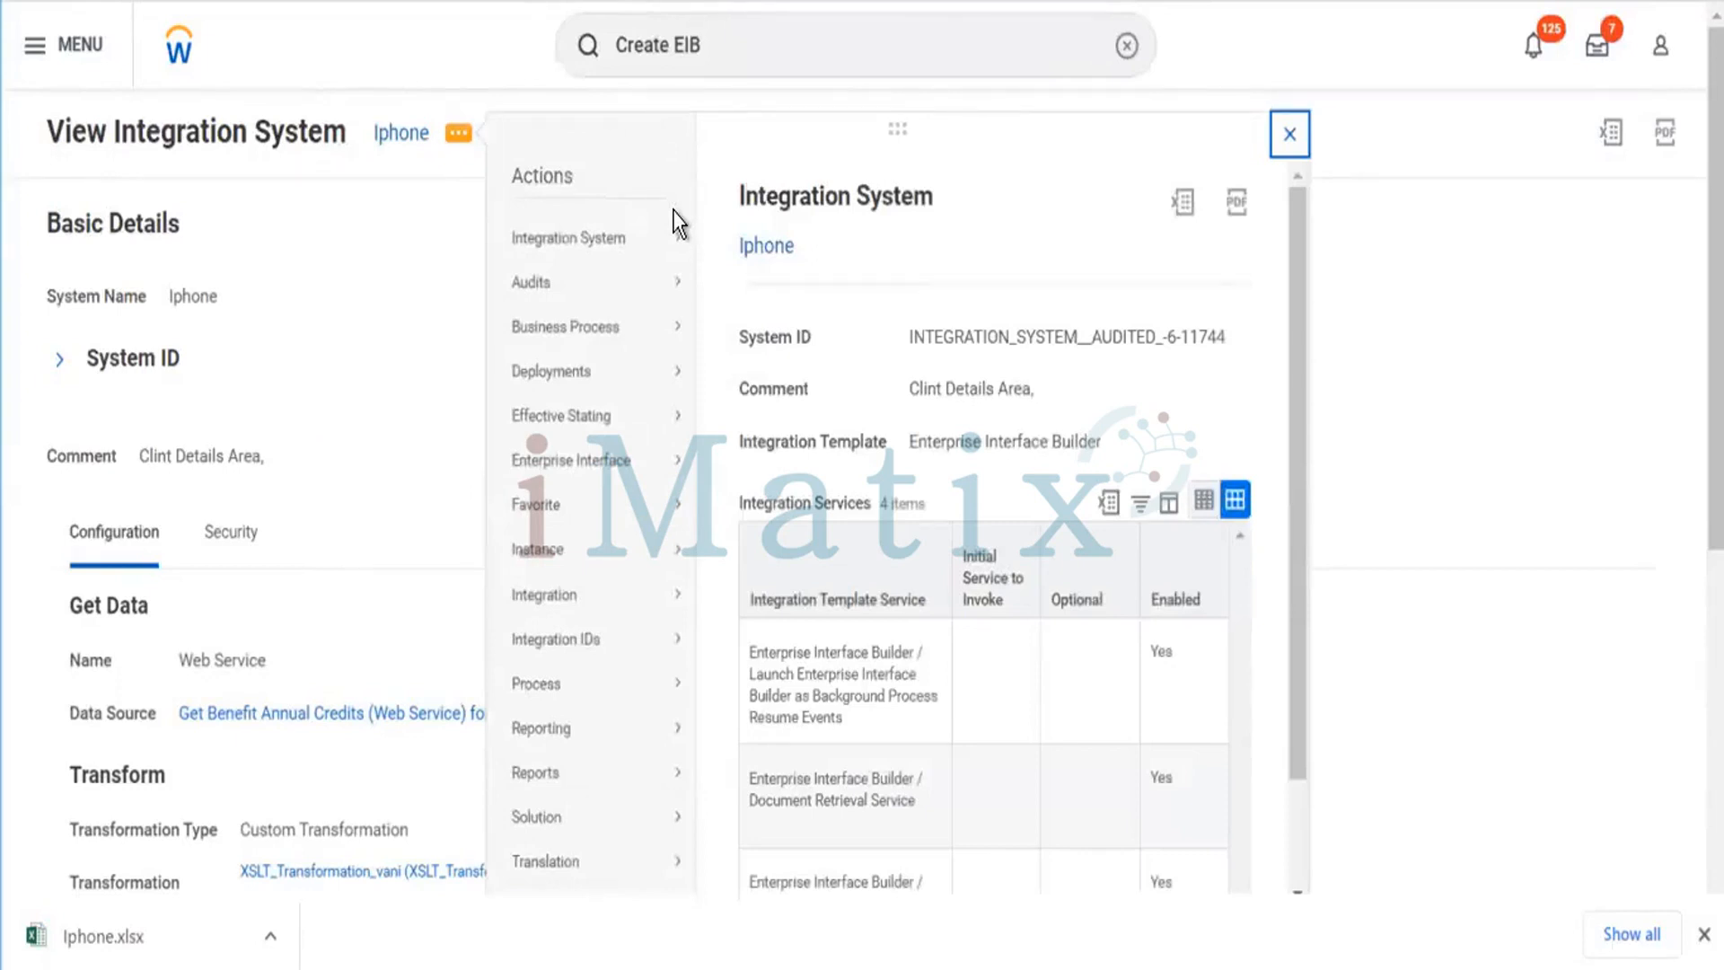
pyautogui.click(1183, 203)
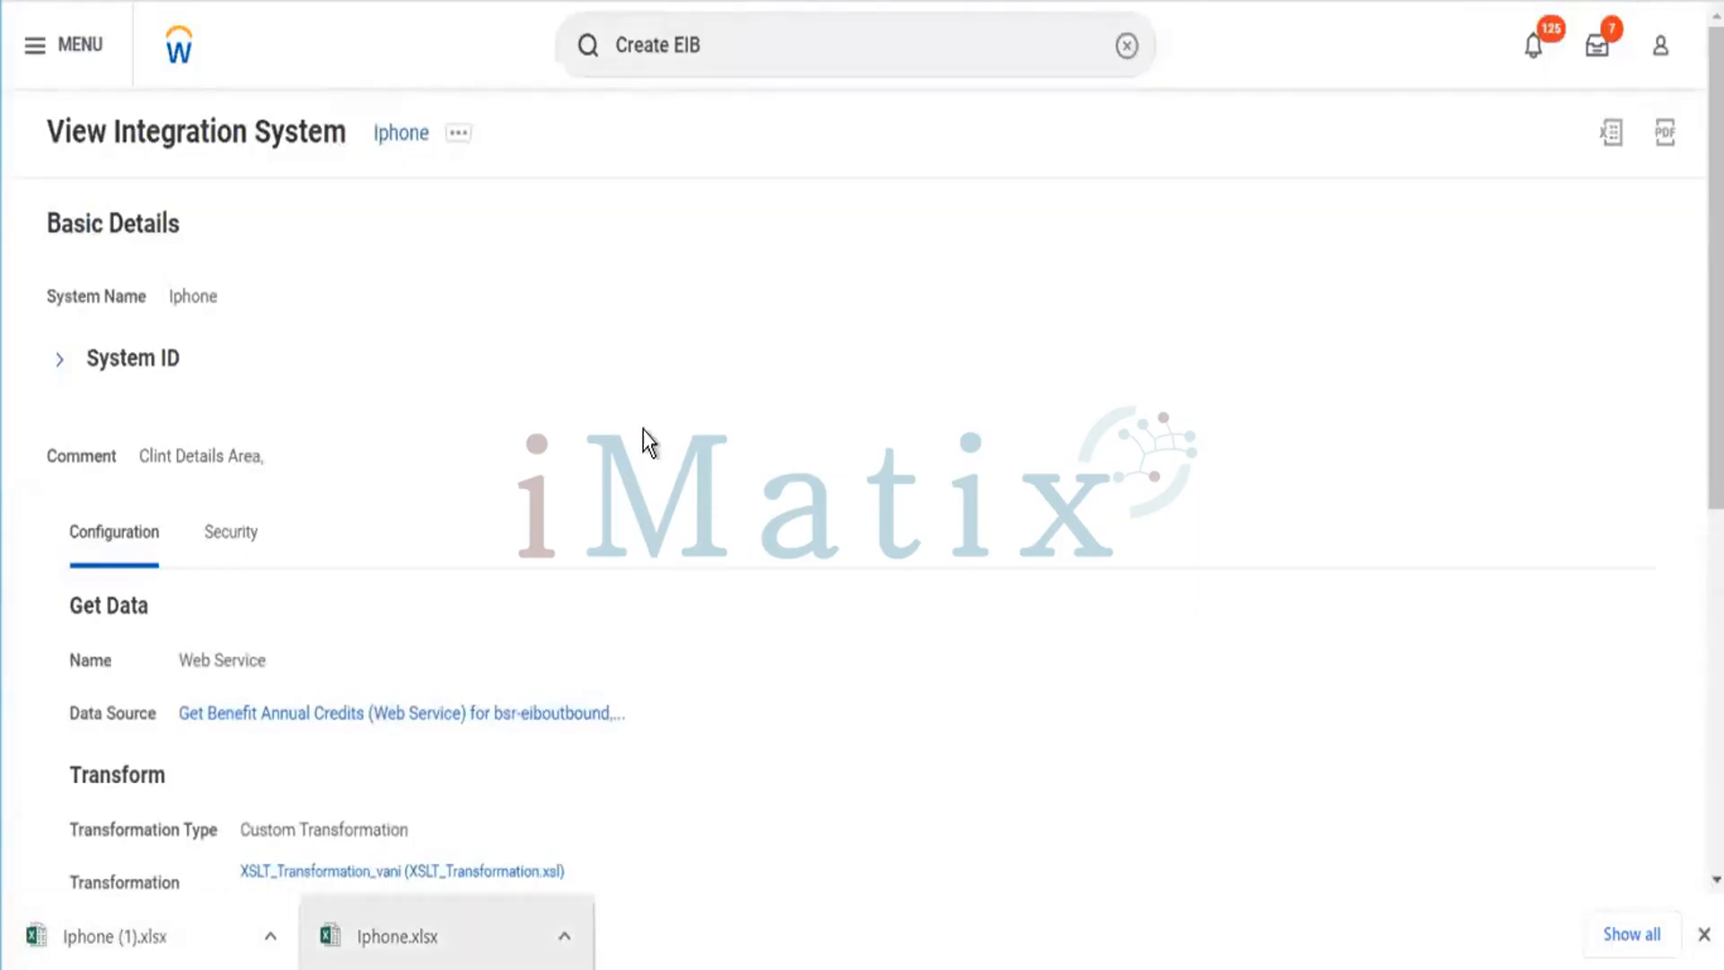
# Return to the Workday home page.
pyautogui.click(178, 51)
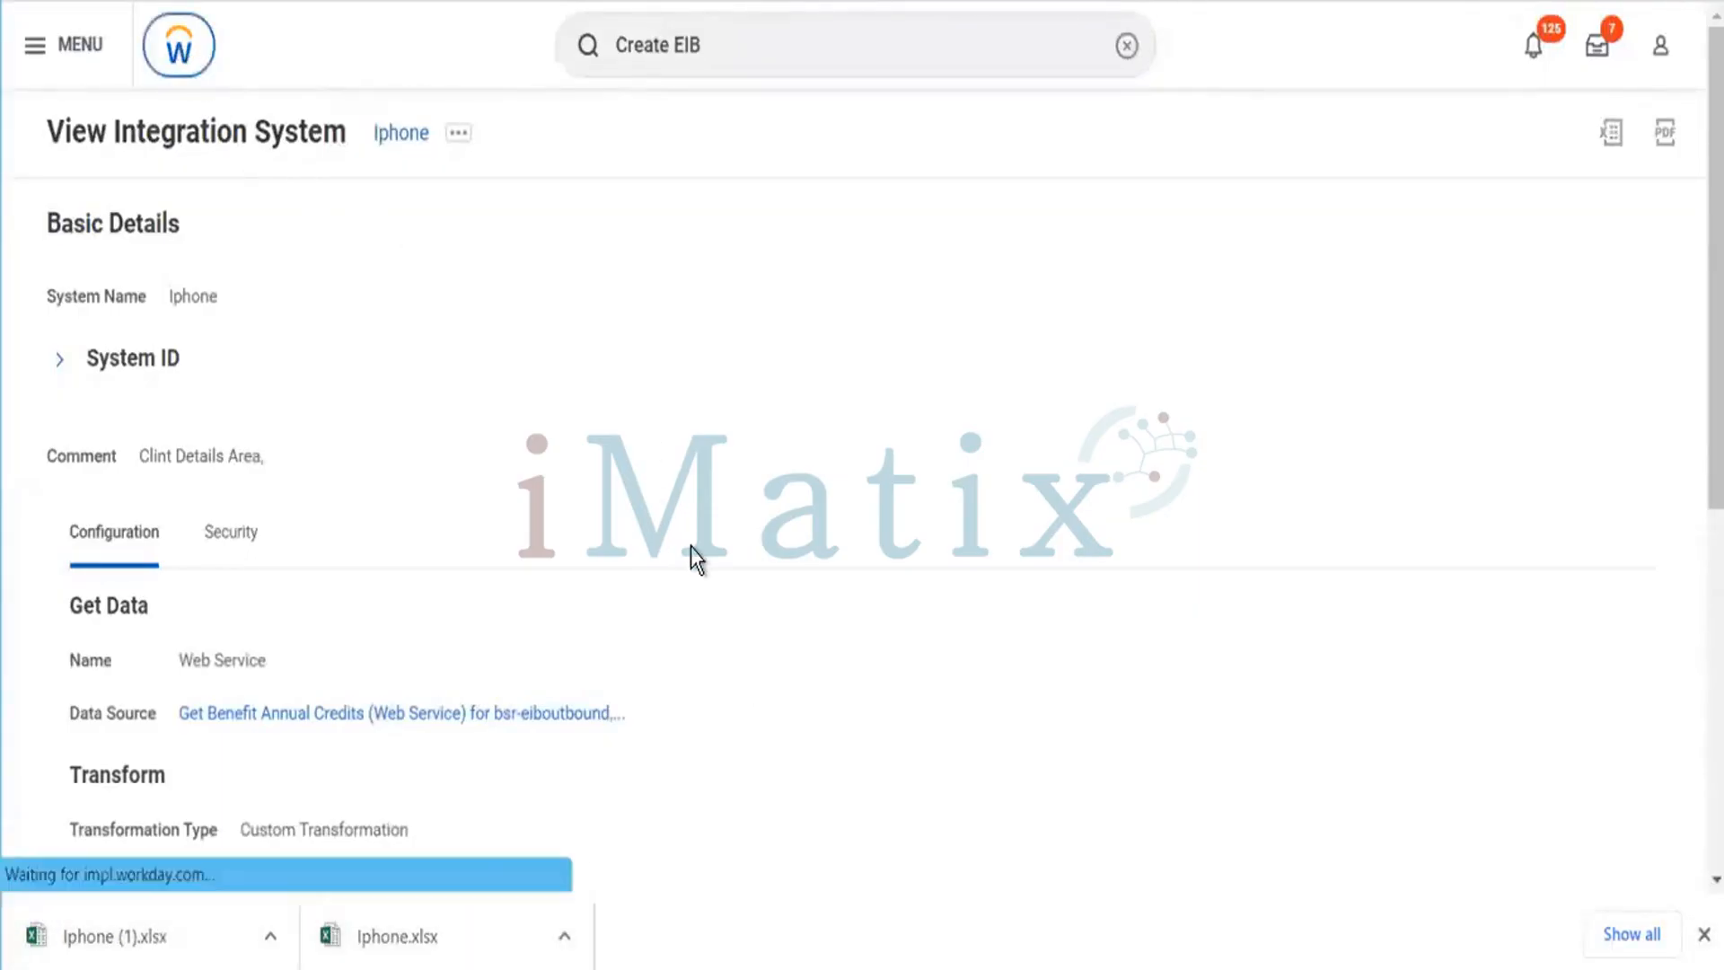